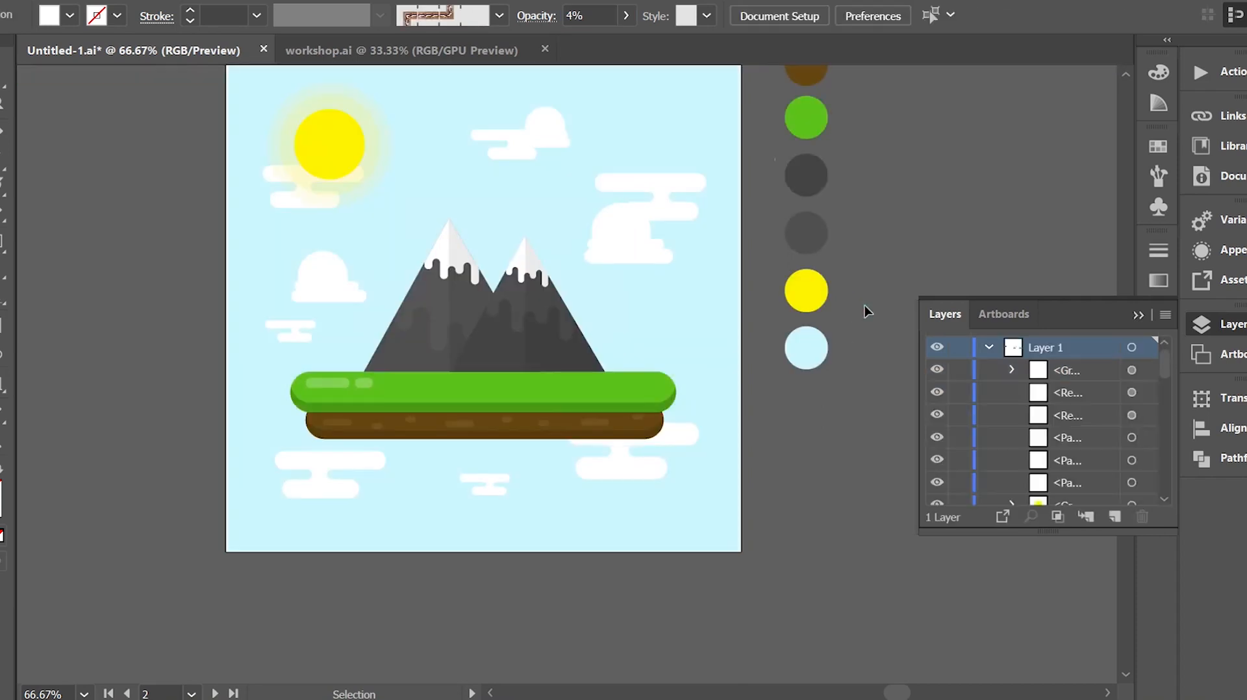
Isolate the main cloud group and set its opacity to 5%.
{"action": "left_click_drag", "start_coordinate": [588, 16], "coordinate": [539, 6]}
{"action": "type", "text": "5"}
{"action": "key", "text": "Return"}
{"action": "double_click", "coordinate": [967, 282]}
{"action": "double_click", "coordinate": [506, 218]}
{"action": "type", "text": "5"}
{"action": "key", "text": "Return"}
{"action": "double_click", "coordinate": [985, 162]}
{"action": "double_click", "coordinate": [532, 212]}
{"action": "left_click", "coordinate": [534, 213]}
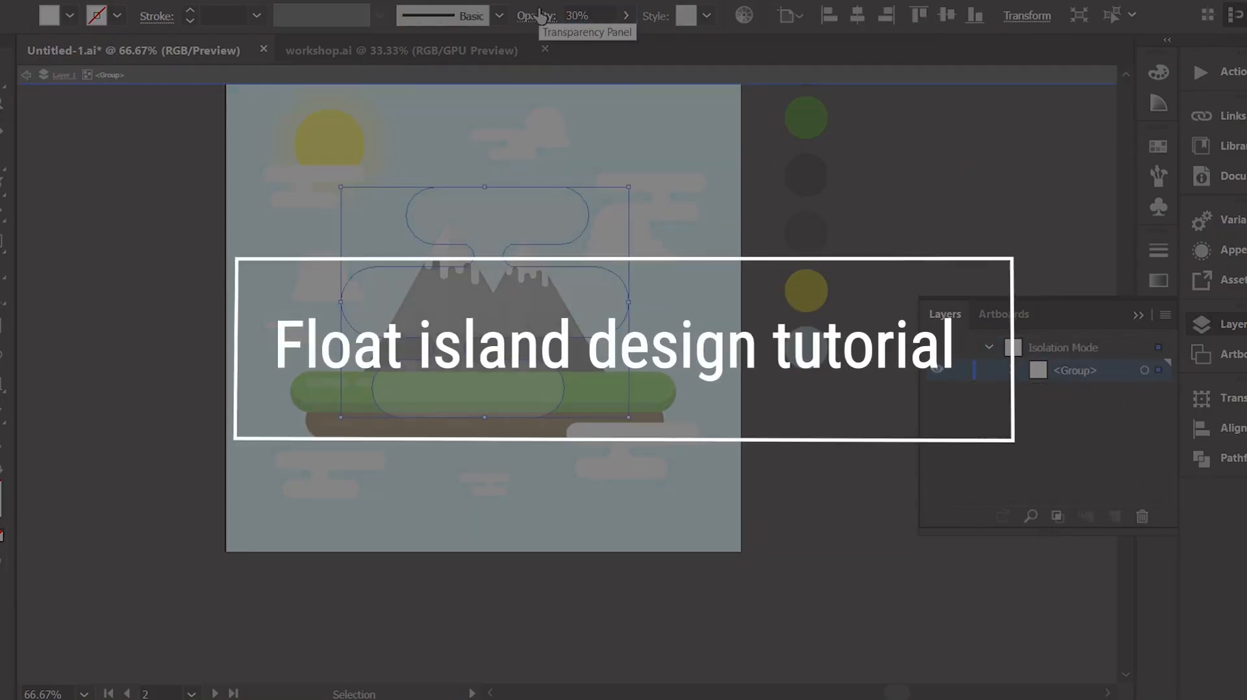
Select the six remaining clouds together and set their opacity to 20%.
{"action": "left_click", "coordinate": [533, 139]}
{"action": "left_click", "coordinate": [291, 325], "text": "shift"}
{"action": "left_click", "coordinate": [329, 463], "text": "shift"}
{"action": "left_click", "coordinate": [489, 479], "text": "shift"}
{"action": "left_click", "coordinate": [617, 443], "text": "shift"}
{"action": "left_click", "coordinate": [653, 183], "text": "shift"}
{"action": "left_click_drag", "start_coordinate": [595, 15], "coordinate": [549, 17]}
{"action": "type", "text": "20"}
{"action": "double_click", "coordinate": [858, 150]}
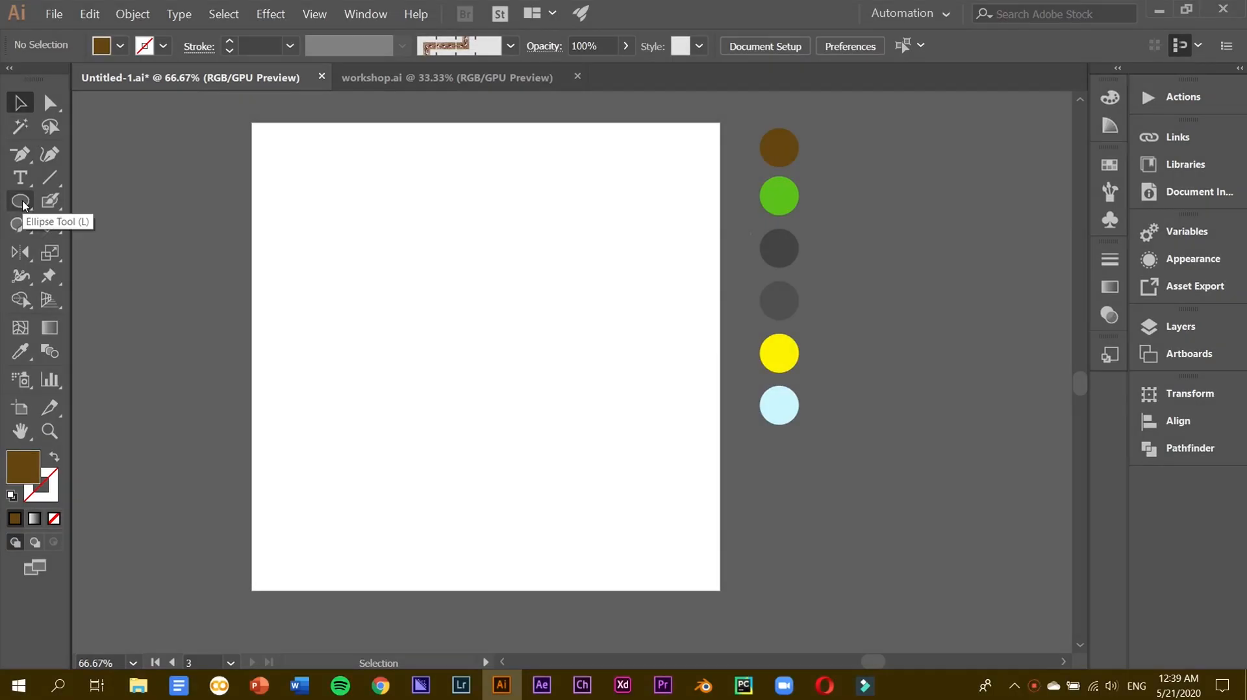
Draw a rectangle covering the whole artboard and fill it with the light blue swatch.
{"action": "left_click", "coordinate": [23, 205]}
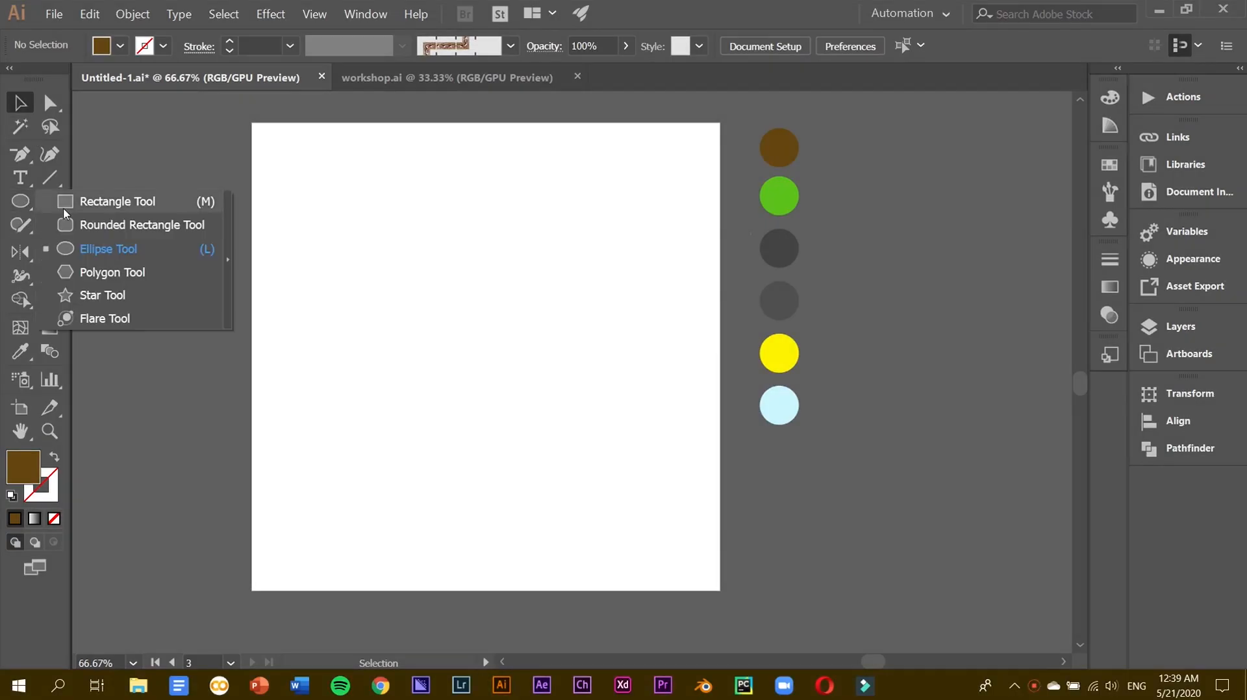
{"action": "left_click", "coordinate": [97, 201]}
{"action": "left_click_drag", "start_coordinate": [251, 122], "coordinate": [720, 593]}
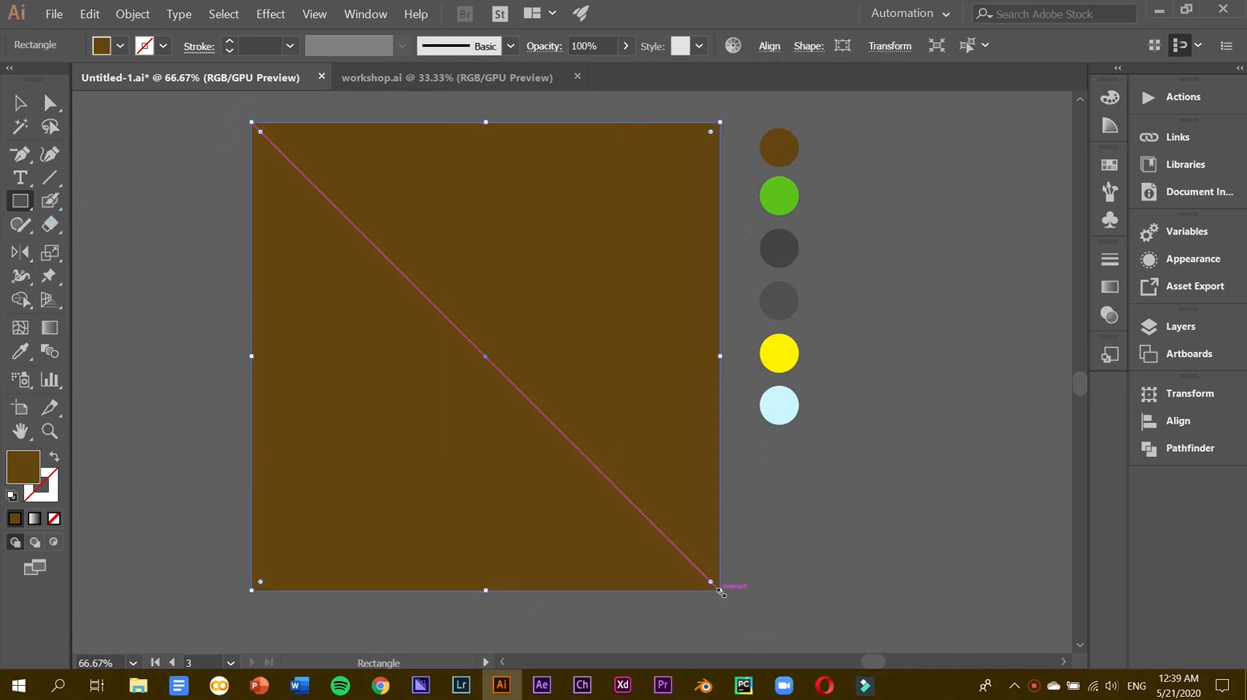
{"action": "left_click", "coordinate": [20, 353]}
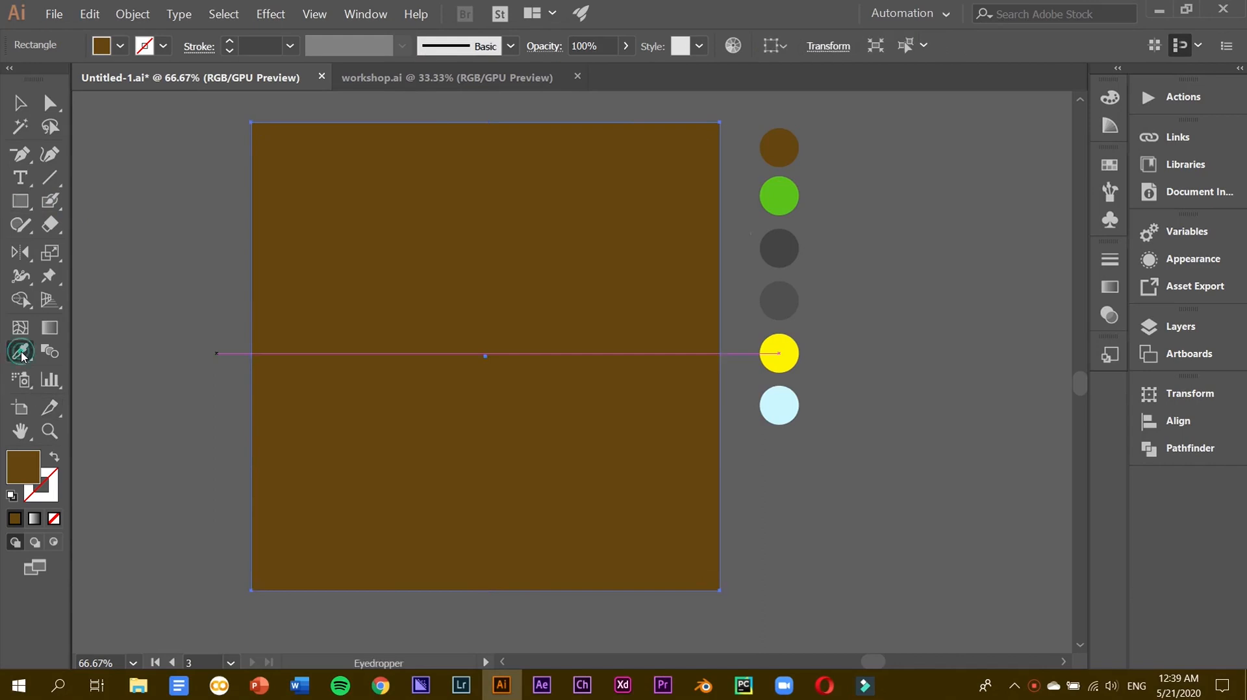
{"action": "left_click", "coordinate": [780, 403]}
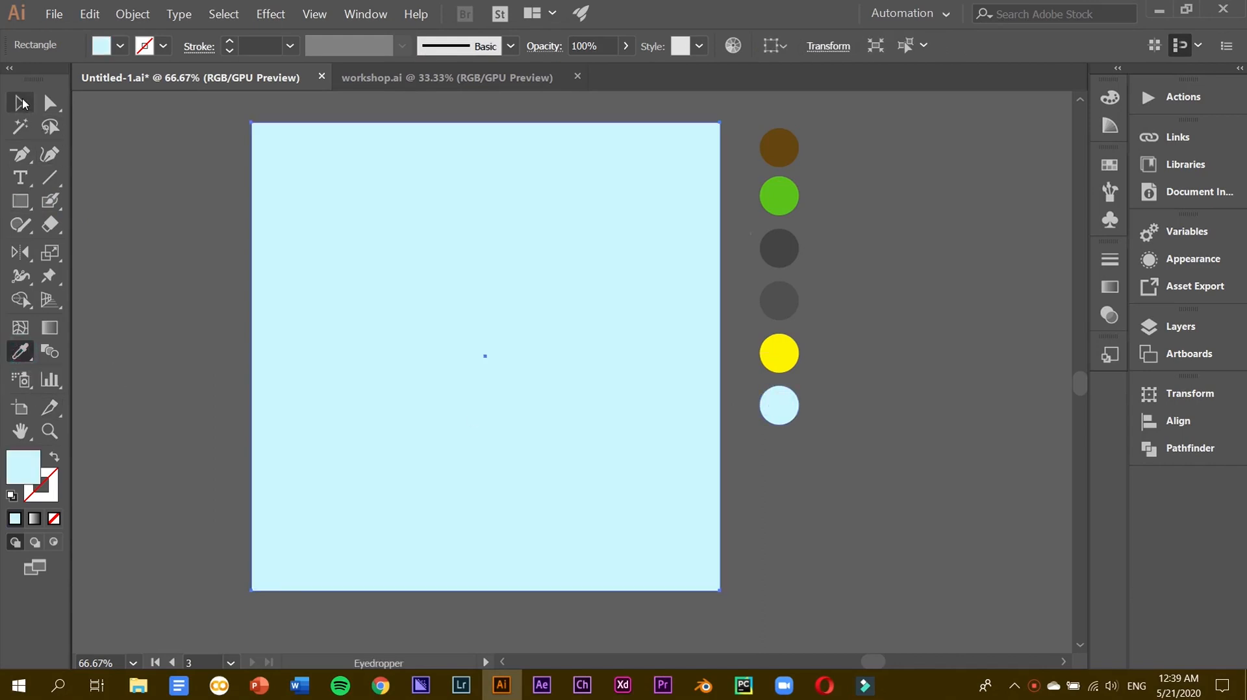
Draw a smaller rectangle near the artboard centre.
{"action": "left_click", "coordinate": [21, 104]}
{"action": "left_click", "coordinate": [26, 202]}
{"action": "left_click_drag", "start_coordinate": [361, 358], "coordinate": [606, 414]}
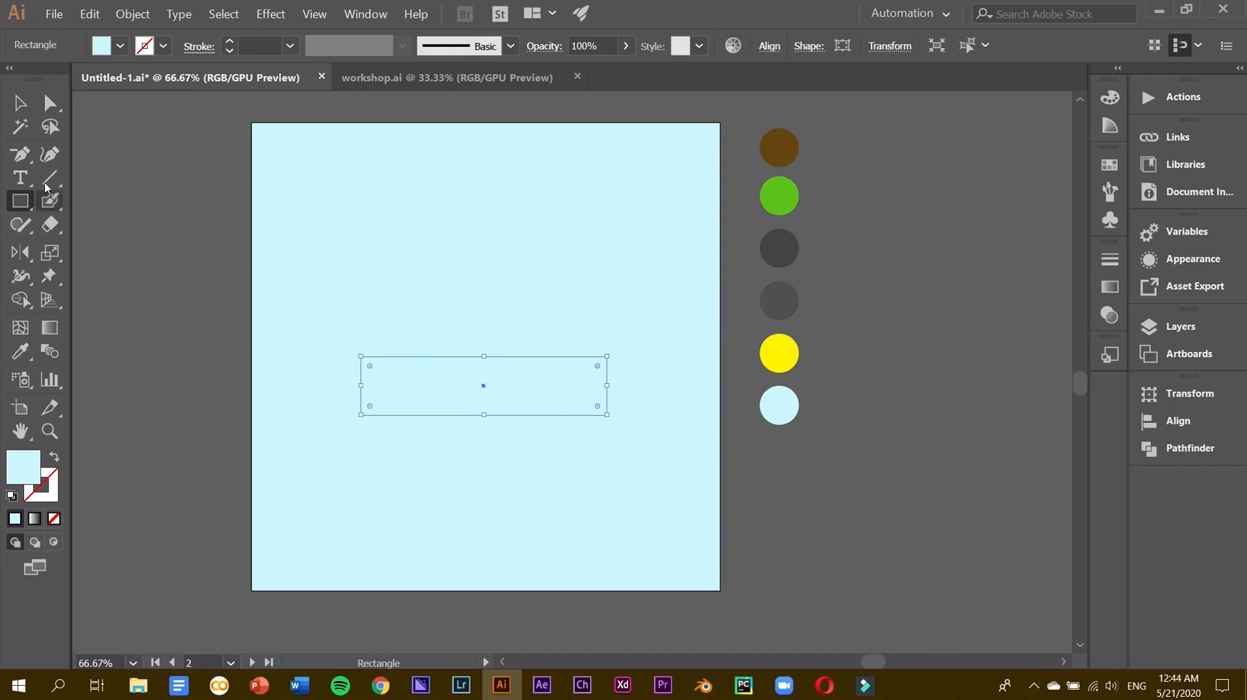
Fill the centre rectangle with the green swatch, then reshape and reposition it slightly.
{"action": "left_click", "coordinate": [20, 355]}
{"action": "left_click", "coordinate": [790, 198]}
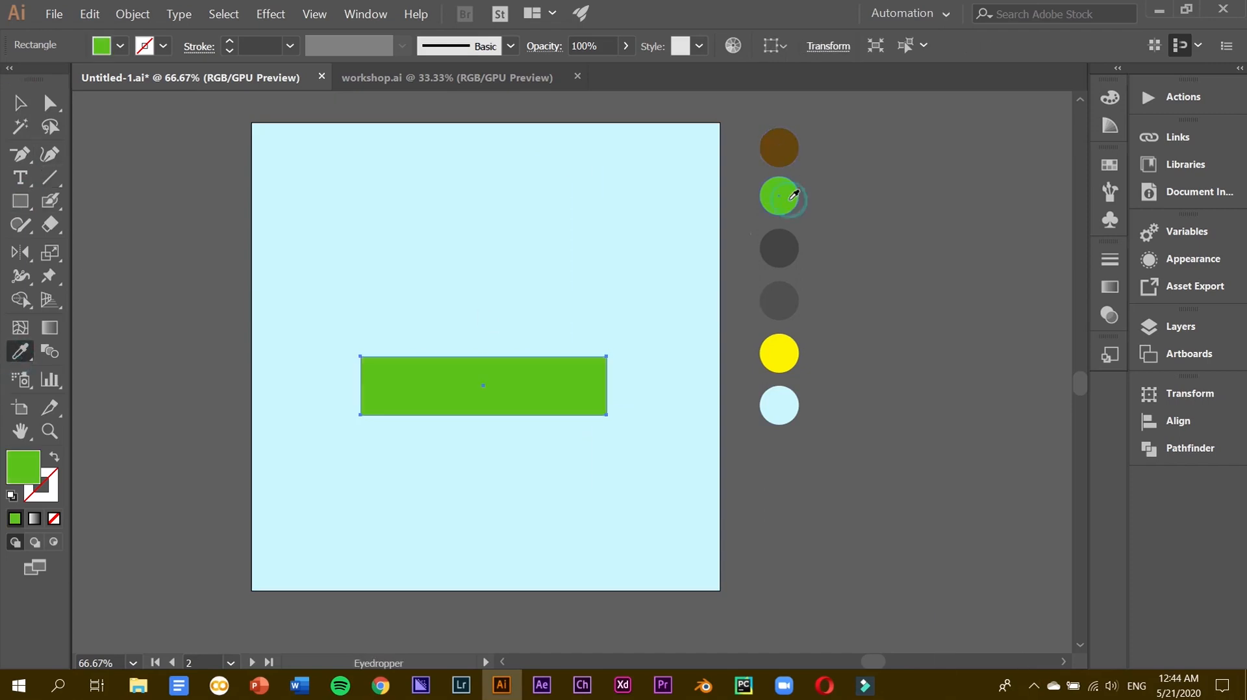
{"action": "left_click", "coordinate": [21, 101]}
{"action": "left_click_drag", "start_coordinate": [483, 356], "coordinate": [483, 374]}
{"action": "left_click_drag", "start_coordinate": [361, 394], "coordinate": [345, 394]}
{"action": "left_click_drag", "start_coordinate": [474, 417], "coordinate": [479, 405]}
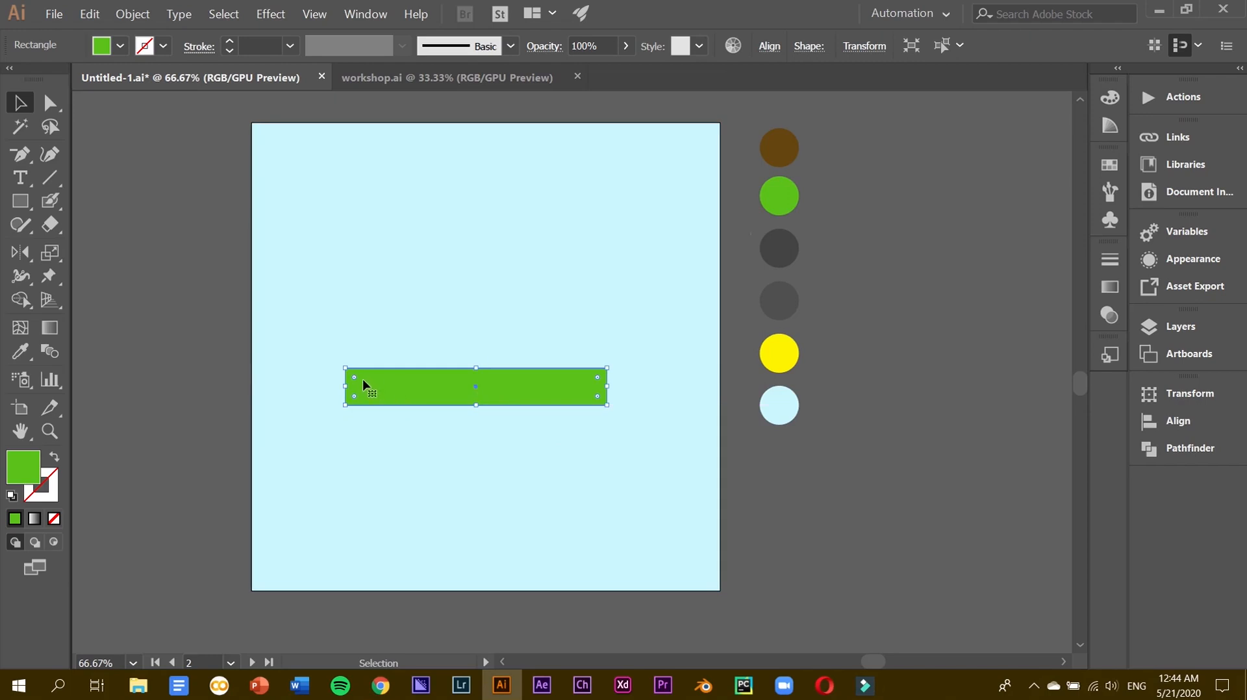
Round the rectangle's corners fully into a pill and move it further down.
{"action": "left_click_drag", "start_coordinate": [355, 383], "coordinate": [399, 392]}
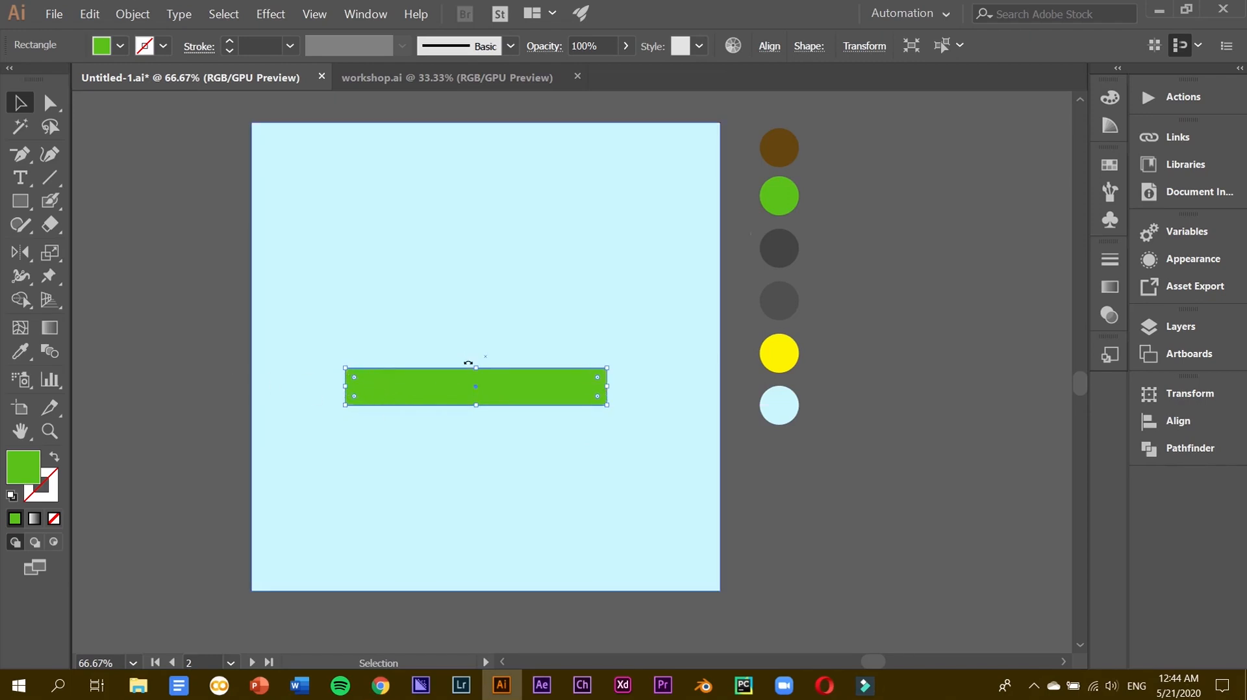
{"action": "left_click_drag", "start_coordinate": [476, 368], "coordinate": [476, 363]}
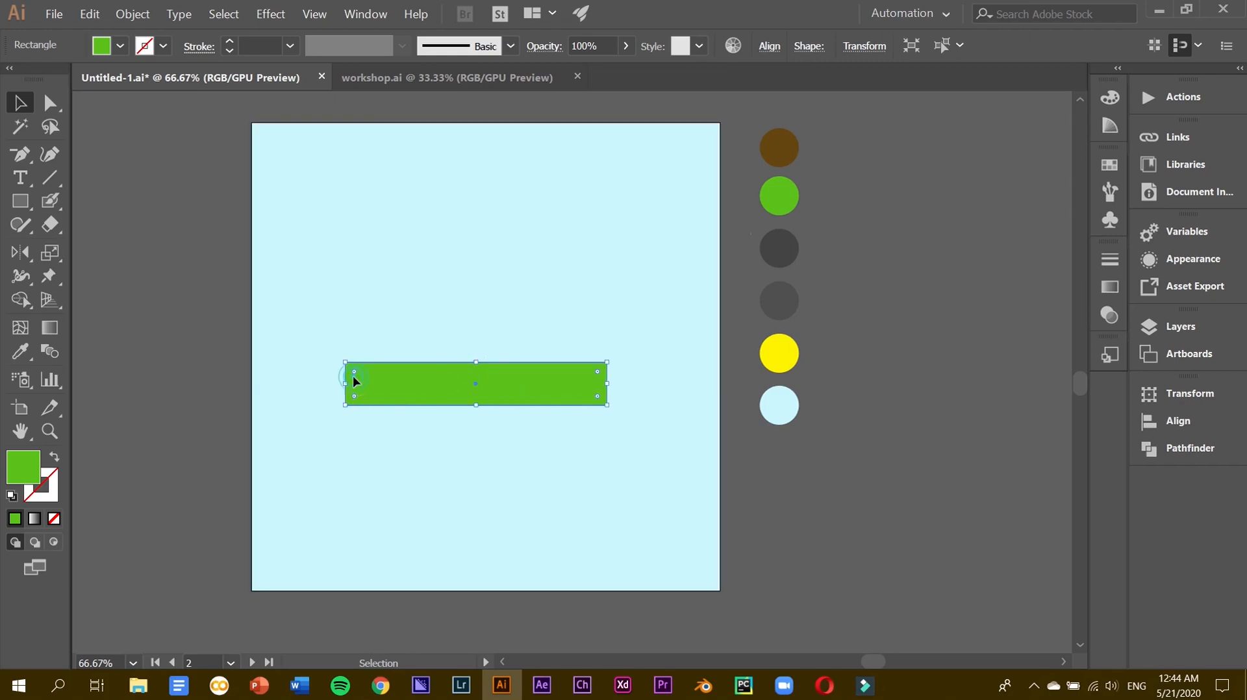
{"action": "left_click_drag", "start_coordinate": [355, 374], "coordinate": [425, 426]}
{"action": "key", "text": "ctrl+equal"}
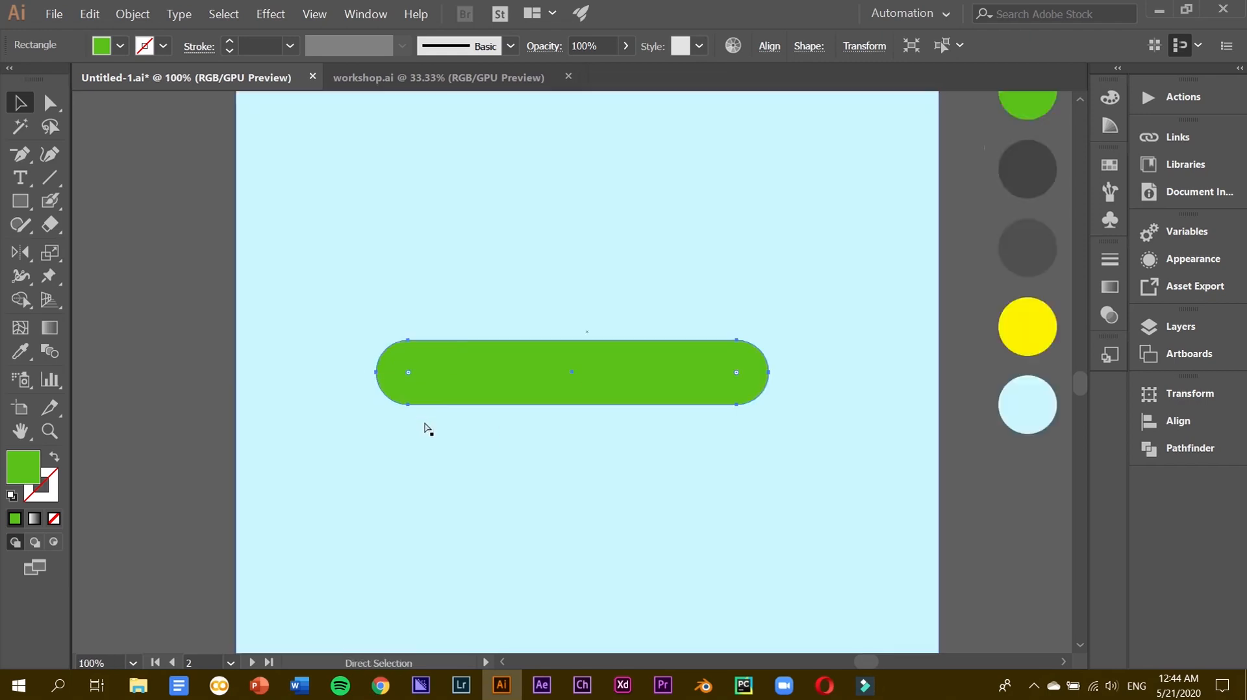
{"action": "key", "text": "ctrl+equal"}
{"action": "left_click_drag", "start_coordinate": [428, 356], "coordinate": [427, 420]}
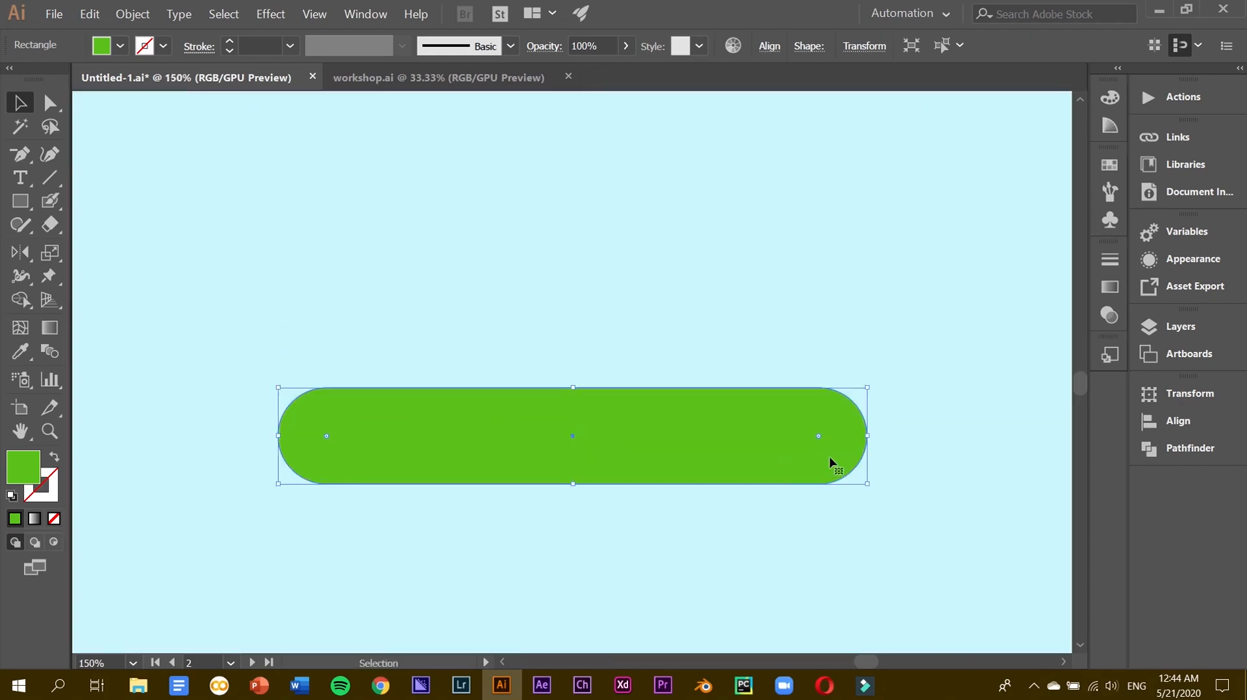
Copy the pill upward, narrow the lower original, and bring the upper copy to the front.
{"action": "left_click_drag", "start_coordinate": [727, 448], "coordinate": [729, 377], "text": "alt"}
{"action": "left_click", "coordinate": [730, 454]}
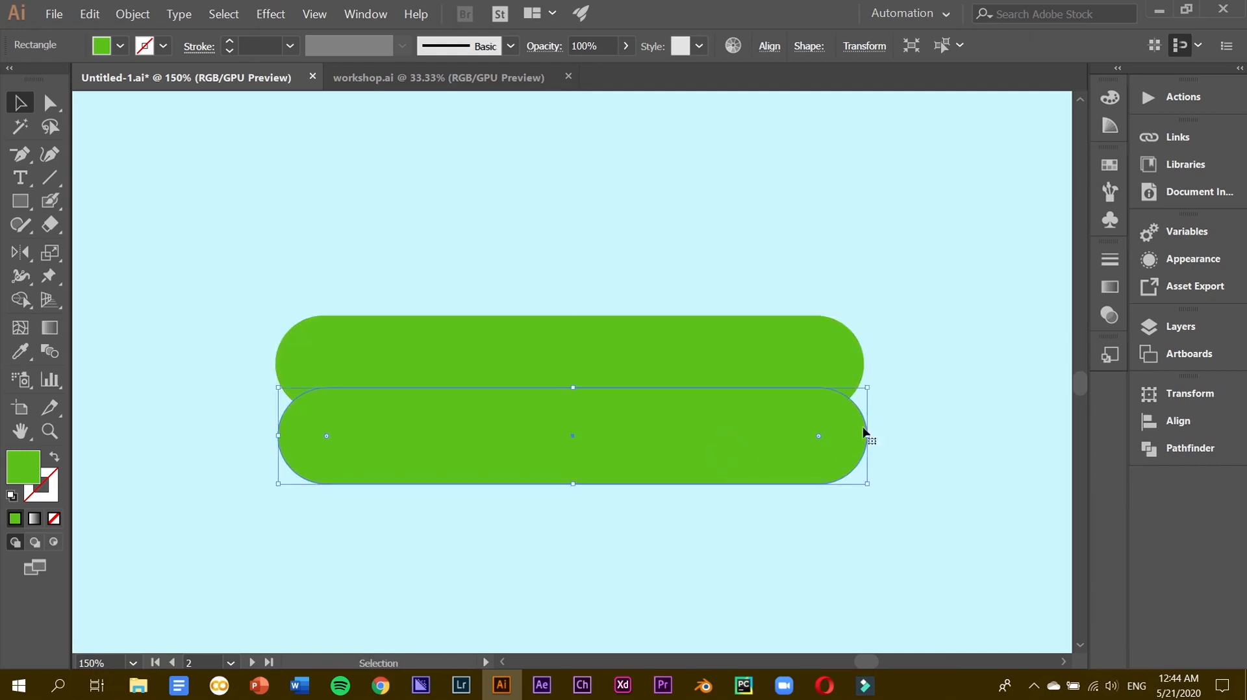
{"action": "left_click_drag", "start_coordinate": [869, 437], "coordinate": [843, 437], "text": "alt"}
{"action": "left_click", "coordinate": [737, 384]}
{"action": "right_click", "coordinate": [732, 371]}
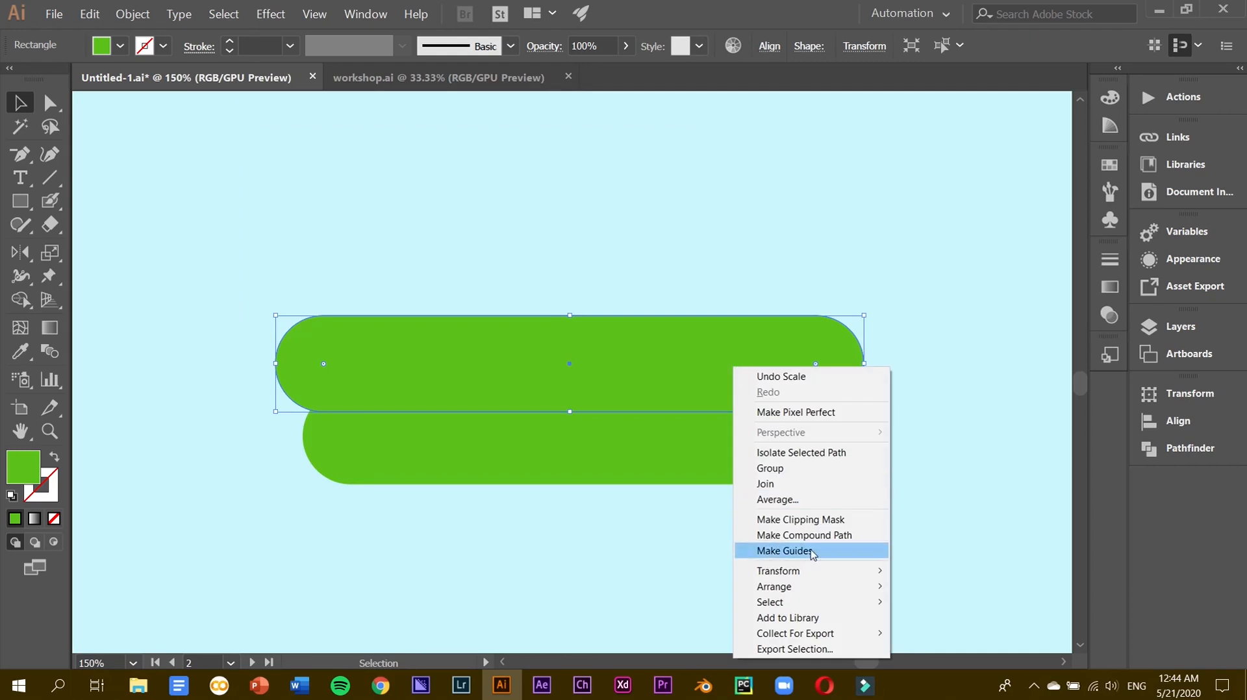
{"action": "mouse_move", "coordinate": [767, 585]}
{"action": "left_click", "coordinate": [954, 584]}
Move the lower pill well down and make two more copies of the upper pill above it.
{"action": "left_click_drag", "start_coordinate": [615, 470], "coordinate": [604, 575]}
{"action": "left_click", "coordinate": [563, 391]}
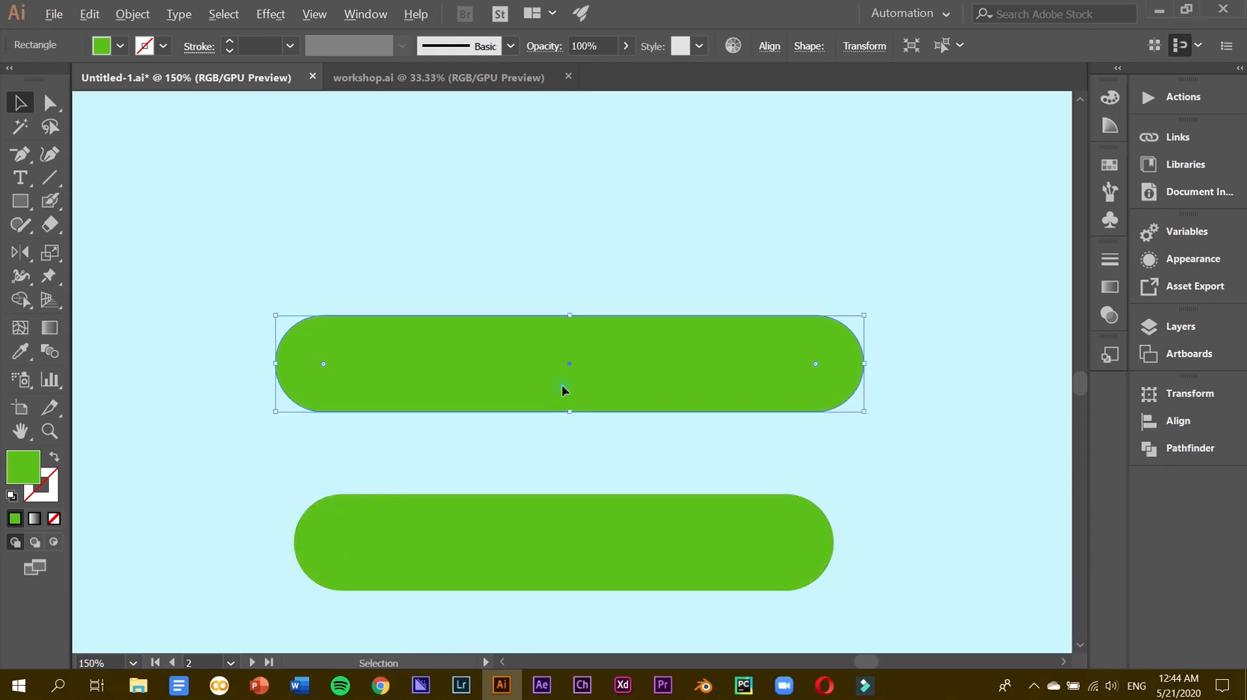
{"action": "left_click_drag", "start_coordinate": [563, 390], "coordinate": [592, 229], "text": "alt"}
{"action": "left_click_drag", "start_coordinate": [571, 363], "coordinate": [575, 352], "text": "alt"}
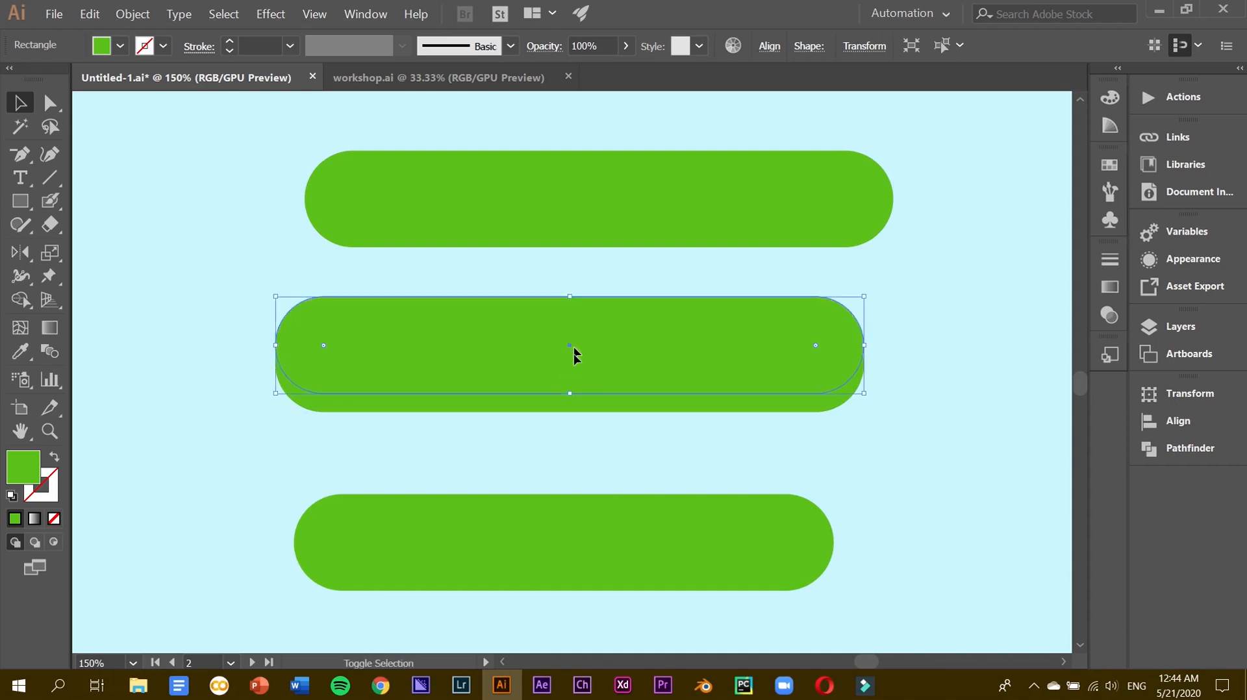
Cut the middle pill down to its bottom crescent with Shape Builder and move it to the top of the stack.
{"action": "left_click", "coordinate": [20, 299]}
{"action": "left_click_drag", "start_coordinate": [426, 368], "coordinate": [430, 279], "text": "alt"}
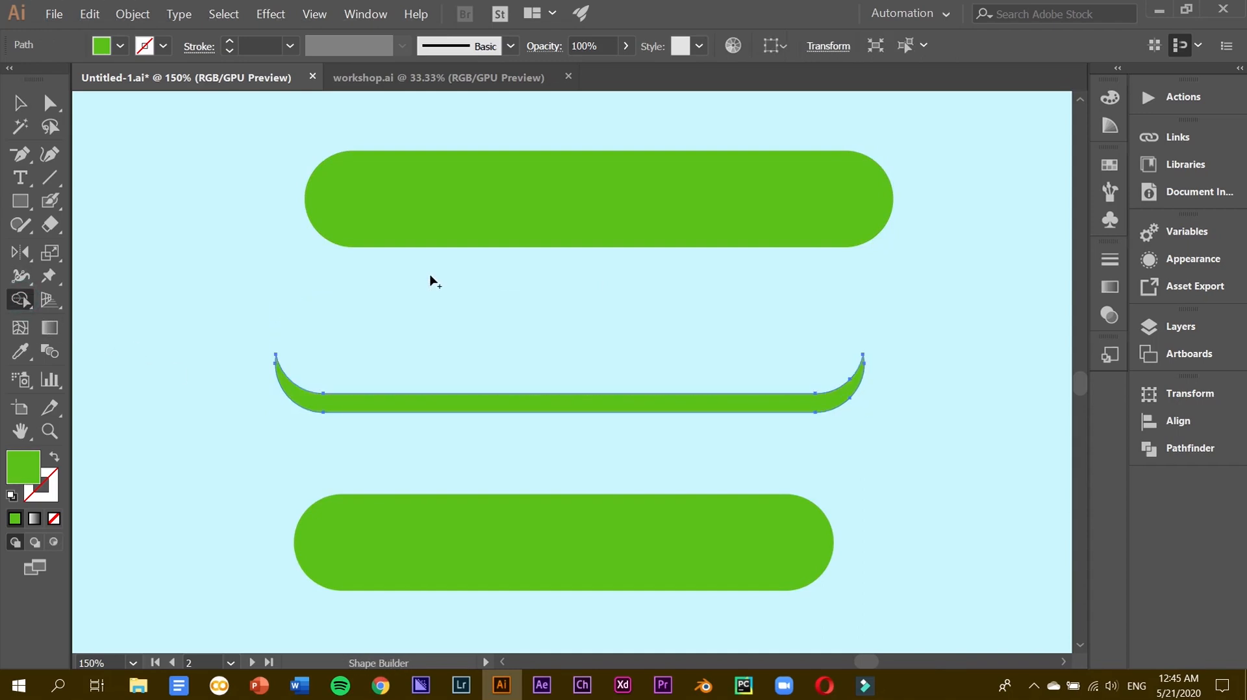
{"action": "left_click", "coordinate": [21, 104]}
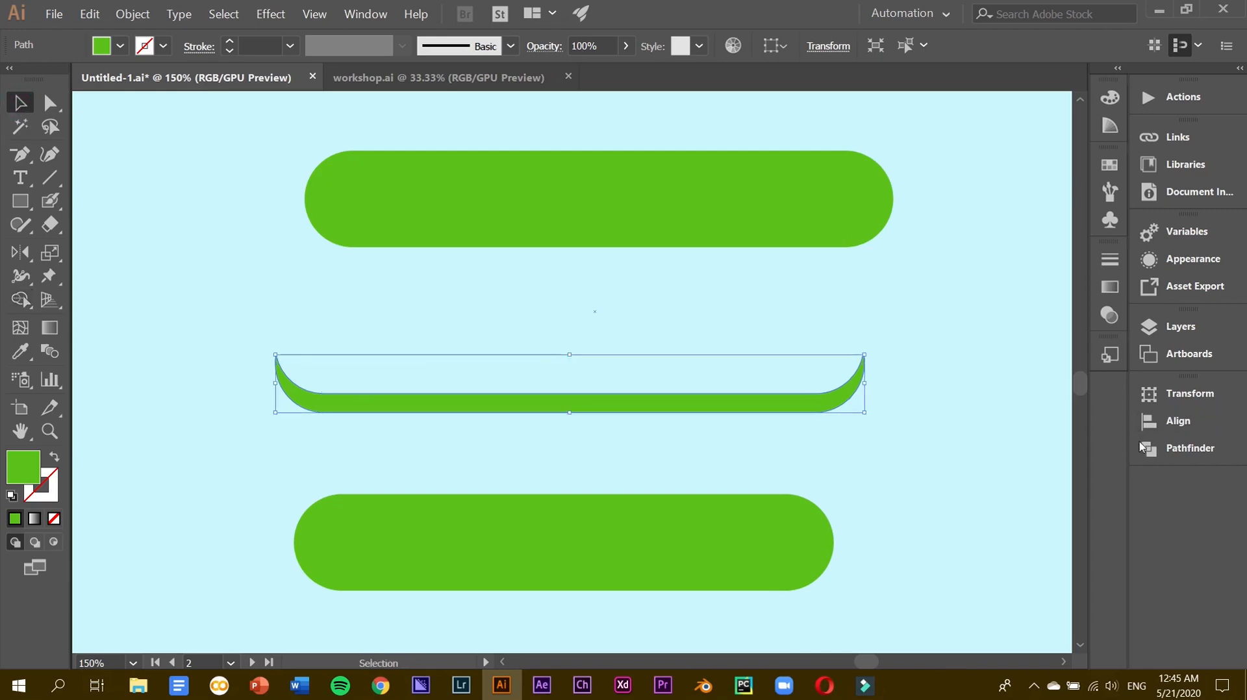
{"action": "left_click", "coordinate": [1169, 326]}
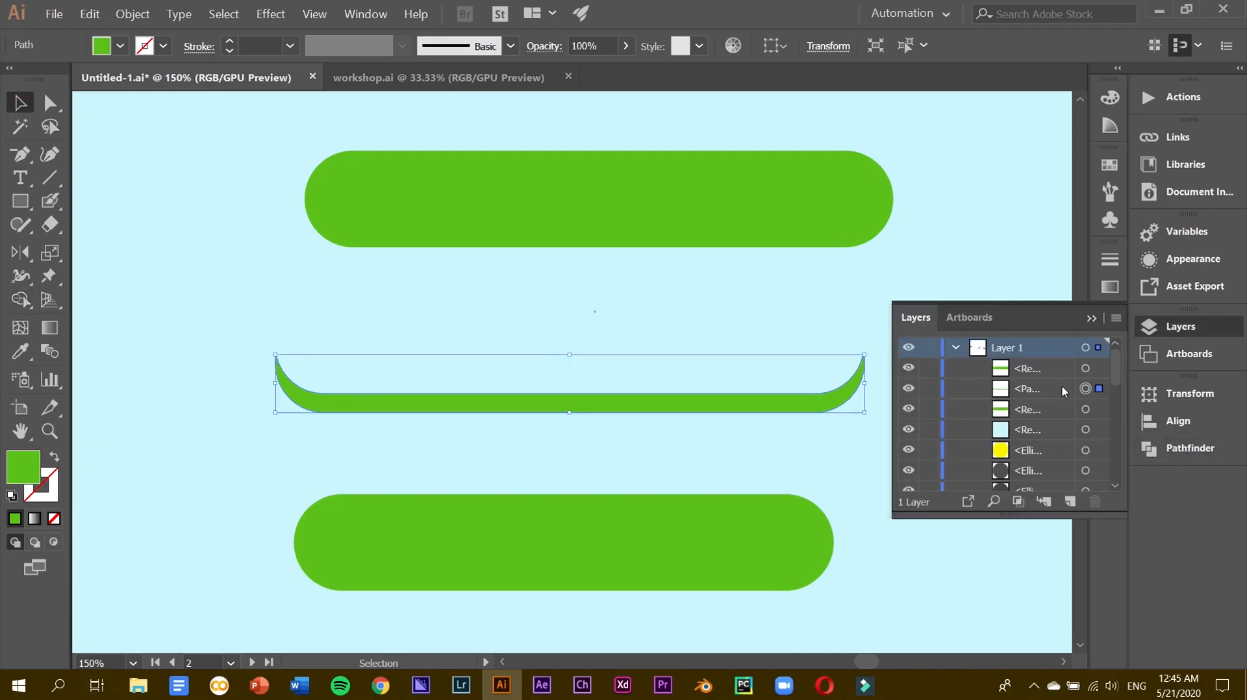
{"action": "left_click_drag", "start_coordinate": [1011, 396], "coordinate": [1017, 360]}
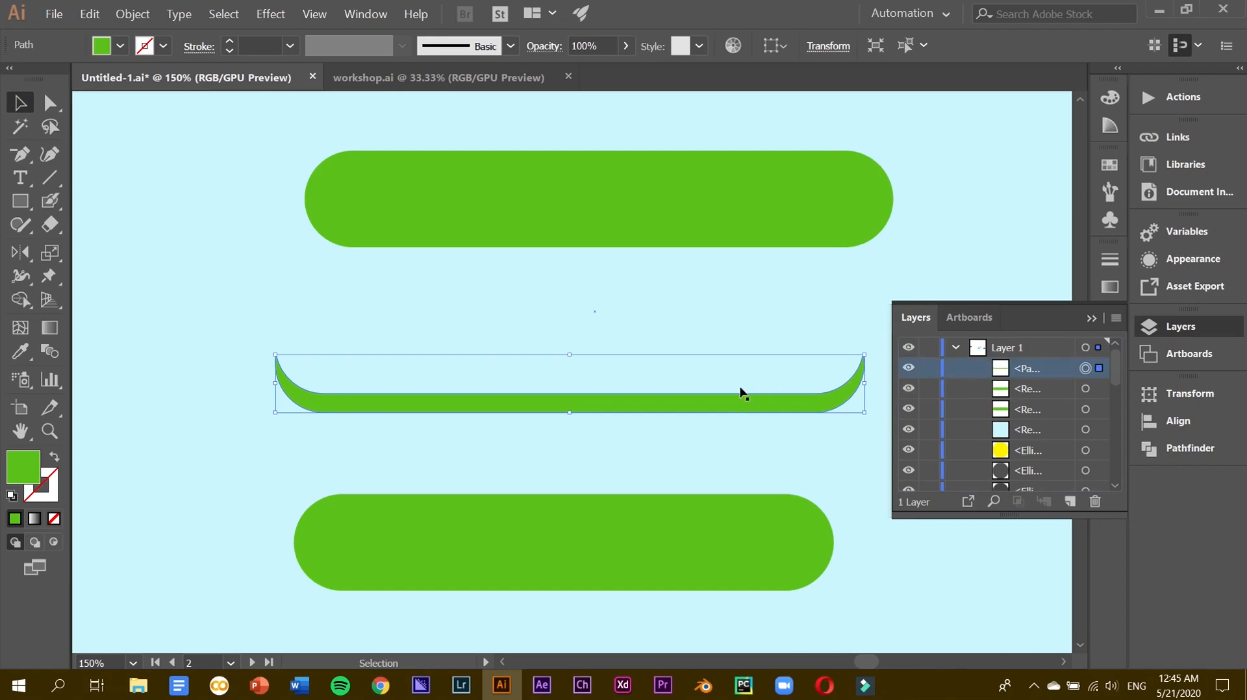
Give the crescent a black fill at 15% opacity.
{"action": "double_click", "coordinate": [29, 465]}
{"action": "left_click", "coordinate": [365, 454]}
{"action": "key", "text": "Return"}
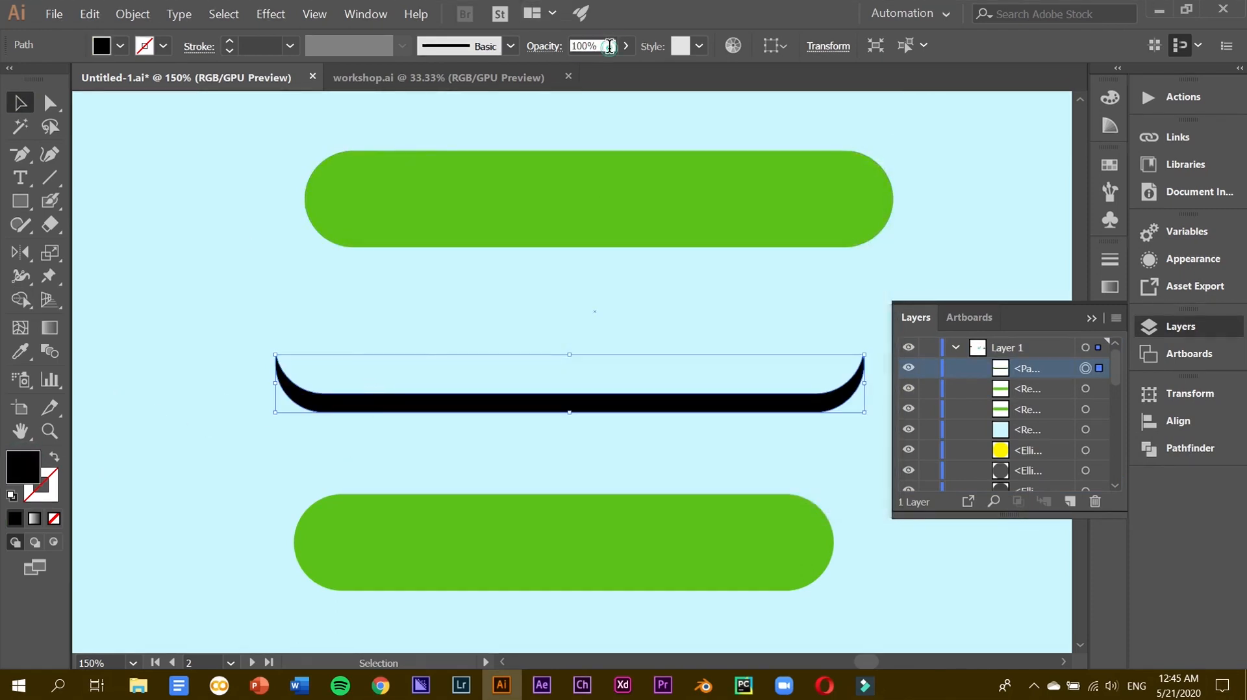
{"action": "type", "text": "15"}
{"action": "key", "text": "Return"}
Place the top green pill onto the crescent and move the lower pill closer beneath it.
{"action": "left_click_drag", "start_coordinate": [556, 190], "coordinate": [524, 353]}
{"action": "left_click", "coordinate": [582, 276]}
{"action": "left_click_drag", "start_coordinate": [547, 573], "coordinate": [555, 542]}
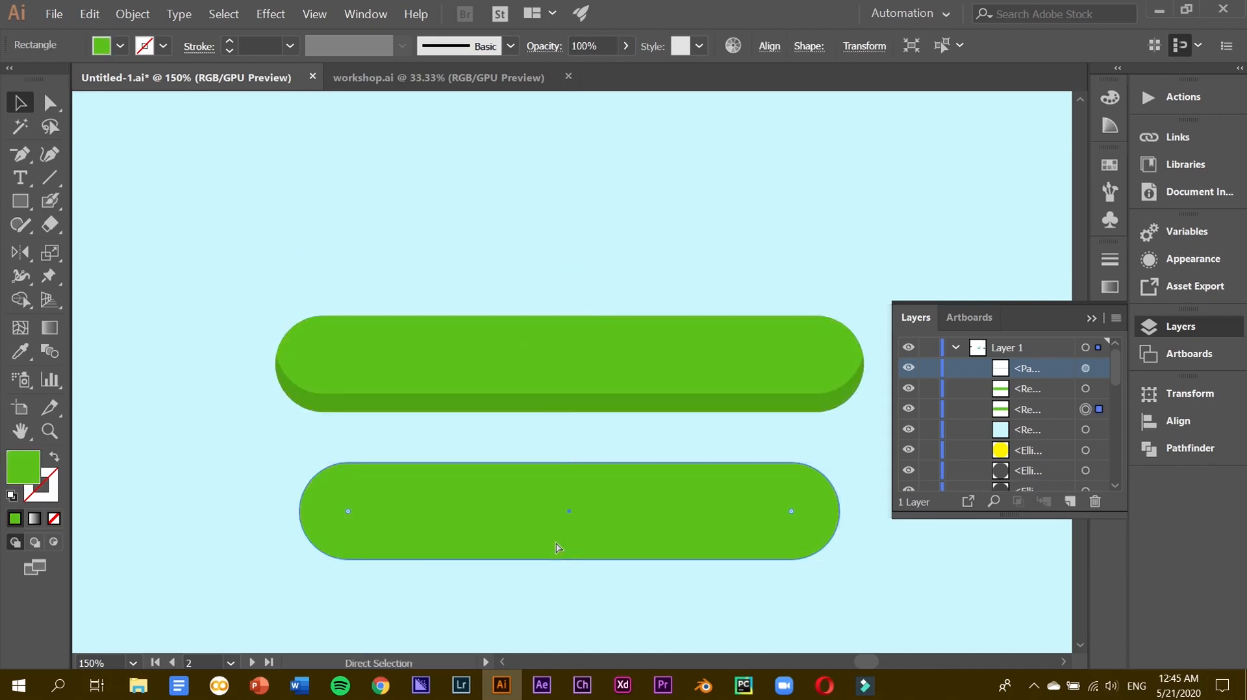
{"action": "key", "text": "ctrl+minus"}
{"action": "key", "text": "ctrl+minus"}
{"action": "scroll", "coordinate": [464, 387], "scroll_direction": "right", "scroll_amount": 2}
{"action": "scroll", "coordinate": [465, 387], "scroll_direction": "up", "scroll_amount": 1}
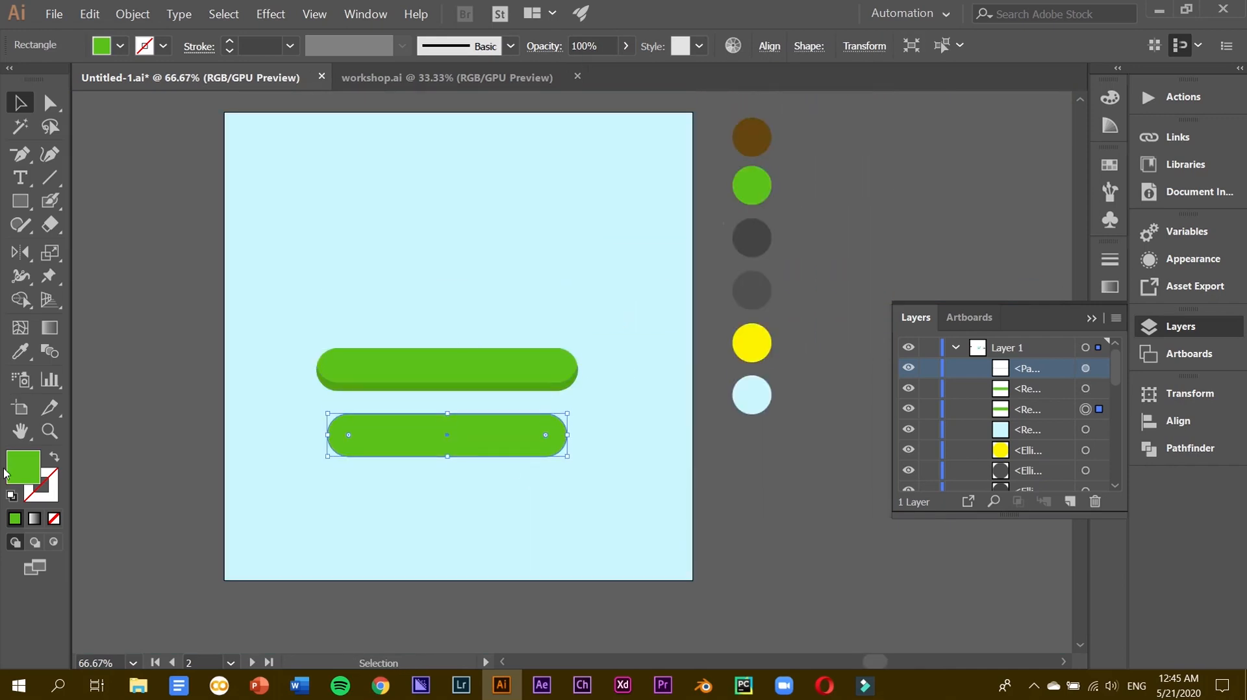
Fill the lower pill with the brown swatch.
{"action": "left_click", "coordinate": [20, 351]}
{"action": "left_click", "coordinate": [760, 133]}
{"action": "left_click", "coordinate": [19, 104]}
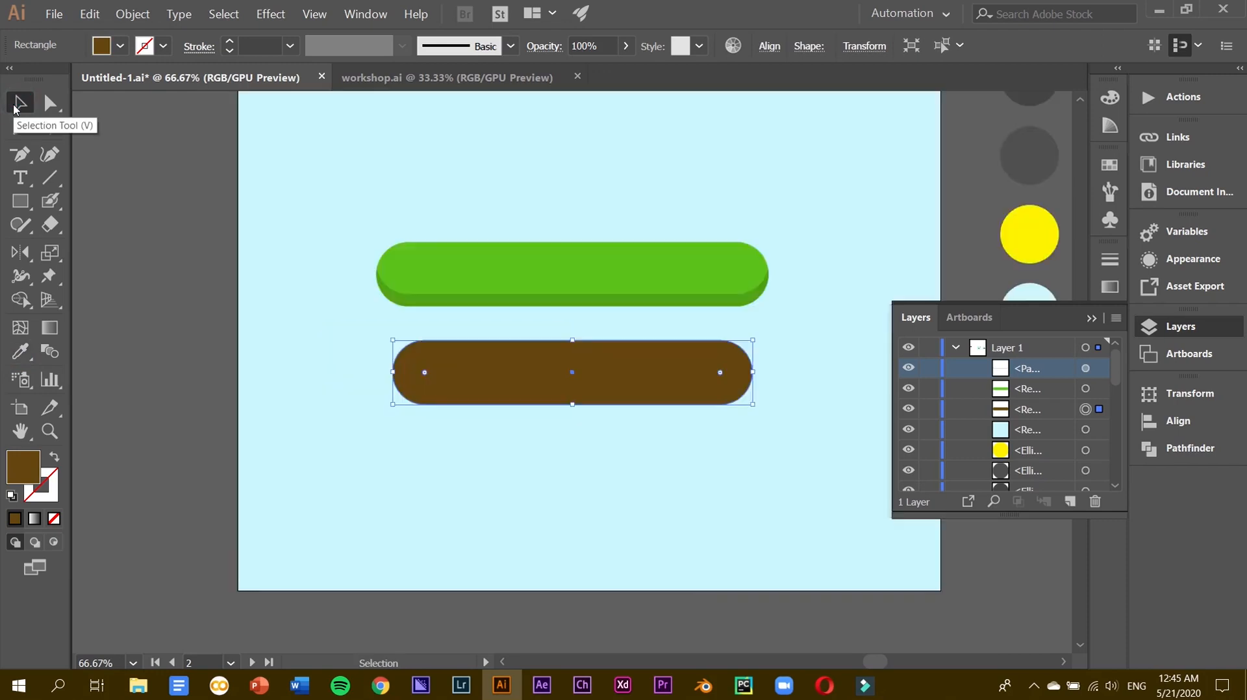
{"action": "key", "text": "ctrl+plus"}
{"action": "key", "text": "ctrl+plus"}
Duplicate the brown pill slightly upward and reduce the copy to its bottom crescent with Shape Builder.
{"action": "left_click_drag", "start_coordinate": [390, 354], "coordinate": [394, 318]}
{"action": "left_click", "coordinate": [1091, 318]}
{"action": "left_click_drag", "start_coordinate": [801, 347], "coordinate": [804, 359]}
{"action": "left_click_drag", "start_coordinate": [732, 378], "coordinate": [732, 371]}
{"action": "left_click", "coordinate": [756, 423], "text": "shift"}
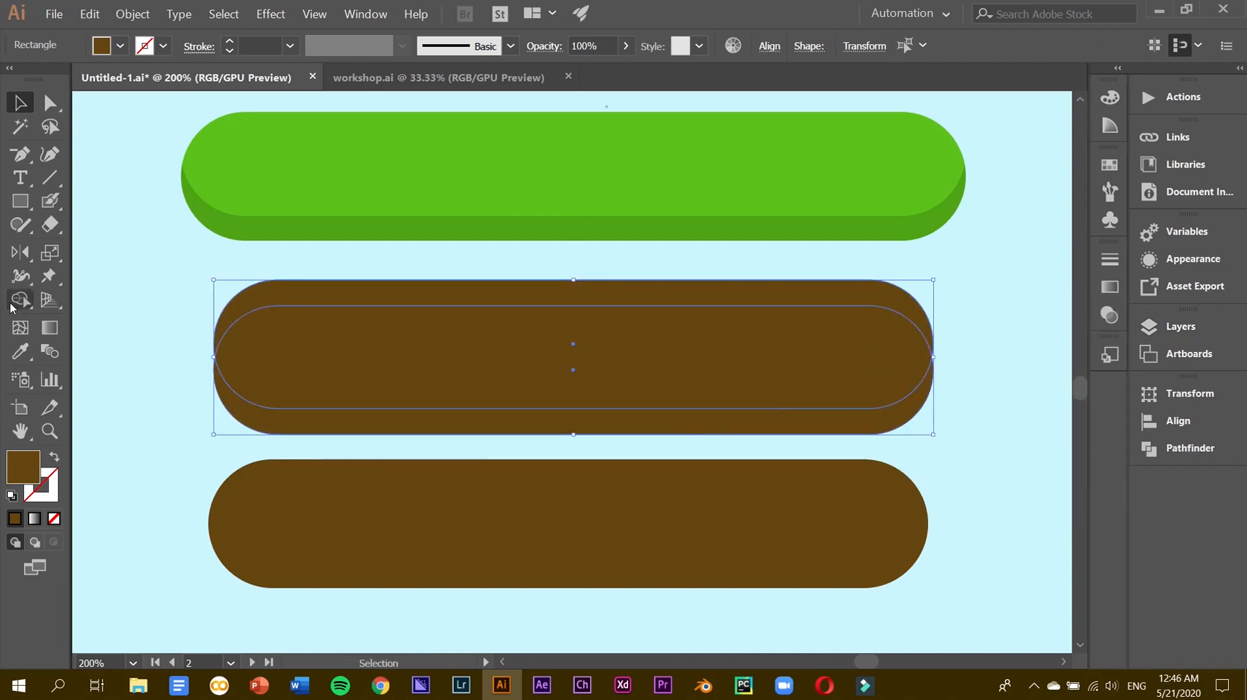
{"action": "left_click", "coordinate": [16, 301]}
{"action": "left_click_drag", "start_coordinate": [445, 334], "coordinate": [466, 267]}
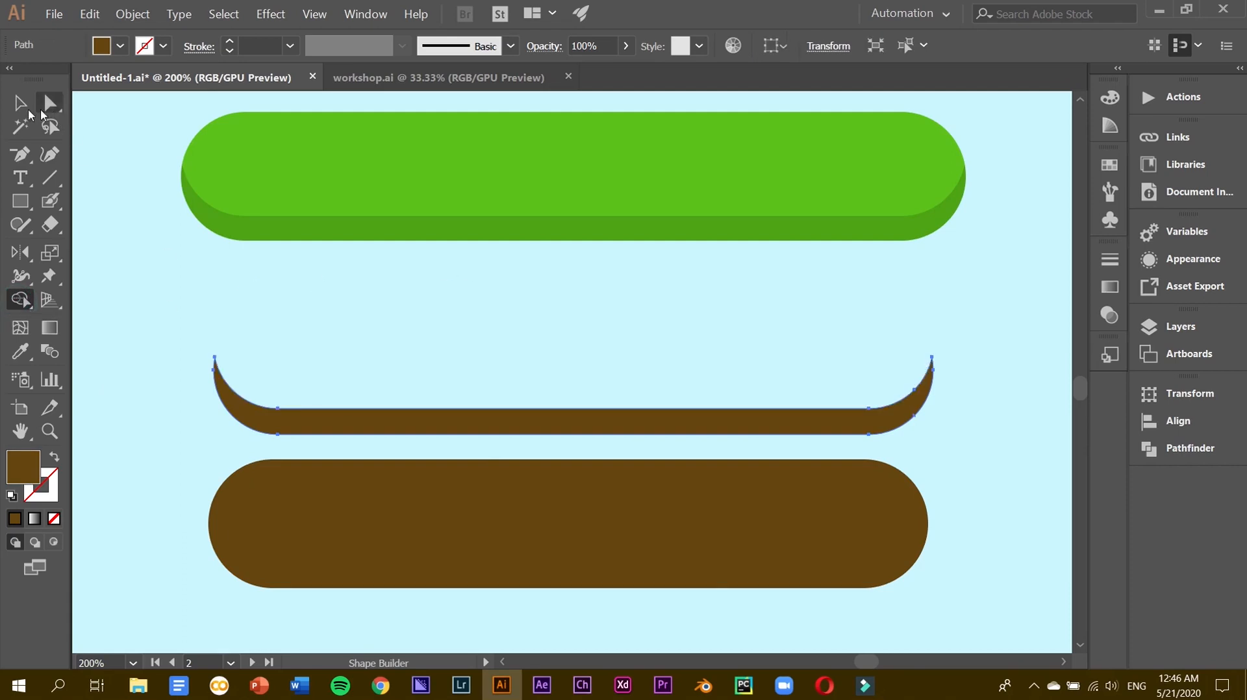
{"action": "left_click", "coordinate": [20, 103]}
Give the brown pill's crescent a black fill at 20% opacity.
{"action": "double_click", "coordinate": [19, 467]}
{"action": "left_click_drag", "start_coordinate": [409, 347], "coordinate": [348, 476]}
{"action": "key", "text": "Return"}
{"action": "left_click", "coordinate": [605, 43]}
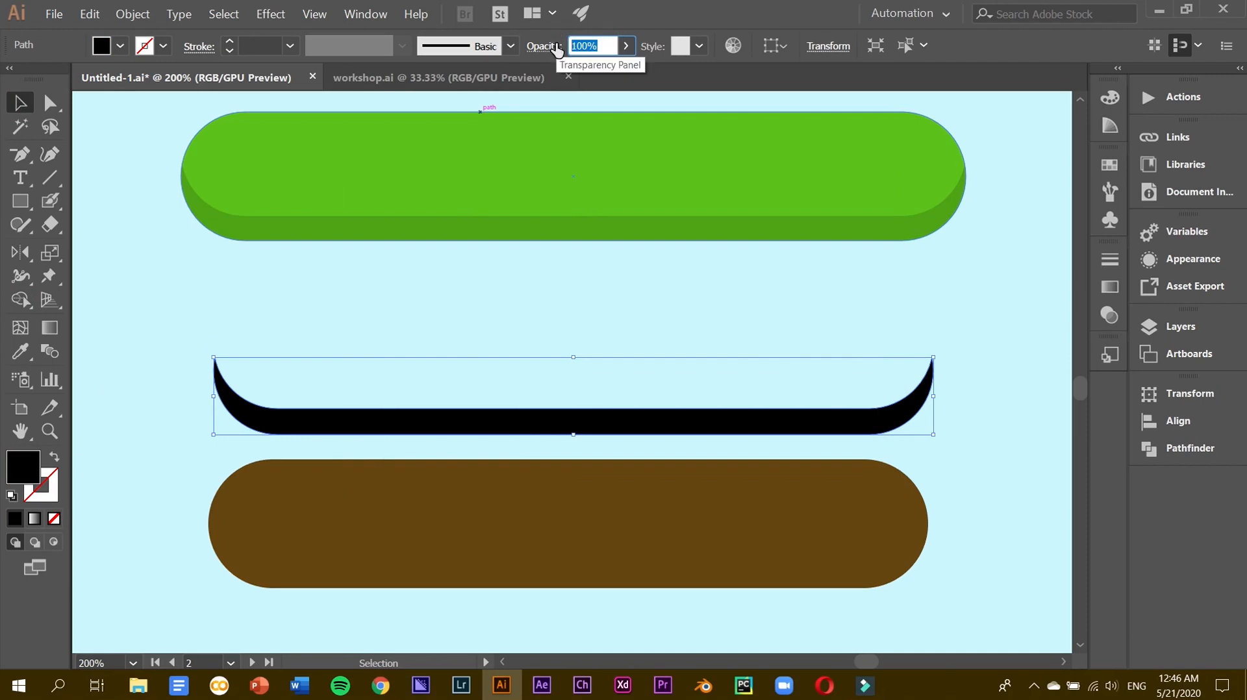
{"action": "type", "text": "20"}
{"action": "key", "text": "Return"}
Align the crescent to the bottom edge of the brown capsule.
{"action": "left_click", "coordinate": [515, 534], "text": "shift"}
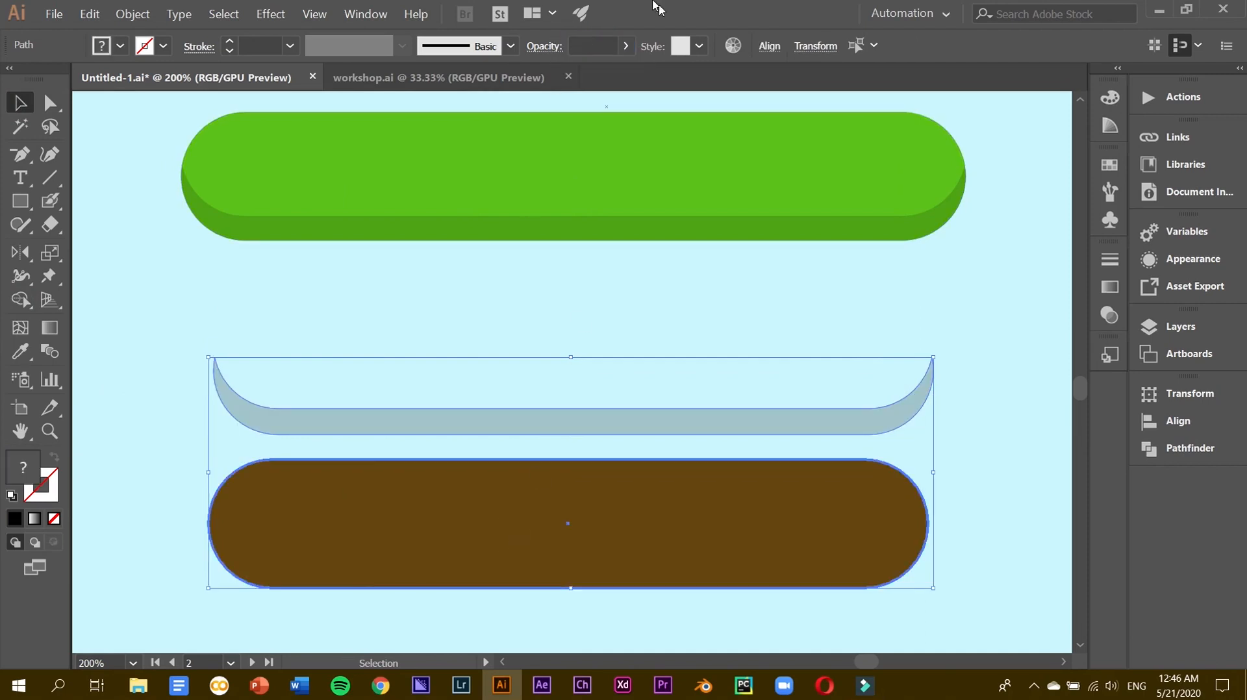
{"action": "left_click", "coordinate": [770, 48]}
{"action": "left_click", "coordinate": [758, 99]}
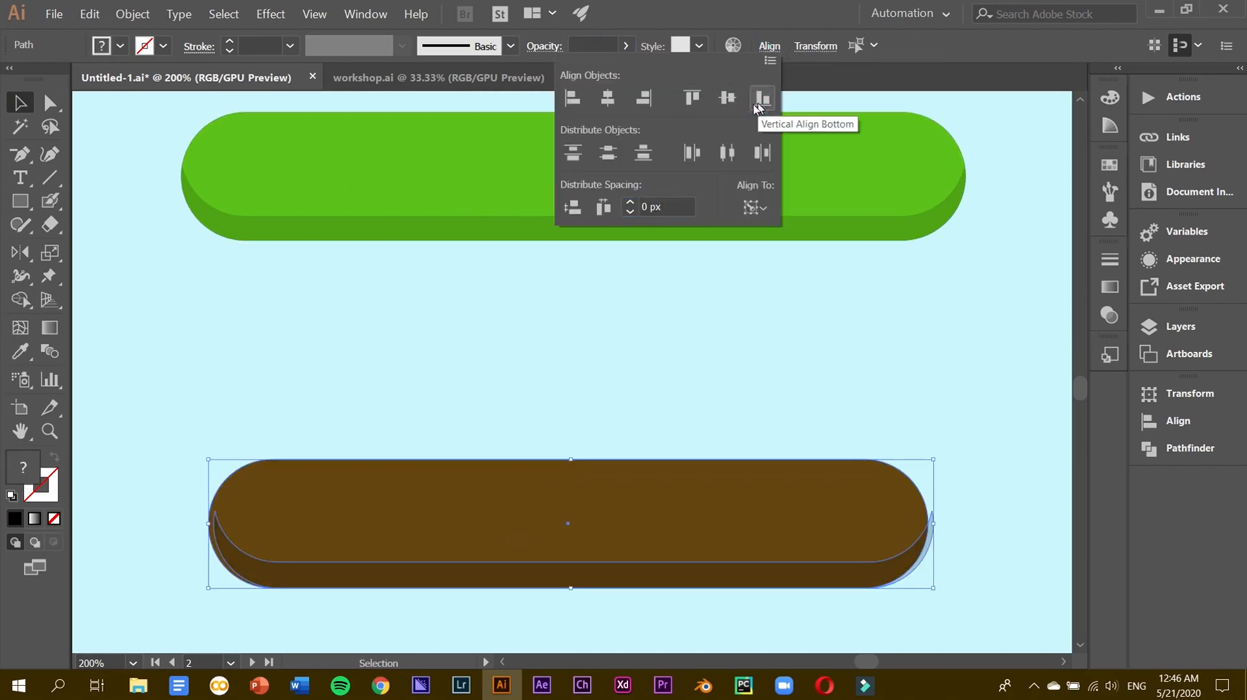
{"action": "left_click", "coordinate": [965, 517]}
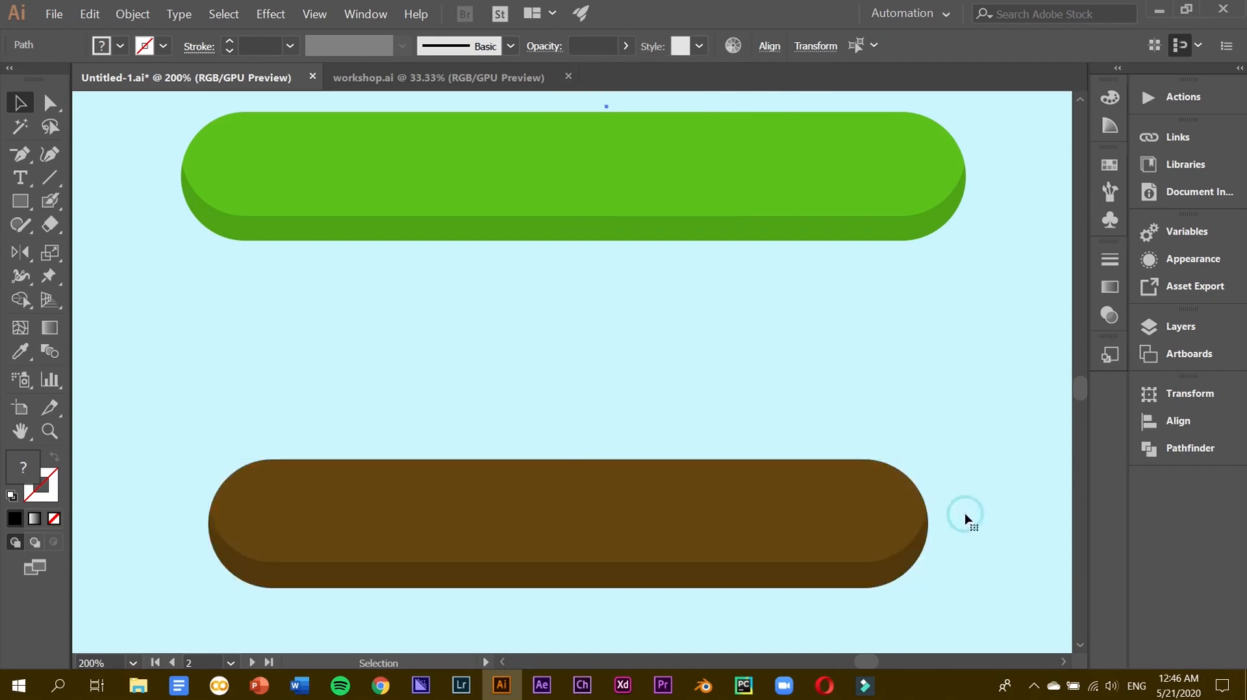
{"action": "left_click", "coordinate": [896, 562]}
Move the brown shapes under the green bar, group them, and adjust the group's position and height.
{"action": "left_click_drag", "start_coordinate": [784, 505], "coordinate": [790, 245]}
{"action": "right_click", "coordinate": [791, 244]}
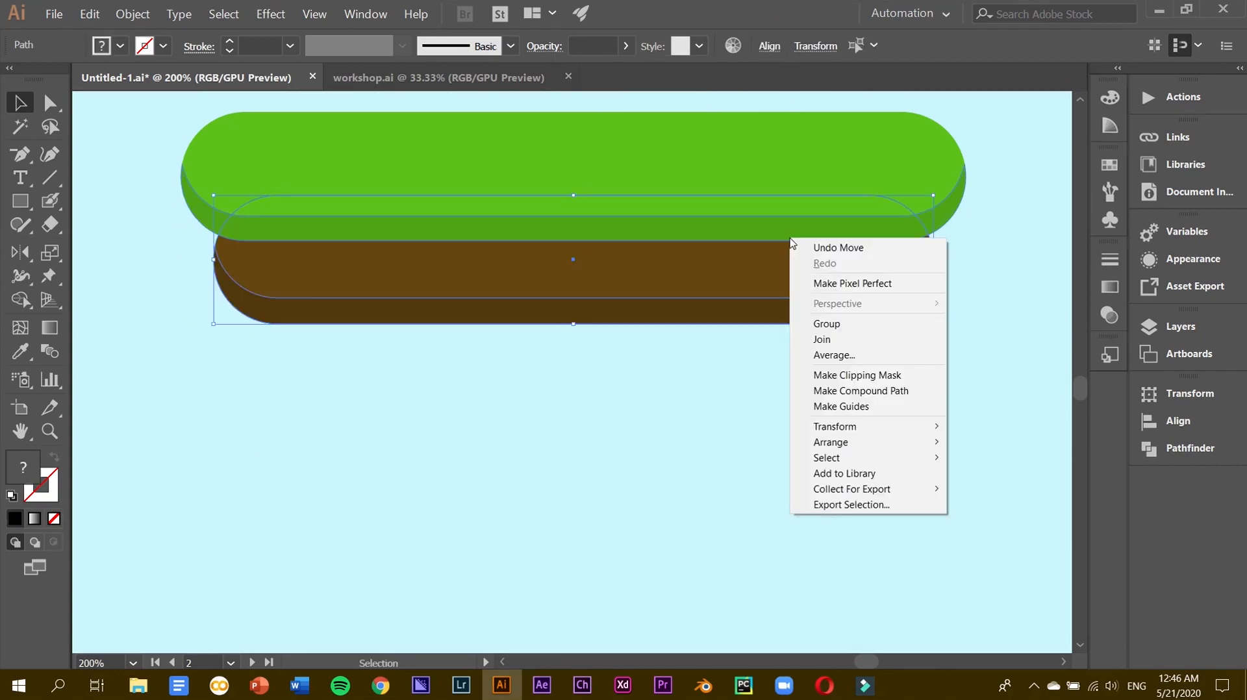
{"action": "left_click", "coordinate": [827, 323]}
{"action": "left_click_drag", "start_coordinate": [770, 287], "coordinate": [759, 267]}
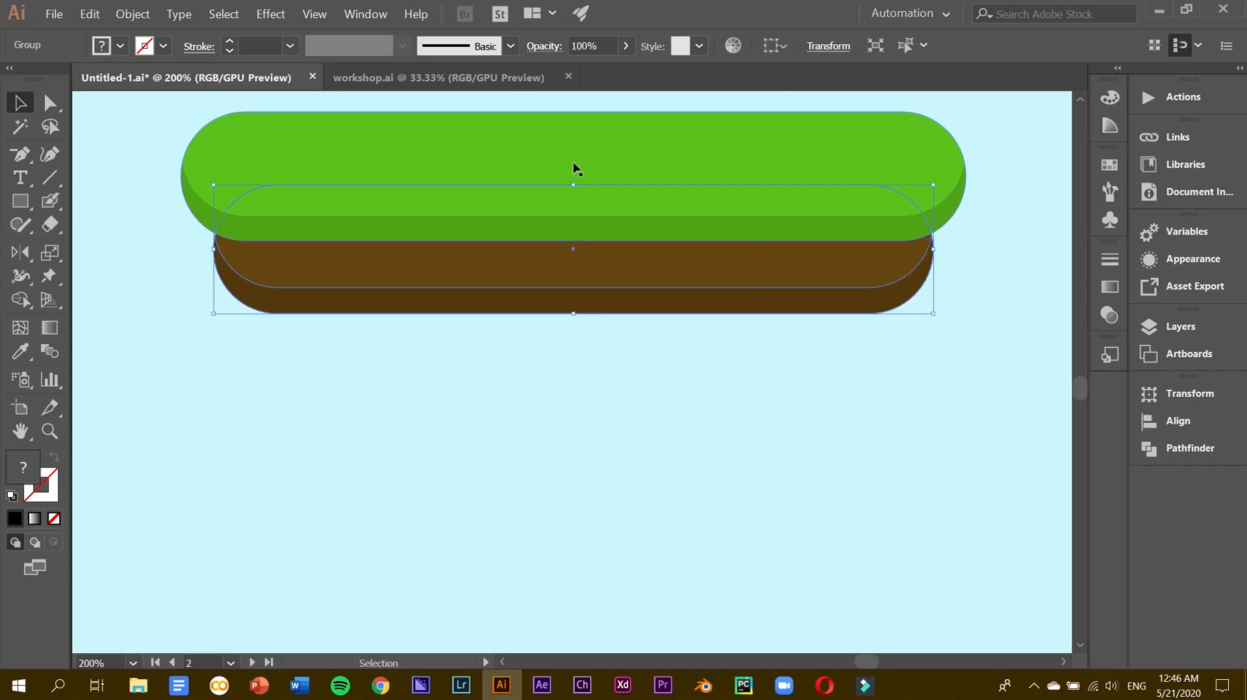
{"action": "left_click_drag", "start_coordinate": [574, 185], "coordinate": [574, 209]}
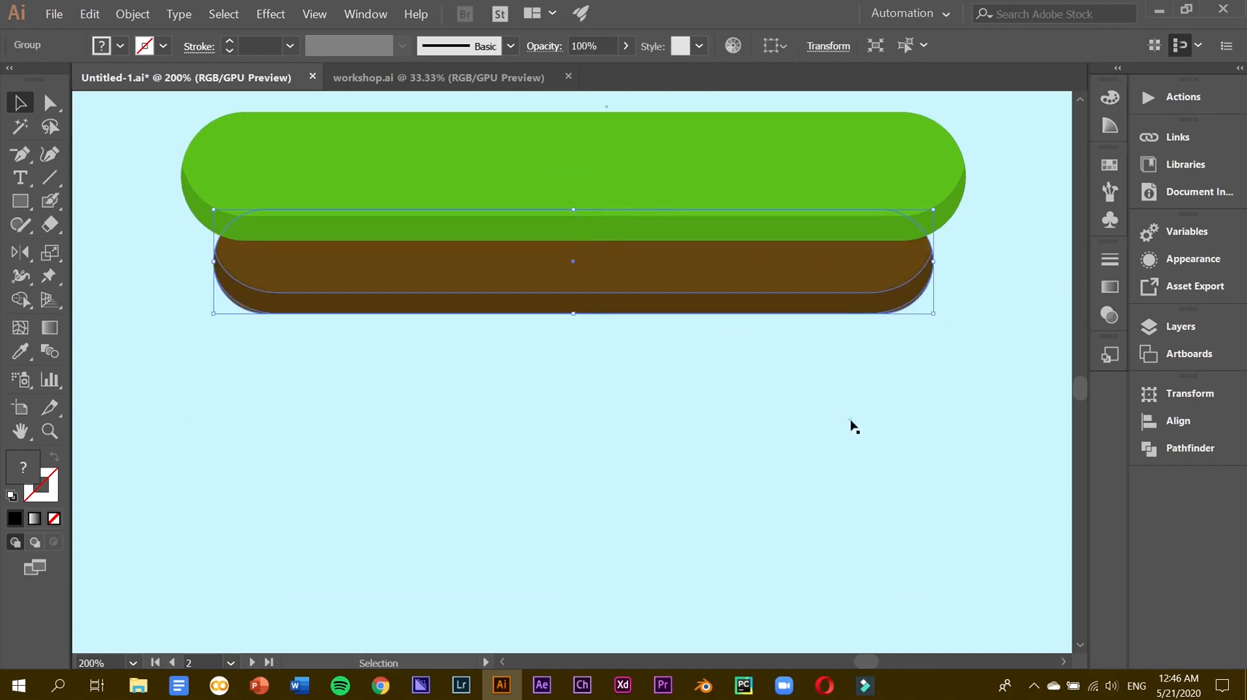
{"action": "left_click", "coordinate": [852, 426]}
{"action": "left_click_drag", "start_coordinate": [653, 285], "coordinate": [661, 289]}
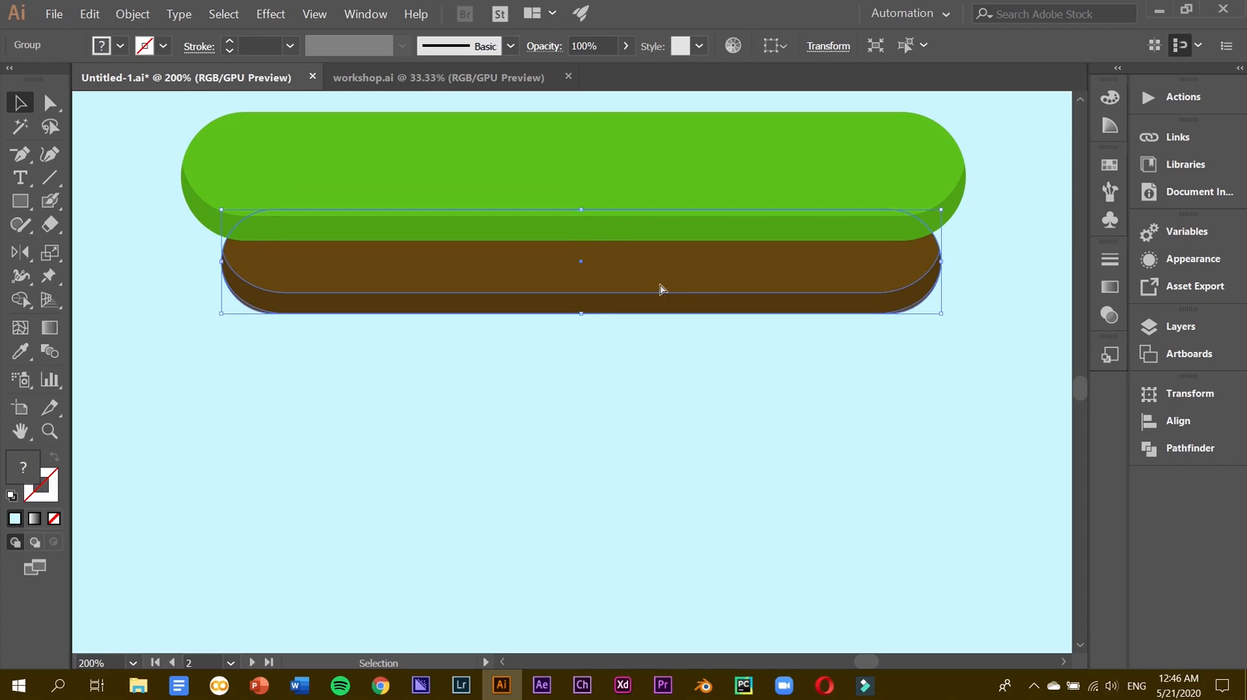
Centre the green and brown shapes horizontally relative to the artboard.
{"action": "key", "text": "ctrl+minus"}
{"action": "key", "text": "ctrl+minus"}
{"action": "left_click", "coordinate": [656, 359], "text": "shift"}
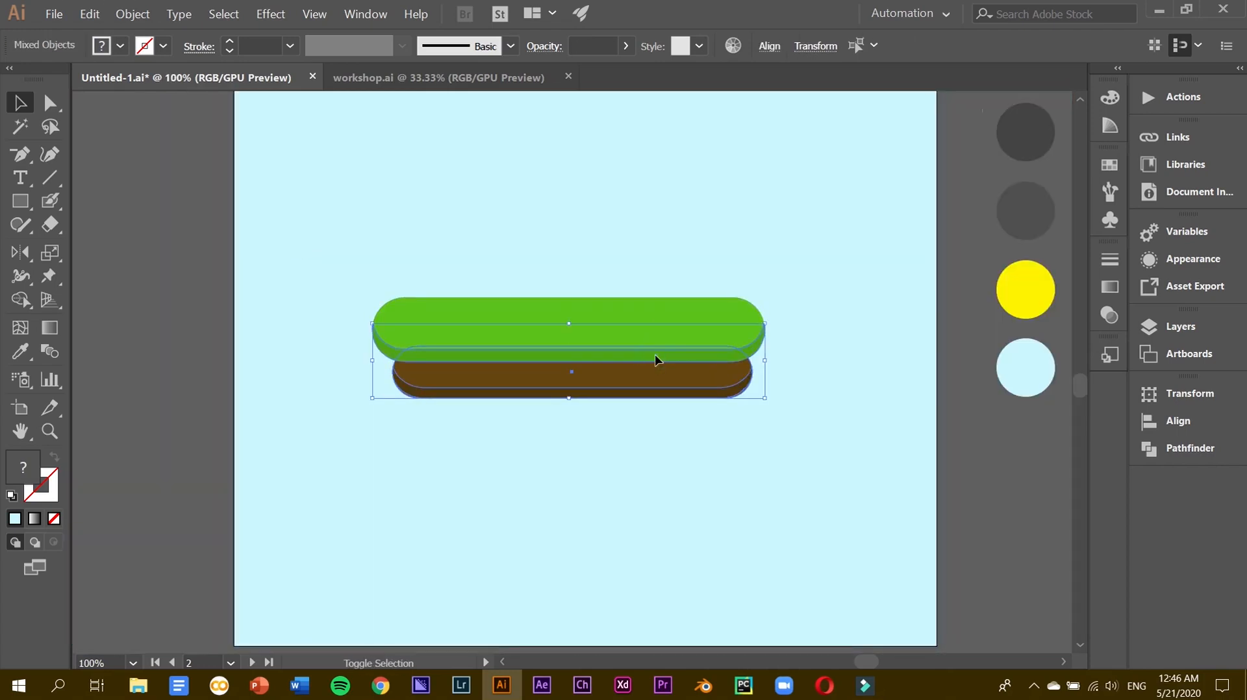
{"action": "left_click", "coordinate": [766, 46]}
{"action": "left_click", "coordinate": [607, 98]}
{"action": "left_click", "coordinate": [755, 207]}
{"action": "left_click", "coordinate": [802, 276]}
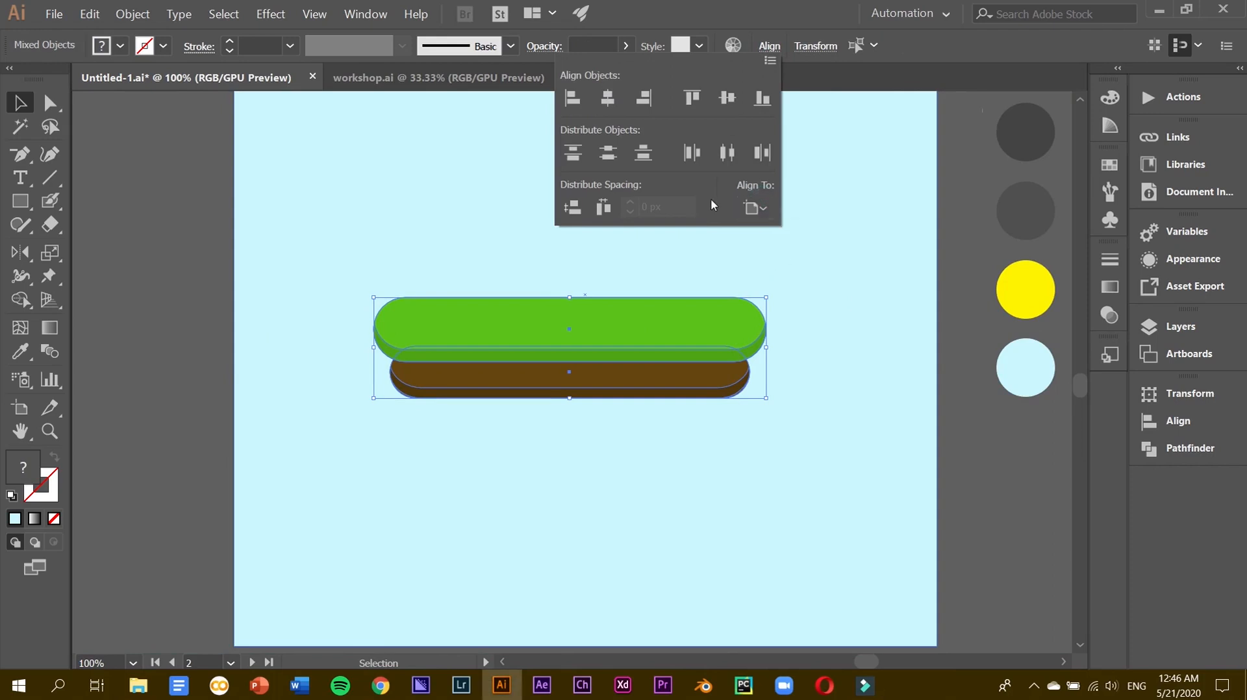
{"action": "left_click", "coordinate": [595, 105]}
{"action": "left_click", "coordinate": [617, 347]}
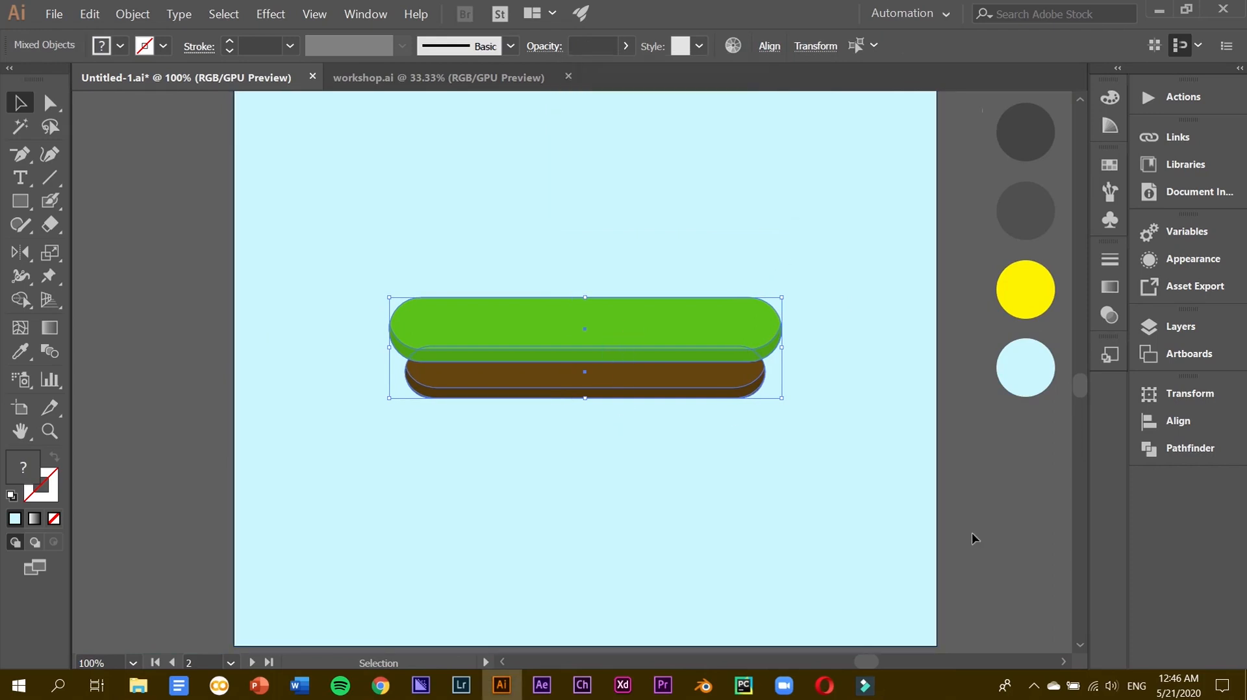
{"action": "left_click", "coordinate": [856, 382]}
Widen the brown soil group symmetrically to 574 px.
{"action": "left_click", "coordinate": [733, 385]}
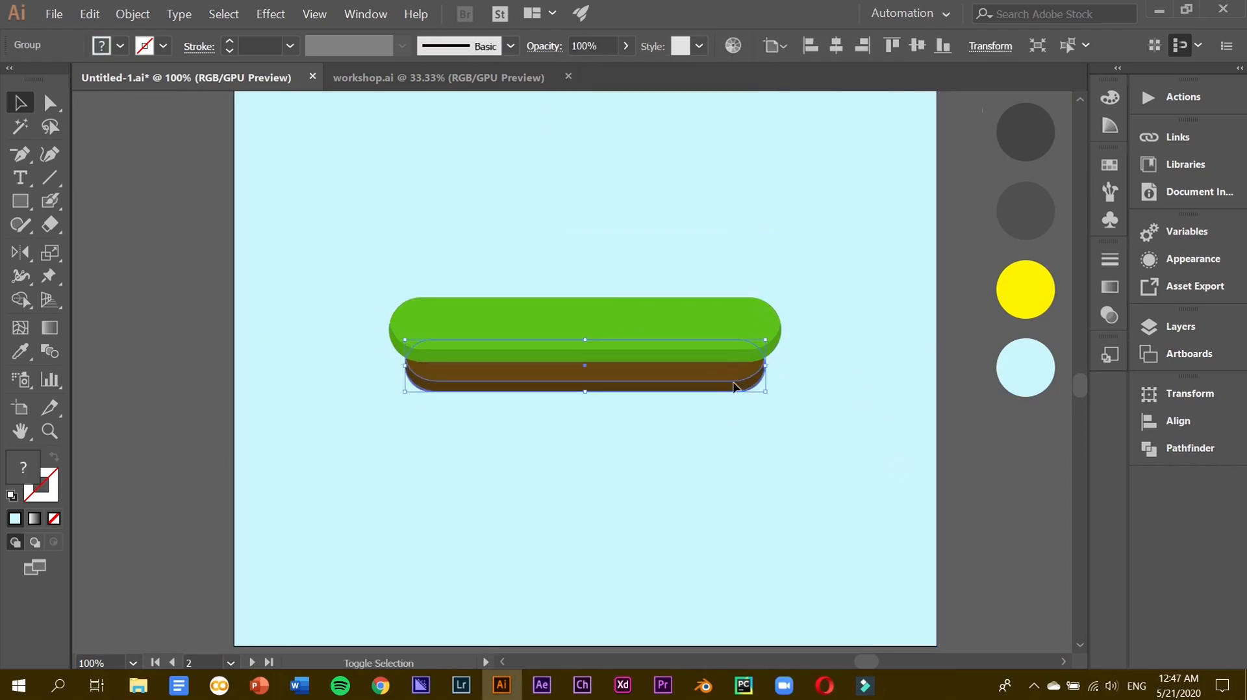
{"action": "left_click", "coordinate": [956, 469]}
{"action": "left_click_drag", "start_coordinate": [629, 392], "coordinate": [635, 395]}
{"action": "left_click", "coordinate": [1065, 455]}
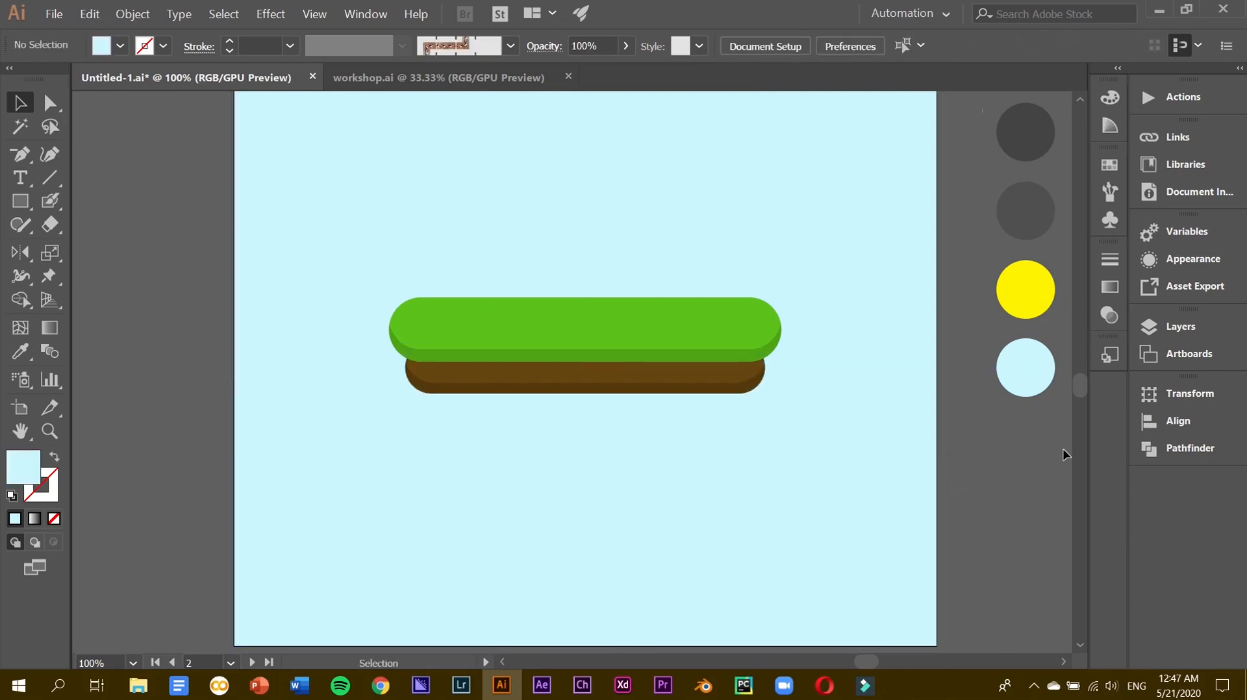
{"action": "left_click", "coordinate": [700, 383]}
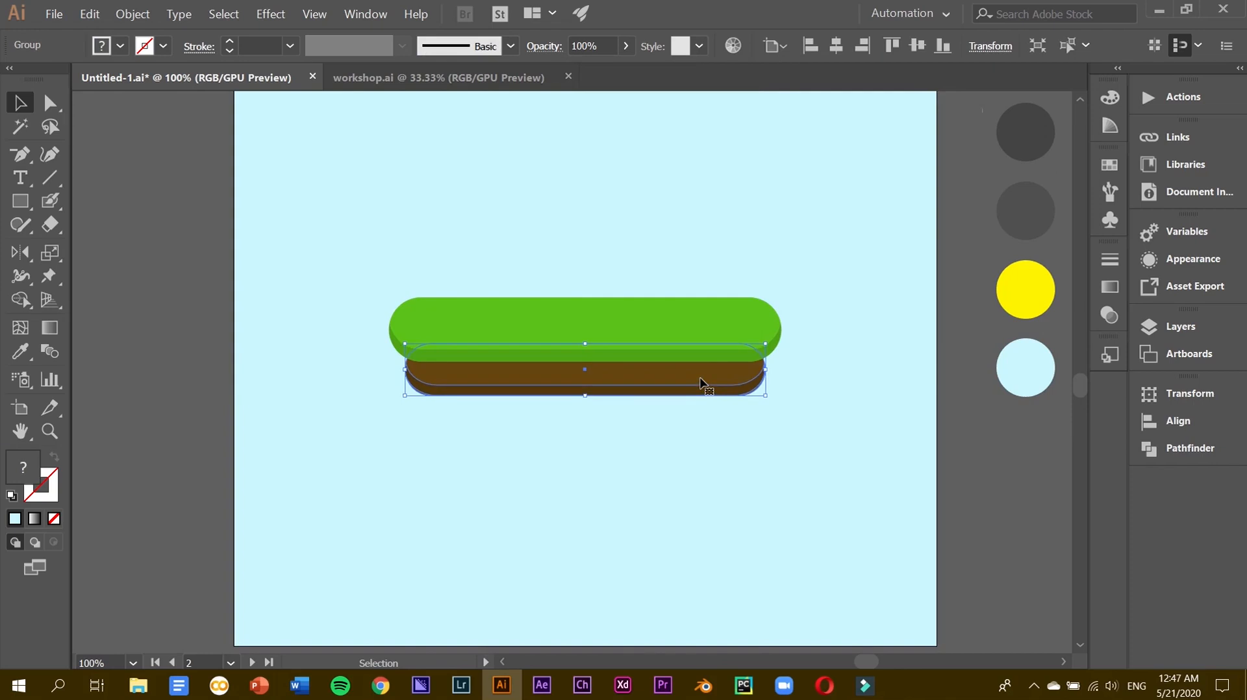
{"action": "left_click_drag", "start_coordinate": [765, 368], "coordinate": [773, 369]}
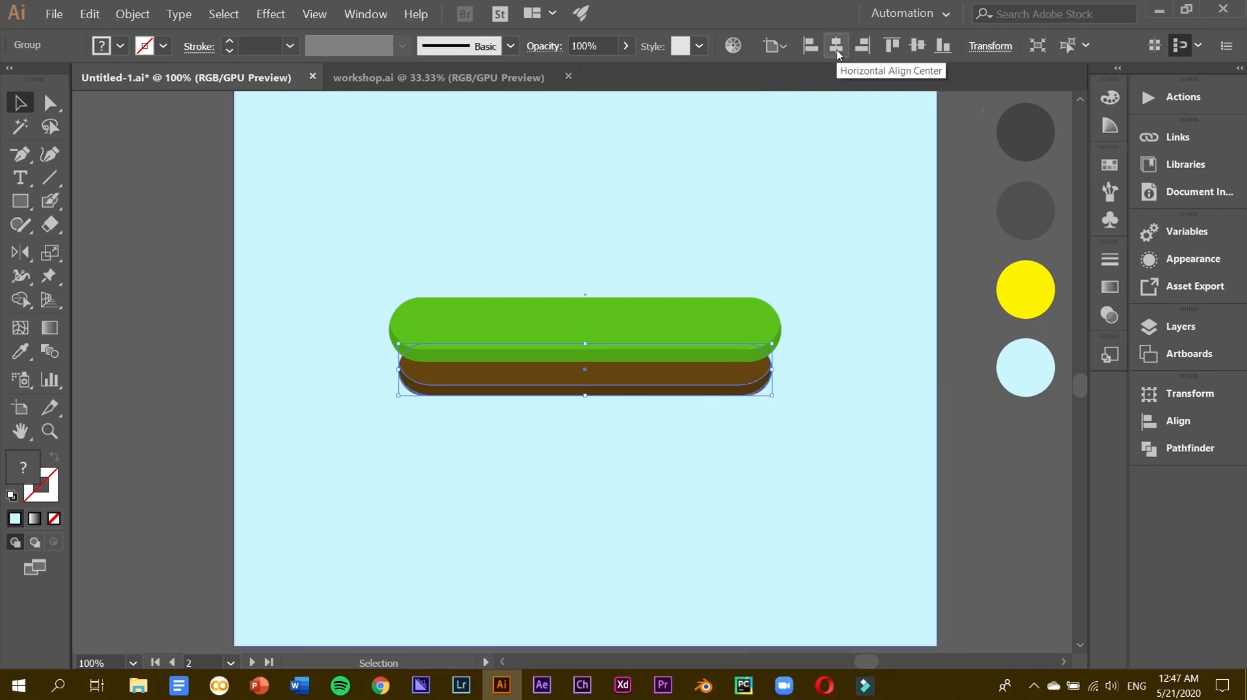
Group the green grass shapes together.
{"action": "left_click", "coordinate": [771, 47]}
{"action": "left_click", "coordinate": [625, 321]}
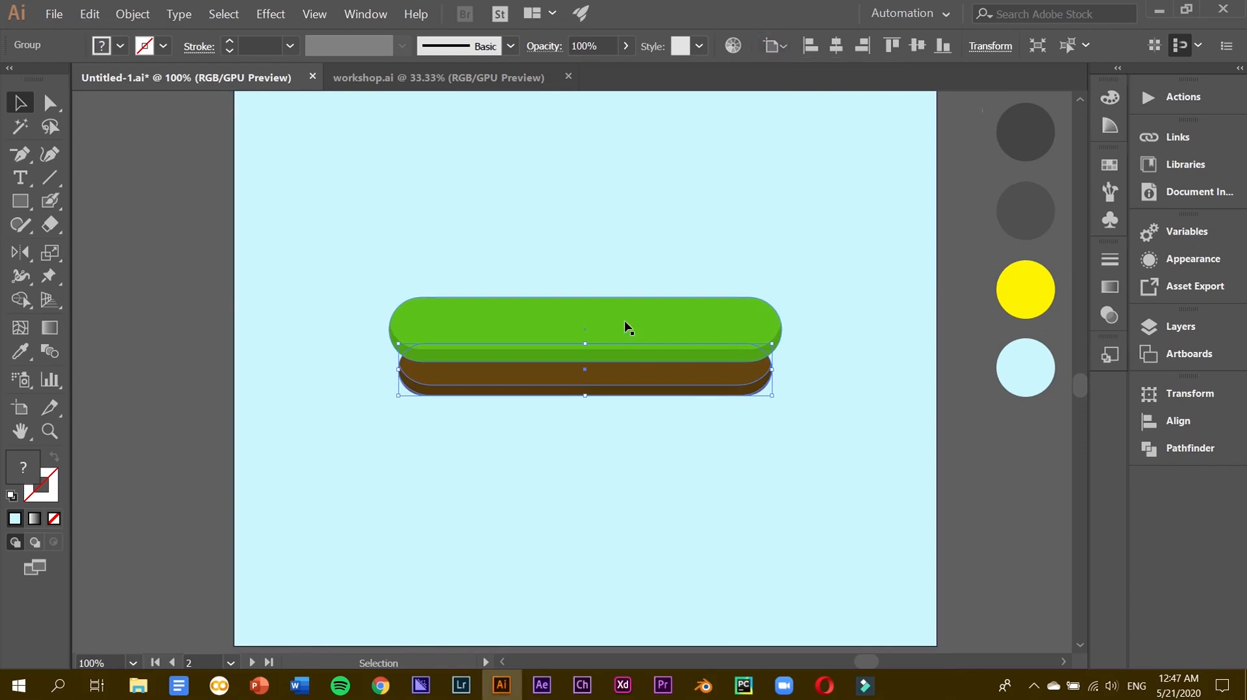
{"action": "left_click", "coordinate": [625, 321]}
{"action": "right_click", "coordinate": [626, 357]}
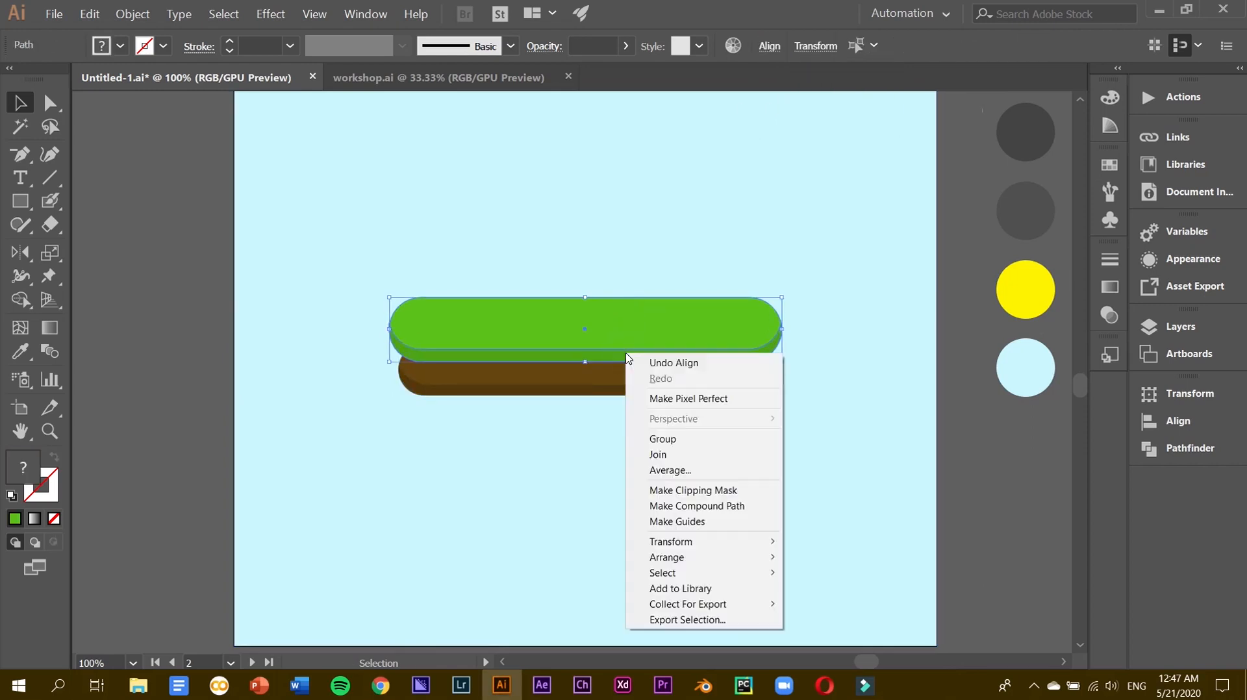
{"action": "left_click", "coordinate": [668, 440]}
{"action": "left_click", "coordinate": [868, 423]}
Nudge the brown soil group down slightly beneath the grass.
{"action": "left_click", "coordinate": [721, 384]}
{"action": "scroll", "coordinate": [575, 289], "scroll_direction": "right", "scroll_amount": 1}
{"action": "left_click_drag", "start_coordinate": [555, 343], "coordinate": [556, 356]}
{"action": "key", "text": "ctrl+z"}
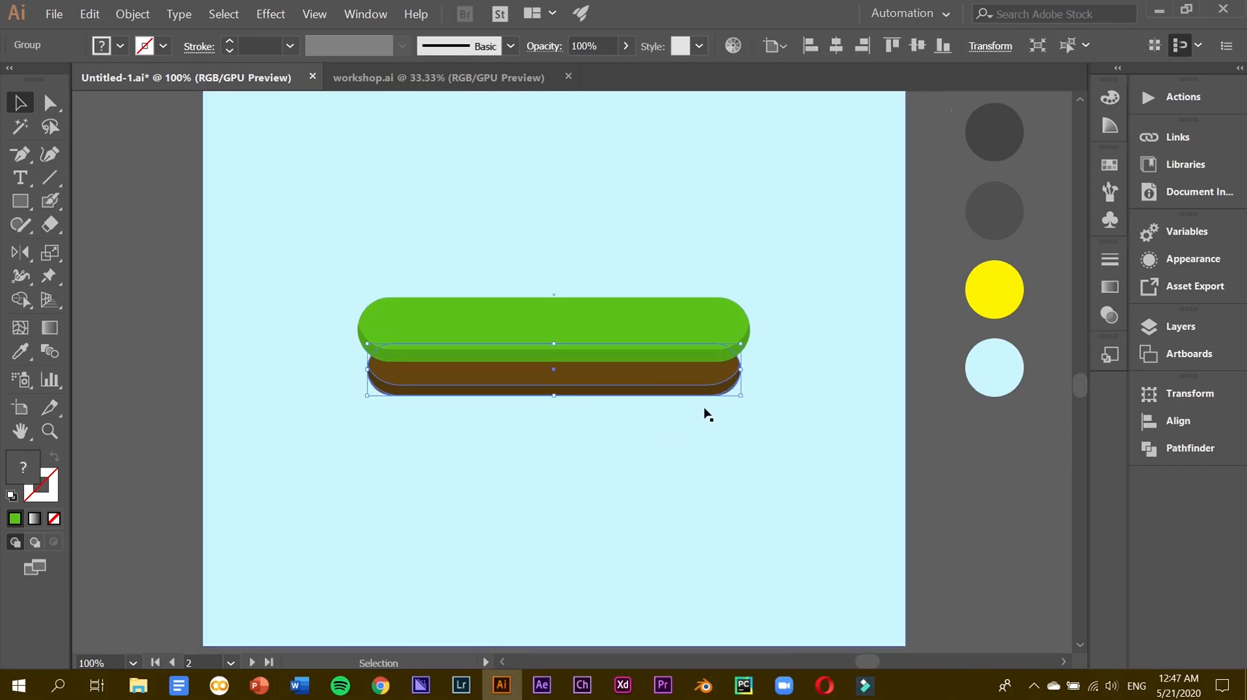
{"action": "key", "text": "Down"}
{"action": "key", "text": "Down"}
{"action": "key", "text": "Down"}
Widen the green grass group and centre it horizontally.
{"action": "left_click", "coordinate": [695, 322]}
{"action": "left_click_drag", "start_coordinate": [747, 330], "coordinate": [773, 338]}
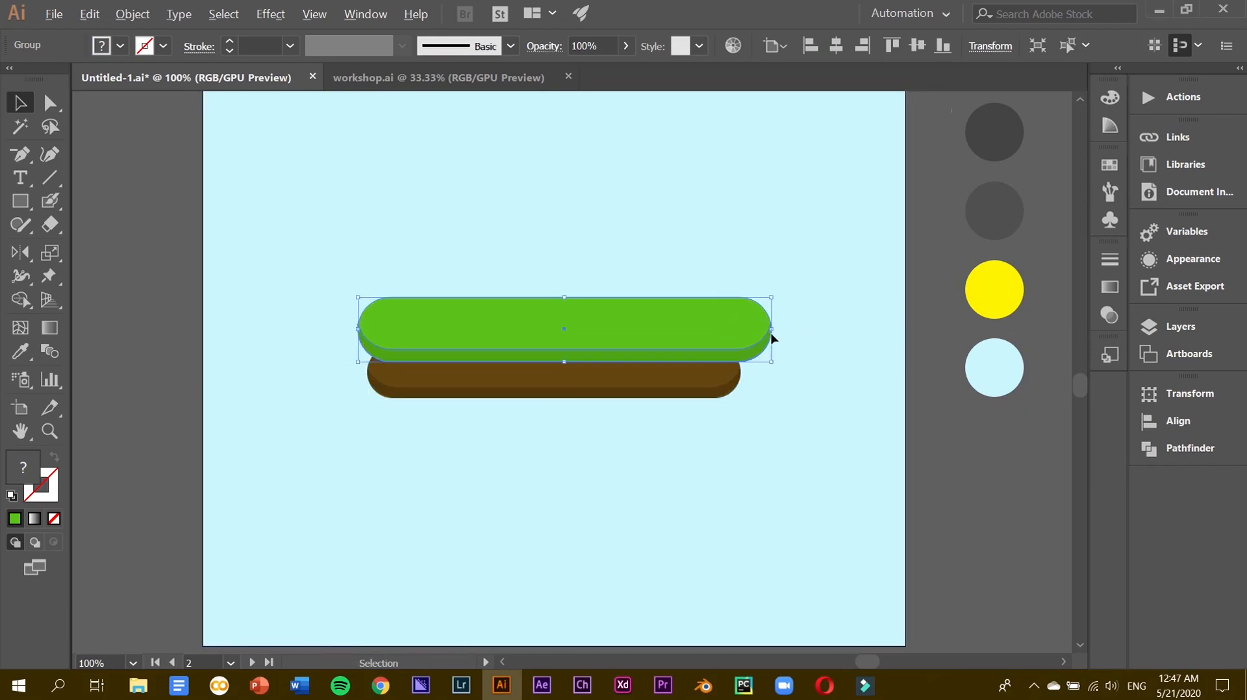
{"action": "left_click", "coordinate": [836, 45]}
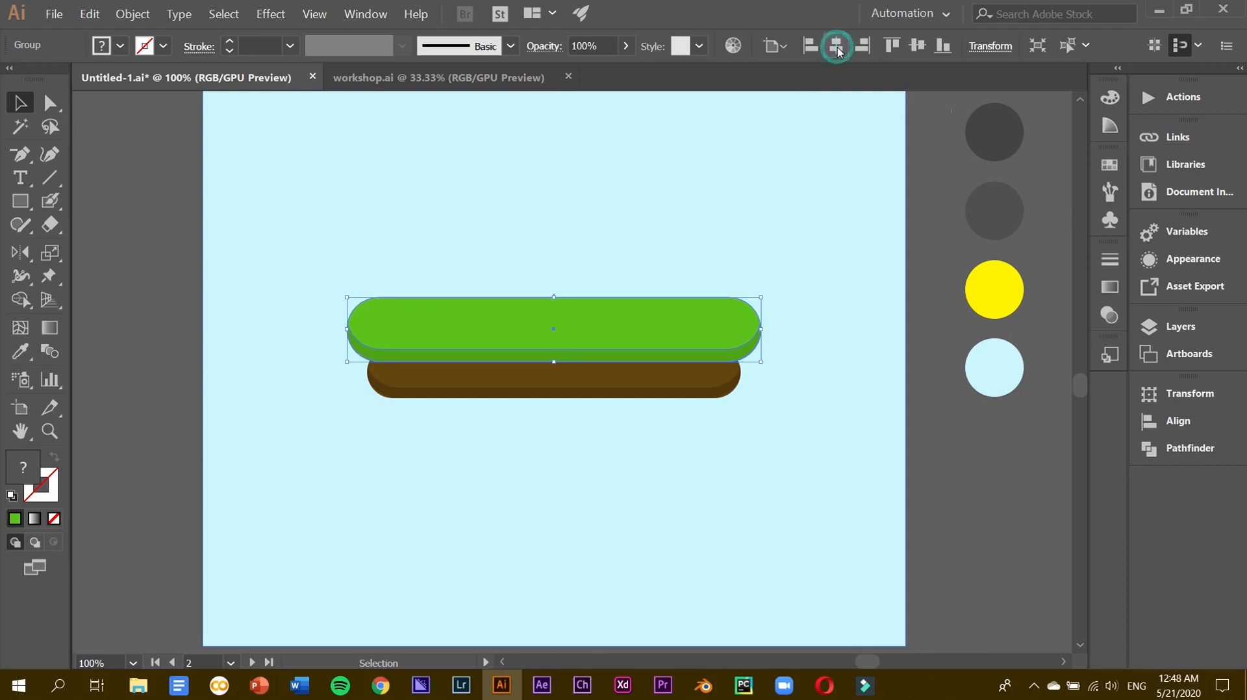
{"action": "left_click", "coordinate": [929, 539]}
Widen the brown soil group symmetrically so the grass still overhangs it.
{"action": "left_click", "coordinate": [704, 378]}
{"action": "left_click_drag", "start_coordinate": [741, 374], "coordinate": [746, 374]}
{"action": "left_click", "coordinate": [924, 513]}
{"action": "scroll", "coordinate": [855, 465], "scroll_direction": "up", "scroll_amount": 3}
{"action": "scroll", "coordinate": [855, 465], "scroll_direction": "down", "scroll_amount": 1}
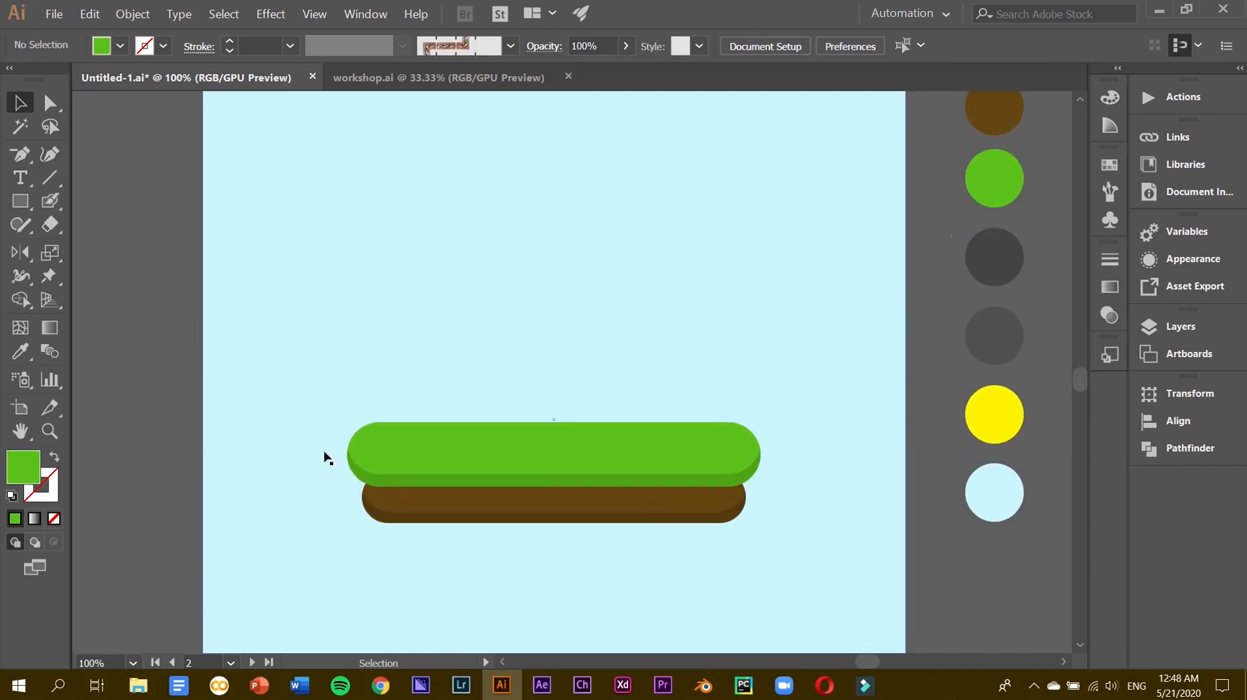
Draw a rectangle above the grass platform and fill it with the dark grey swatch.
{"action": "left_click_drag", "start_coordinate": [457, 208], "coordinate": [672, 422]}
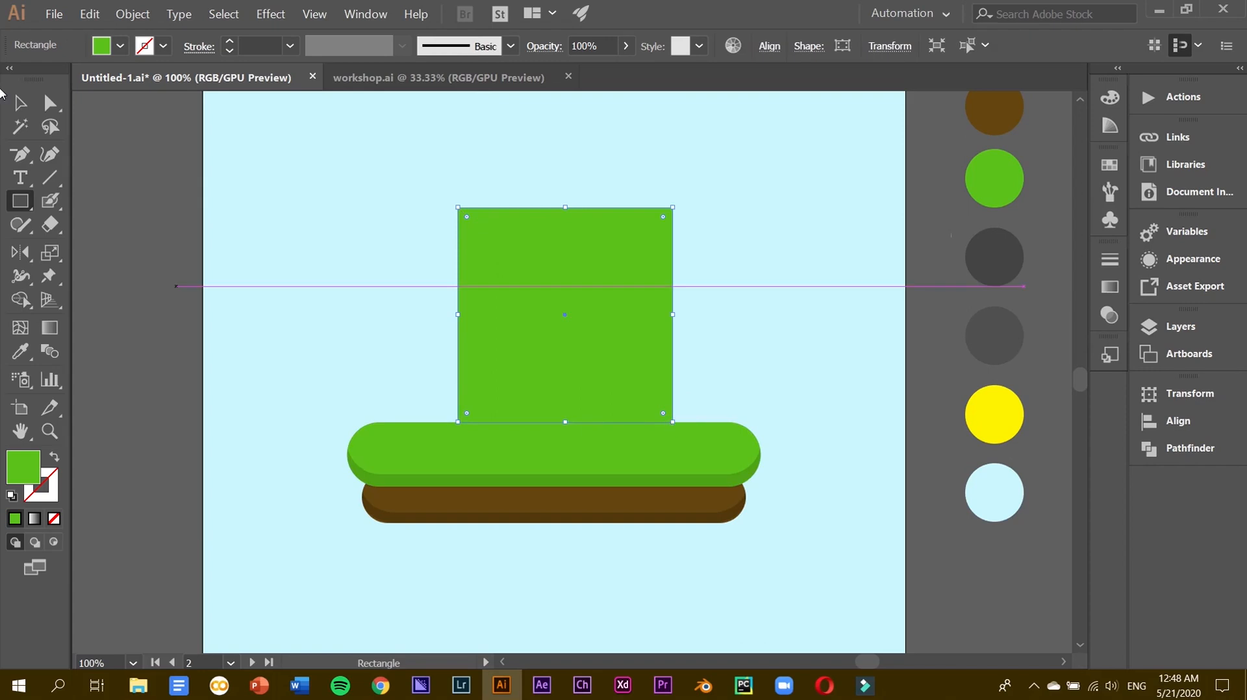
{"action": "left_click", "coordinate": [20, 352]}
{"action": "left_click", "coordinate": [974, 341]}
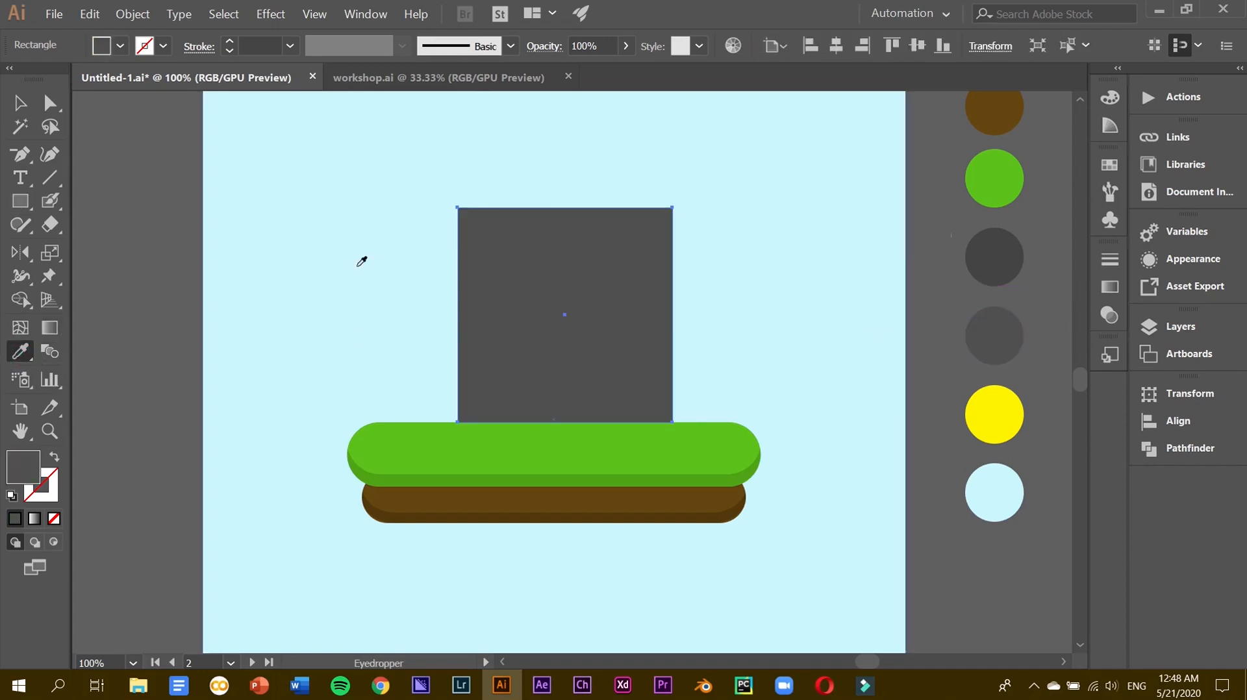
{"action": "left_click", "coordinate": [18, 100]}
Slide the rectangle's top corner points toward each other to start forming a triangle.
{"action": "key", "text": "ctrl+equal"}
{"action": "key", "text": "ctrl+equal"}
{"action": "key", "text": "ctrl+equal"}
{"action": "scroll", "coordinate": [467, 221], "scroll_direction": "up", "scroll_amount": 3}
{"action": "left_click", "coordinate": [51, 103]}
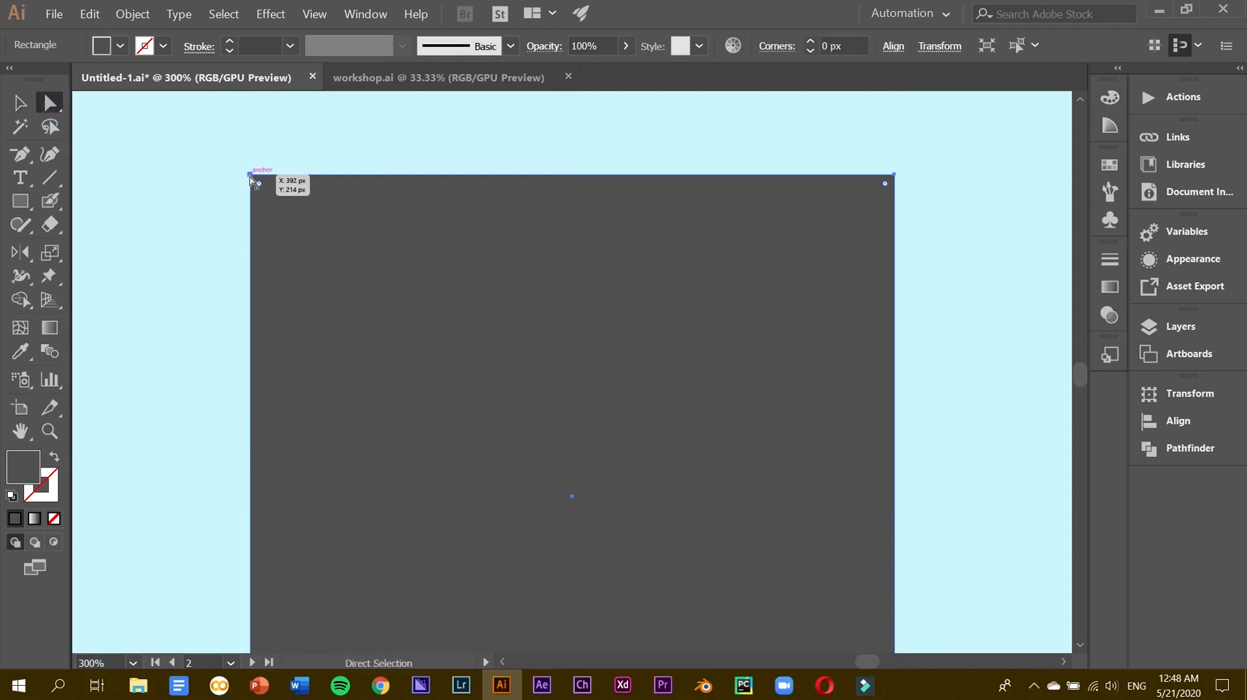
{"action": "left_click", "coordinate": [250, 175]}
{"action": "key", "text": "shift+Right"}
{"action": "key", "text": "shift+Right"}
{"action": "key", "text": "shift+Right"}
{"action": "key", "text": "shift+Right"}
{"action": "key", "text": "shift+Right"}
{"action": "key", "text": "shift+Right"}
{"action": "key", "text": "shift+Right"}
{"action": "key", "text": "shift+Right"}
{"action": "key", "text": "shift+Right"}
{"action": "key", "text": "shift+Right"}
{"action": "key", "text": "shift+Right"}
{"action": "key", "text": "shift+Right"}
{"action": "key", "text": "shift+Right"}
{"action": "key", "text": "shift+Right"}
{"action": "key", "text": "shift+Right"}
{"action": "key", "text": "shift+Right"}
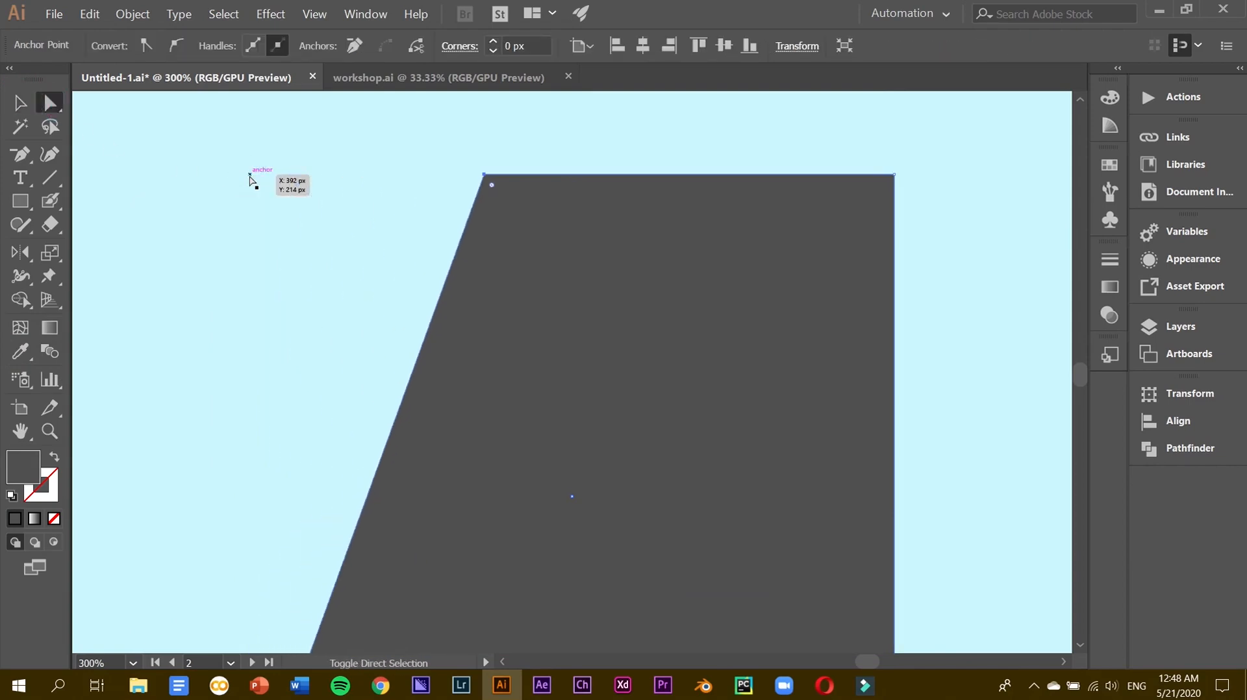
{"action": "key", "text": "shift+Left"}
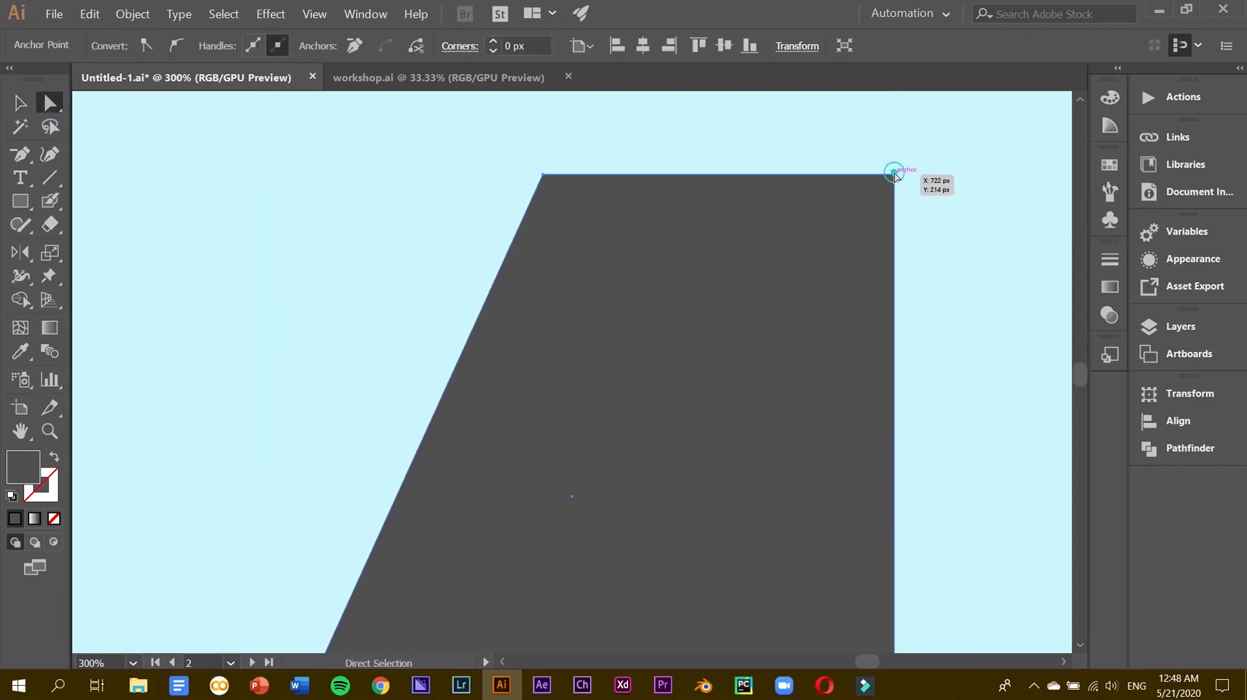
{"action": "key", "text": "shift+Left"}
{"action": "key", "text": "shift+Left"}
{"action": "key", "text": "shift+Left"}
{"action": "key", "text": "shift+Left"}
{"action": "key", "text": "shift+Left"}
{"action": "key", "text": "shift+Left"}
{"action": "key", "text": "shift+Left"}
{"action": "key", "text": "shift+Left"}
{"action": "key", "text": "shift+Left"}
{"action": "key", "text": "shift+Left"}
{"action": "key", "text": "shift+Left"}
{"action": "key", "text": "shift+Left"}
{"action": "key", "text": "shift+Left"}
{"action": "key", "text": "shift+Left"}
{"action": "key", "text": "shift+Left"}
{"action": "key", "text": "shift+Left"}
{"action": "key", "text": "shift+Left"}
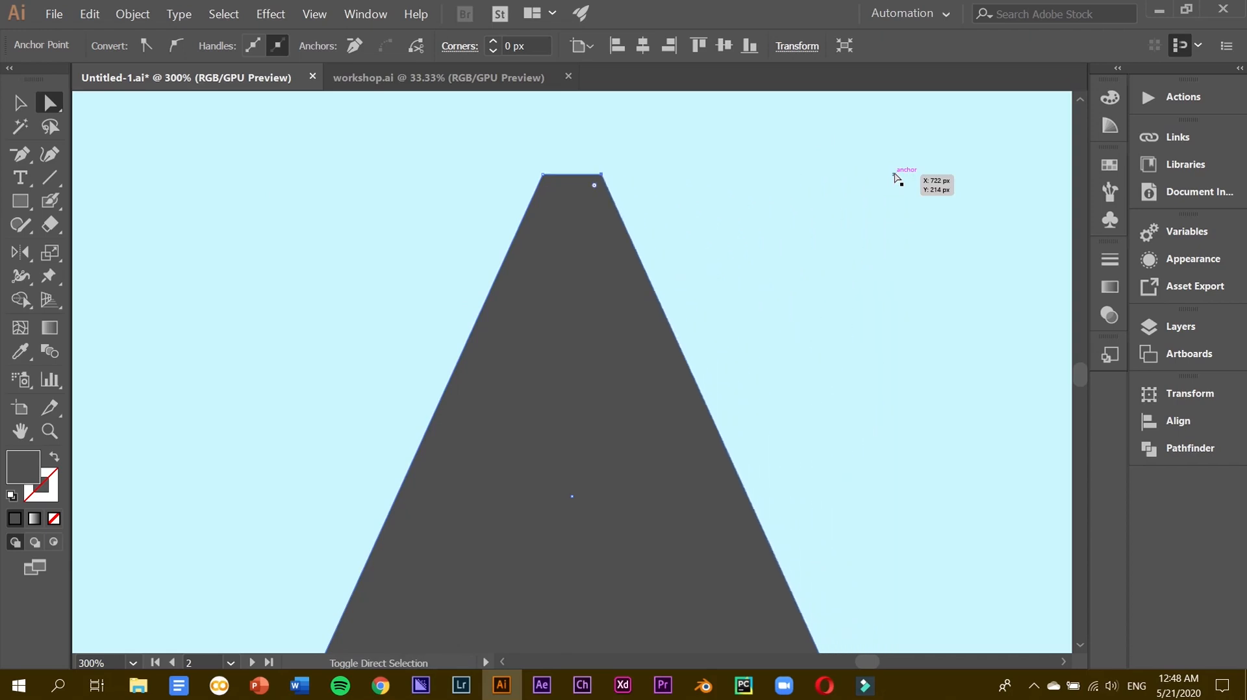
{"action": "key", "text": "shift+Right"}
{"action": "key", "text": "shift+Left"}
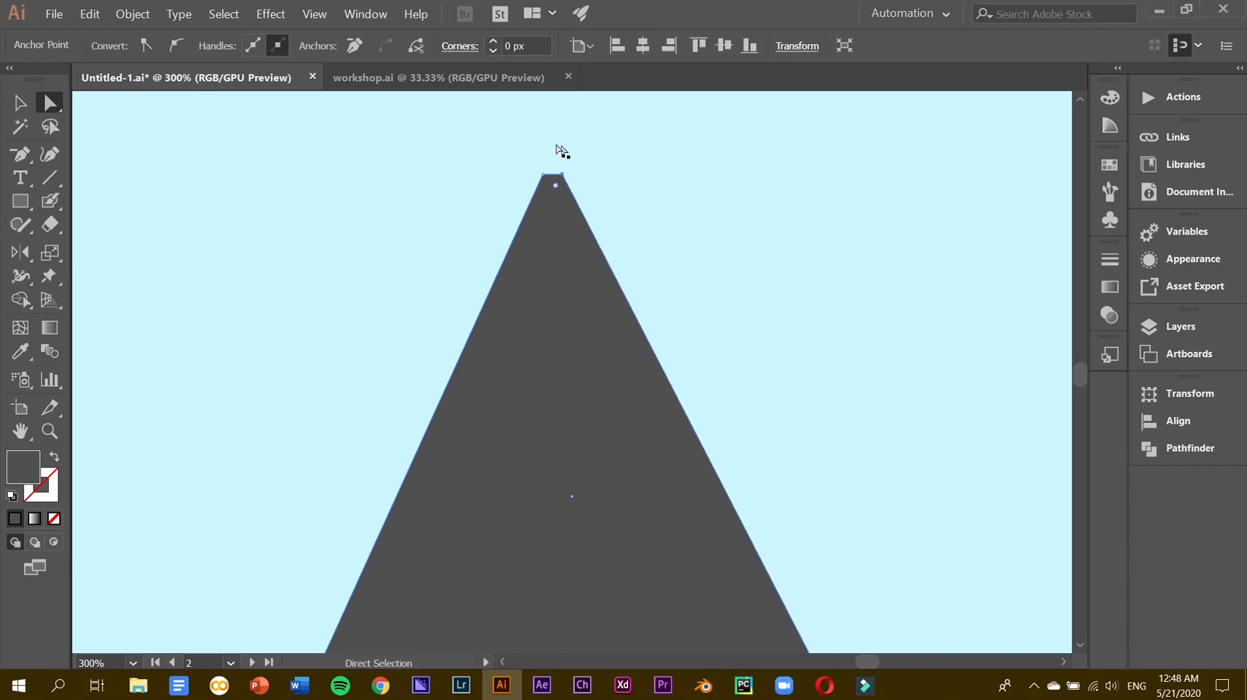
Close the top corners into a single sharp mountain peak.
{"action": "left_click", "coordinate": [542, 173]}
{"action": "left_click", "coordinate": [543, 175]}
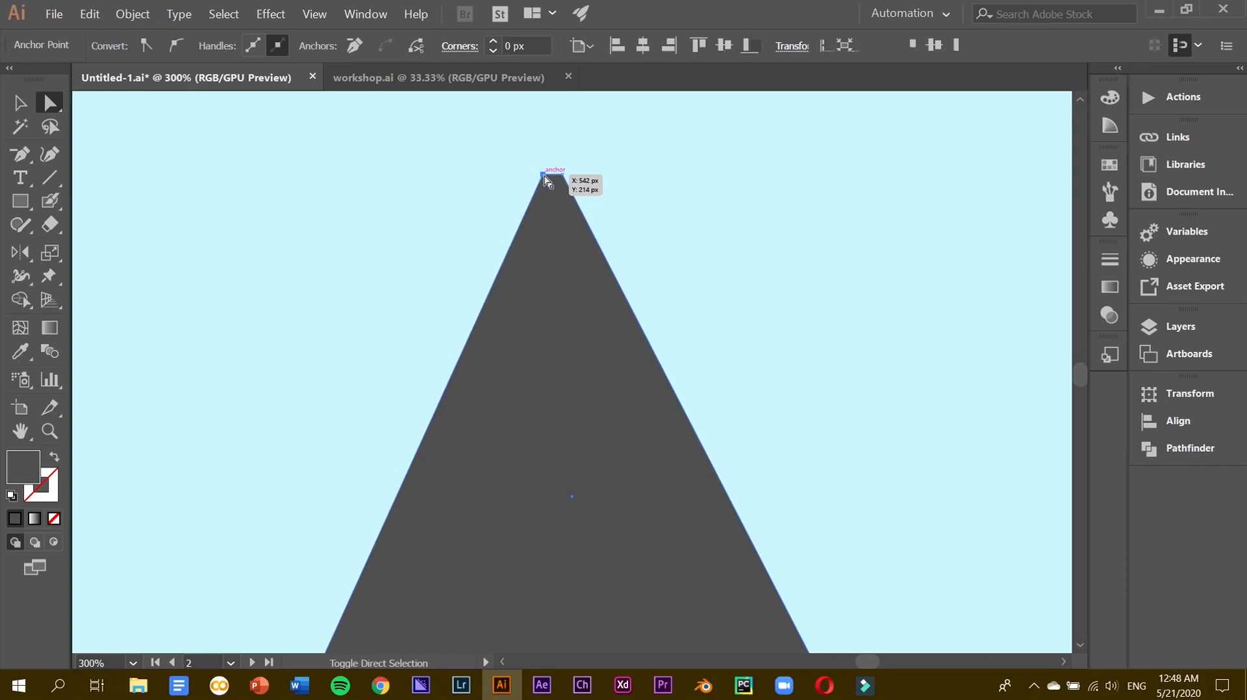
{"action": "key", "text": "shift+Right"}
{"action": "key", "text": "shift+Right"}
{"action": "key", "text": "shift+Left"}
{"action": "left_click", "coordinate": [26, 111]}
{"action": "key", "text": "ctrl+minus"}
{"action": "key", "text": "ctrl+minus"}
{"action": "scroll", "coordinate": [465, 356], "scroll_direction": "down", "scroll_amount": 3}
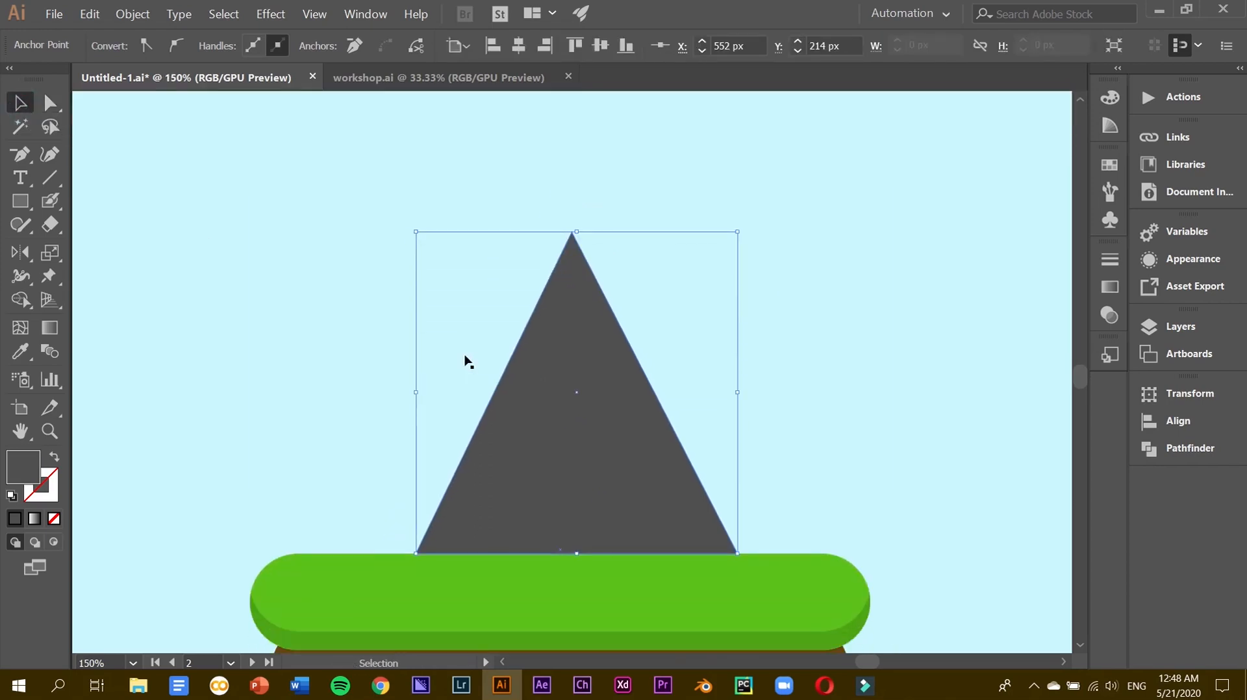
Shorten the triangle from its top, shift it left on the grass and shrink it slightly.
{"action": "scroll", "coordinate": [465, 361], "scroll_direction": "down", "scroll_amount": 2}
{"action": "left_click_drag", "start_coordinate": [579, 167], "coordinate": [579, 209]}
{"action": "left_click_drag", "start_coordinate": [580, 258], "coordinate": [532, 259]}
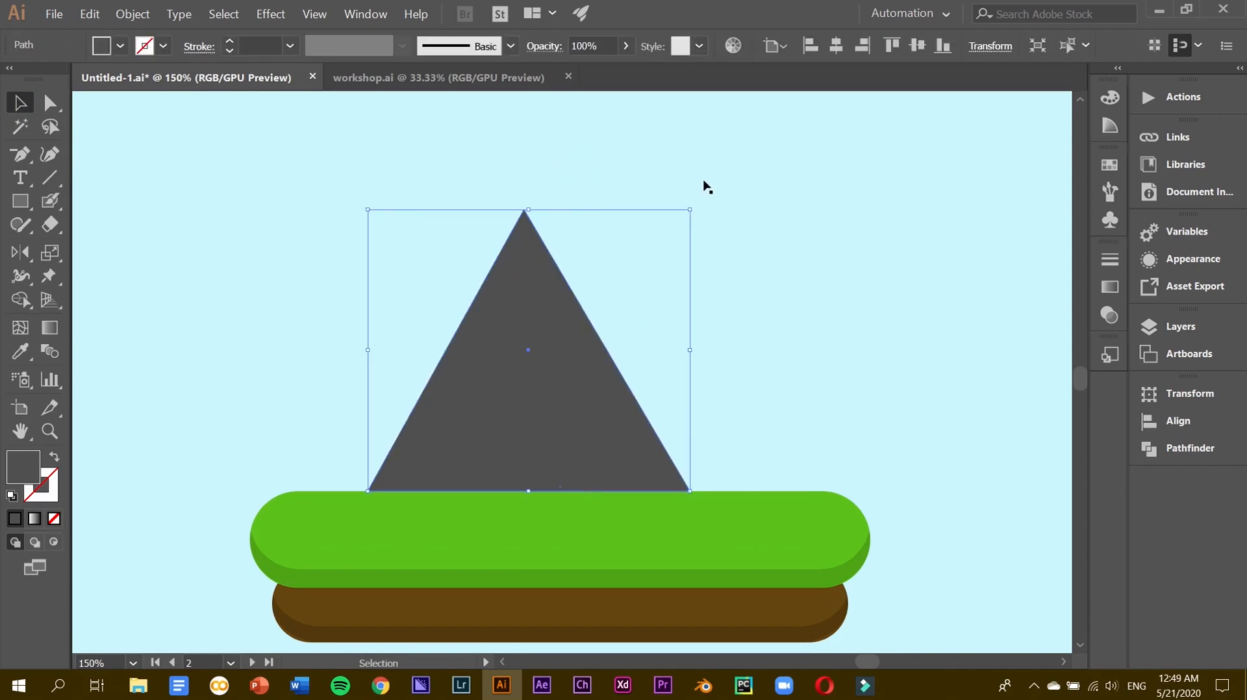
{"action": "left_click_drag", "start_coordinate": [691, 212], "coordinate": [681, 219]}
Duplicate the triangle to the right as a smaller second mountain in the darker grey swatch.
{"action": "left_click_drag", "start_coordinate": [472, 356], "coordinate": [588, 356]}
{"action": "left_click_drag", "start_coordinate": [482, 220], "coordinate": [513, 252]}
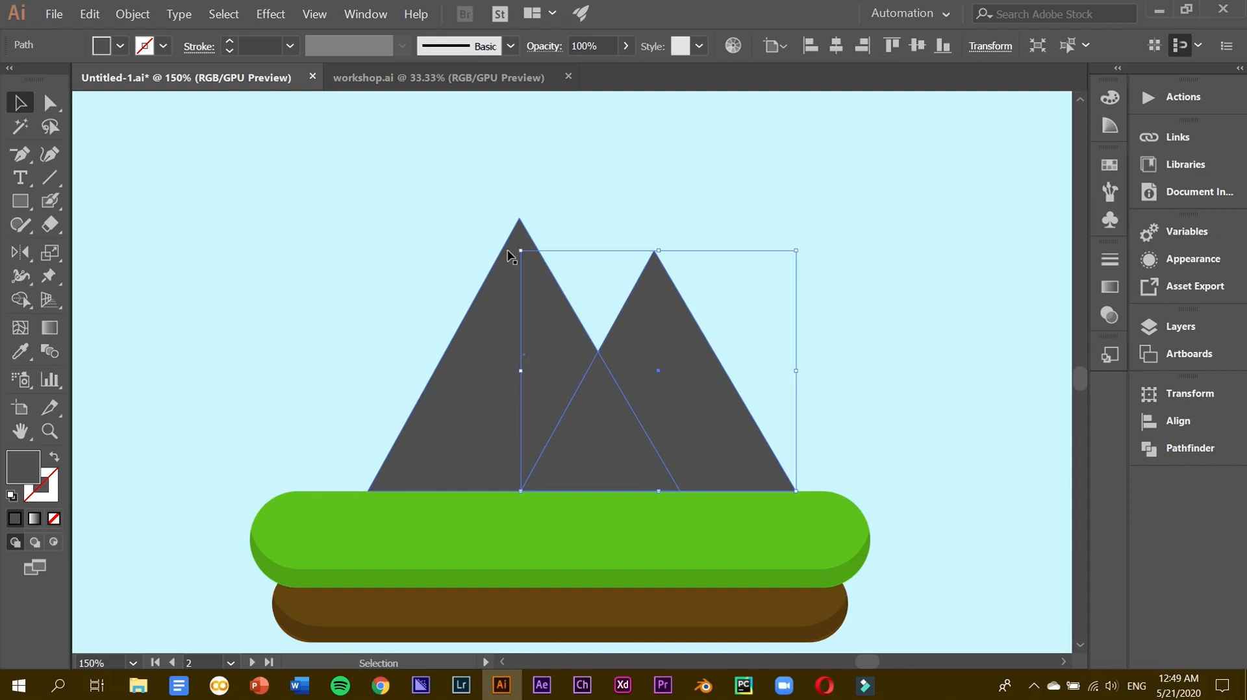
{"action": "key", "text": "ctrl+minus"}
{"action": "key", "text": "ctrl+minus"}
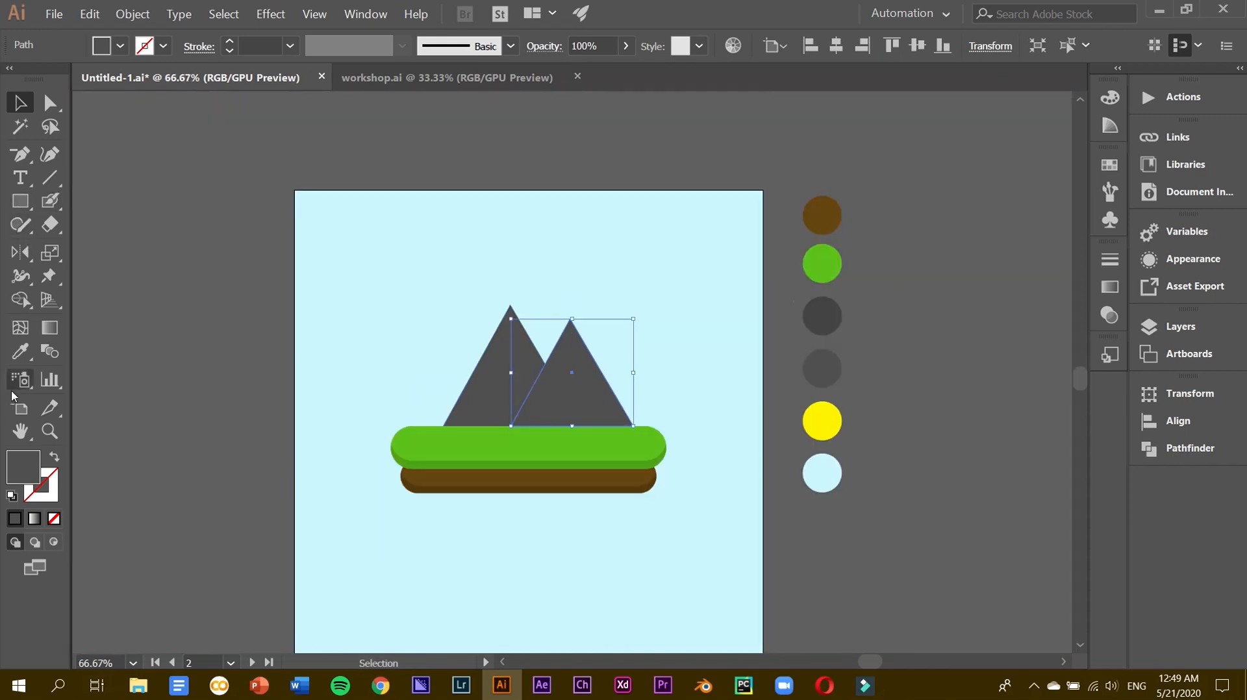
{"action": "left_click", "coordinate": [15, 356]}
{"action": "left_click", "coordinate": [822, 317]}
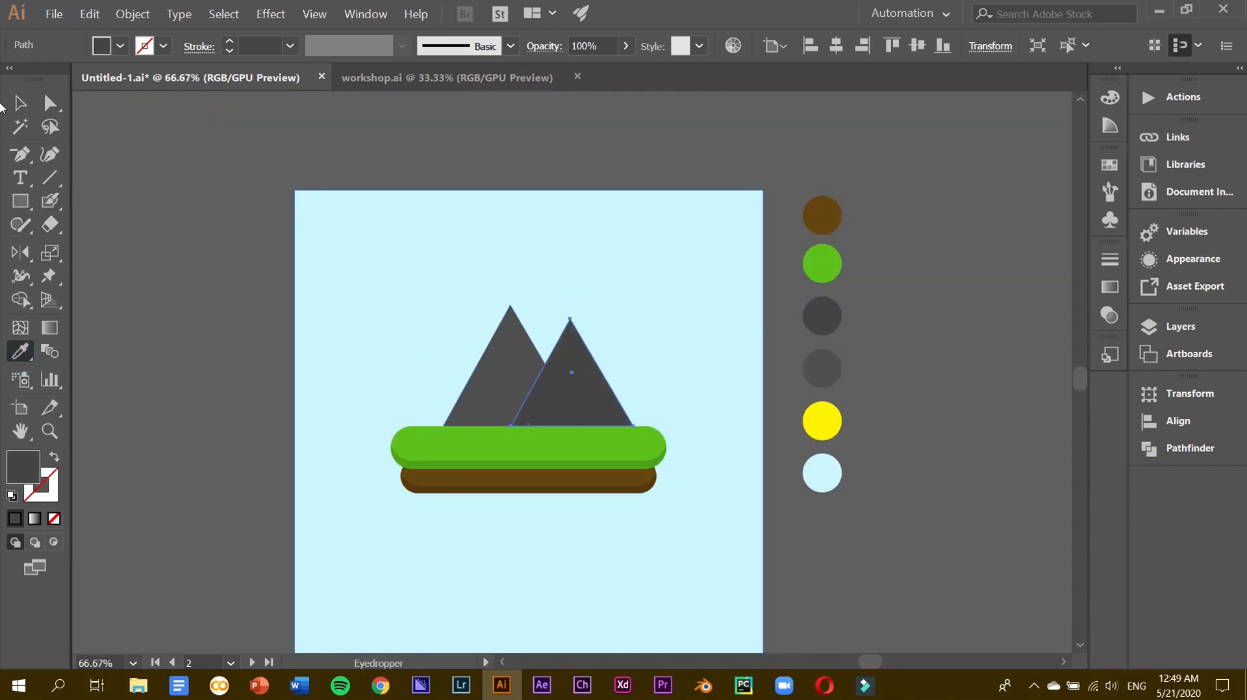
{"action": "key", "text": "v"}
{"action": "left_click", "coordinate": [165, 233]}
Widen the green grass and brown soil platform together symmetrically.
{"action": "key", "text": "ctrl+plus"}
{"action": "left_click", "coordinate": [644, 483]}
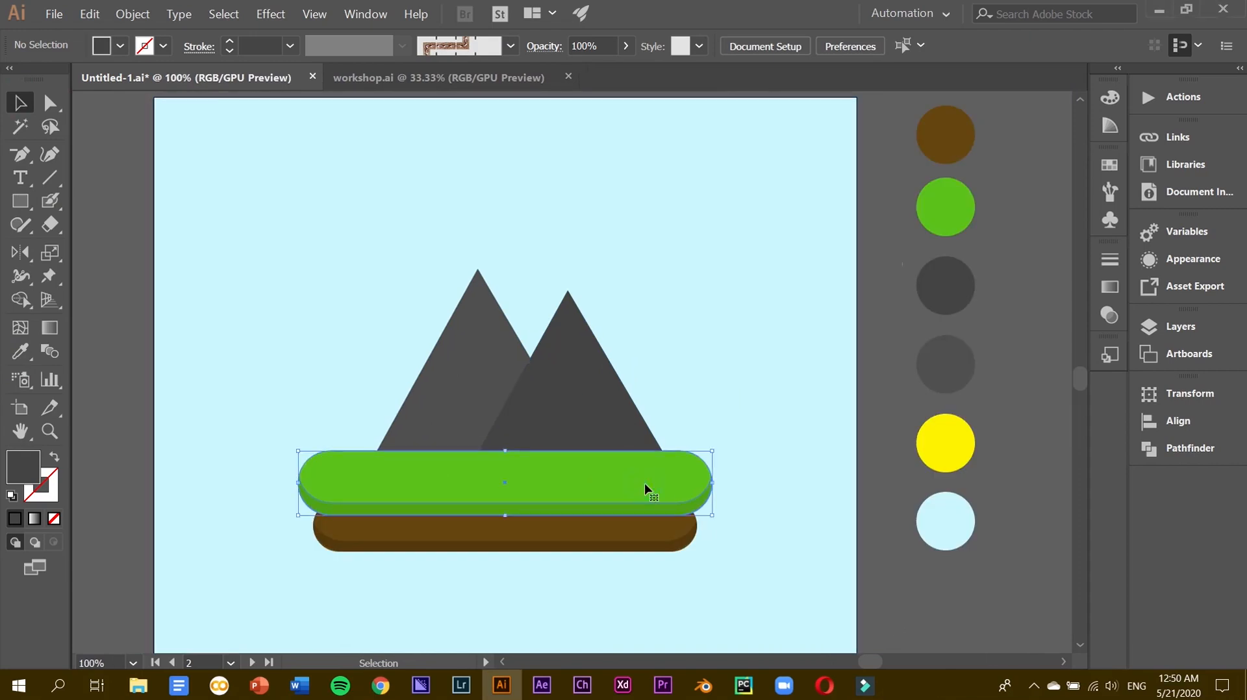
{"action": "left_click", "coordinate": [652, 534], "text": "shift"}
{"action": "left_click_drag", "start_coordinate": [708, 505], "coordinate": [770, 501]}
{"action": "left_click", "coordinate": [1016, 587]}
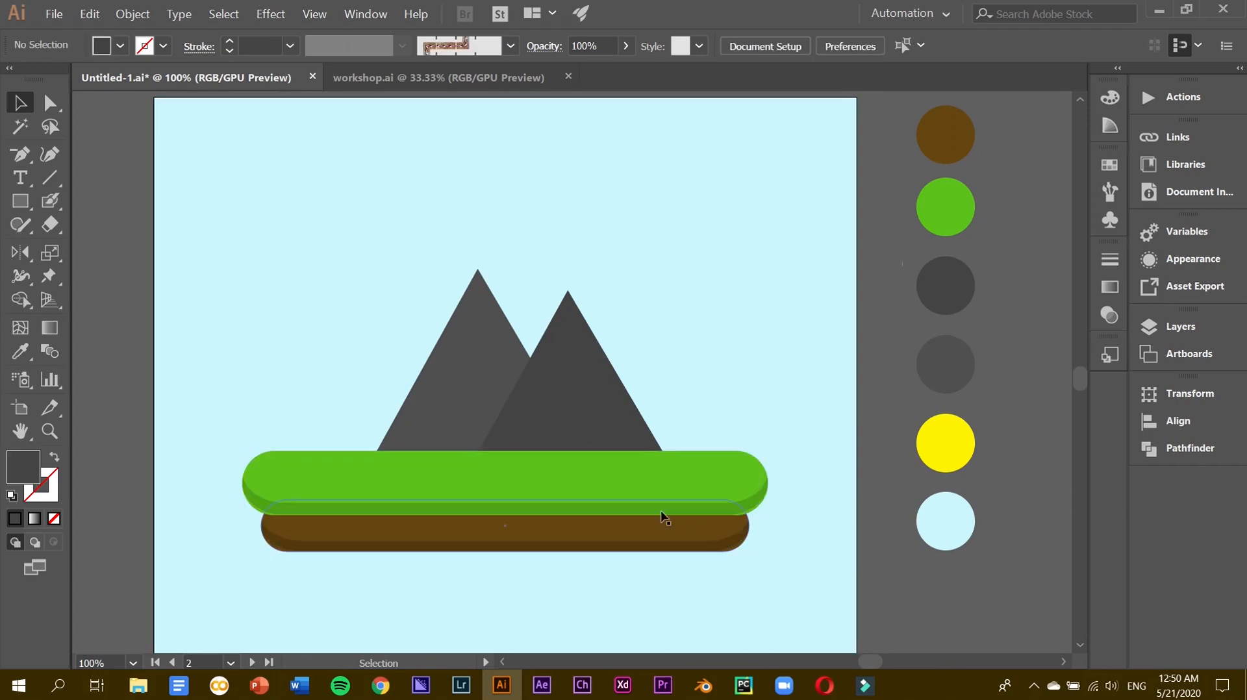
Enlarge both mountains proportionally and nudge them slightly right.
{"action": "left_click", "coordinate": [614, 377]}
{"action": "left_click", "coordinate": [446, 349], "text": "shift"}
{"action": "left_click_drag", "start_coordinate": [377, 269], "coordinate": [315, 247]}
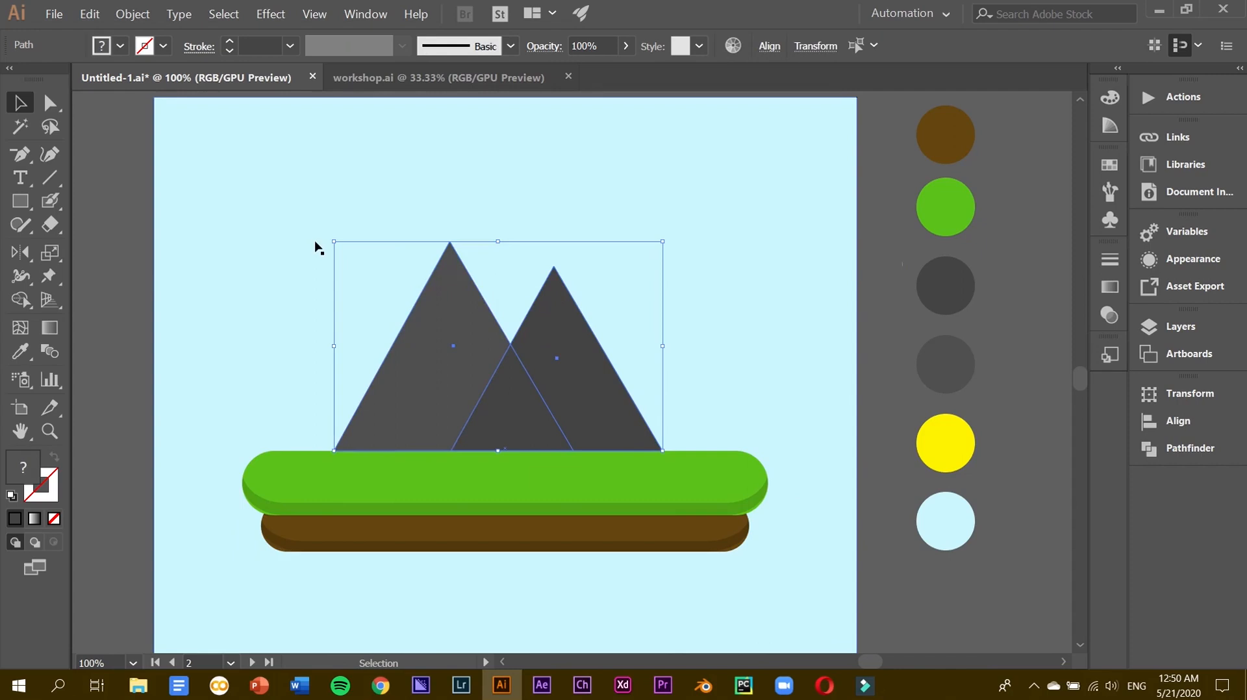
{"action": "left_click_drag", "start_coordinate": [423, 348], "coordinate": [430, 348]}
{"action": "left_click", "coordinate": [863, 425]}
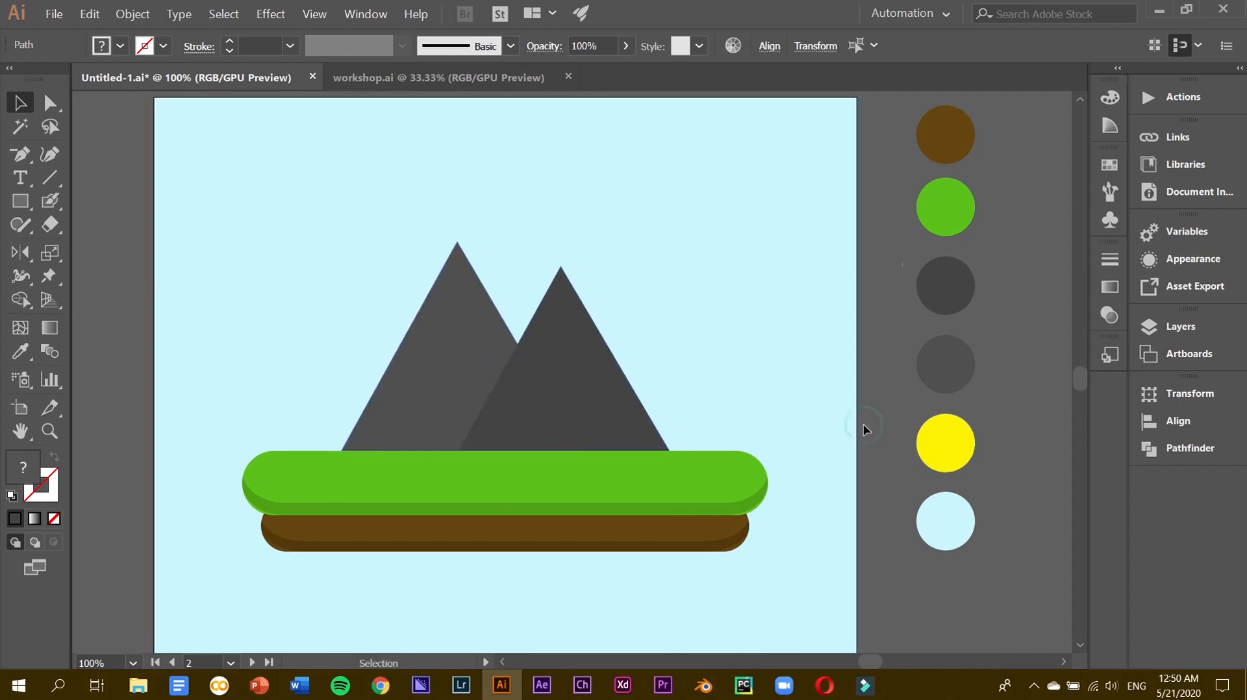
{"action": "scroll", "coordinate": [863, 423], "scroll_direction": "up", "scroll_amount": 2}
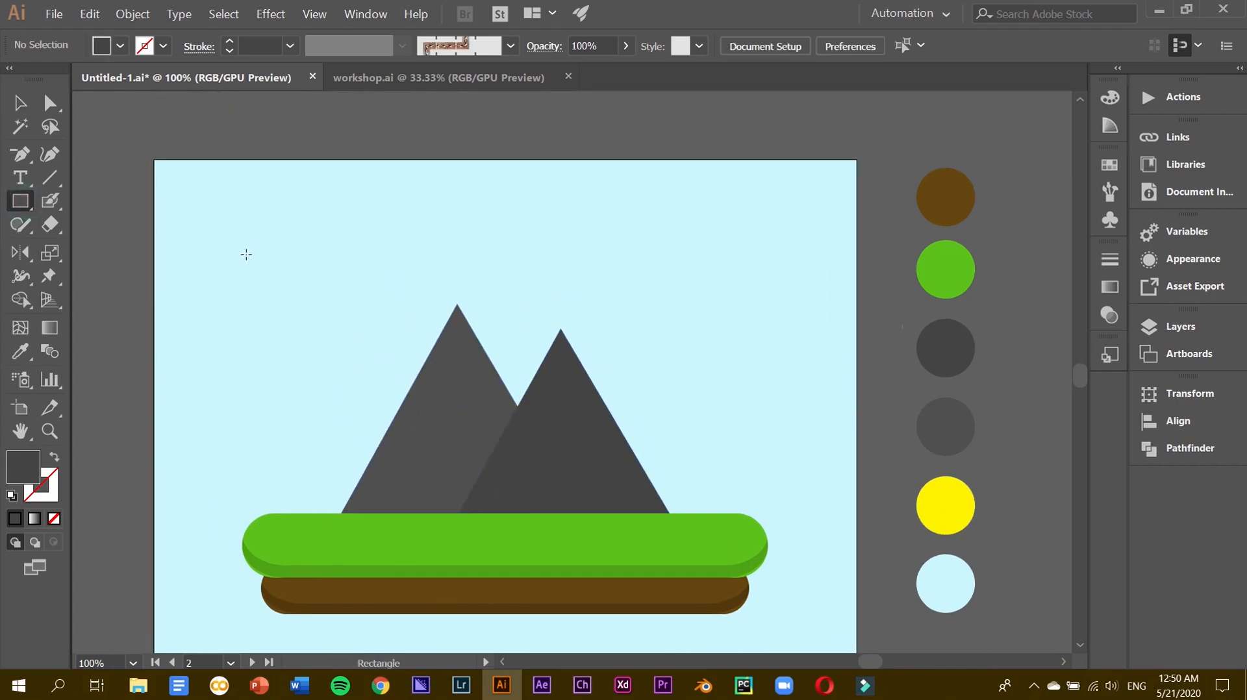
Draw a narrow dark rectangle in the sky and add a taller offset copy beside it.
{"action": "mouse_move", "coordinate": [246, 234]}
{"action": "left_mouse_down"}
{"action": "mouse_move", "coordinate": [265, 303]}
{"action": "mouse_move", "coordinate": [284, 260]}
{"action": "mouse_move", "coordinate": [258, 286]}
{"action": "left_mouse_up"}
{"action": "left_click", "coordinate": [19, 103]}
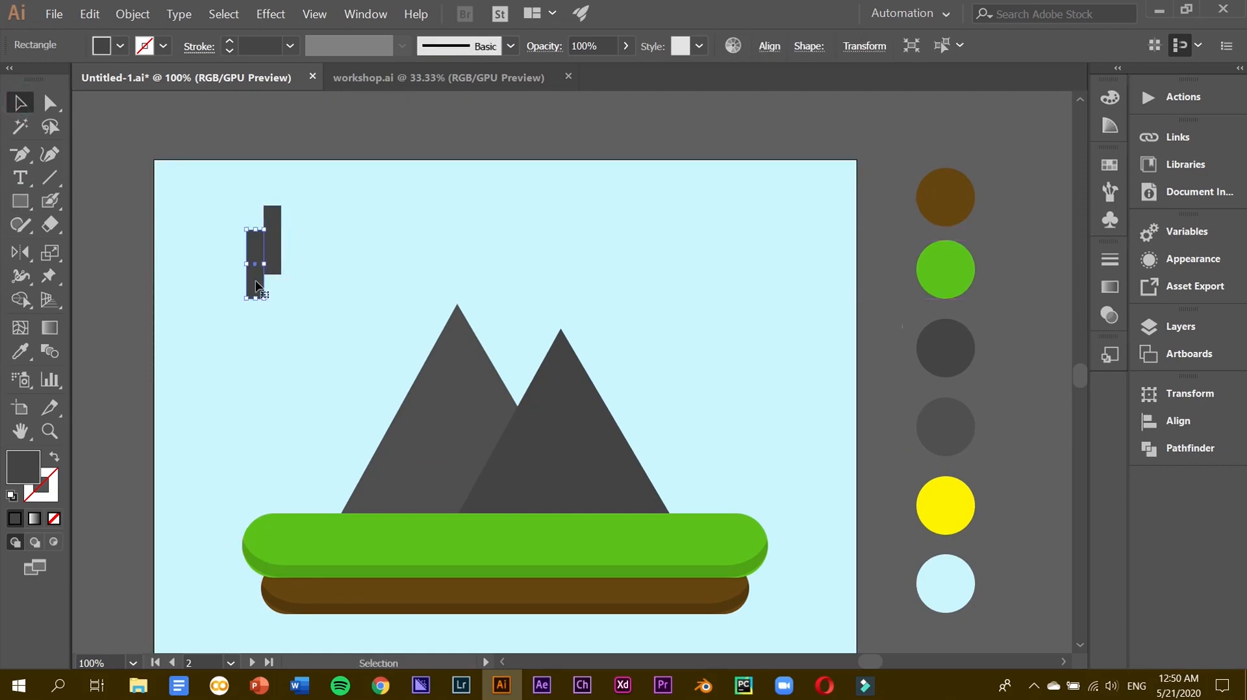
{"action": "left_click_drag", "start_coordinate": [283, 240], "coordinate": [301, 287], "text": "alt"}
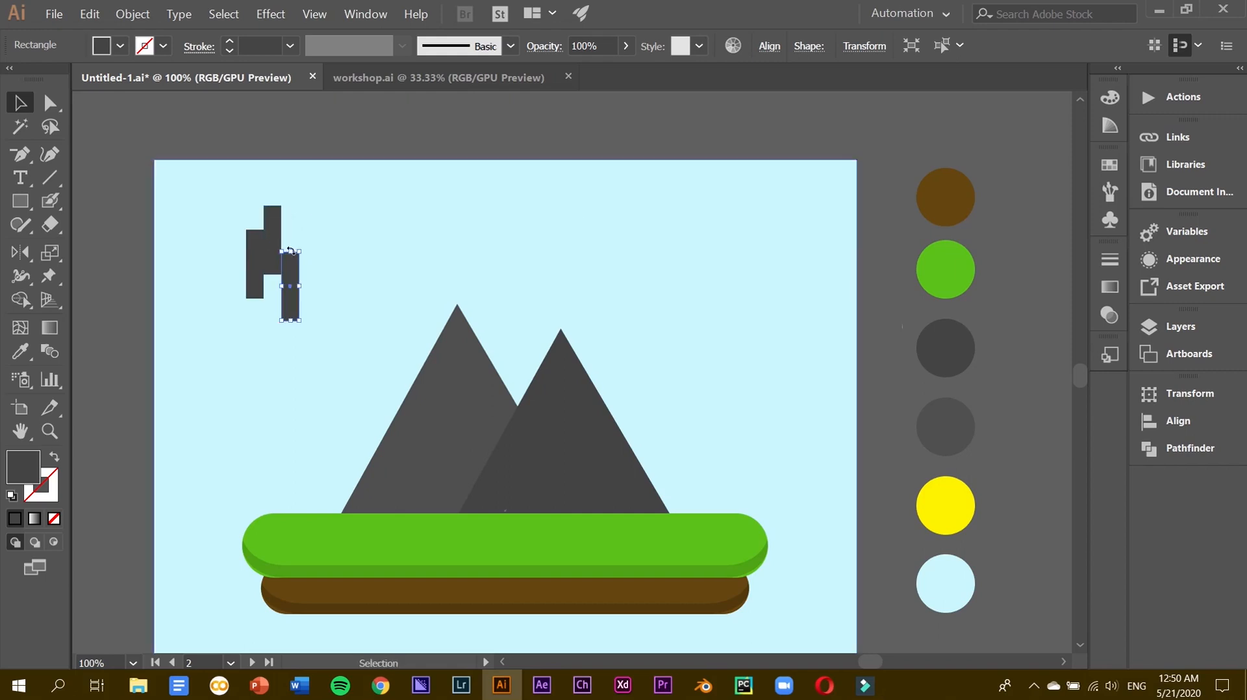
{"action": "left_click_drag", "start_coordinate": [293, 253], "coordinate": [312, 281]}
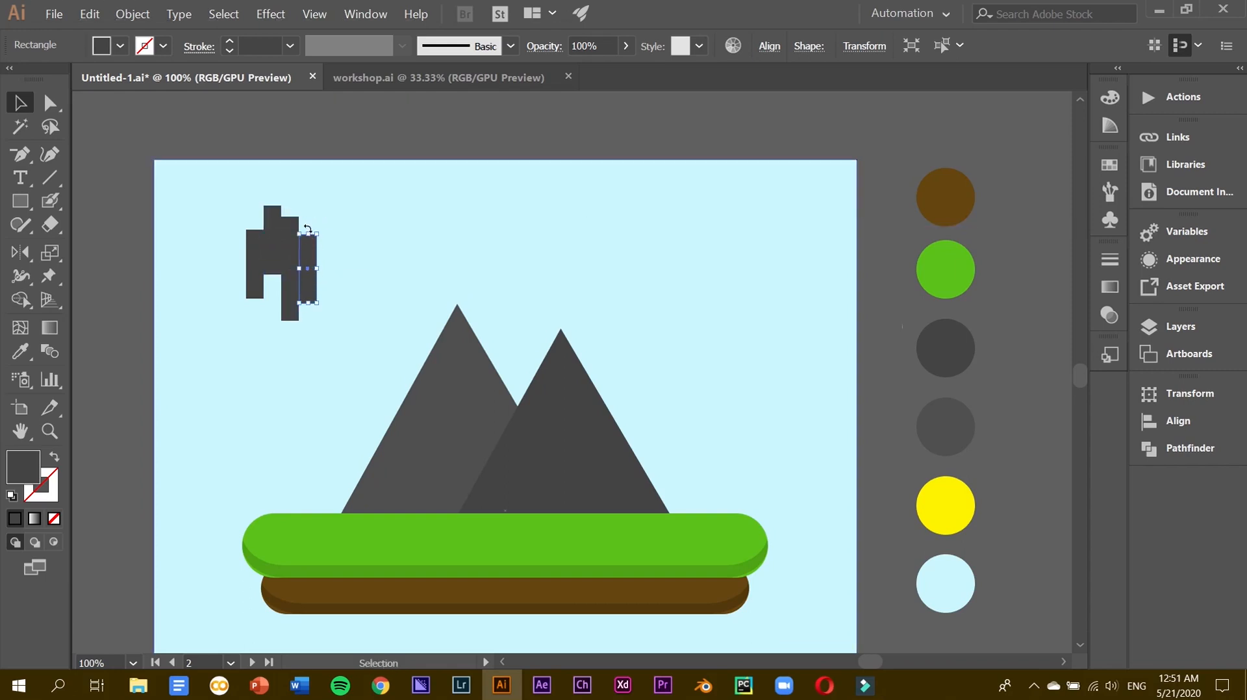
{"action": "left_click_drag", "start_coordinate": [307, 232], "coordinate": [308, 216]}
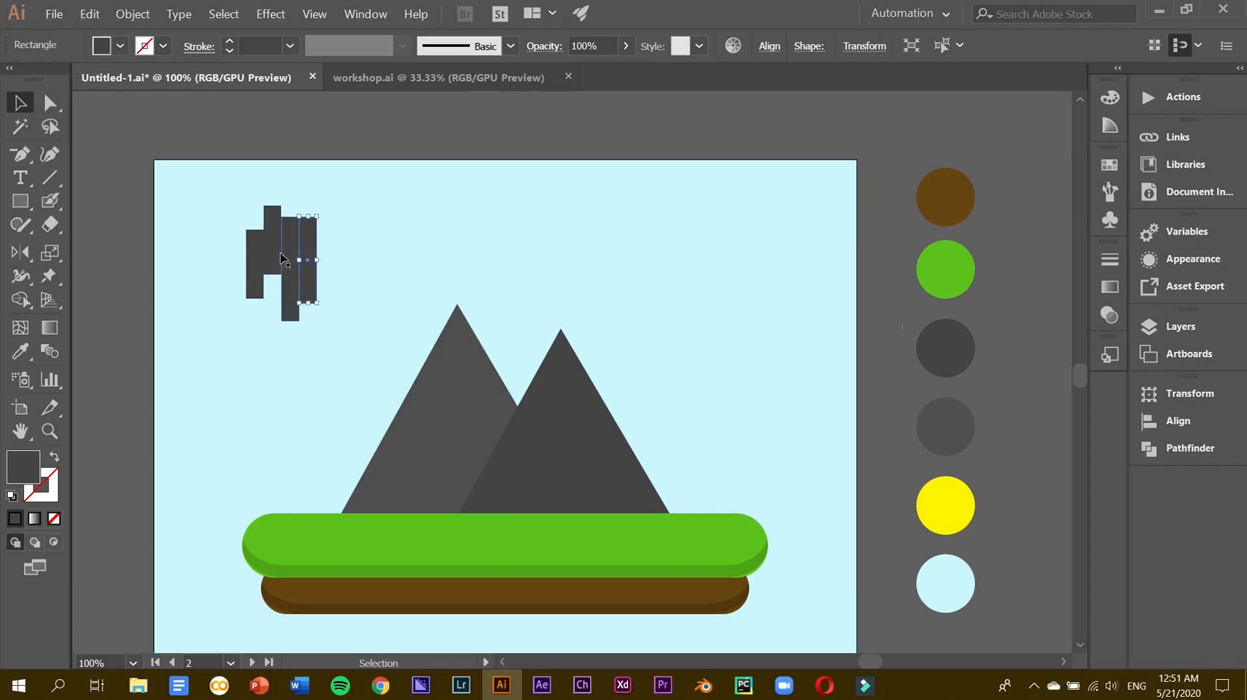
{"action": "left_click_drag", "start_coordinate": [277, 257], "coordinate": [347, 335], "text": "alt"}
{"action": "key", "text": "ctrl+z"}
Raise the narrow rectangle about 36 px and shift the tall rectangle beside the cluster.
{"action": "left_click_drag", "start_coordinate": [813, 571], "coordinate": [1043, 661]}
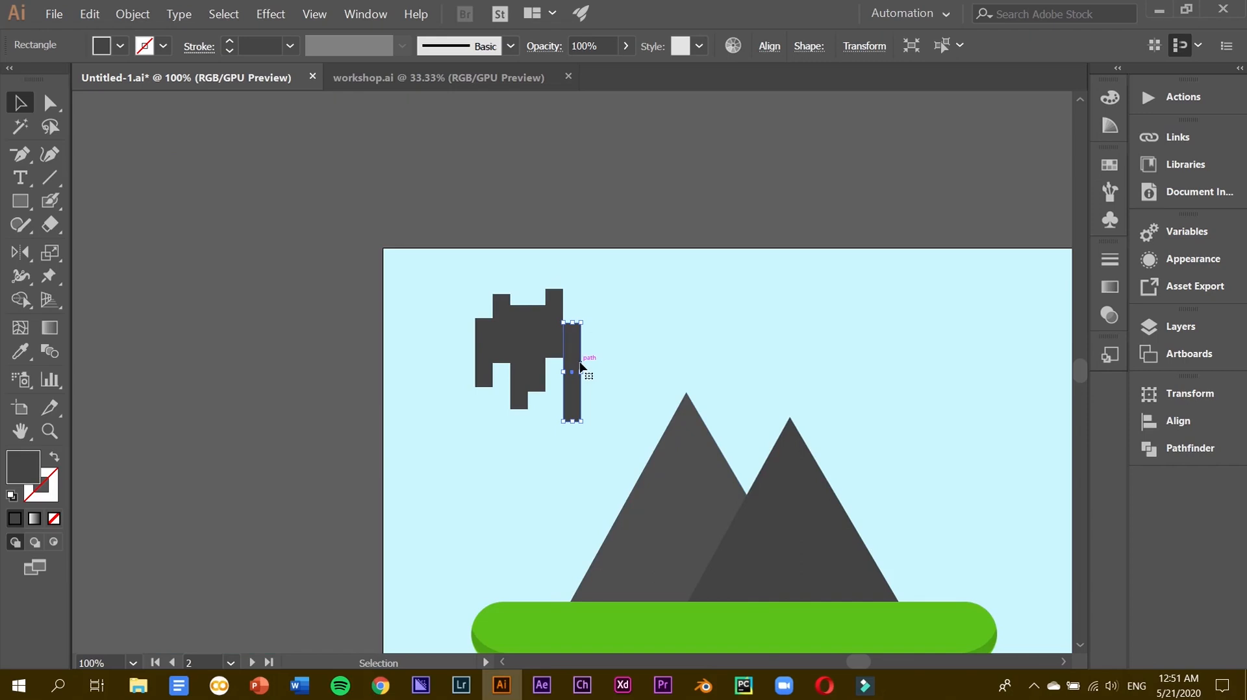
{"action": "scroll", "coordinate": [580, 365], "scroll_direction": "down", "scroll_amount": 3}
{"action": "left_click_drag", "start_coordinate": [573, 217], "coordinate": [575, 194]}
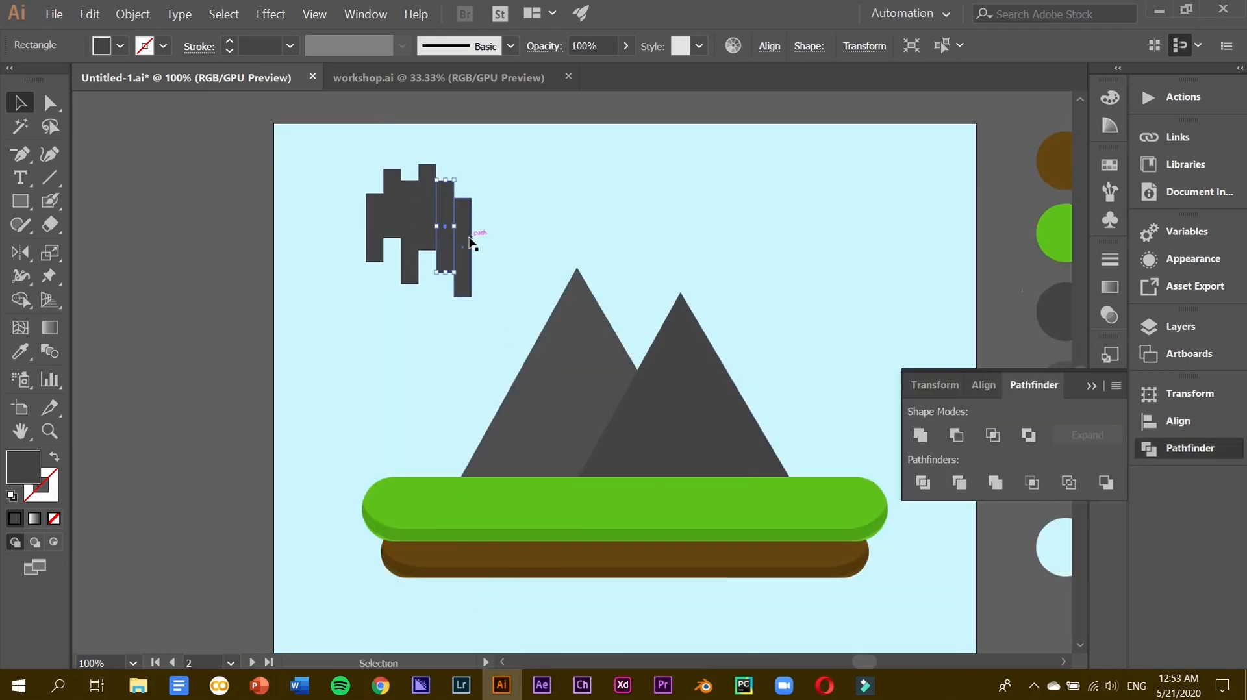
{"action": "mouse_move", "coordinate": [469, 241]}
{"action": "left_mouse_down"}
{"action": "mouse_move", "coordinate": [493, 243]}
{"action": "mouse_move", "coordinate": [467, 223]}
{"action": "mouse_move", "coordinate": [415, 252]}
{"action": "mouse_move", "coordinate": [427, 236]}
{"action": "mouse_move", "coordinate": [465, 241]}
{"action": "left_mouse_up"}
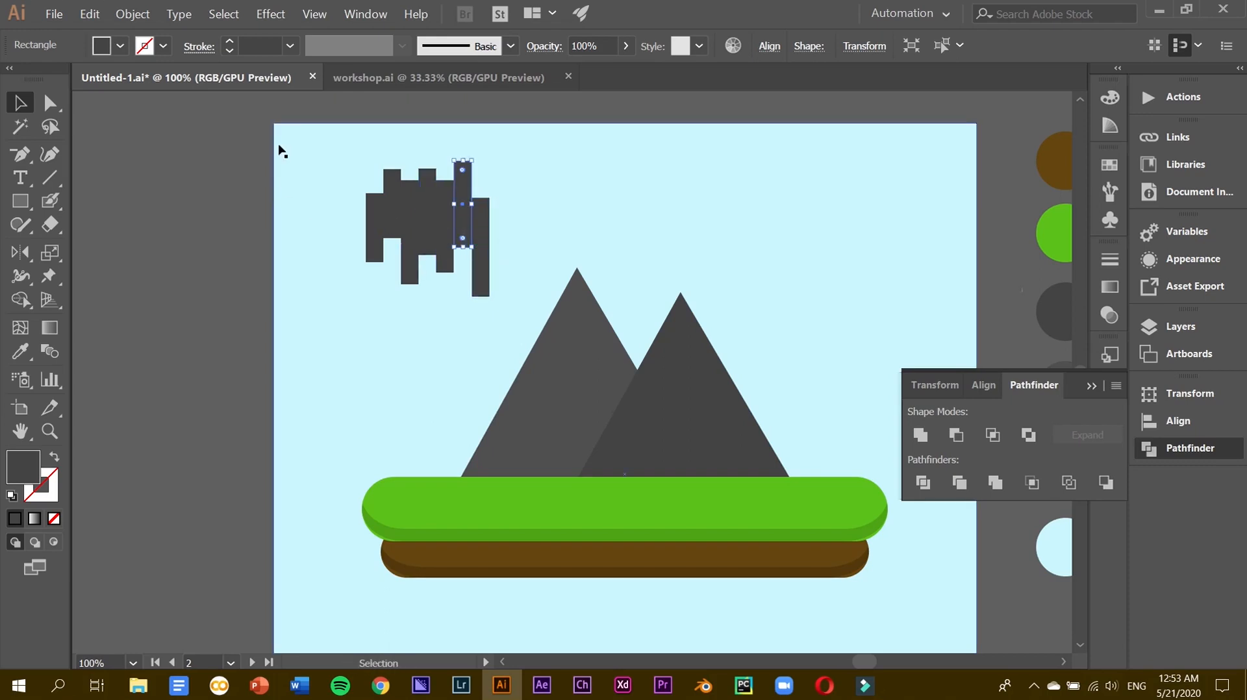
Marquee-select the seven dark rectangles and unite them in Pathfinder.
{"action": "left_click_drag", "start_coordinate": [247, 192], "coordinate": [559, 214]}
{"action": "left_click", "coordinate": [921, 434]}
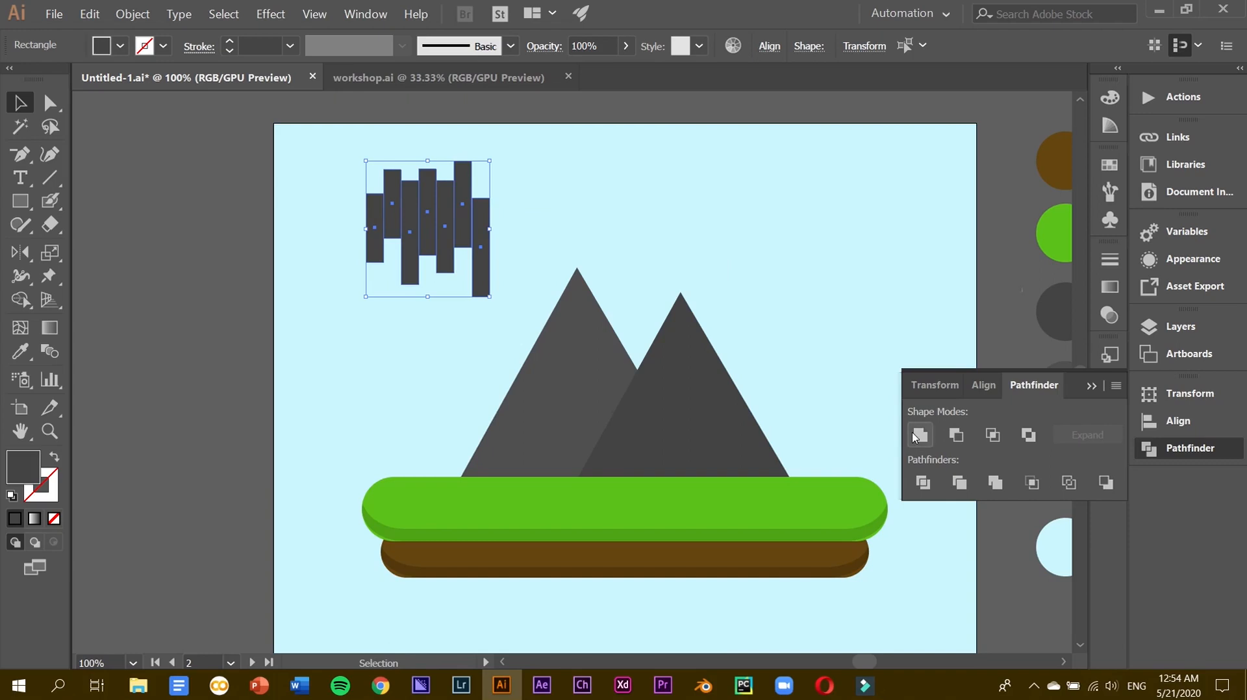
{"action": "left_click", "coordinate": [504, 215]}
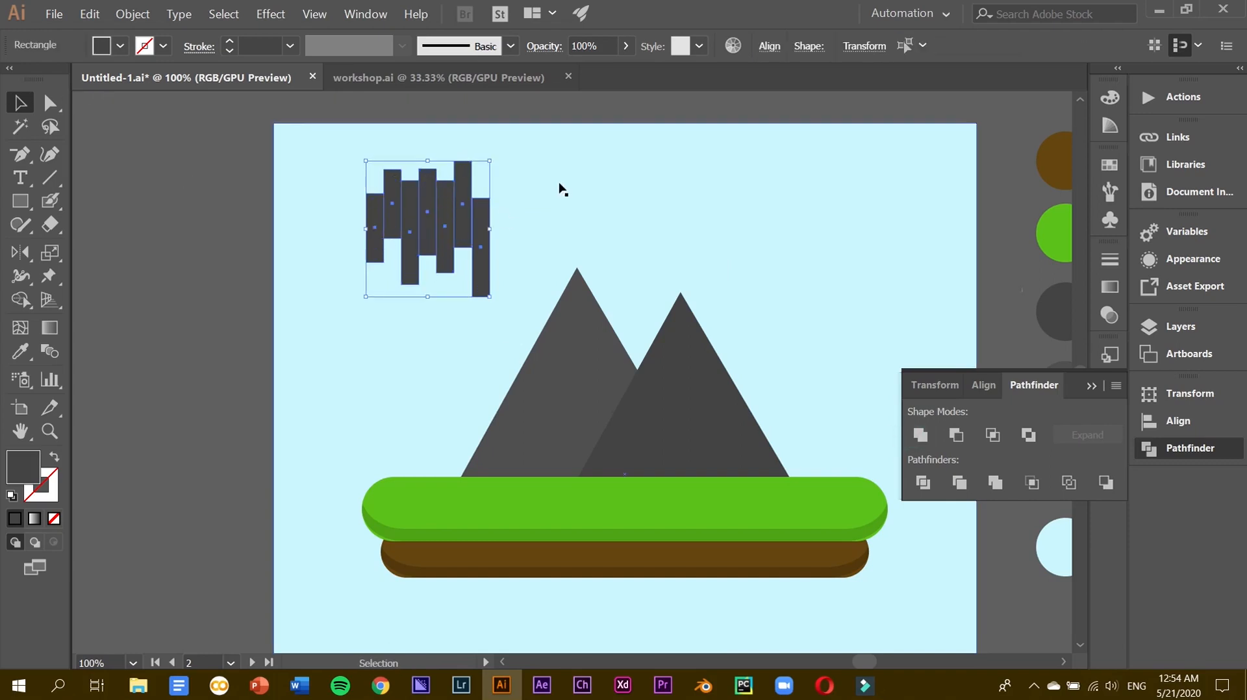
Select the remaining separate rectangles and unite everything into one jagged path.
{"action": "left_click", "coordinate": [485, 229]}
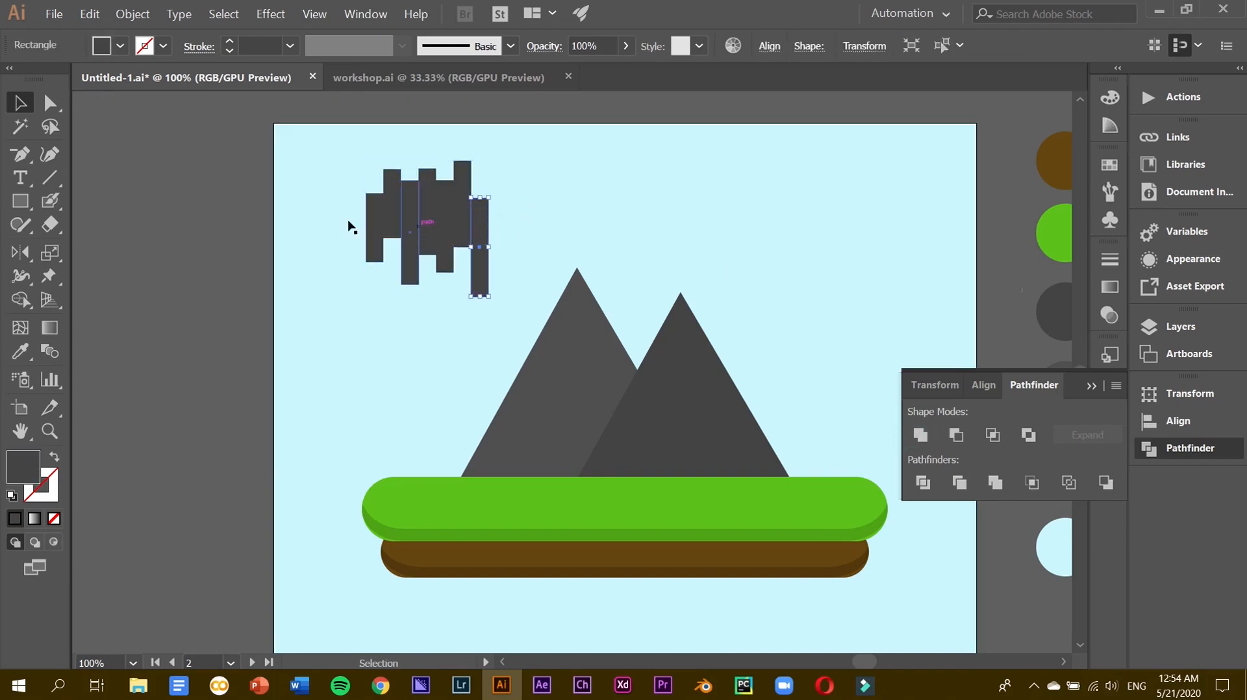
{"action": "left_click", "coordinate": [524, 232], "text": "shift"}
{"action": "key", "text": "ctrl+equal"}
{"action": "key", "text": "ctrl+equal"}
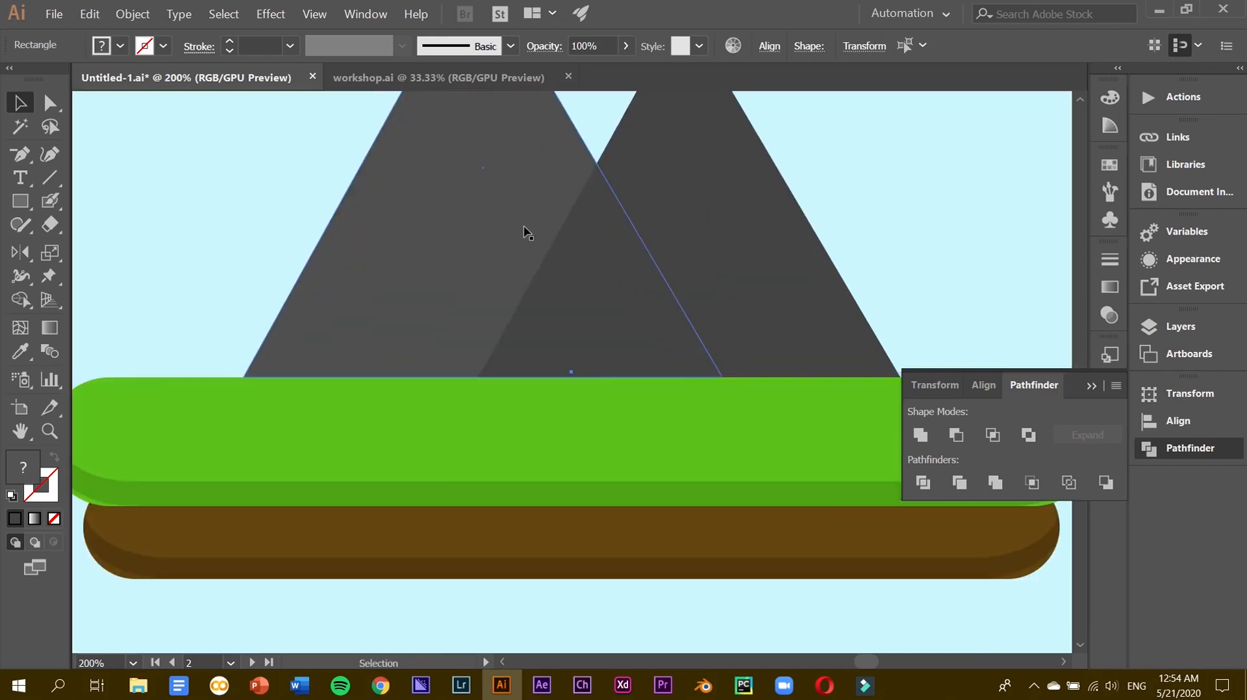
{"action": "scroll", "coordinate": [524, 231], "scroll_direction": "up", "scroll_amount": 7}
{"action": "scroll", "coordinate": [524, 232], "scroll_direction": "left", "scroll_amount": 7}
{"action": "scroll", "coordinate": [527, 232], "scroll_direction": "right", "scroll_amount": 3}
{"action": "left_click", "coordinate": [104, 302]}
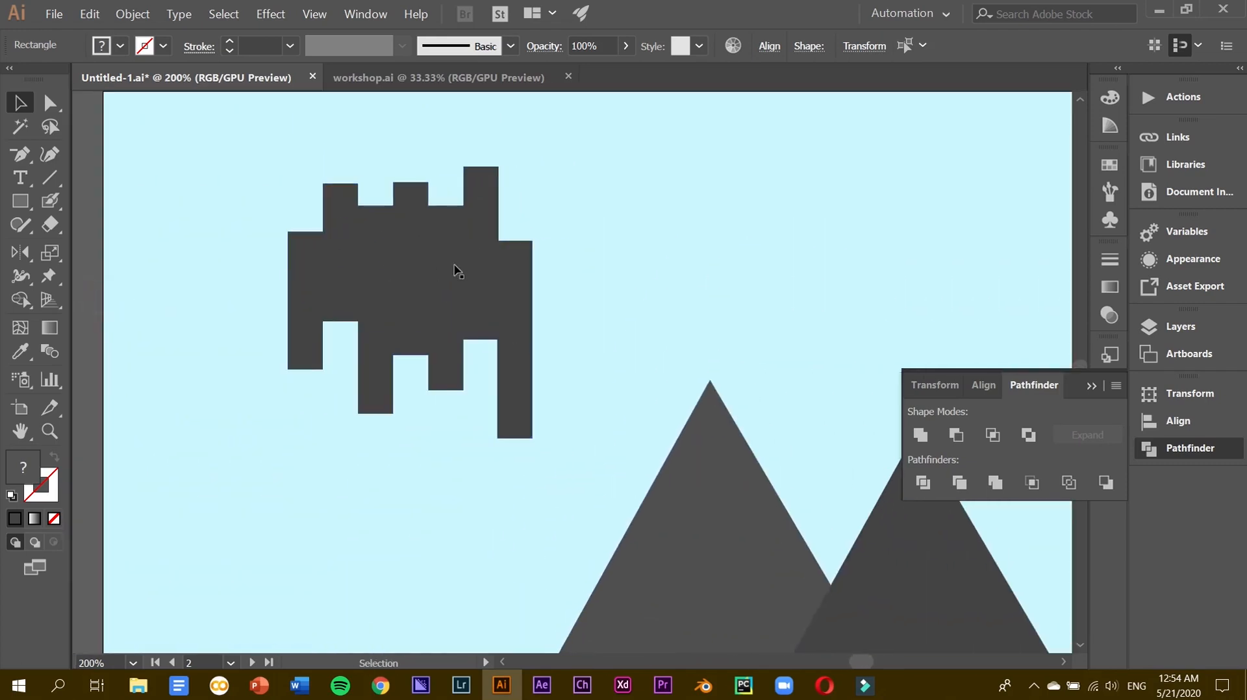
{"action": "left_click", "coordinate": [516, 280]}
{"action": "left_click", "coordinate": [490, 279]}
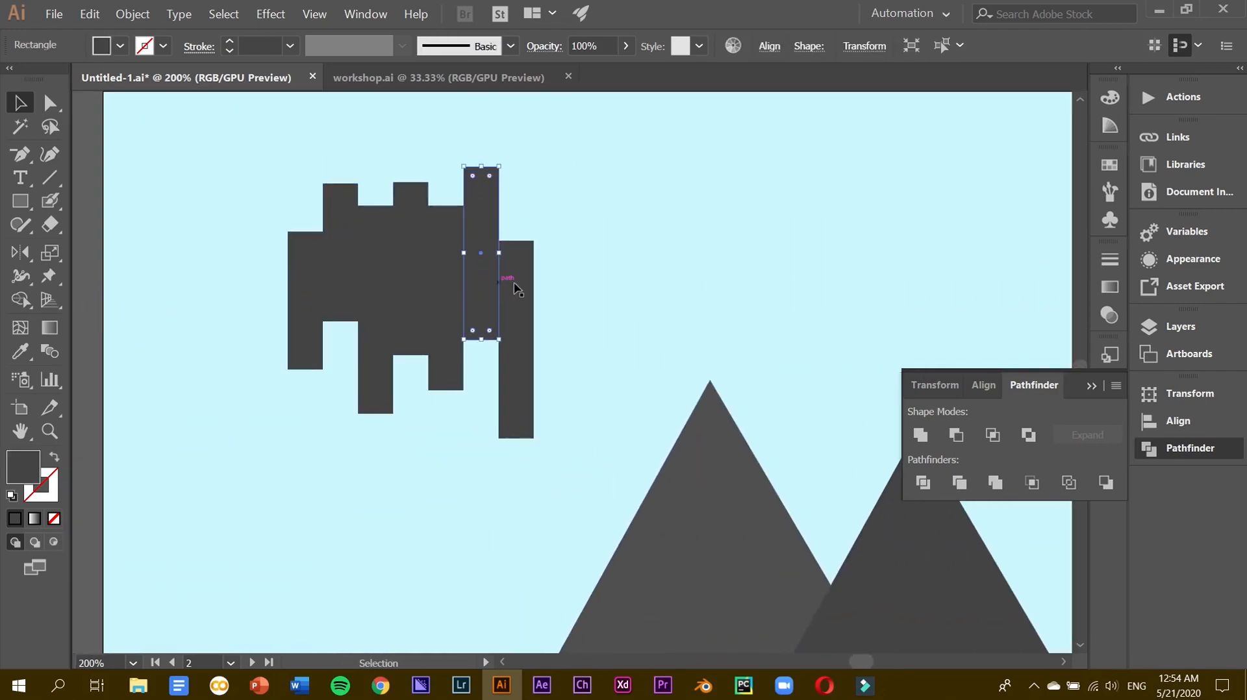
{"action": "left_click", "coordinate": [450, 322], "text": "shift"}
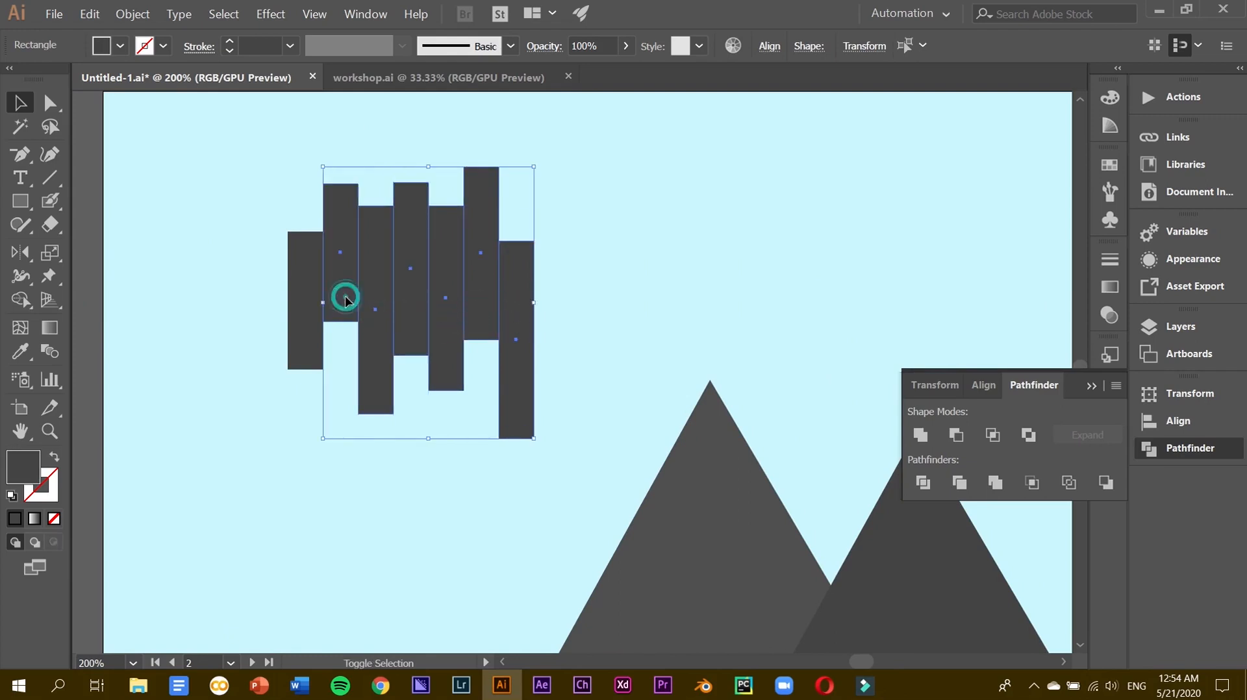
{"action": "left_click", "coordinate": [314, 317], "text": "shift"}
{"action": "left_click", "coordinate": [920, 435]}
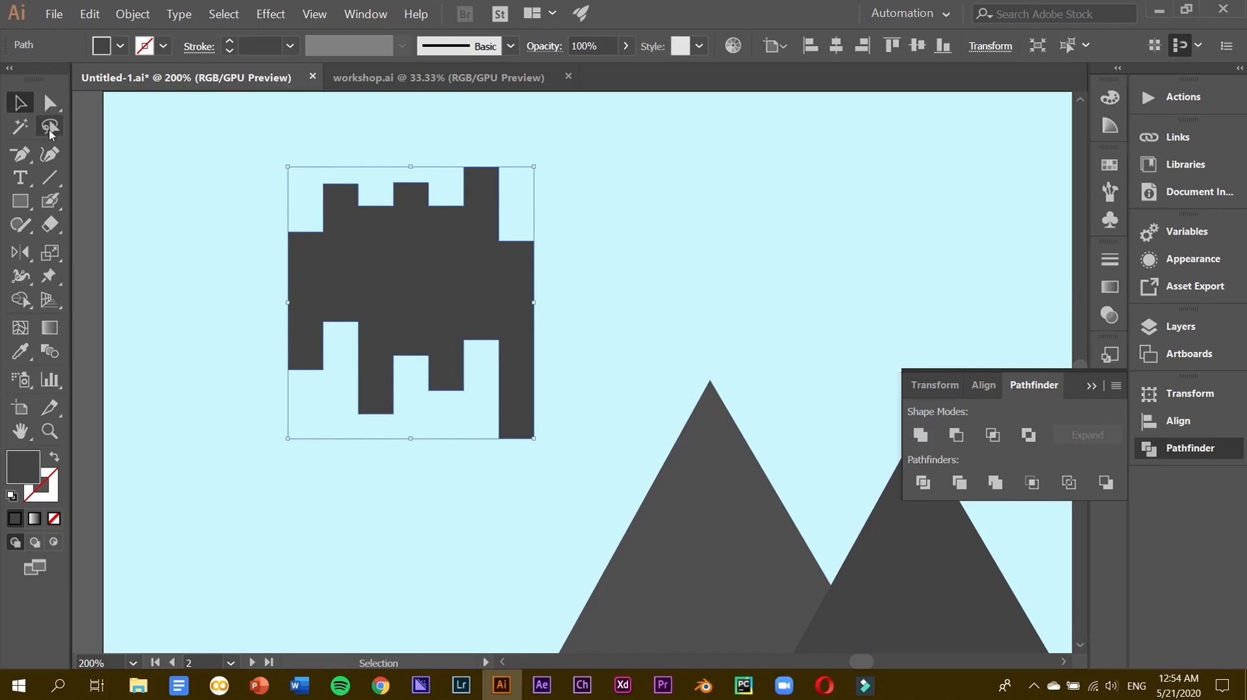
{"action": "left_click", "coordinate": [50, 103]}
Round every corner of the merged shape to 8.5 px and fully round the lower-left lobe.
{"action": "left_click_drag", "start_coordinate": [348, 192], "coordinate": [347, 334]}
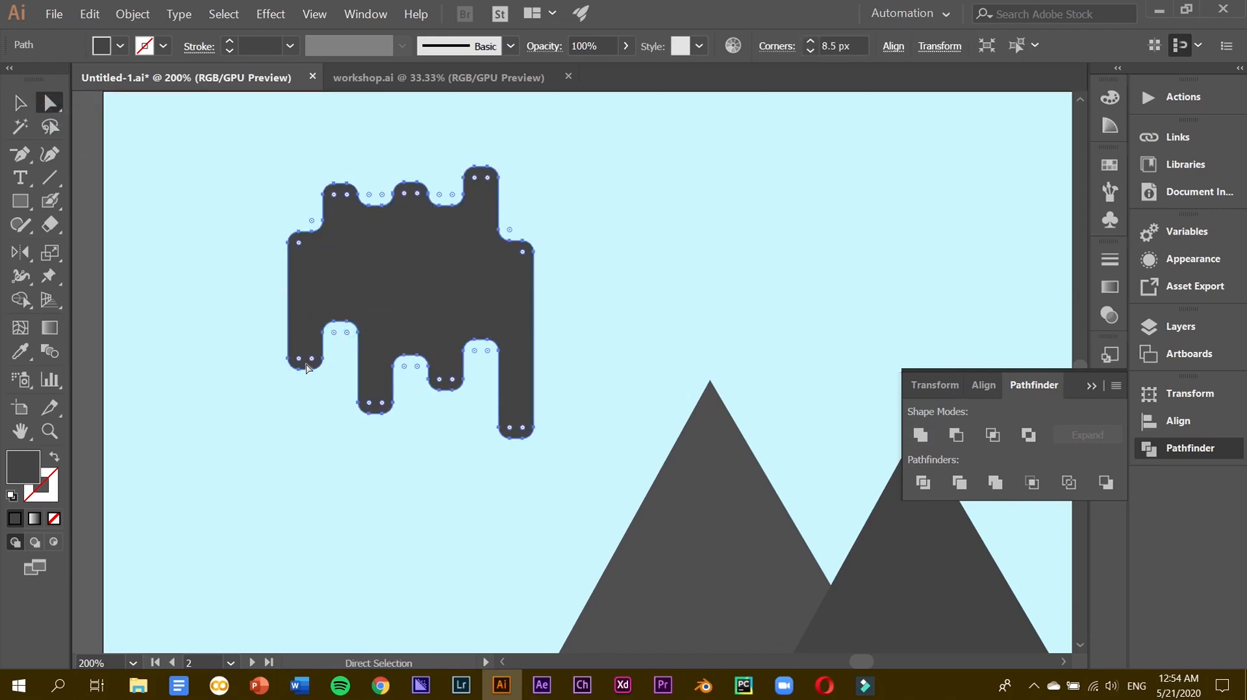
{"action": "left_click", "coordinate": [313, 369]}
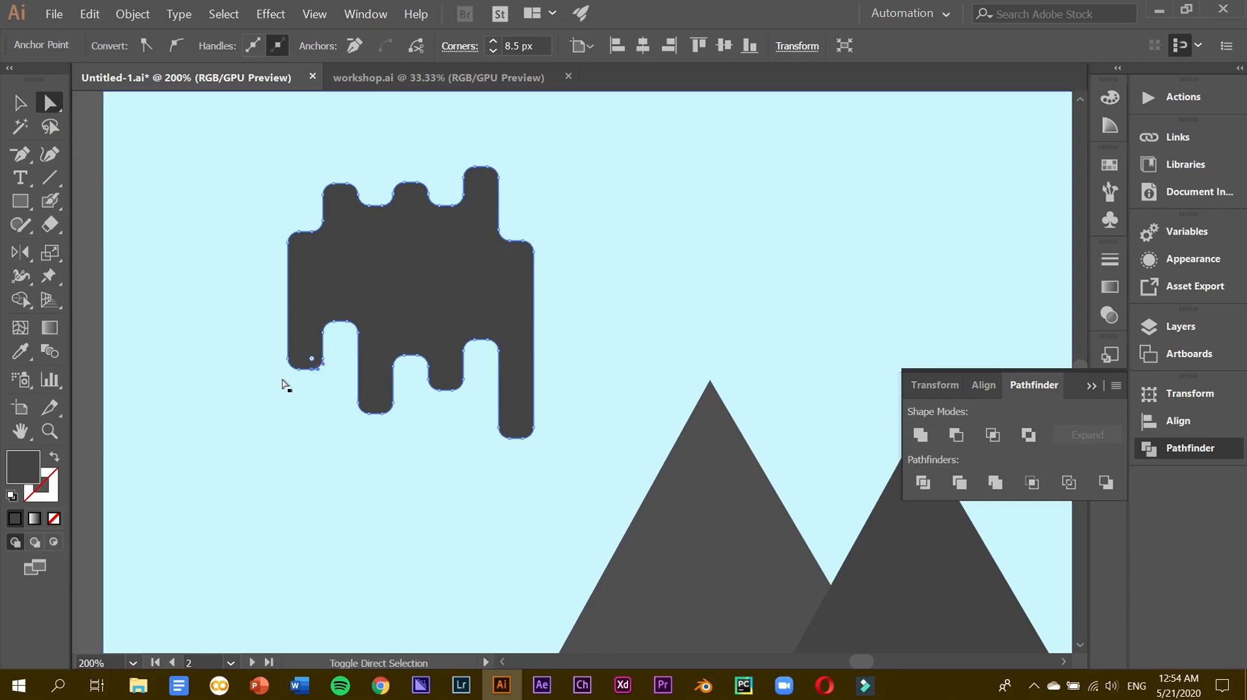
{"action": "left_click", "coordinate": [300, 370], "text": "shift"}
{"action": "left_click_drag", "start_coordinate": [311, 357], "coordinate": [301, 339]}
Round the left notch corners to 13.5 px and fully round the middle lobe and notch.
{"action": "left_click", "coordinate": [335, 322]}
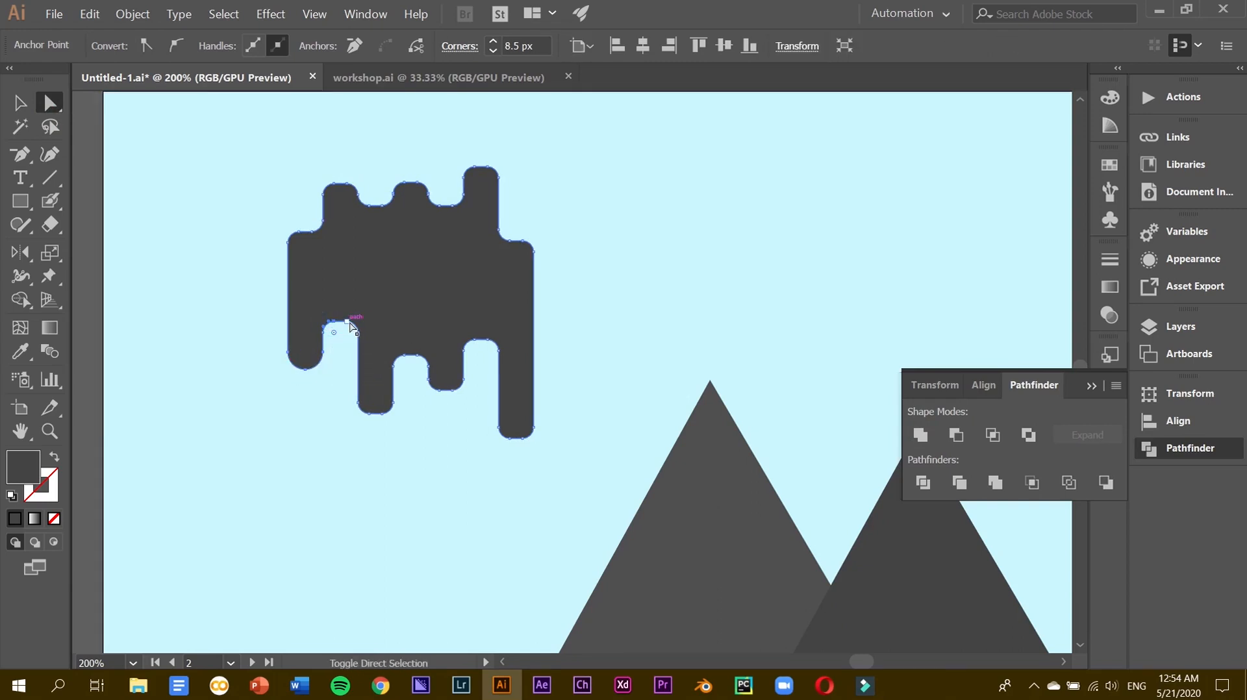
{"action": "left_click", "coordinate": [348, 321], "text": "shift"}
{"action": "left_click_drag", "start_coordinate": [347, 332], "coordinate": [344, 373]}
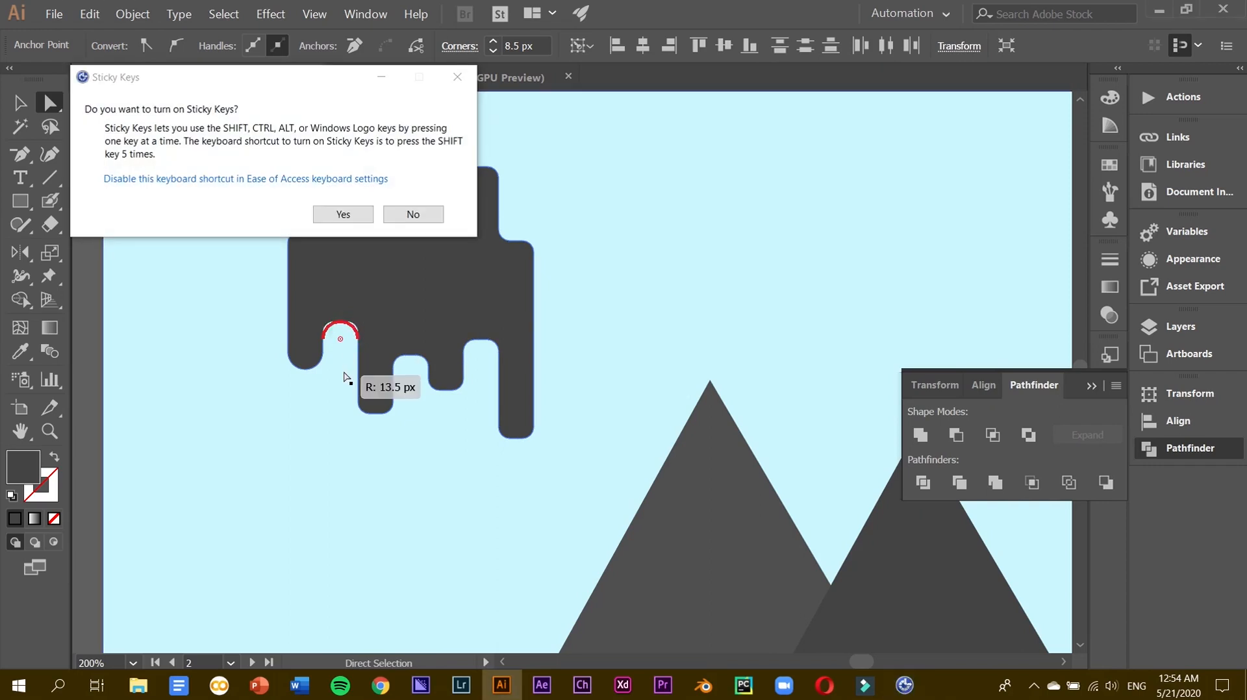
{"action": "left_click", "coordinate": [413, 214]}
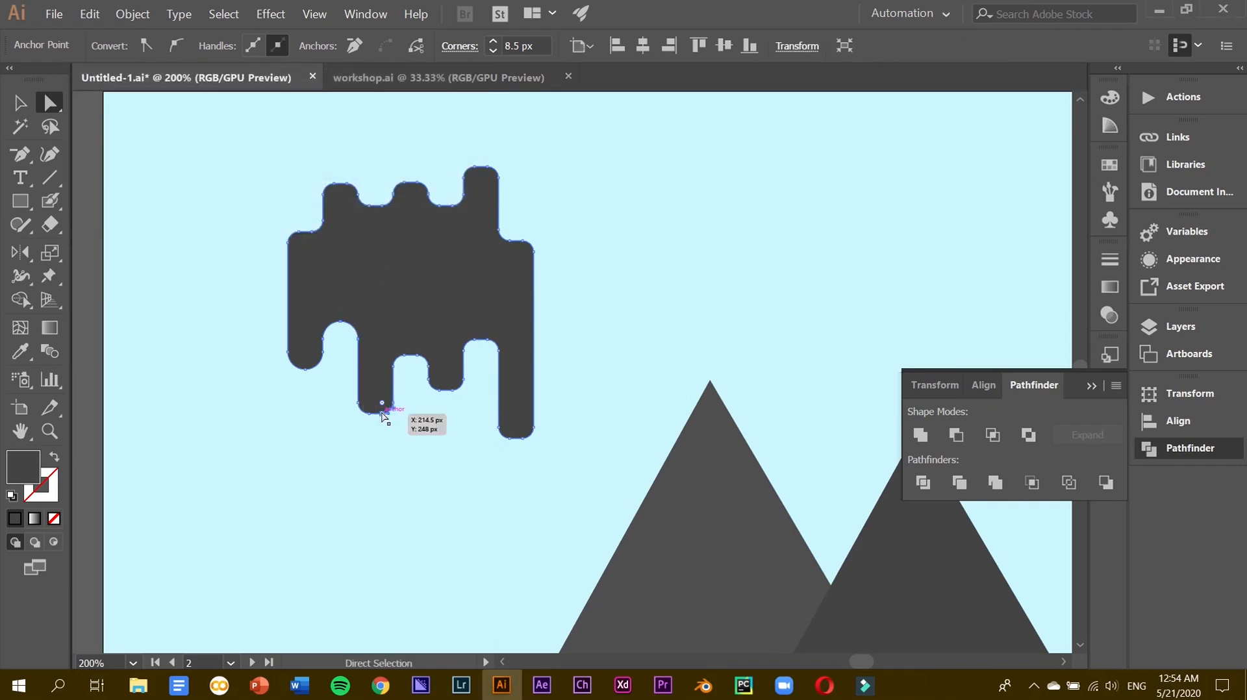
{"action": "left_click", "coordinate": [374, 412]}
{"action": "left_click", "coordinate": [417, 356], "text": "shift"}
{"action": "left_click_drag", "start_coordinate": [417, 368], "coordinate": [417, 439]}
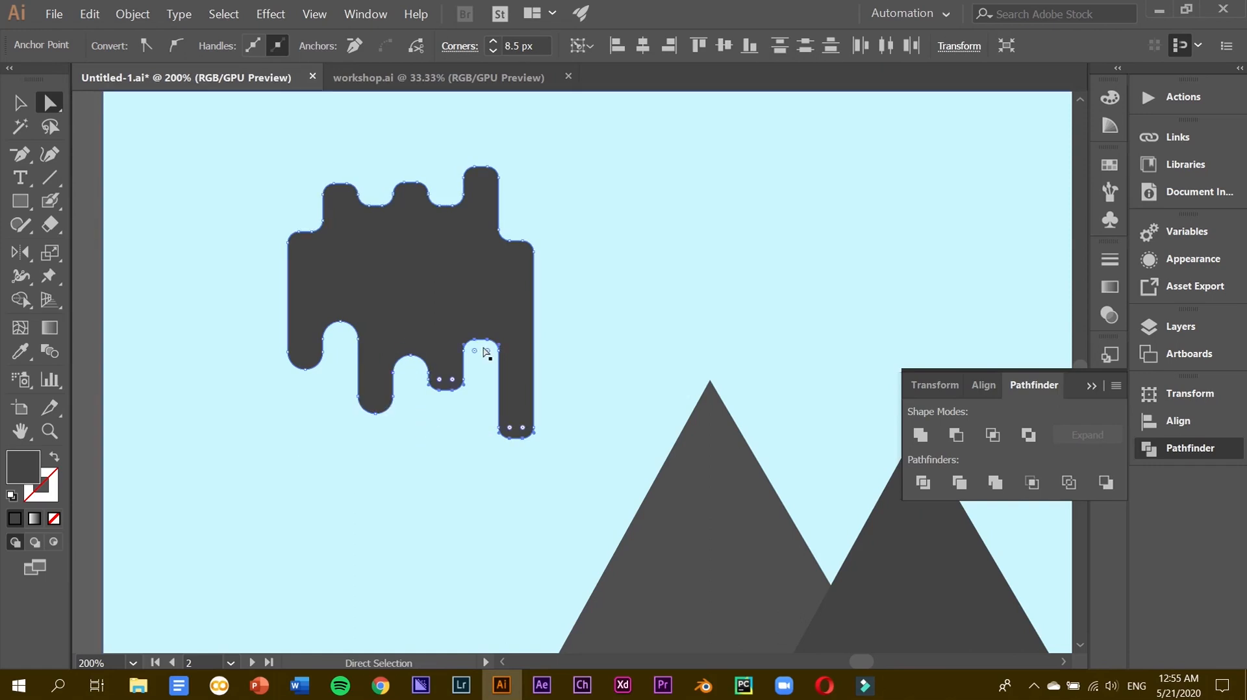
Round the small U lobe's bottom corners and the right notch's top corners further.
{"action": "left_click", "coordinate": [487, 353]}
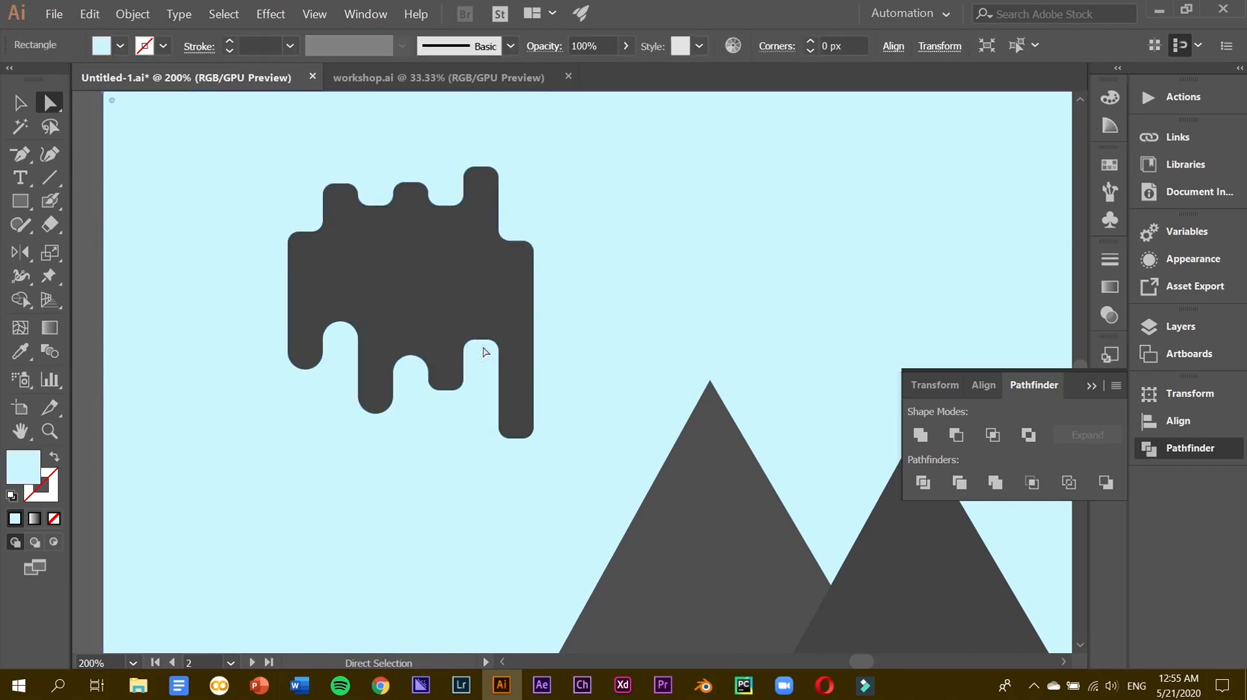
{"action": "key", "text": "ctrl+="}
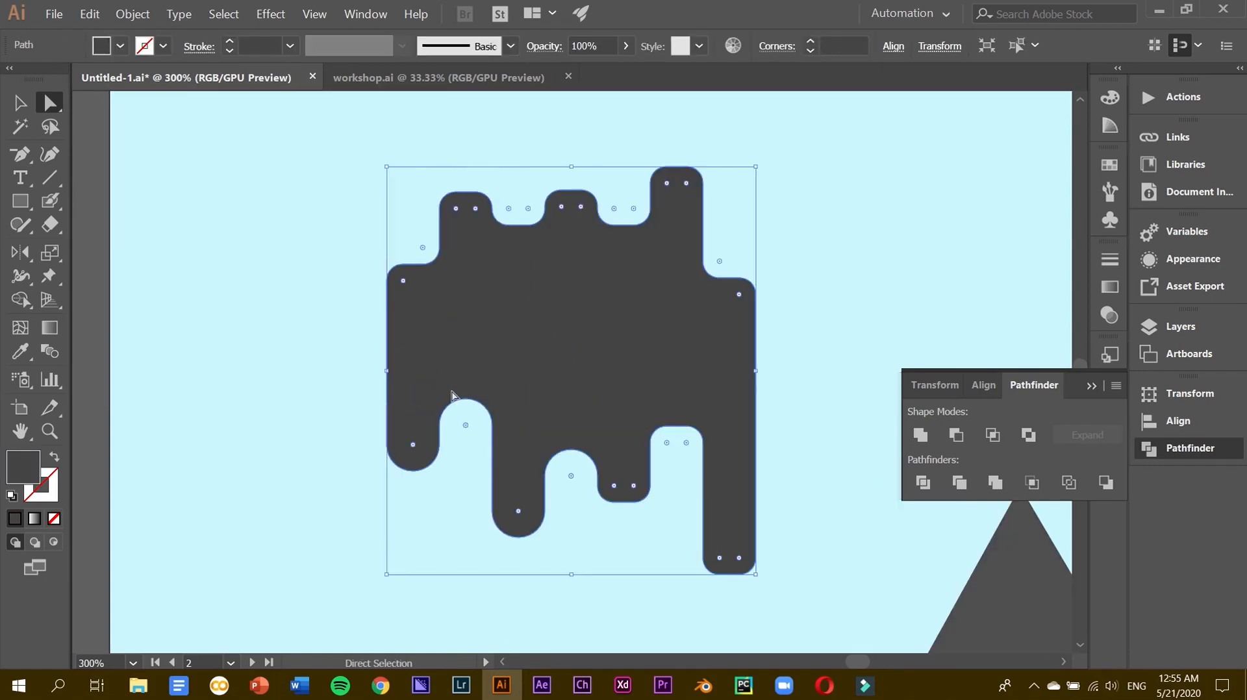
{"action": "left_click", "coordinate": [614, 504], "text": "alt"}
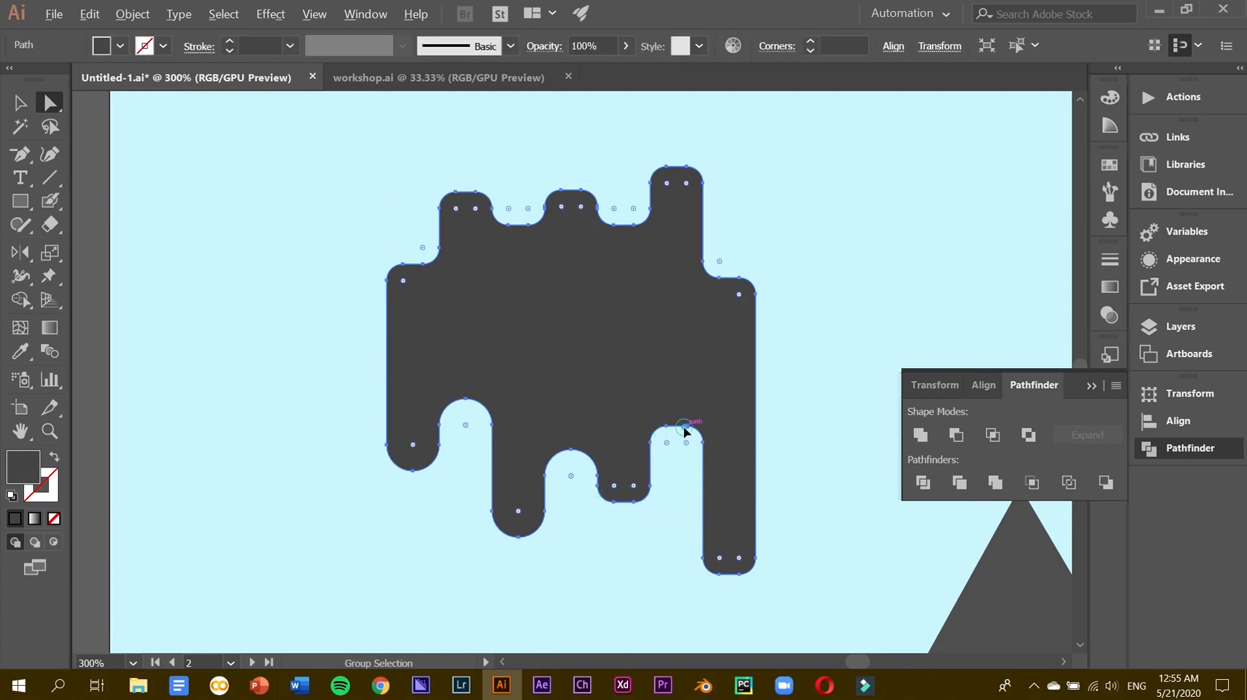
{"action": "left_click", "coordinate": [635, 501]}
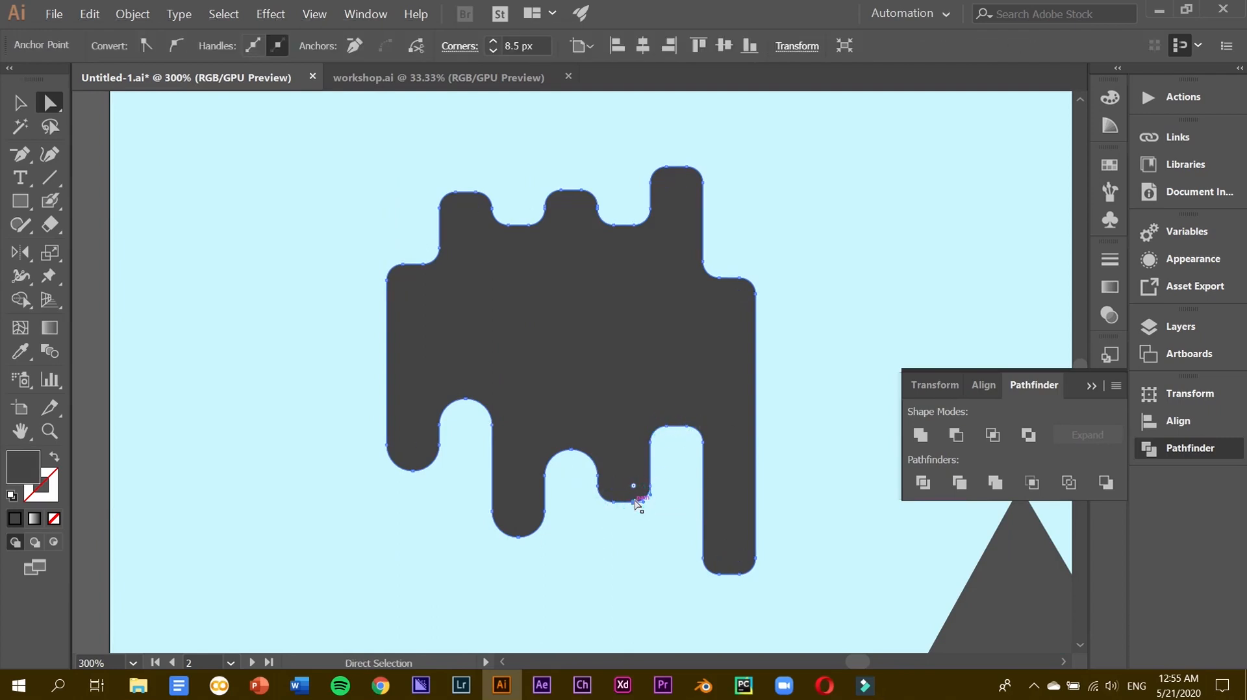
{"action": "left_click", "coordinate": [614, 502], "text": "shift"}
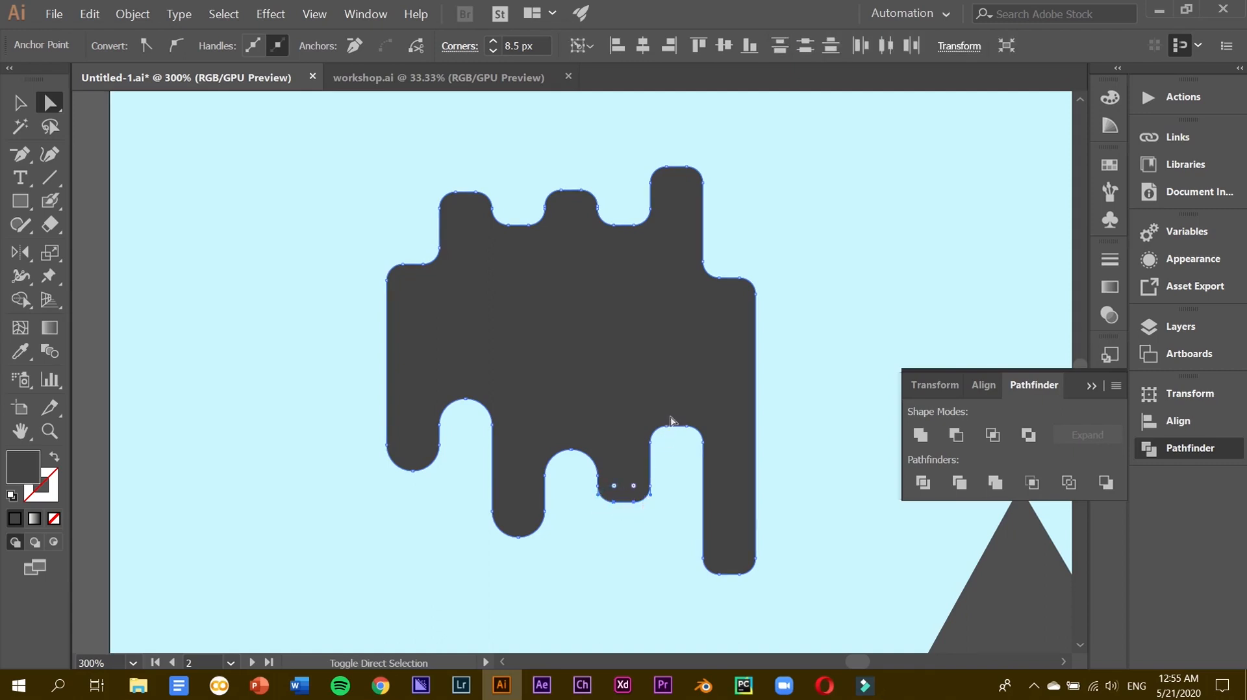
{"action": "left_click", "coordinate": [669, 428], "text": "shift"}
{"action": "left_click", "coordinate": [690, 429], "text": "shift"}
{"action": "left_click_drag", "start_coordinate": [741, 565], "coordinate": [730, 547]}
{"action": "left_click", "coordinate": [19, 103]}
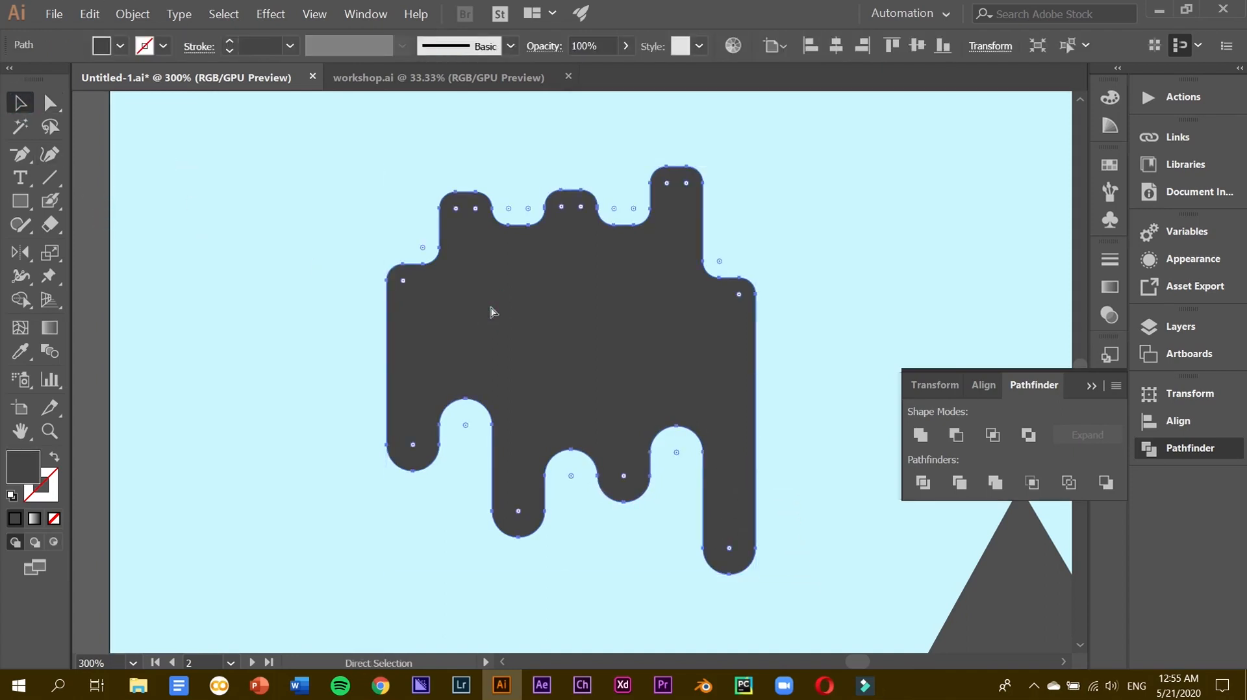
{"action": "key", "text": "ctrl+minus"}
{"action": "key", "text": "ctrl+minus"}
Move the left triangle beneath the drip shape and scale the drip shape down onto its peak.
{"action": "left_click", "coordinate": [827, 519]}
{"action": "left_click_drag", "start_coordinate": [827, 519], "coordinate": [556, 417]}
{"action": "key", "text": "ctrl+minus"}
{"action": "left_click_drag", "start_coordinate": [628, 301], "coordinate": [600, 321]}
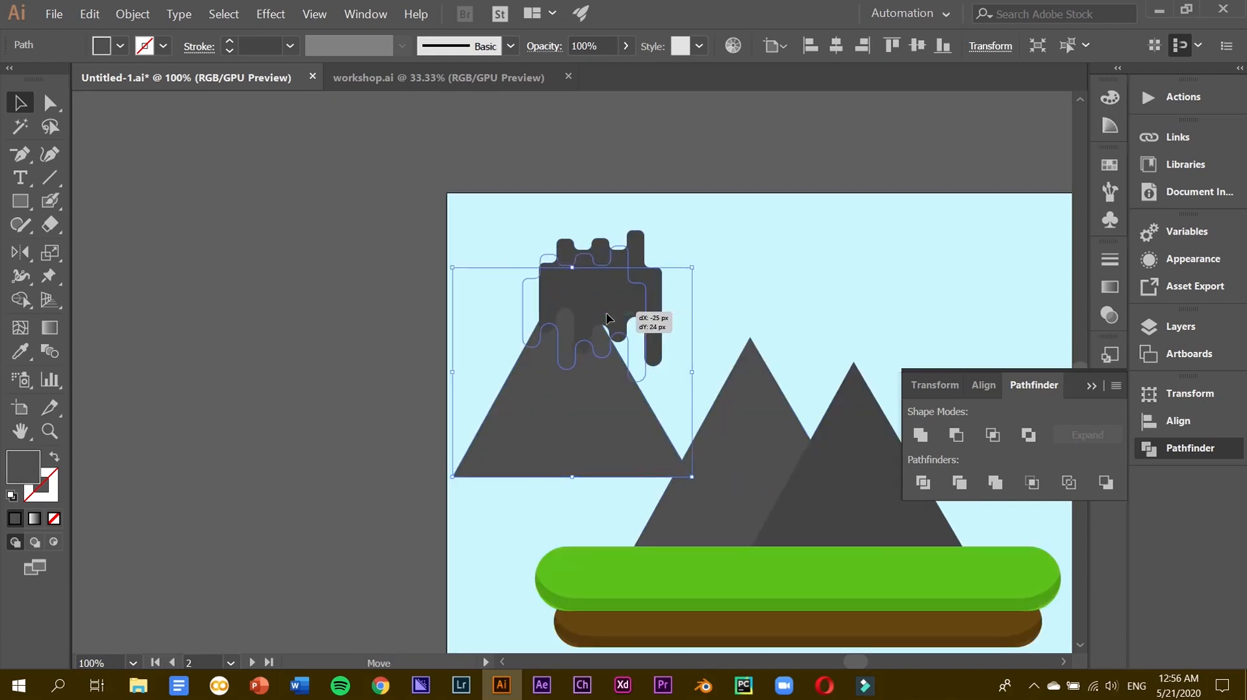
{"action": "left_click_drag", "start_coordinate": [512, 250], "coordinate": [528, 268]}
{"action": "left_click_drag", "start_coordinate": [562, 309], "coordinate": [553, 296]}
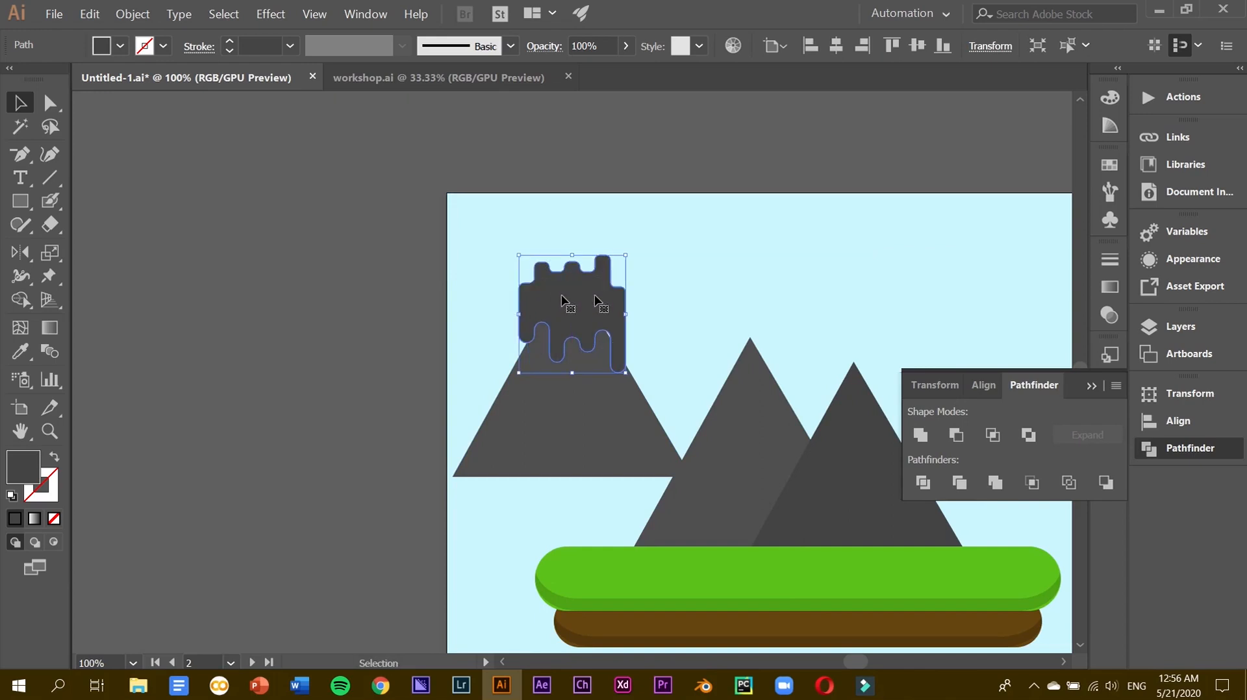
{"action": "mouse_move", "coordinate": [625, 255]}
{"action": "left_mouse_down"}
{"action": "mouse_move", "coordinate": [628, 241]}
{"action": "mouse_move", "coordinate": [614, 267]}
{"action": "left_mouse_up"}
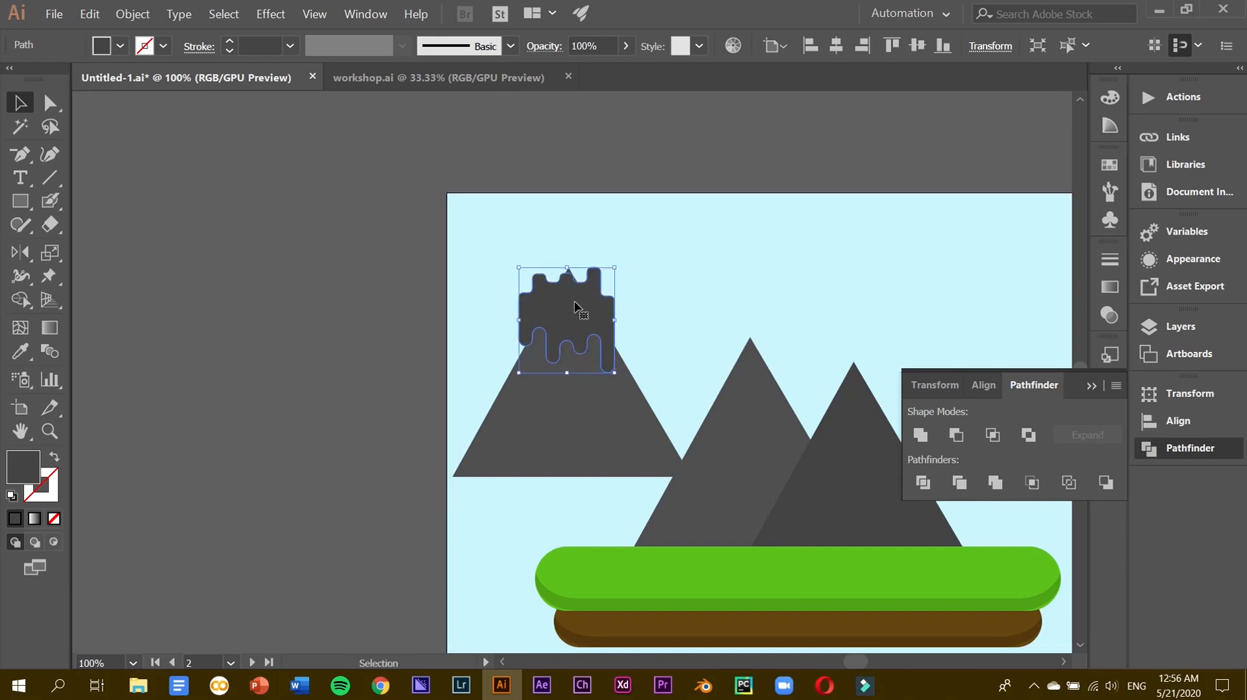
Fill the drip shape with pure white (FFFFFF).
{"action": "key", "text": "ctrl+plus"}
{"action": "key", "text": "k"}
{"action": "double_click", "coordinate": [29, 459]}
{"action": "mouse_move", "coordinate": [371, 393]}
{"action": "left_mouse_down"}
{"action": "mouse_move", "coordinate": [383, 334]}
{"action": "mouse_move", "coordinate": [364, 211]}
{"action": "left_mouse_up"}
{"action": "key", "text": "Return"}
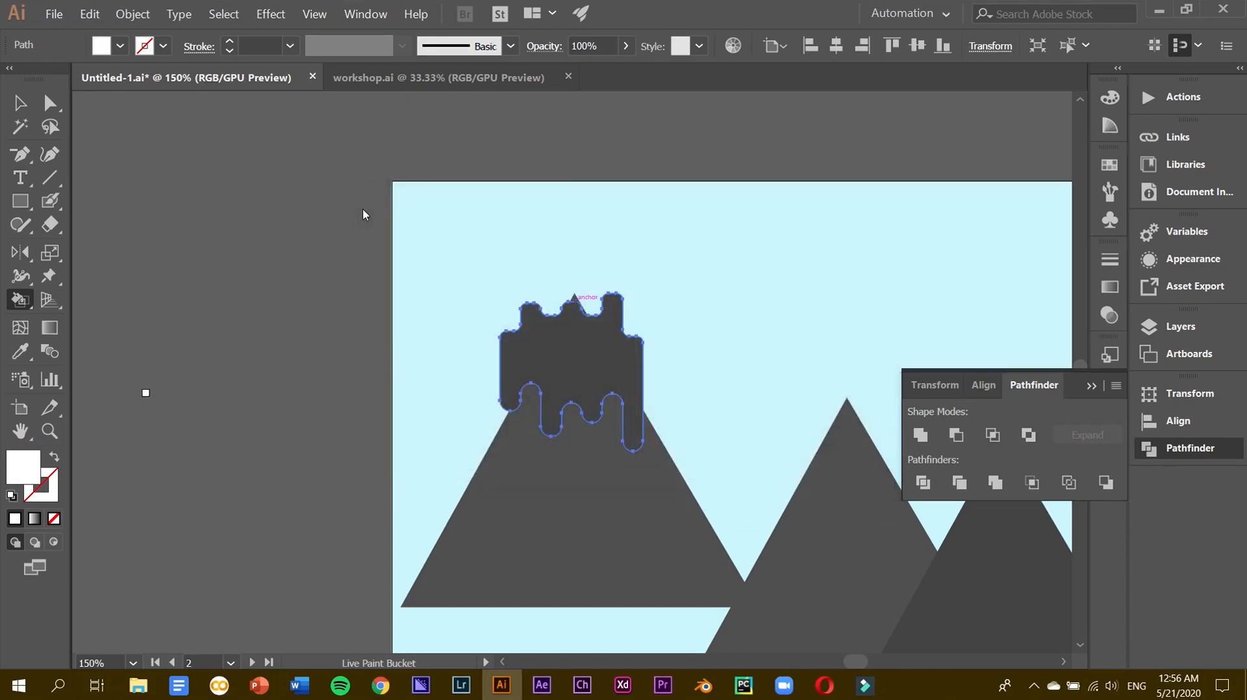
{"action": "key", "text": "v"}
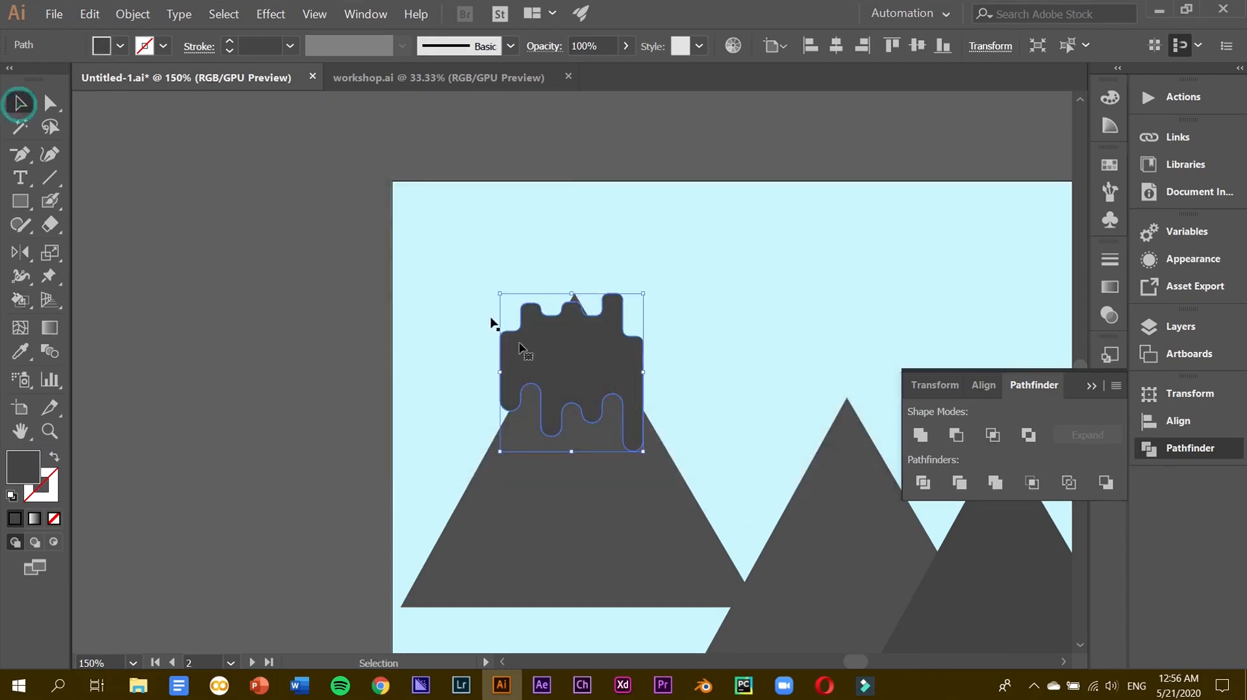
{"action": "double_click", "coordinate": [23, 466]}
{"action": "left_click_drag", "start_coordinate": [388, 257], "coordinate": [337, 188]}
{"action": "key", "text": "Return"}
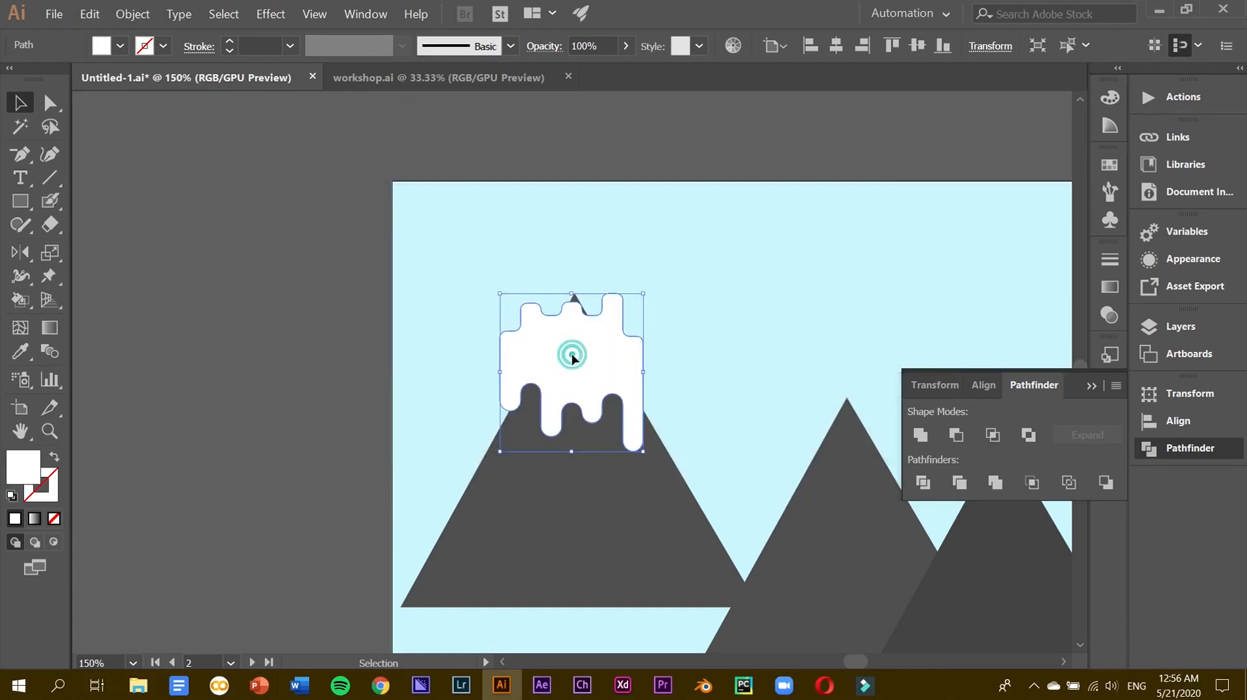
Shrink and reposition the white drip shape so it sits on the left peak.
{"action": "left_click_drag", "start_coordinate": [573, 356], "coordinate": [575, 346]}
{"action": "left_click_drag", "start_coordinate": [650, 284], "coordinate": [626, 305]}
{"action": "left_click_drag", "start_coordinate": [570, 367], "coordinate": [580, 349]}
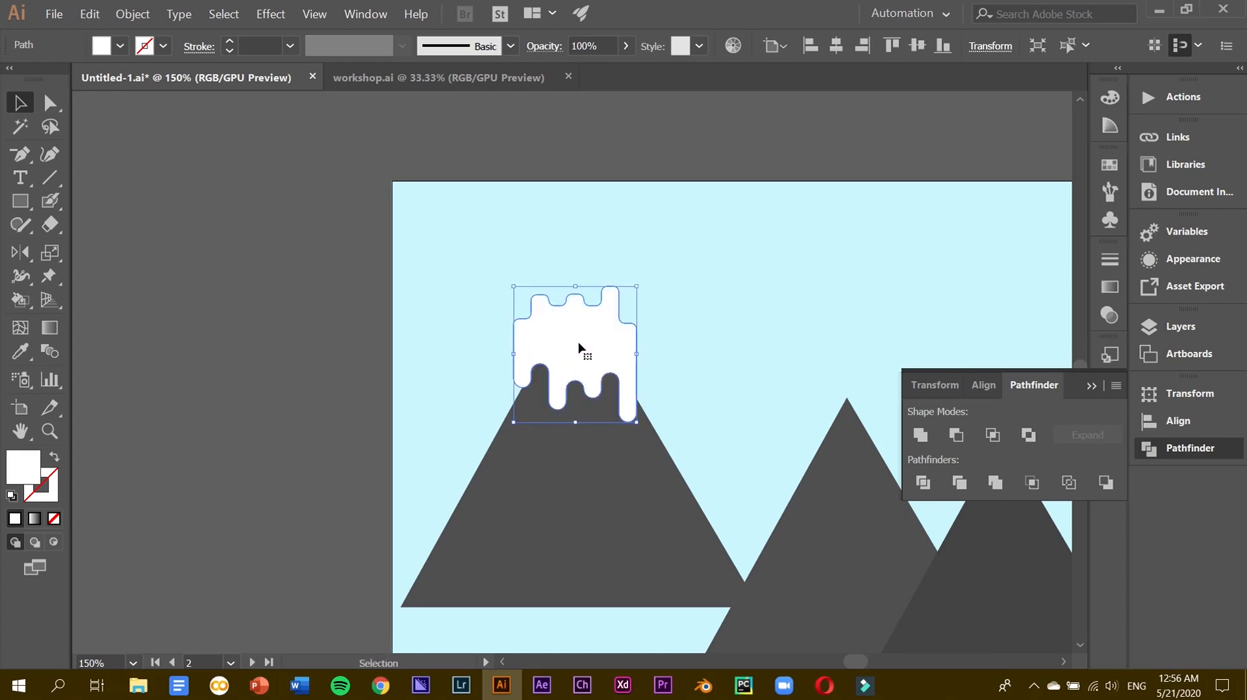
{"action": "left_click_drag", "start_coordinate": [515, 287], "coordinate": [525, 298]}
{"action": "left_click_drag", "start_coordinate": [573, 351], "coordinate": [567, 339]}
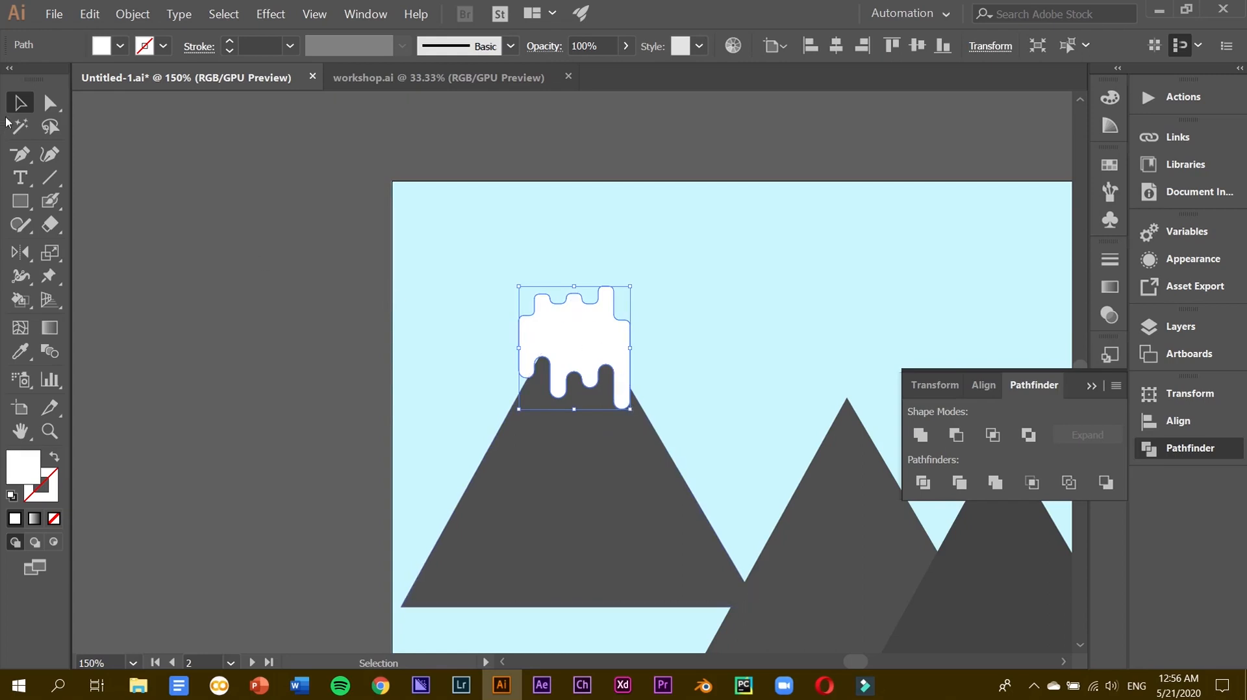
{"action": "left_click", "coordinate": [42, 108]}
Move the light-blue background rectangle out of the way of the snow shape.
{"action": "left_click", "coordinate": [452, 249]}
{"action": "left_click_drag", "start_coordinate": [452, 249], "coordinate": [639, 321]}
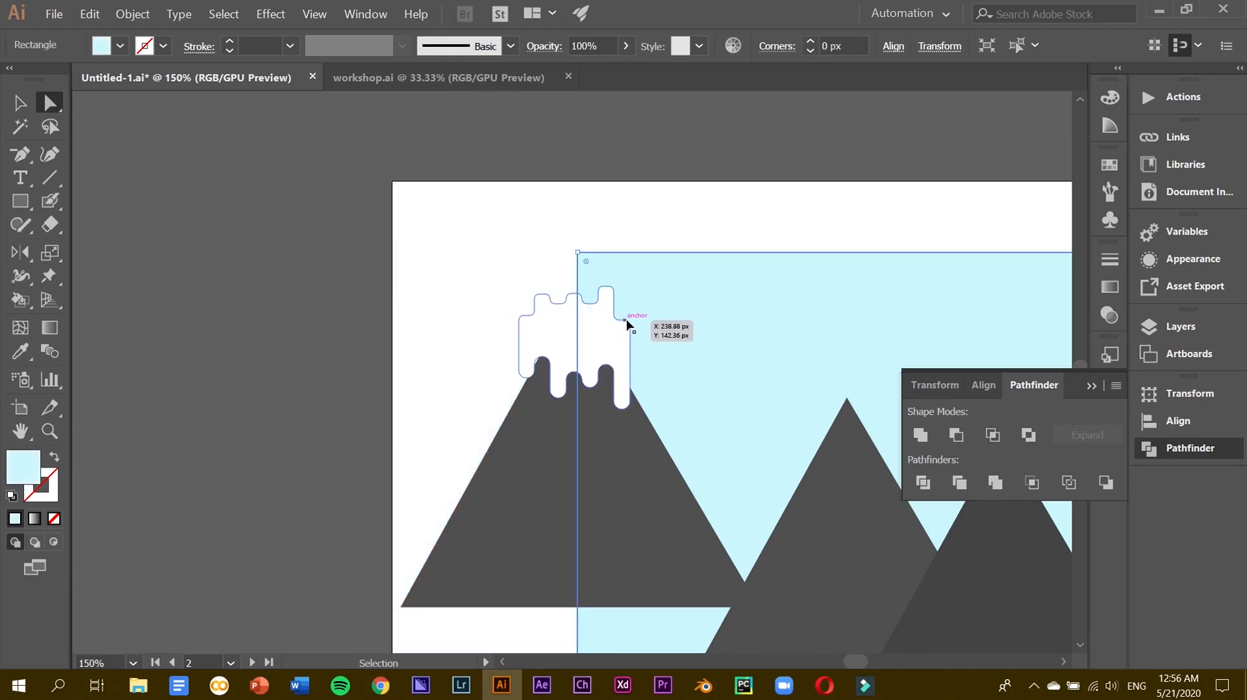
{"action": "key", "text": "ctrl+z"}
{"action": "left_click", "coordinate": [349, 278]}
{"action": "left_click", "coordinate": [593, 331]}
{"action": "left_click_drag", "start_coordinate": [343, 269], "coordinate": [709, 346]}
{"action": "left_click", "coordinate": [694, 367], "text": "shift"}
{"action": "left_click", "coordinate": [608, 467], "text": "shift"}
{"action": "left_click", "coordinate": [334, 235]}
{"action": "left_click_drag", "start_coordinate": [487, 270], "coordinate": [893, 374]}
Raise the snow shape's top anchor points about 57 px.
{"action": "left_click", "coordinate": [585, 333]}
{"action": "left_click_drag", "start_coordinate": [488, 270], "coordinate": [682, 342]}
{"action": "left_click", "coordinate": [628, 464], "text": "shift"}
{"action": "left_click", "coordinate": [601, 492], "text": "shift"}
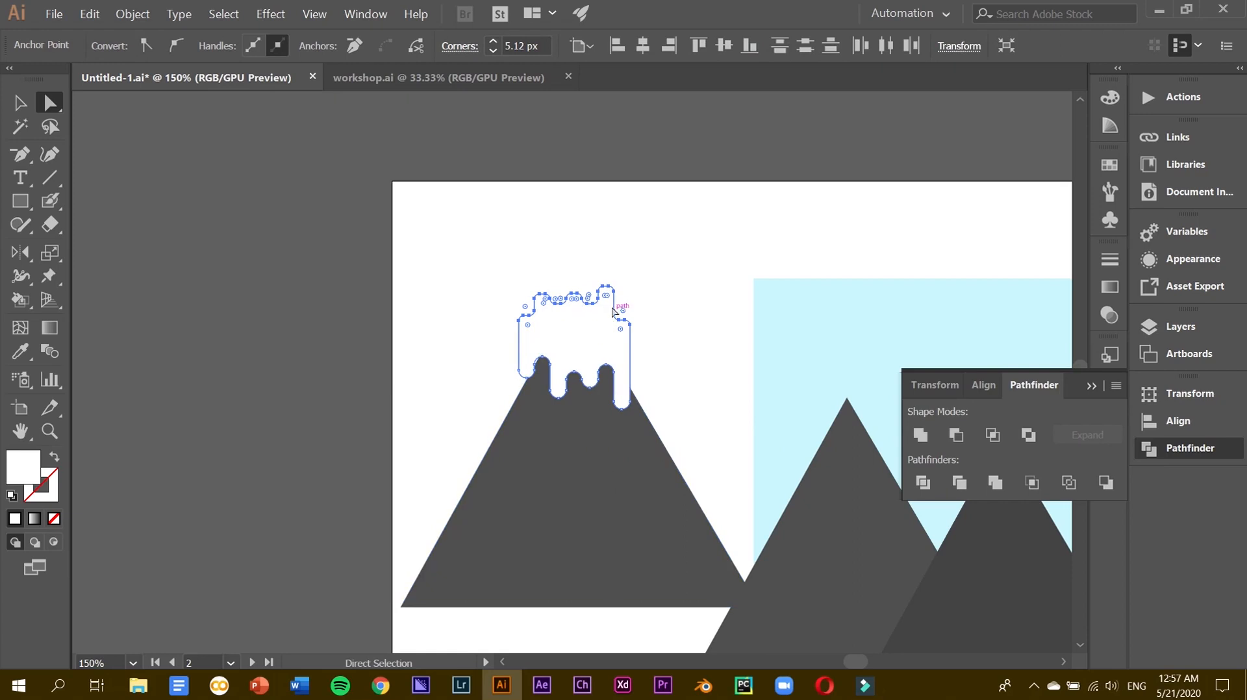
{"action": "left_click_drag", "start_coordinate": [606, 291], "coordinate": [604, 253]}
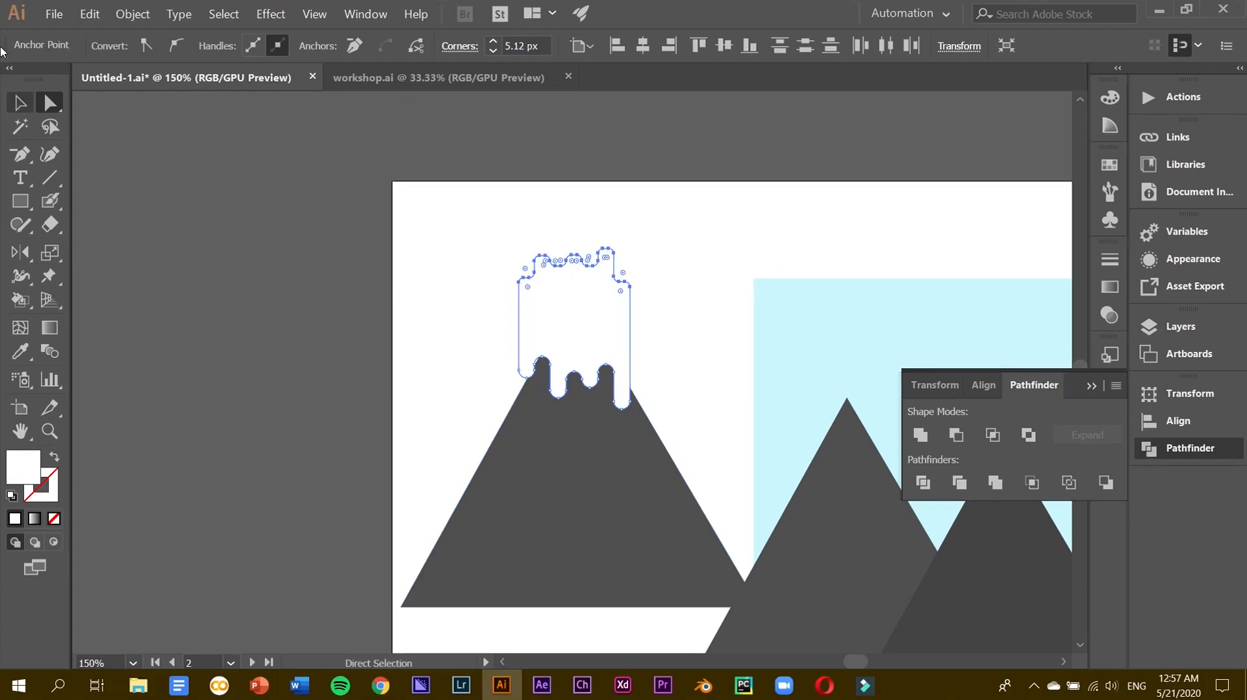
Move the light-blue sky rectangle back to fill the artboard.
{"action": "key", "text": "v"}
{"action": "left_click", "coordinate": [787, 295]}
{"action": "left_click_drag", "start_coordinate": [882, 290], "coordinate": [521, 193]}
Lower the snow cap onto the peak and select it together with the big mountain.
{"action": "left_click_drag", "start_coordinate": [574, 336], "coordinate": [604, 320]}
{"action": "left_click", "coordinate": [598, 504], "text": "shift"}
{"action": "left_click", "coordinate": [611, 144]}
{"action": "left_click", "coordinate": [621, 463], "text": "shift"}
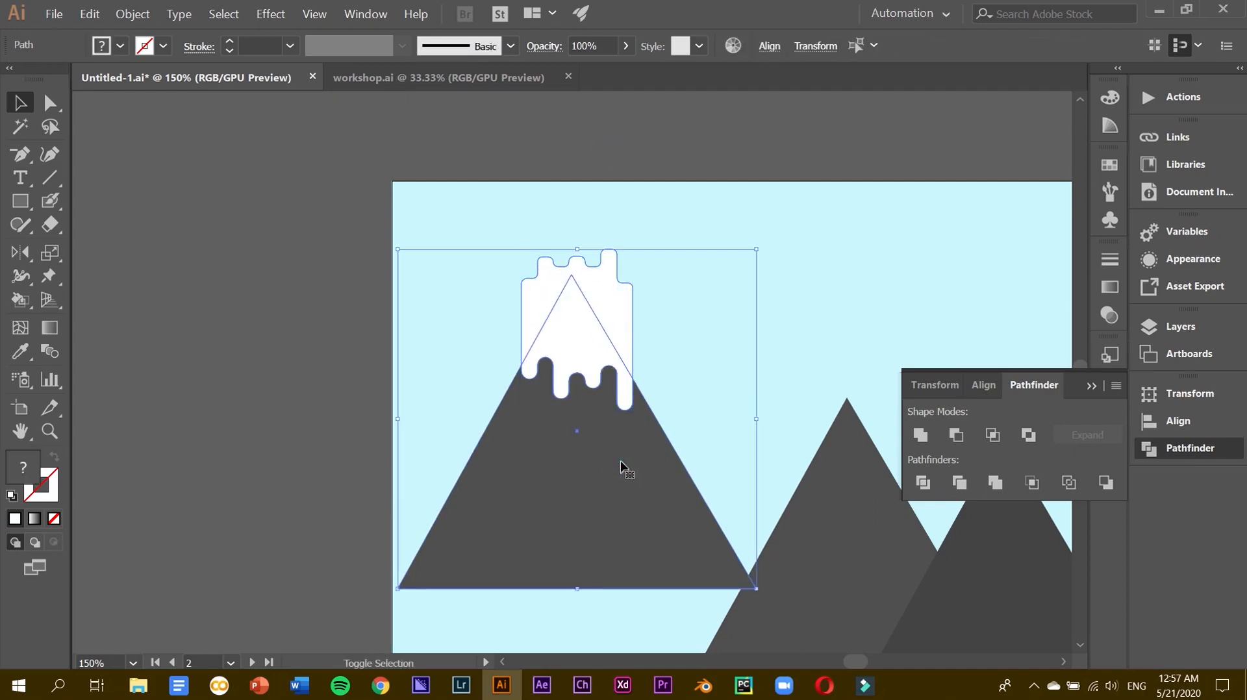
Trim the snow cap to the left mountain's peak by Shape Builder-deleting the overhanging snow.
{"action": "key", "text": "shift"}
{"action": "key", "text": "shift"}
{"action": "key", "text": "shift"}
{"action": "key", "text": "shift"}
{"action": "key", "text": "shift"}
{"action": "left_click", "coordinate": [409, 212]}
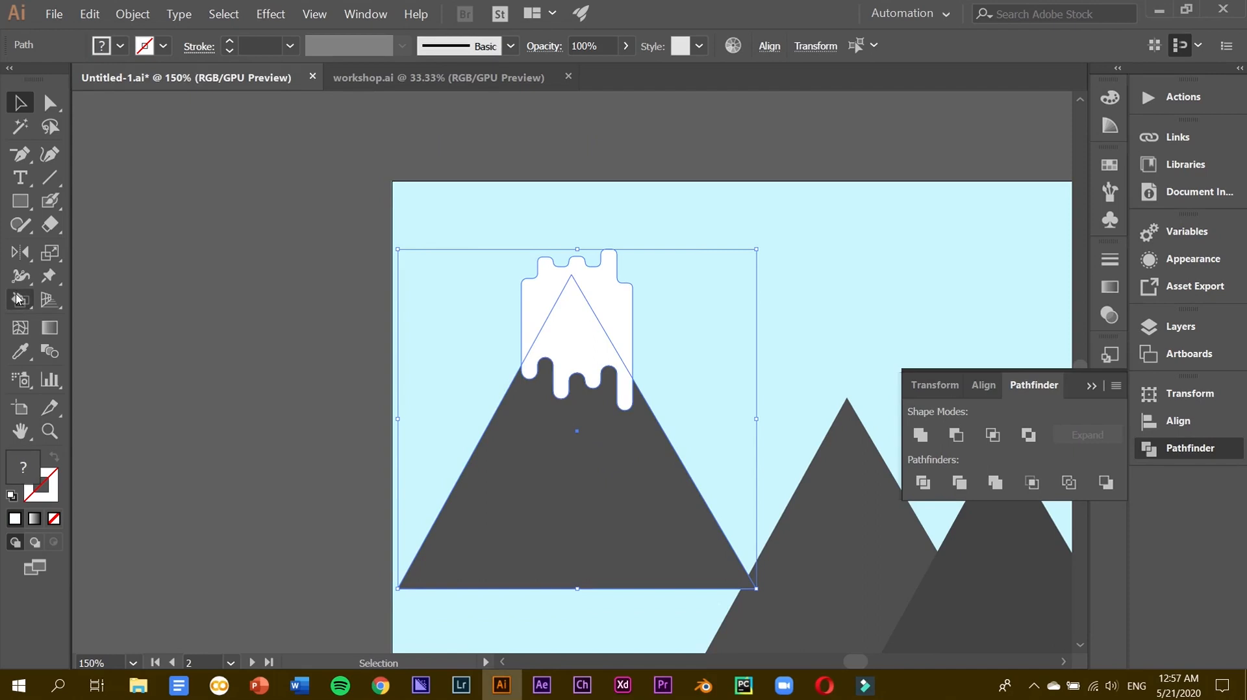
{"action": "mouse_move", "coordinate": [20, 300]}
{"action": "left_mouse_down"}
{"action": "mouse_move", "coordinate": [61, 321]}
{"action": "mouse_move", "coordinate": [84, 300]}
{"action": "left_mouse_up"}
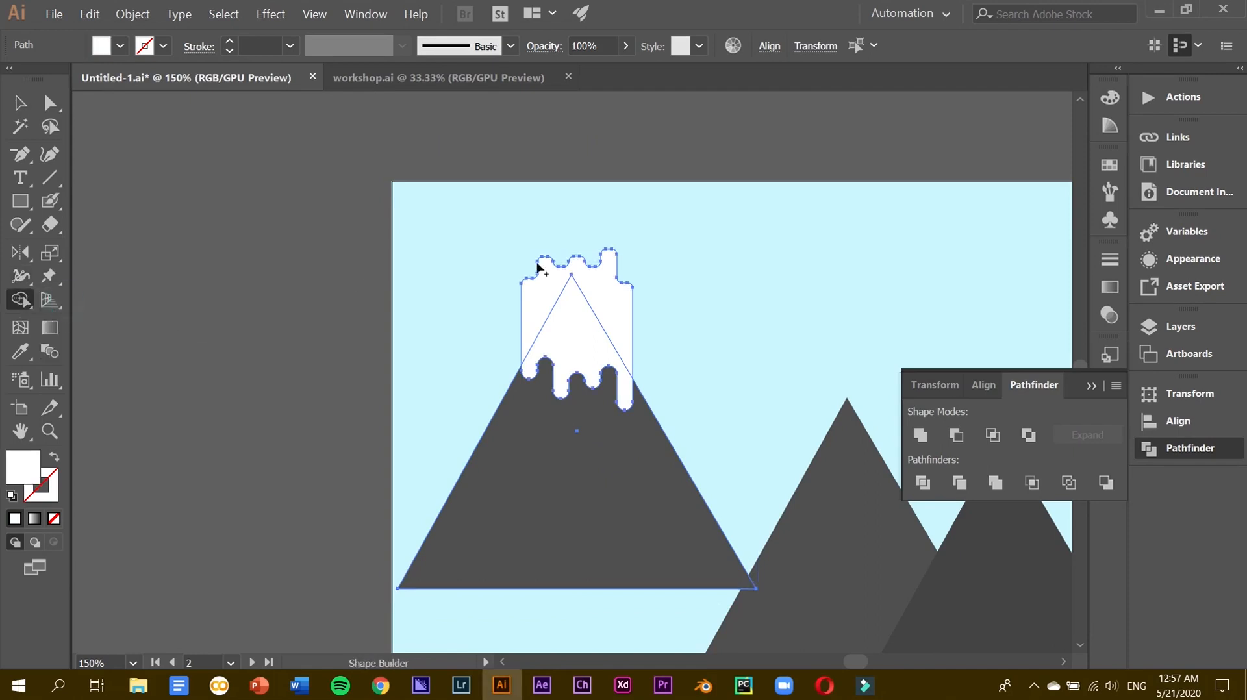
{"action": "left_click", "coordinate": [608, 308], "text": "alt"}
Move a snow shape toward the right mountain and delete the selected leftover piece.
{"action": "key", "text": "v"}
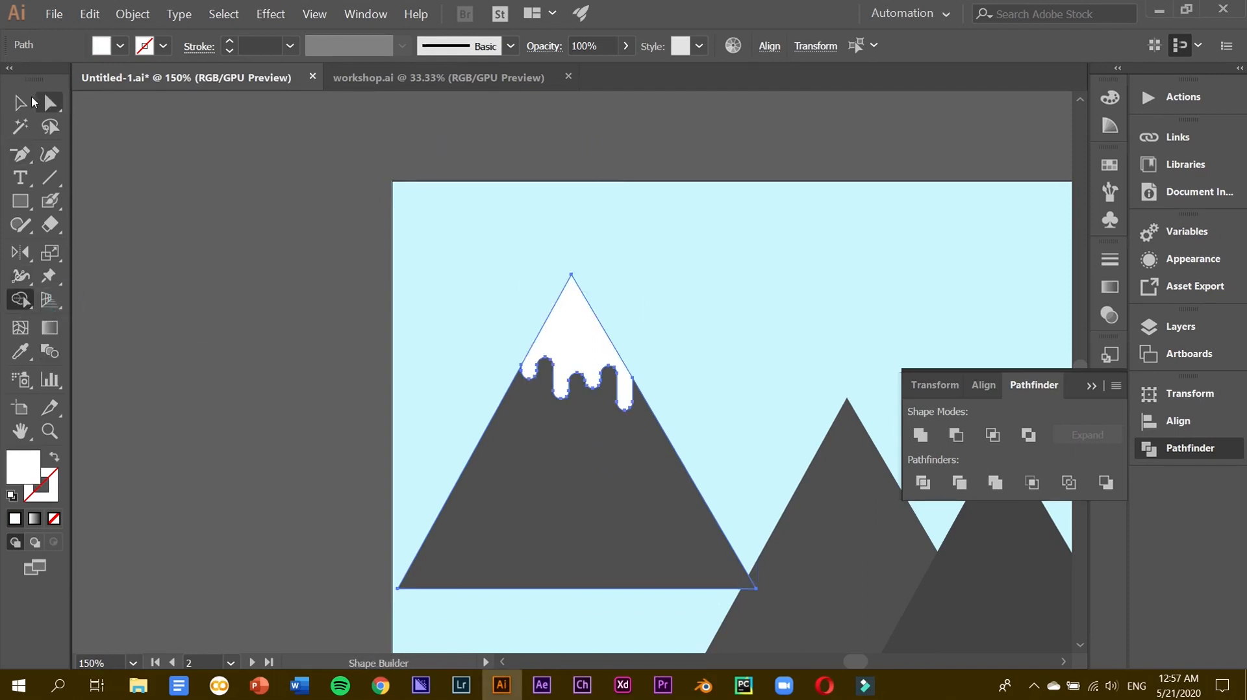
{"action": "left_click", "coordinate": [245, 377]}
{"action": "left_click_drag", "start_coordinate": [558, 351], "coordinate": [834, 469]}
{"action": "left_click", "coordinate": [565, 425]}
{"action": "key", "text": "Delete"}
{"action": "scroll", "coordinate": [560, 425], "scroll_direction": "right", "scroll_amount": 3}
{"action": "scroll", "coordinate": [559, 424], "scroll_direction": "right", "scroll_amount": 2}
{"action": "scroll", "coordinate": [558, 423], "scroll_direction": "down", "scroll_amount": 3}
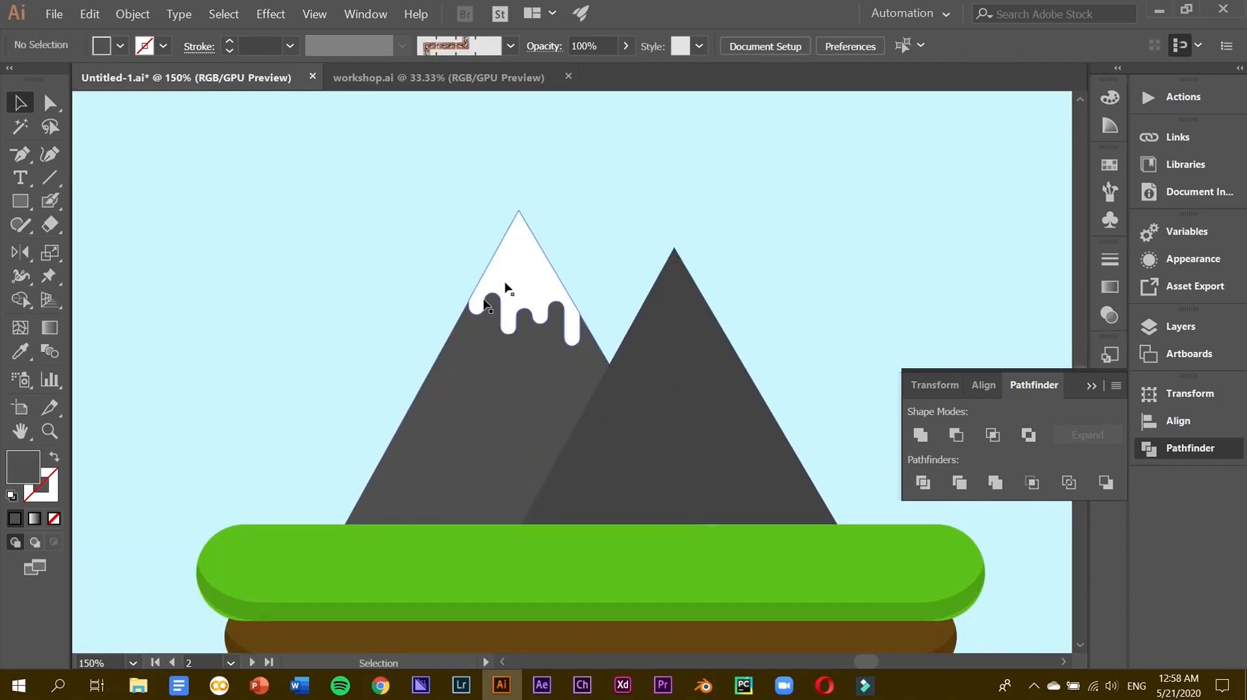
Alt-drag a copy of the snow cap onto the right peak, shrink it and nudge it into place.
{"action": "left_click_drag", "start_coordinate": [518, 273], "coordinate": [673, 310]}
{"action": "left_click_drag", "start_coordinate": [737, 384], "coordinate": [709, 351]}
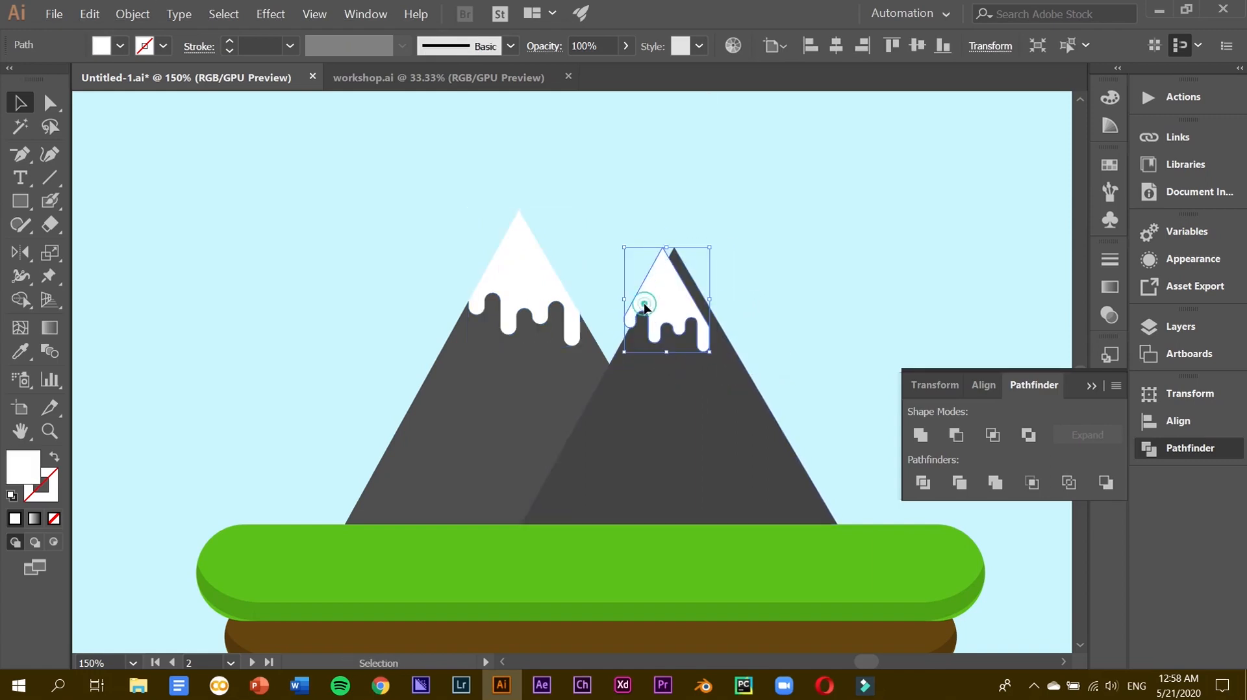
{"action": "left_click_drag", "start_coordinate": [658, 306], "coordinate": [652, 330]}
{"action": "left_click", "coordinate": [675, 262]}
{"action": "key", "text": "ctrl+plus"}
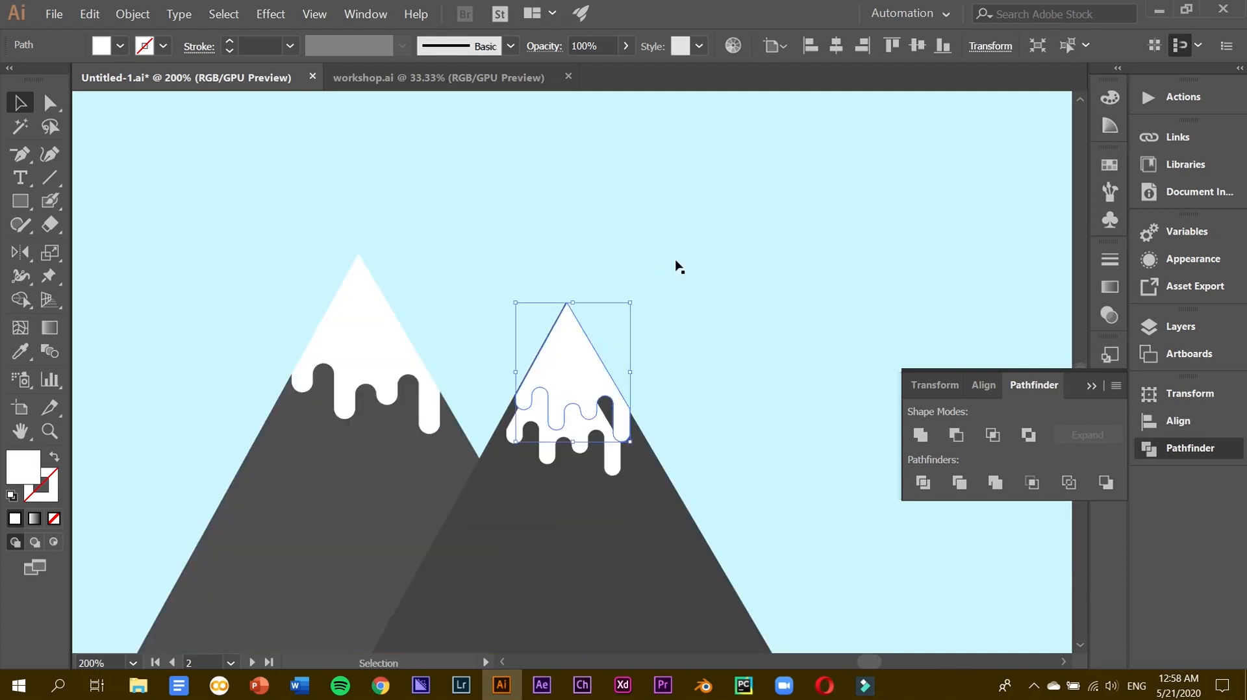
{"action": "key", "text": "Left"}
{"action": "key", "text": "Up"}
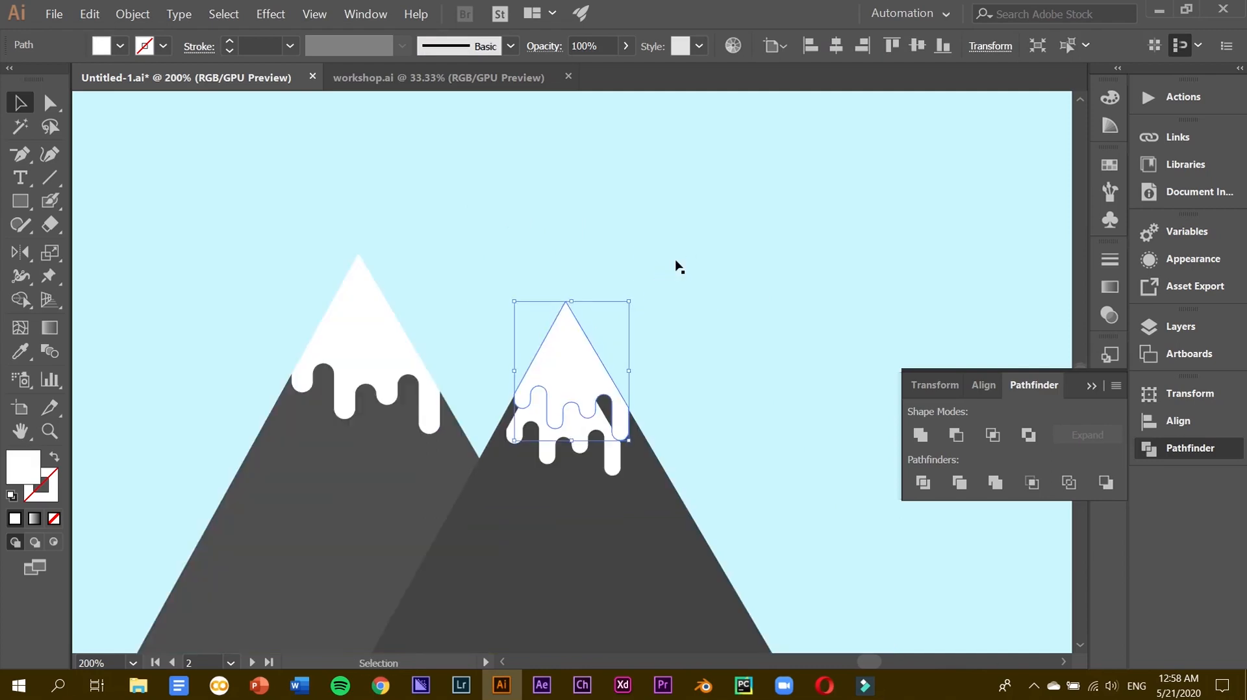
Resize and shift the lower snow copy to fit the right peak, then show the Layers panel.
{"action": "left_click", "coordinate": [583, 429]}
{"action": "left_click_drag", "start_coordinate": [621, 477], "coordinate": [758, 682]}
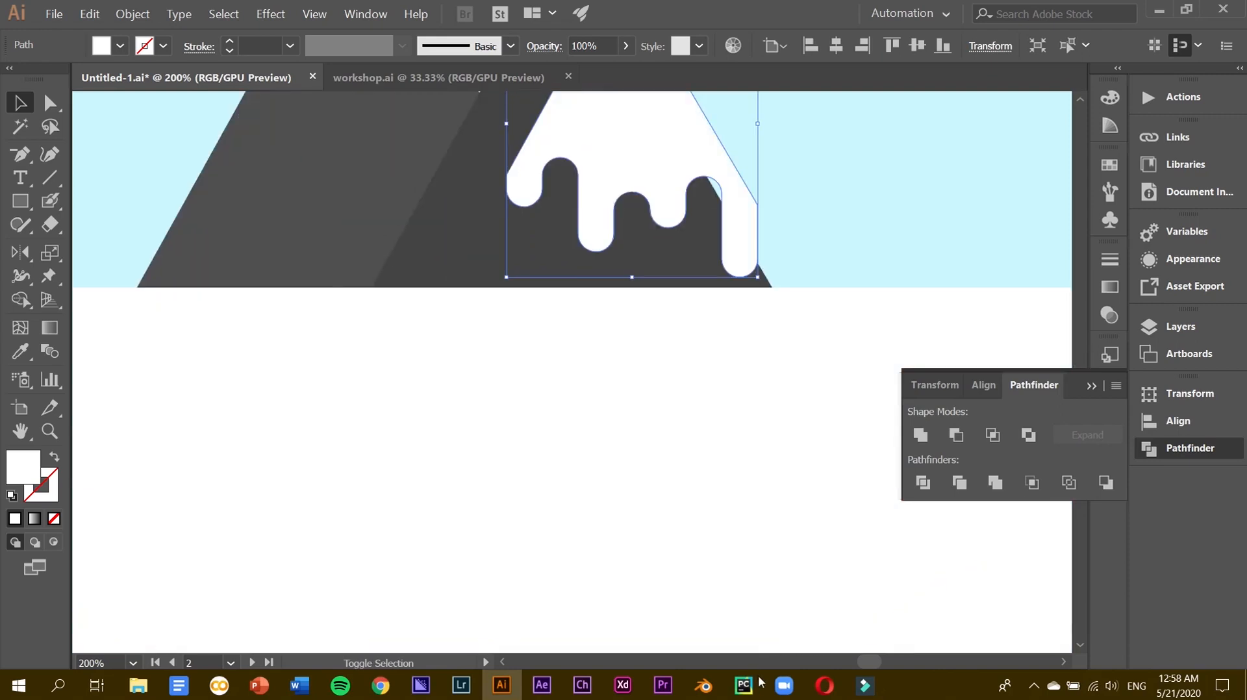
{"action": "key", "text": "ctrl+minus"}
{"action": "left_click_drag", "start_coordinate": [568, 387], "coordinate": [526, 359]}
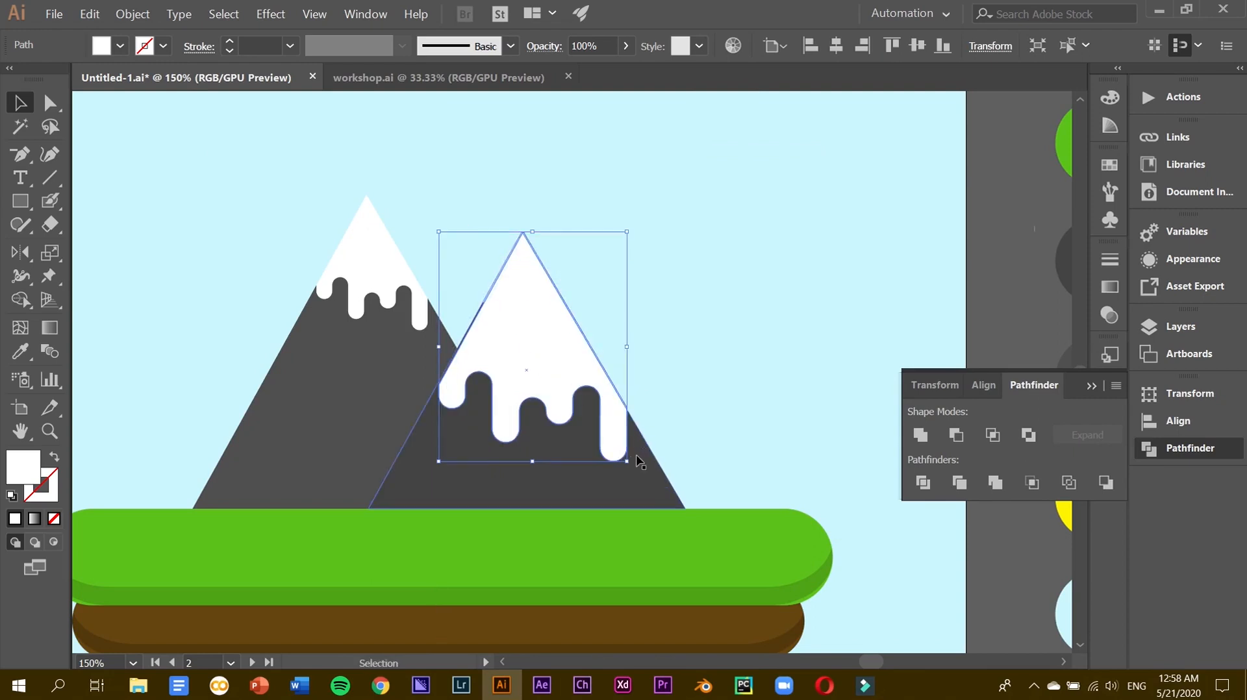
{"action": "left_click_drag", "start_coordinate": [628, 461], "coordinate": [570, 419]}
{"action": "key", "text": "ctrl+z"}
{"action": "left_click_drag", "start_coordinate": [626, 460], "coordinate": [585, 410]}
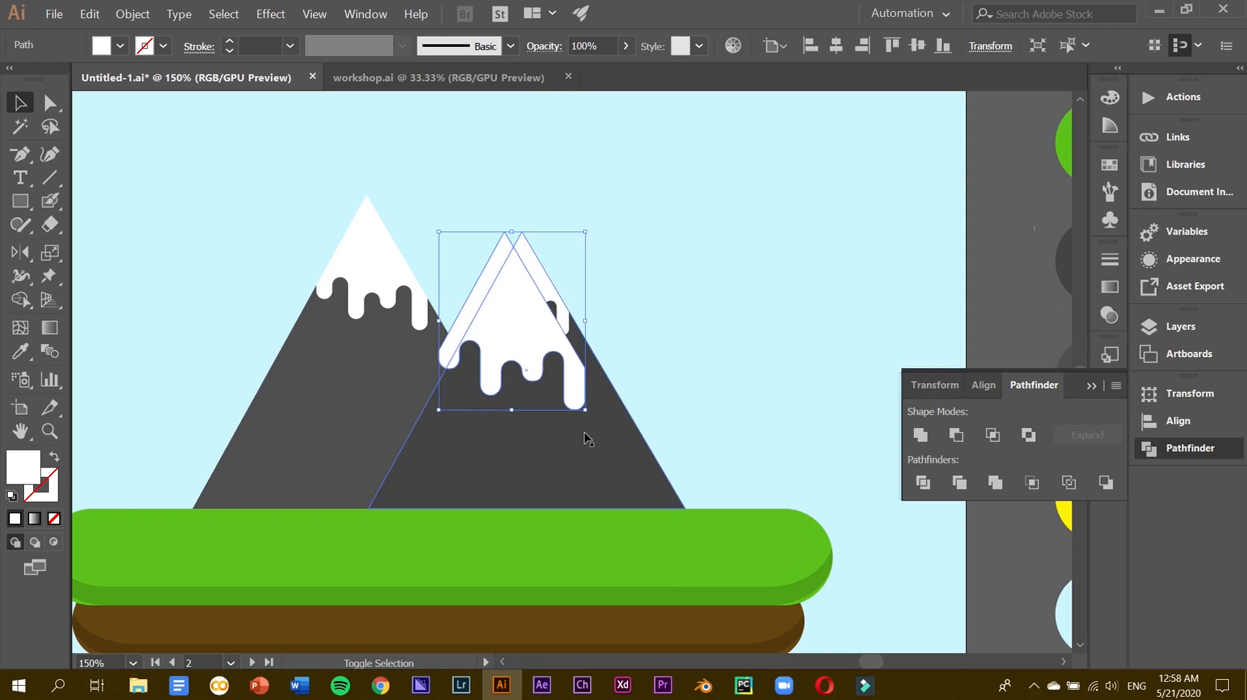
{"action": "left_click_drag", "start_coordinate": [498, 323], "coordinate": [528, 323]}
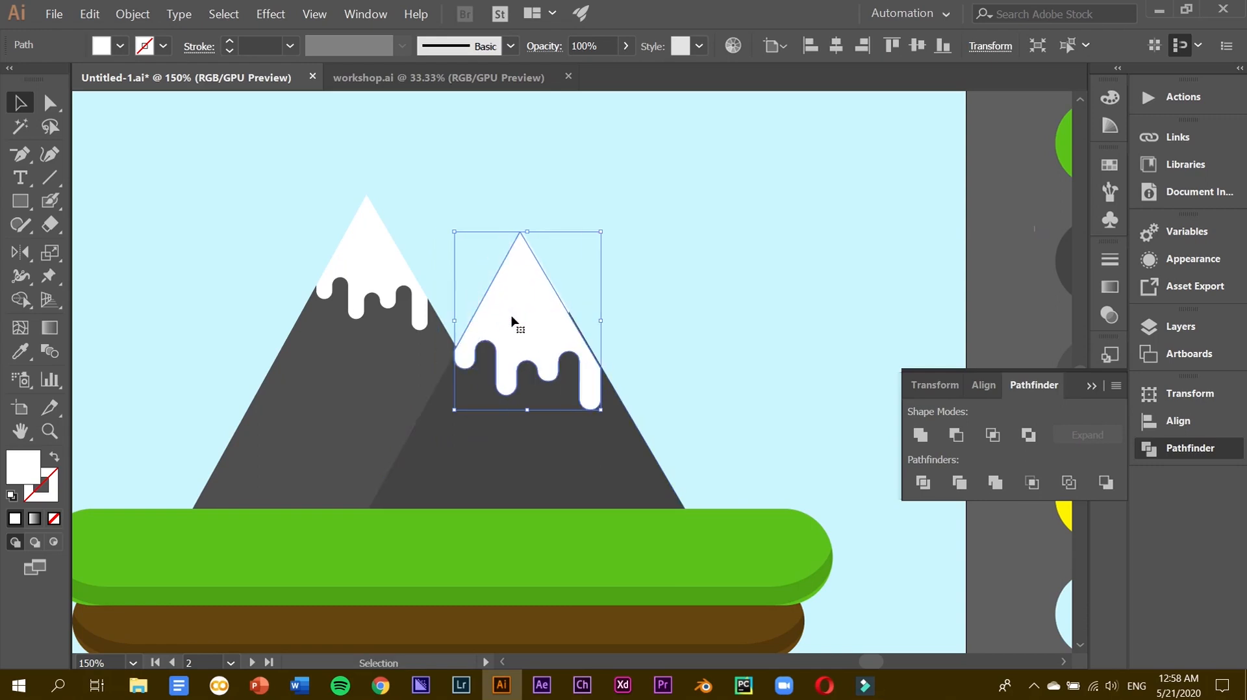
{"action": "left_click", "coordinate": [1156, 332]}
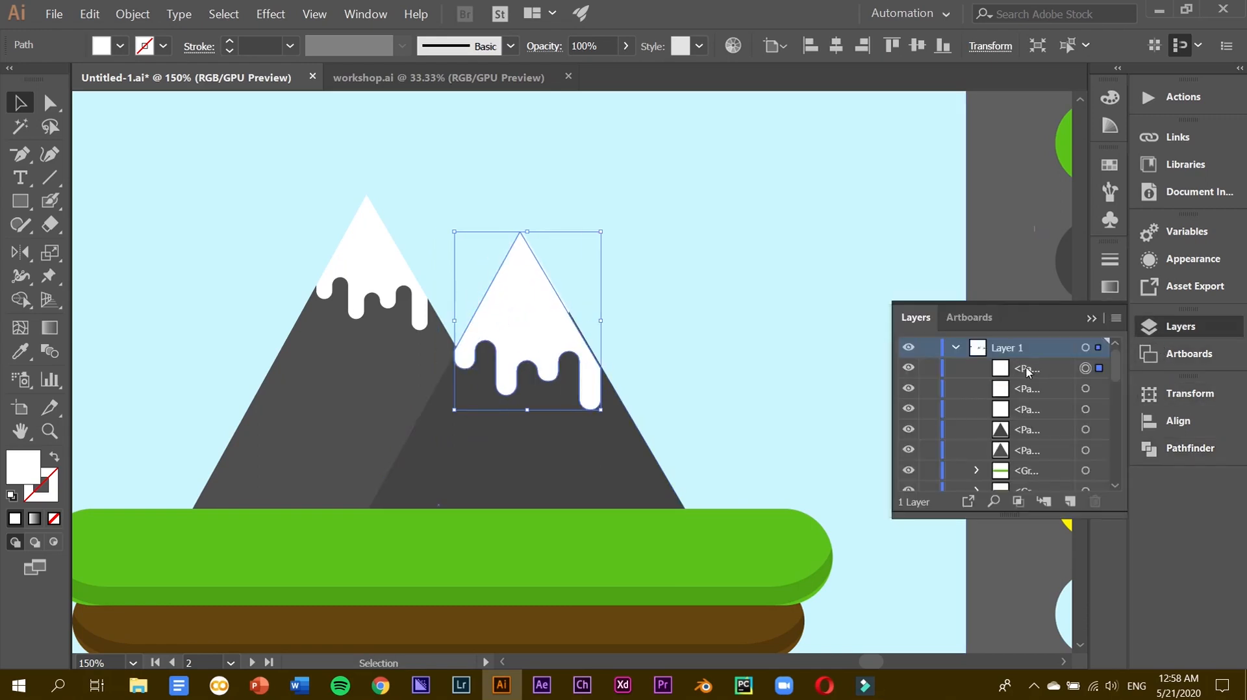
Give the drip shape 20% opacity and nudge it slightly left.
{"action": "double_click", "coordinate": [599, 43]}
{"action": "type", "text": "20"}
{"action": "key", "text": "Return"}
{"action": "left_click", "coordinate": [531, 290]}
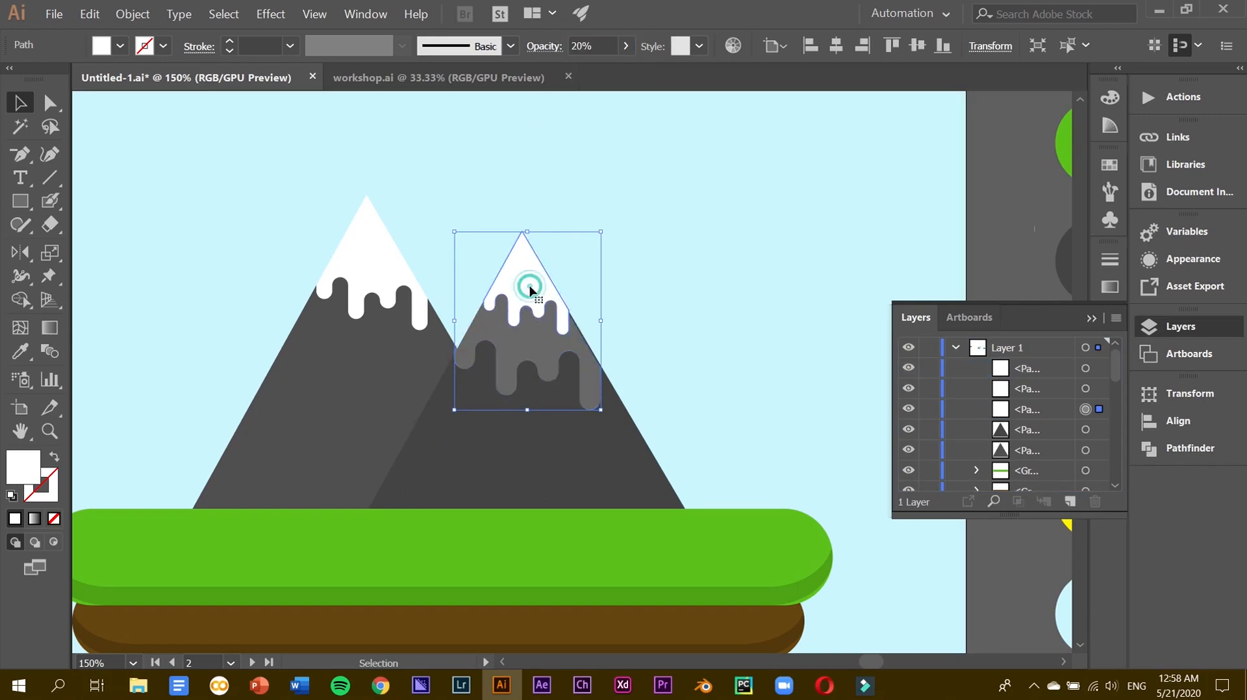
{"action": "left_click", "coordinate": [584, 371]}
{"action": "left_click", "coordinate": [584, 370]}
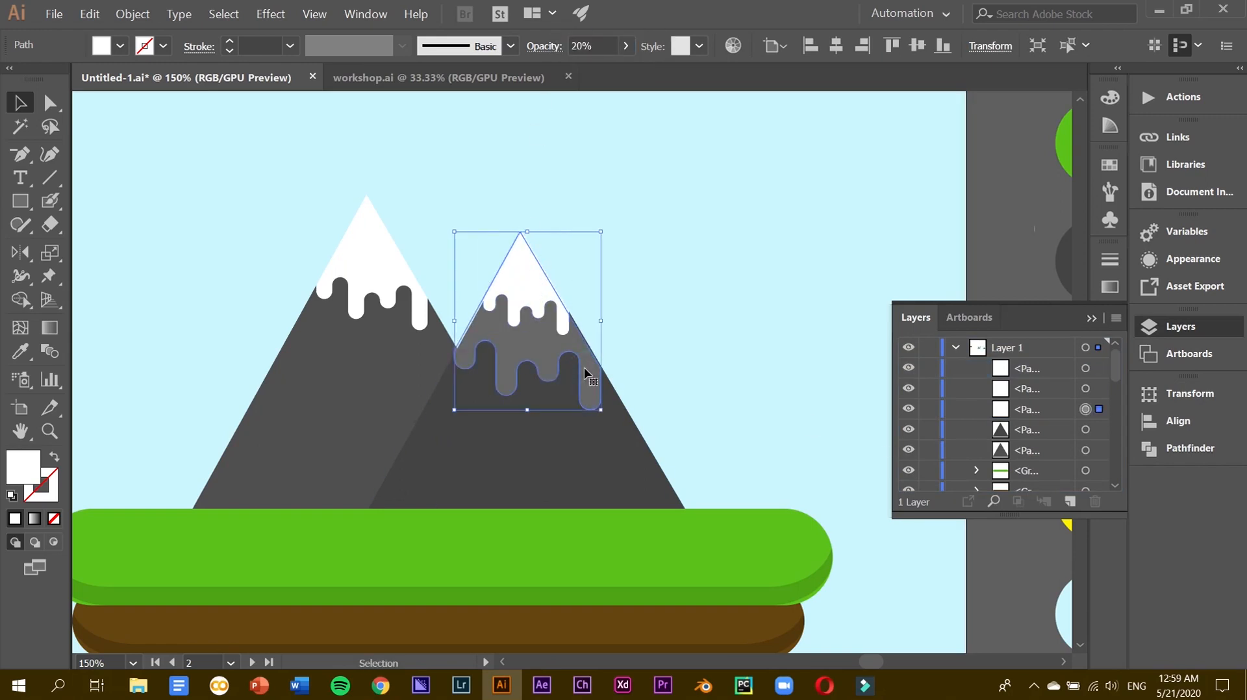
{"action": "key", "text": "Left"}
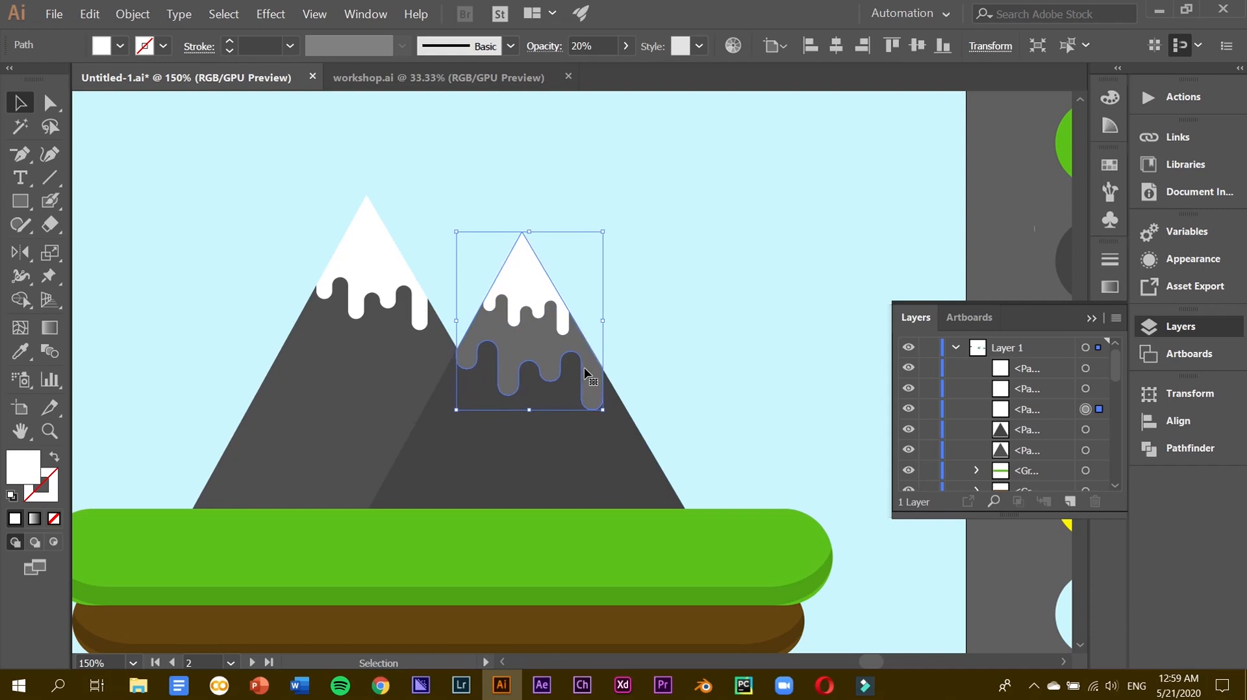
Lower the drip shape's opacity to 15%, then to 5%.
{"action": "left_click", "coordinate": [1001, 279]}
{"action": "left_click", "coordinate": [575, 343]}
{"action": "left_click_drag", "start_coordinate": [611, 47], "coordinate": [497, 49]}
{"action": "type", "text": "15"}
{"action": "key", "text": "Return"}
{"action": "left_click_drag", "start_coordinate": [607, 47], "coordinate": [560, 49]}
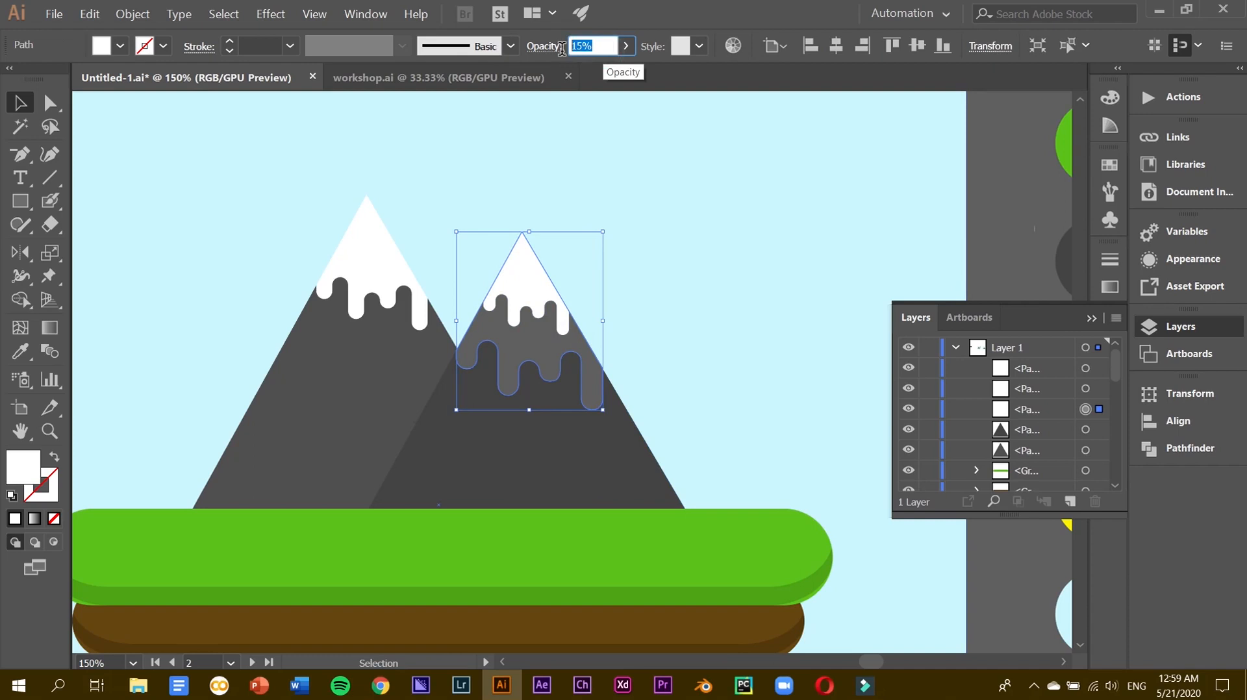
{"action": "type", "text": "5"}
{"action": "key", "text": "Return"}
Alt-drag a copy of the faint drip shape onto the left mountain.
{"action": "left_click", "coordinate": [984, 211]}
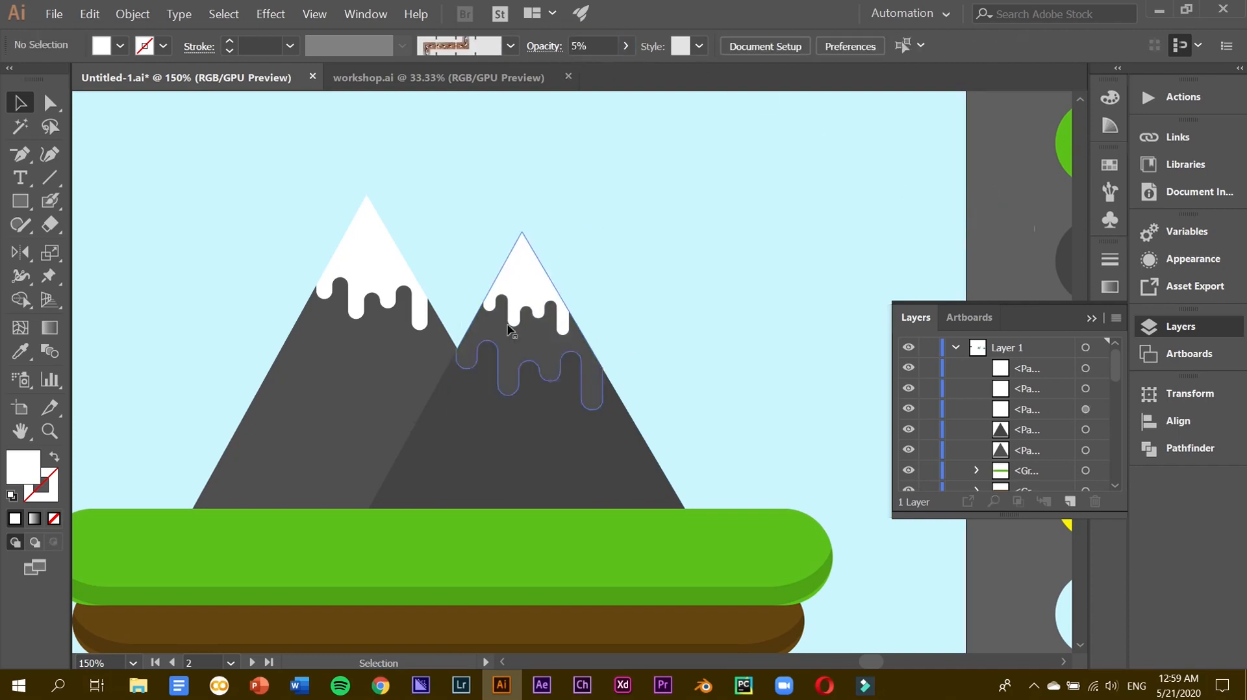
{"action": "left_click", "coordinate": [497, 342]}
{"action": "left_click_drag", "start_coordinate": [496, 342], "coordinate": [341, 312]}
Enlarge the drip copy for the left mountain, position it and place it behind the mountain.
{"action": "left_click_drag", "start_coordinate": [472, 407], "coordinate": [497, 432]}
{"action": "left_click_drag", "start_coordinate": [369, 356], "coordinate": [345, 351]}
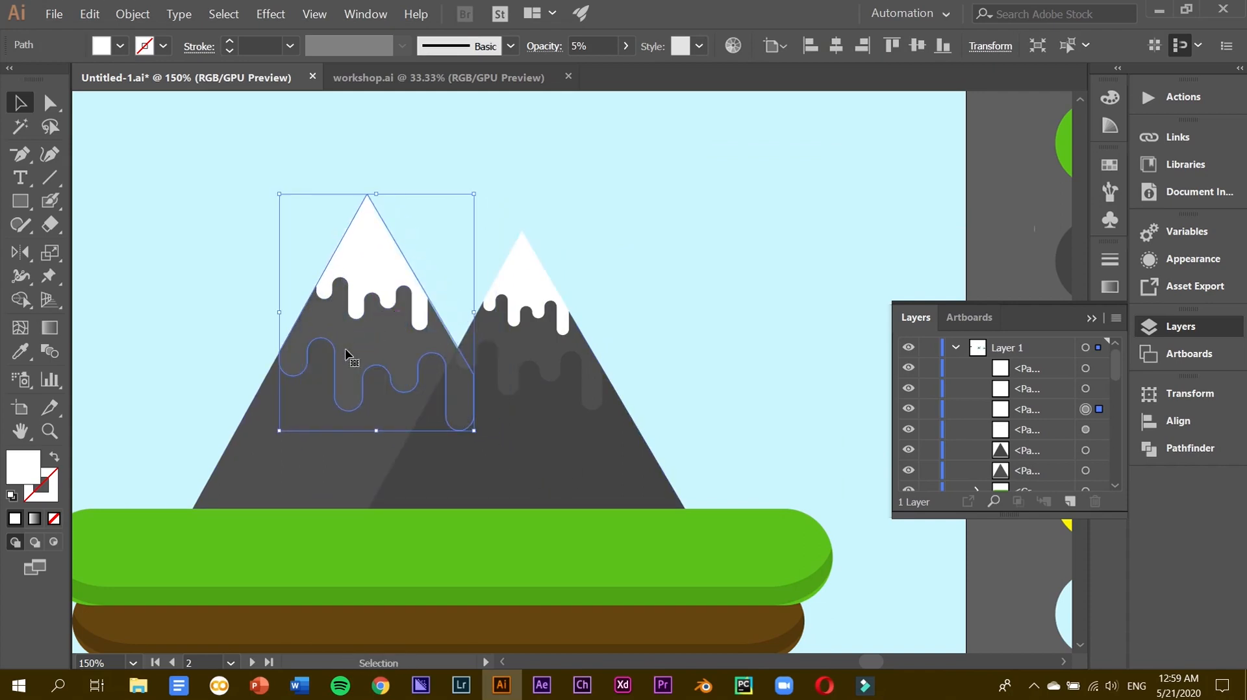
{"action": "key", "text": "Down"}
{"action": "key", "text": "Down"}
{"action": "key", "text": "Down"}
{"action": "key", "text": "Left"}
{"action": "key", "text": "Right"}
{"action": "key", "text": "Left"}
{"action": "key", "text": "Left"}
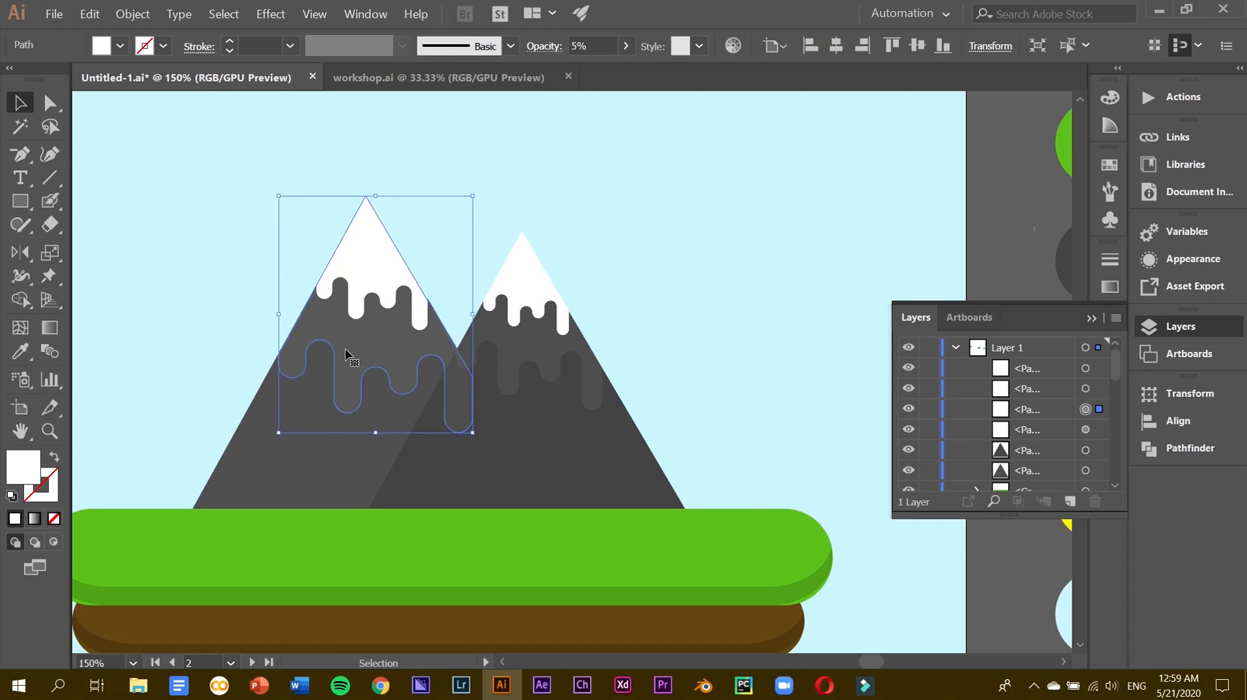
{"action": "left_click_drag", "start_coordinate": [1016, 419], "coordinate": [1021, 467]}
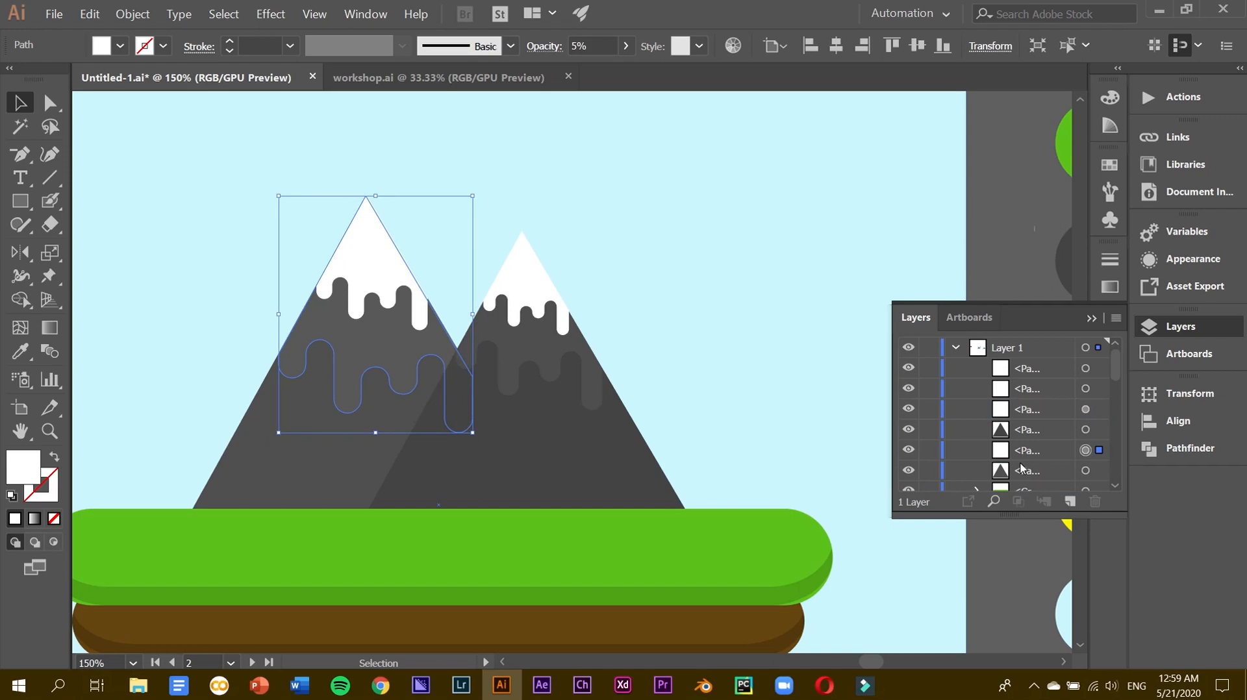
{"action": "left_click", "coordinate": [987, 210]}
{"action": "left_click", "coordinate": [370, 340]}
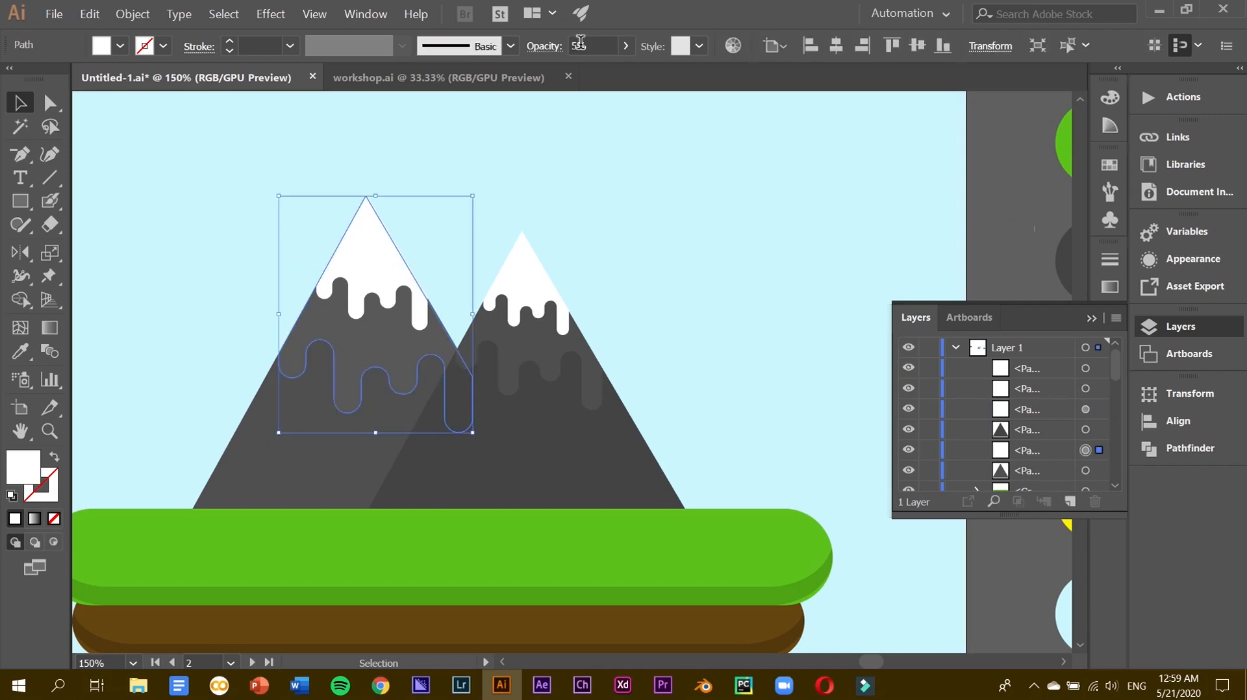
Nudge the left drip copy slightly right and up.
{"action": "key", "text": "ctrl+plus"}
{"action": "key", "text": "ctrl+plus"}
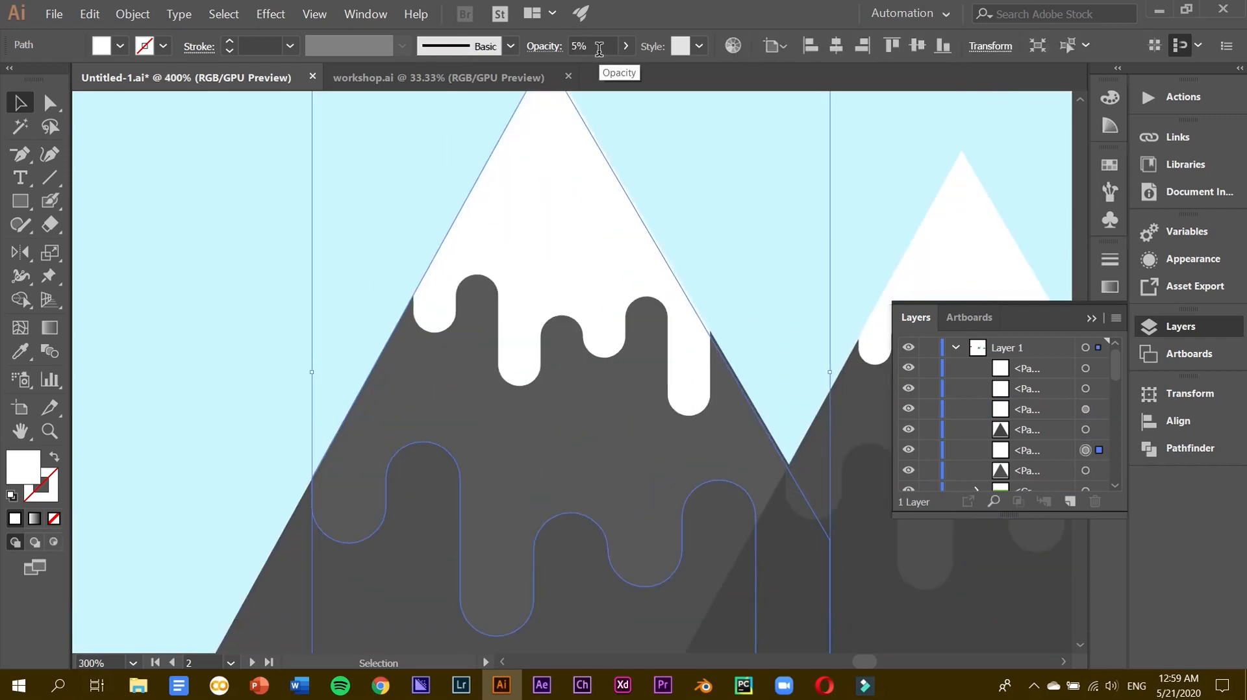
{"action": "key", "text": "Right"}
{"action": "key", "text": "Up"}
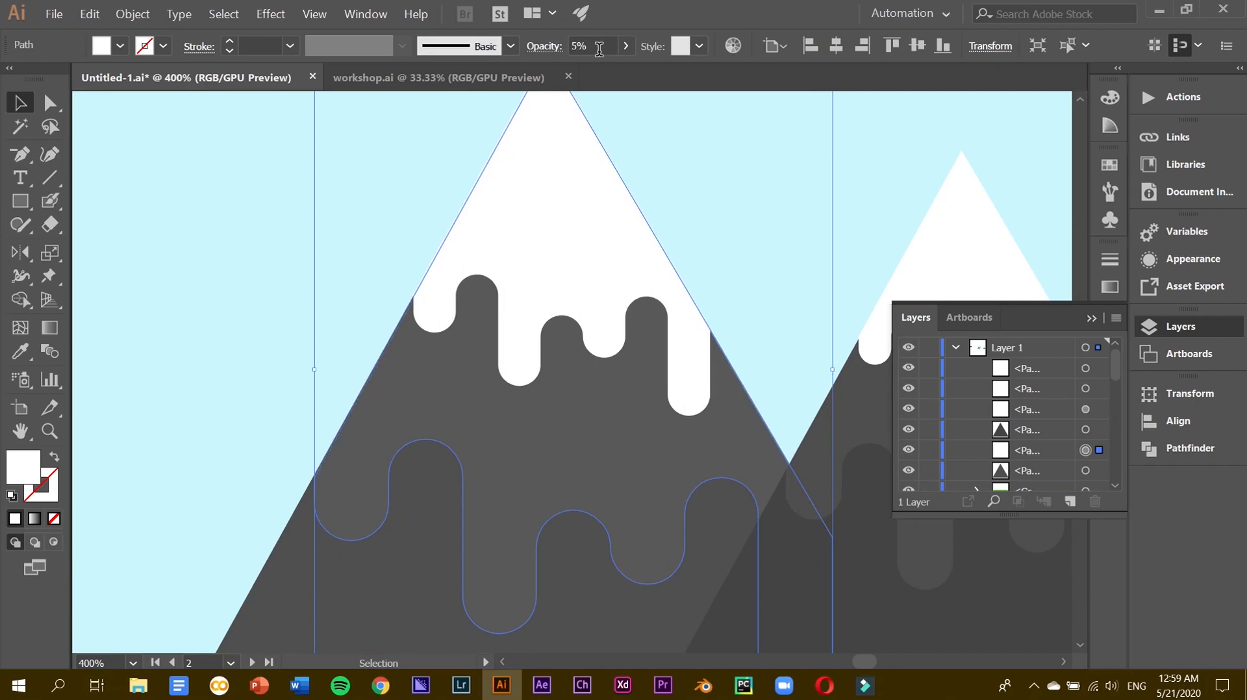
{"action": "scroll", "coordinate": [596, 120], "scroll_direction": "up", "scroll_amount": 2}
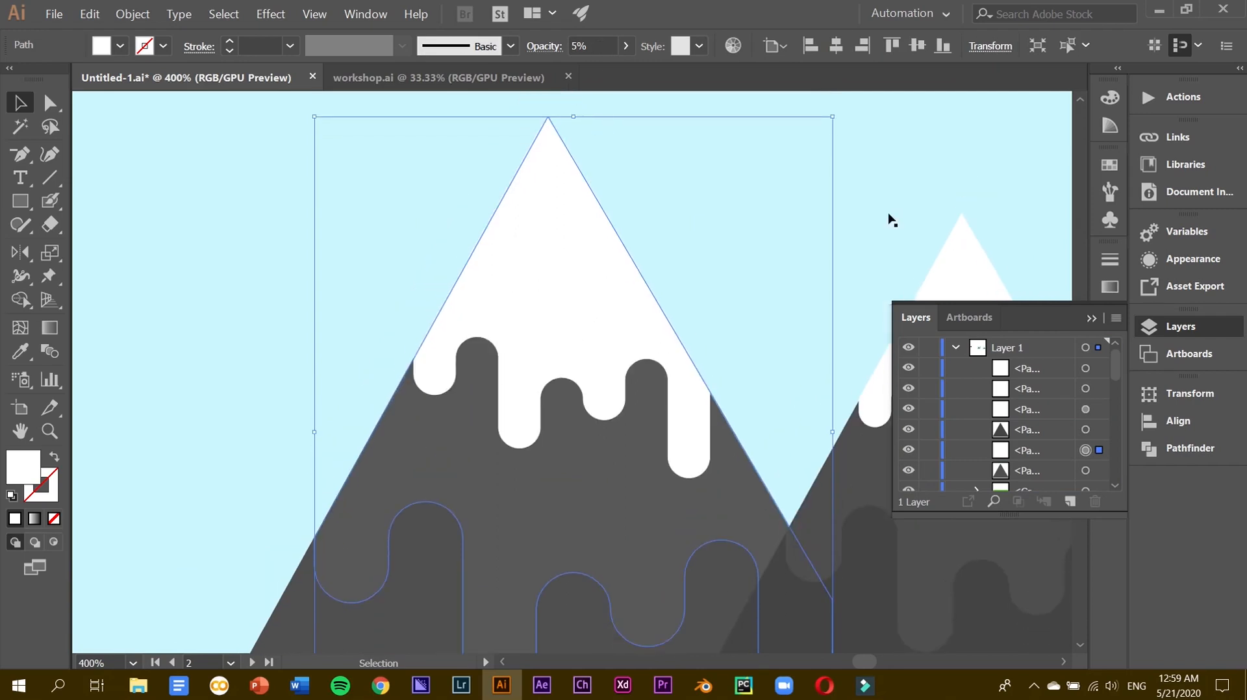
{"action": "key", "text": "ctrl+minus"}
{"action": "key", "text": "ctrl+minus"}
{"action": "key", "text": "ctrl+minus"}
{"action": "key", "text": "ctrl+minus"}
Enlarge the right mountain's wavy shadow and shift it slightly left.
{"action": "left_click", "coordinate": [682, 414]}
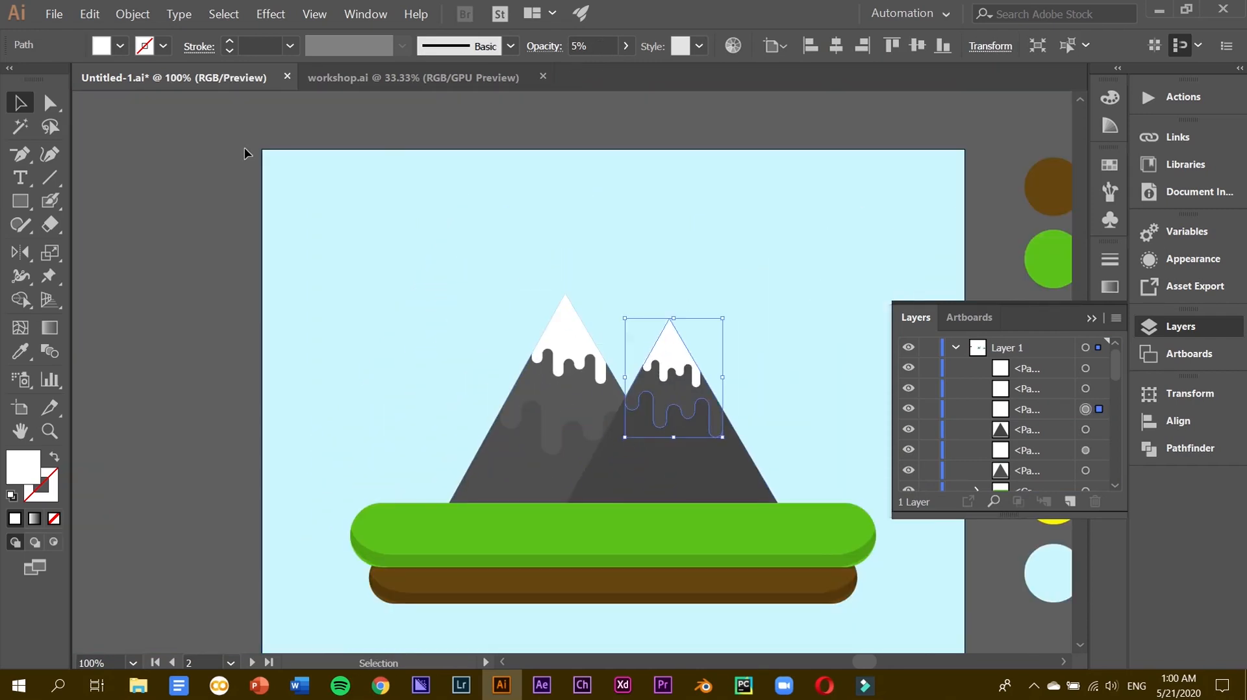
{"action": "left_click_drag", "start_coordinate": [627, 436], "coordinate": [611, 493]}
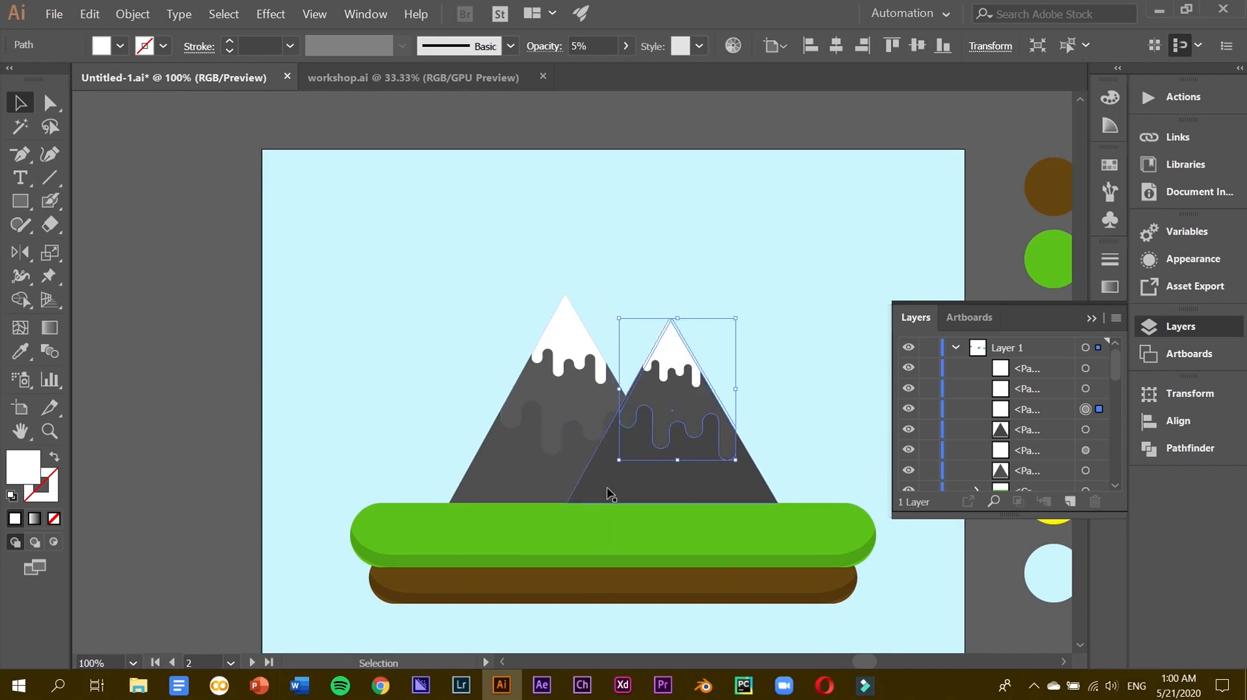
{"action": "key", "text": "Left"}
{"action": "key", "text": "Left"}
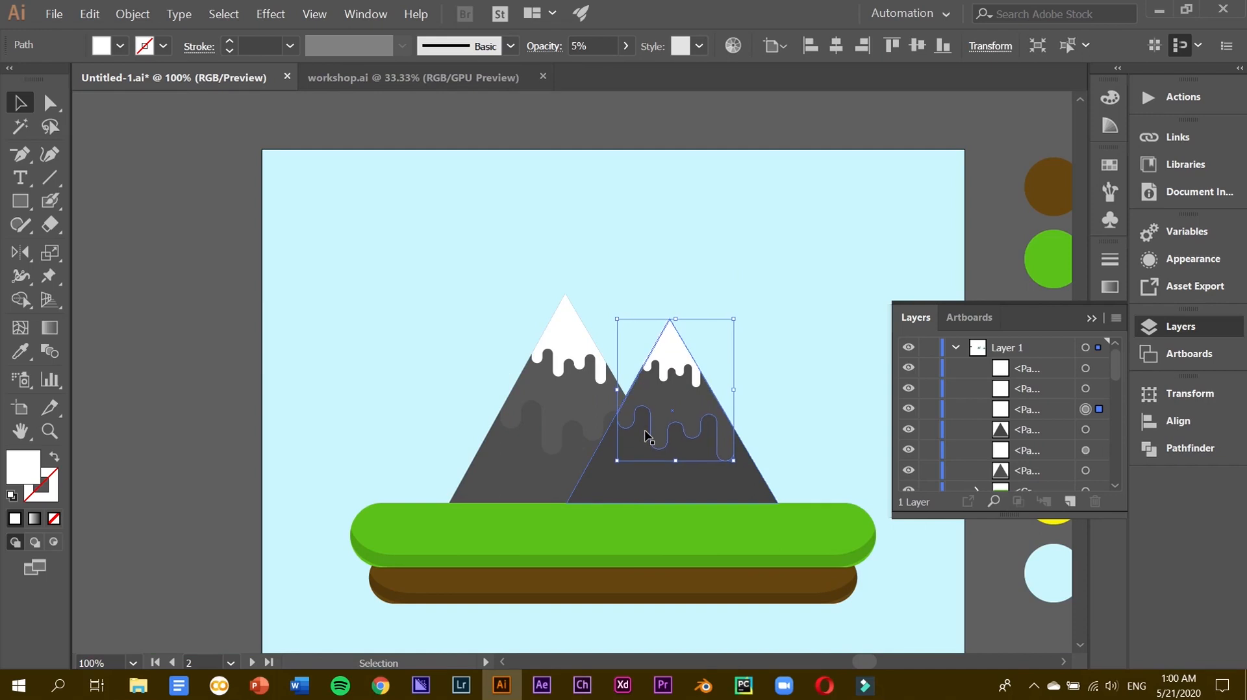
{"action": "left_click", "coordinate": [699, 128]}
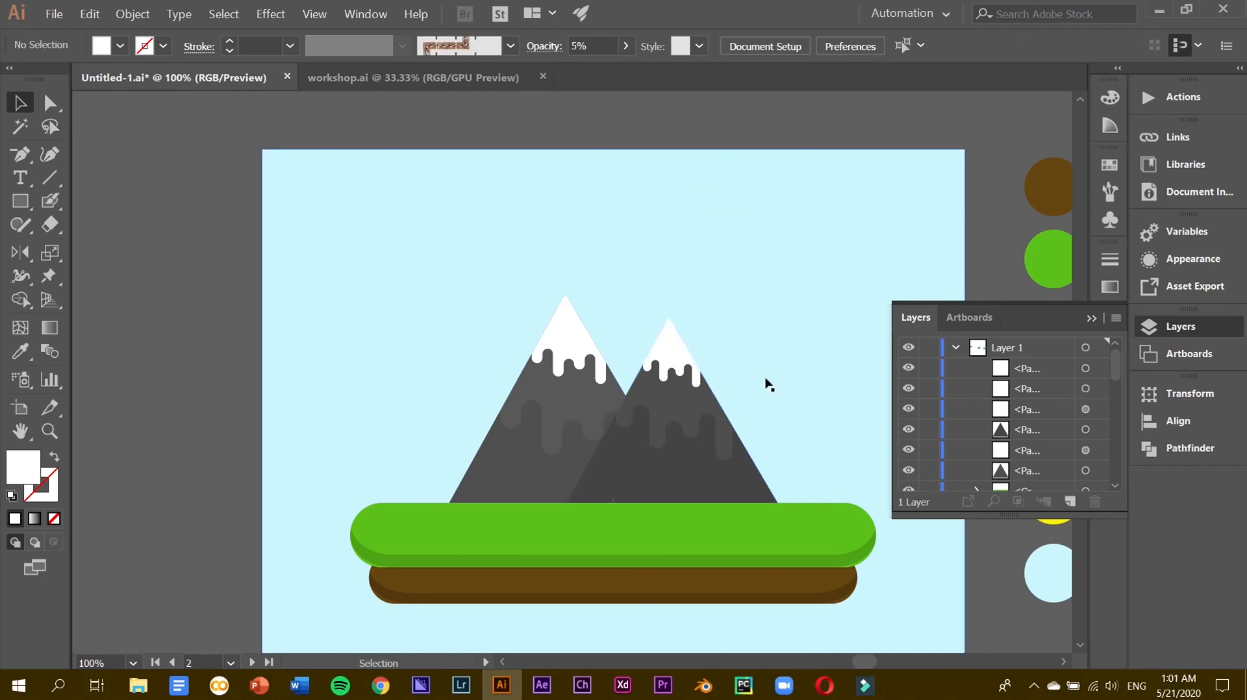
Enlarge the left mountain's wavy shadow and nudge it slightly left.
{"action": "left_click", "coordinate": [644, 468]}
{"action": "left_click_drag", "start_coordinate": [645, 471], "coordinate": [663, 498]}
{"action": "key", "text": "shift+Left"}
{"action": "key", "text": "shift+Left"}
{"action": "key", "text": "Right"}
{"action": "key", "text": "Right"}
{"action": "key", "text": "Right"}
{"action": "key", "text": "Right"}
{"action": "key", "text": "Right"}
{"action": "key", "text": "Right"}
{"action": "key", "text": "Right"}
{"action": "key", "text": "Right"}
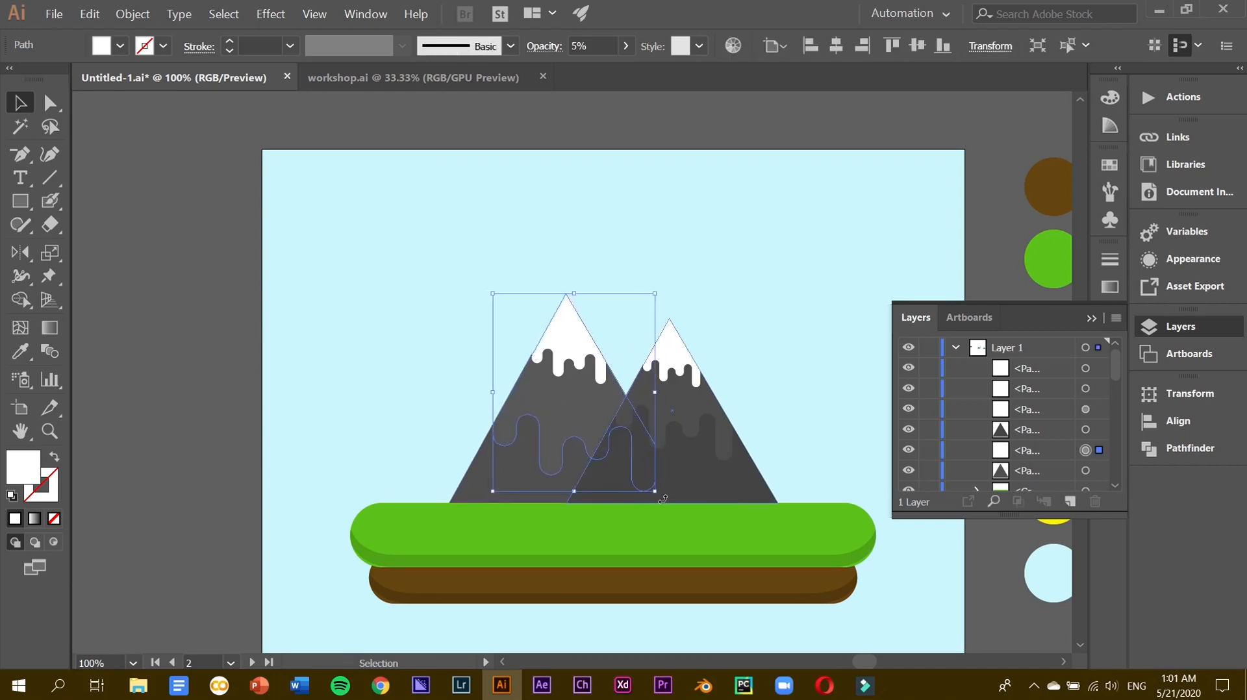
{"action": "left_click", "coordinate": [761, 117]}
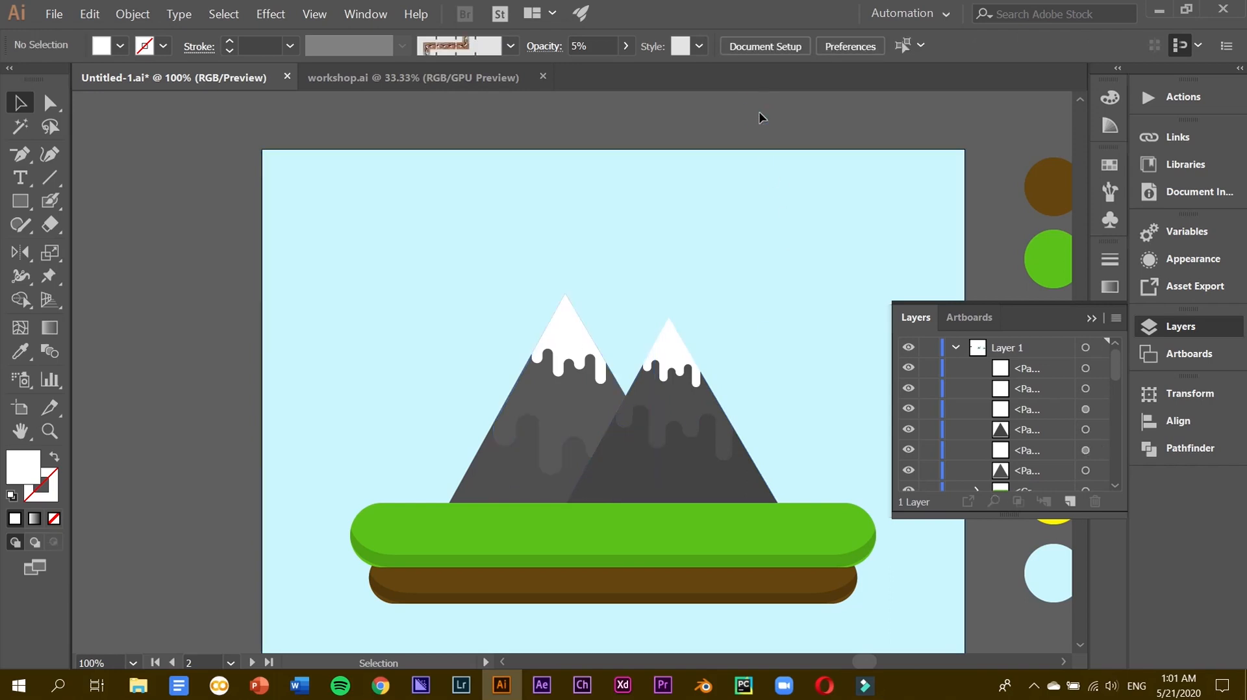
Reselect and check the left mountain's wavy shadow shape.
{"action": "left_click", "coordinate": [589, 399]}
{"action": "scroll", "coordinate": [589, 399], "scroll_direction": "up", "scroll_amount": 3}
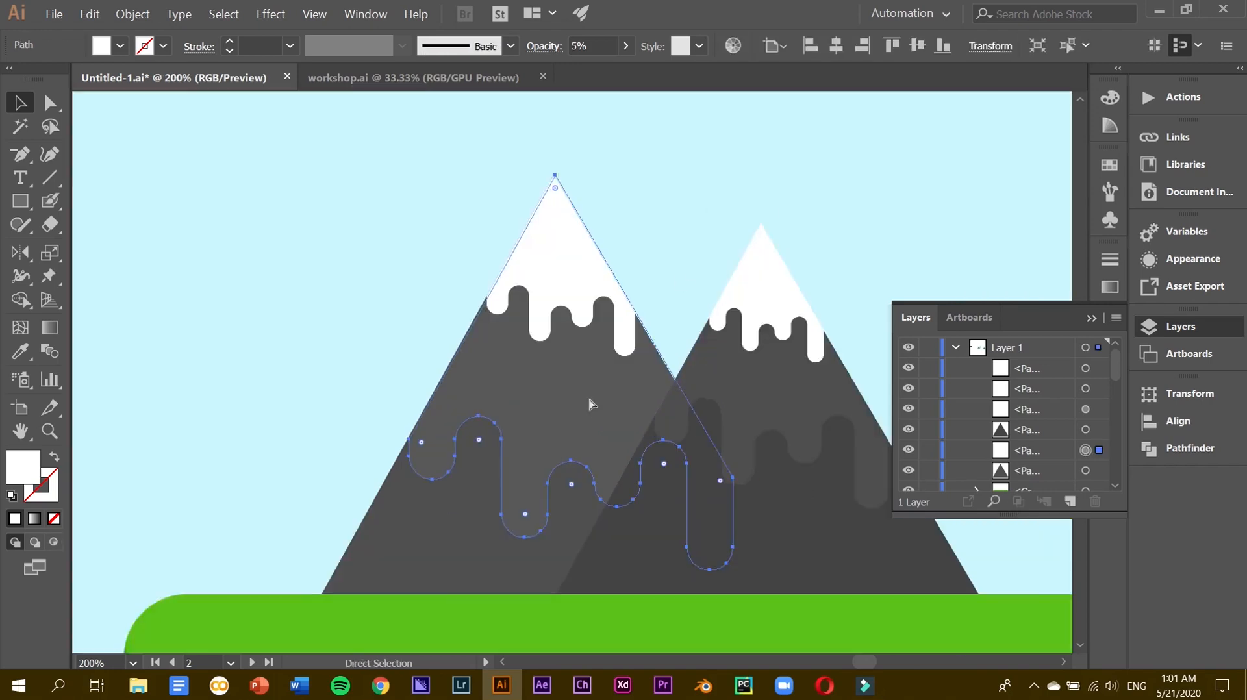
{"action": "left_click", "coordinate": [724, 270]}
{"action": "scroll", "coordinate": [724, 270], "scroll_direction": "down", "scroll_amount": 4}
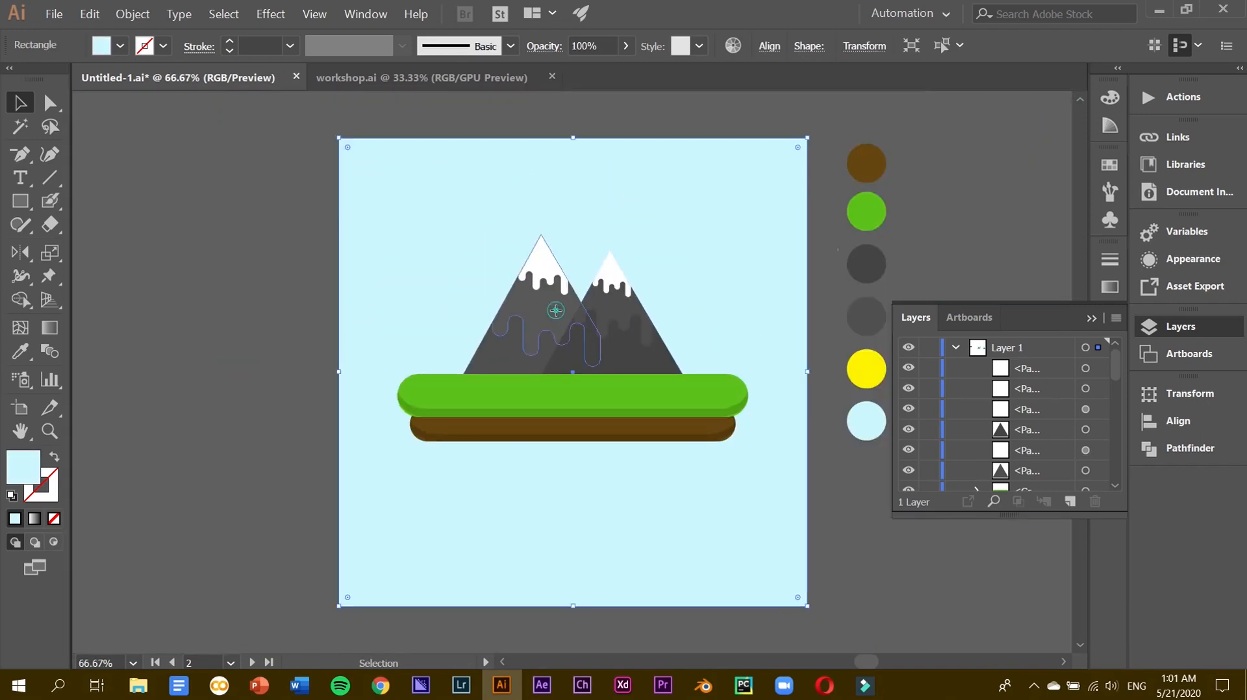
{"action": "left_click", "coordinate": [557, 316]}
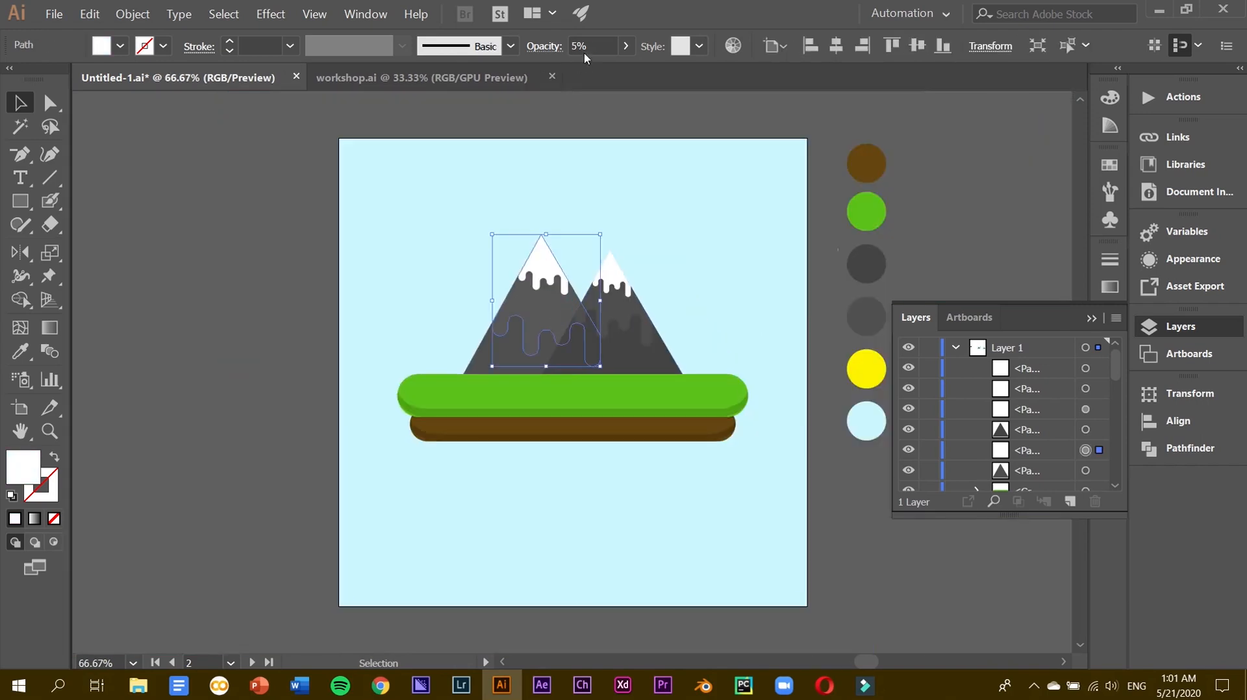
{"action": "left_click", "coordinate": [243, 329]}
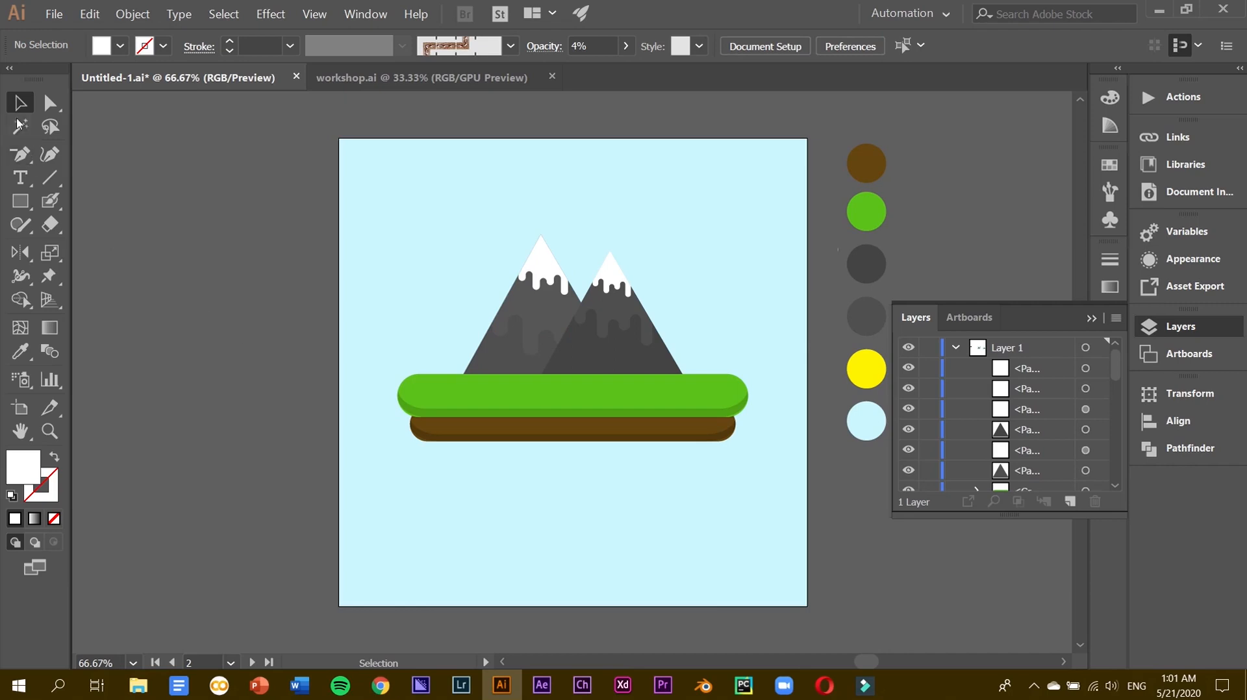
{"action": "left_click", "coordinate": [21, 201]}
Draw a rectangle over the left mountain's left half and trim it into a half-mountain triangle.
{"action": "left_click_drag", "start_coordinate": [473, 223], "coordinate": [541, 374]}
{"action": "left_click_drag", "start_coordinate": [470, 300], "coordinate": [464, 299]}
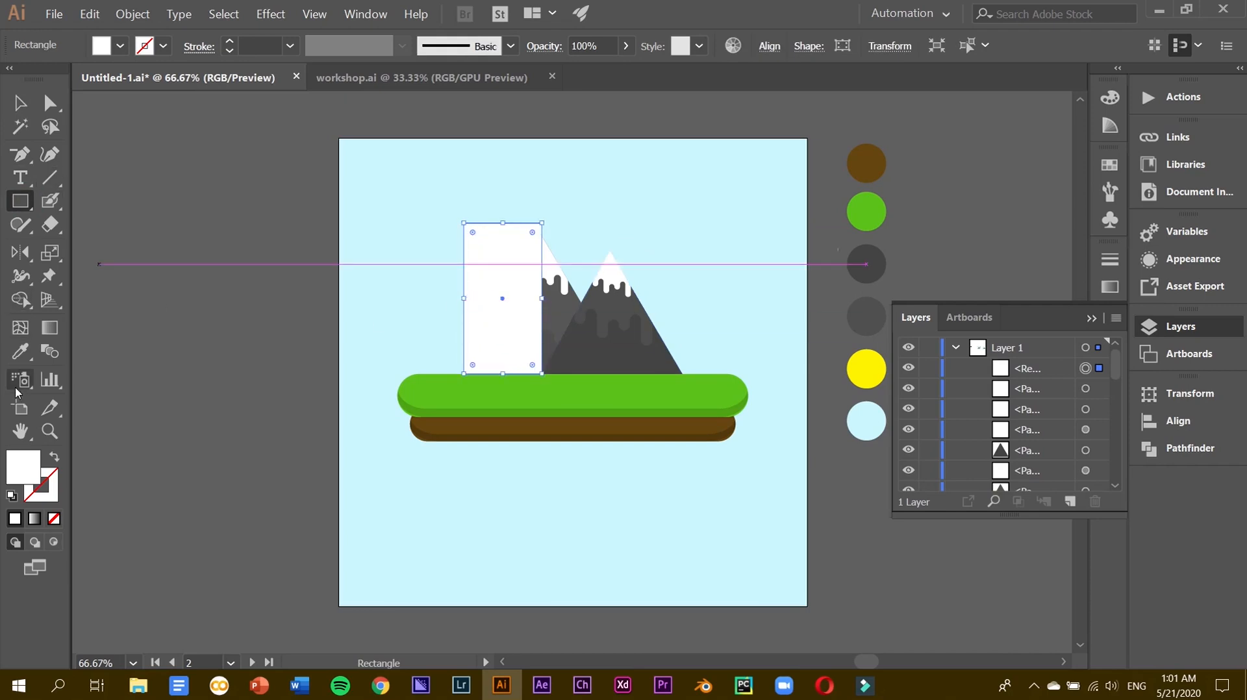
{"action": "left_click", "coordinate": [14, 105]}
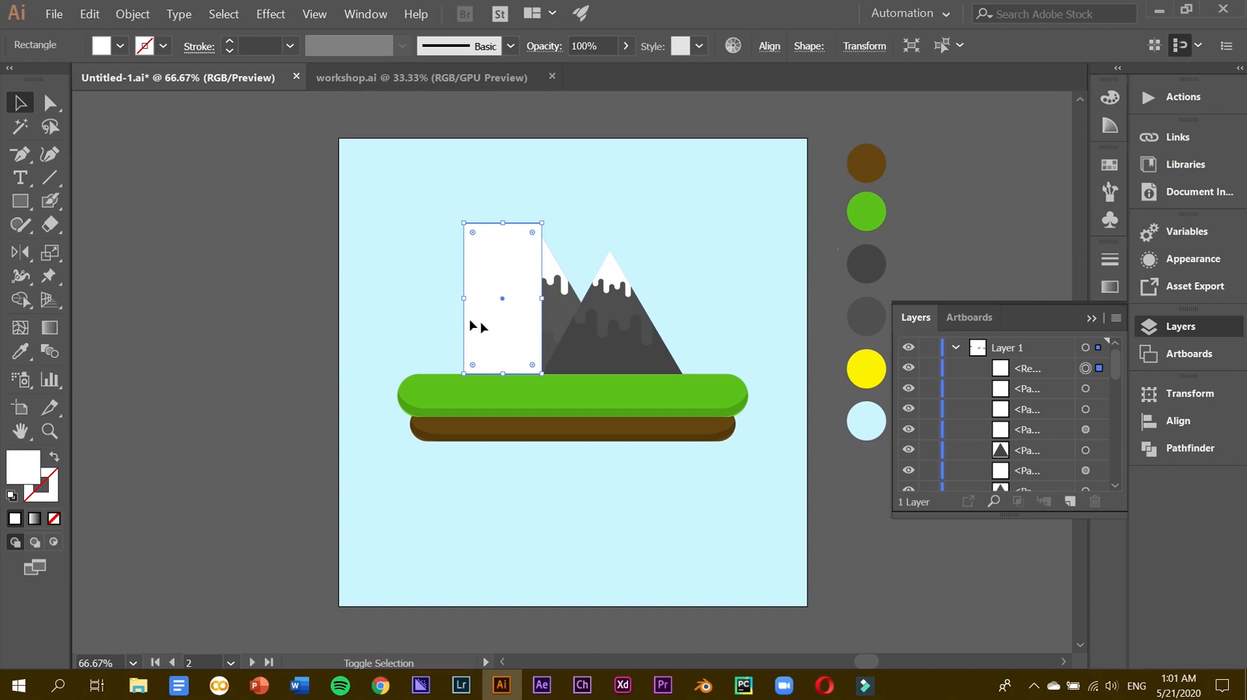
{"action": "left_click", "coordinate": [549, 357], "text": "shift"}
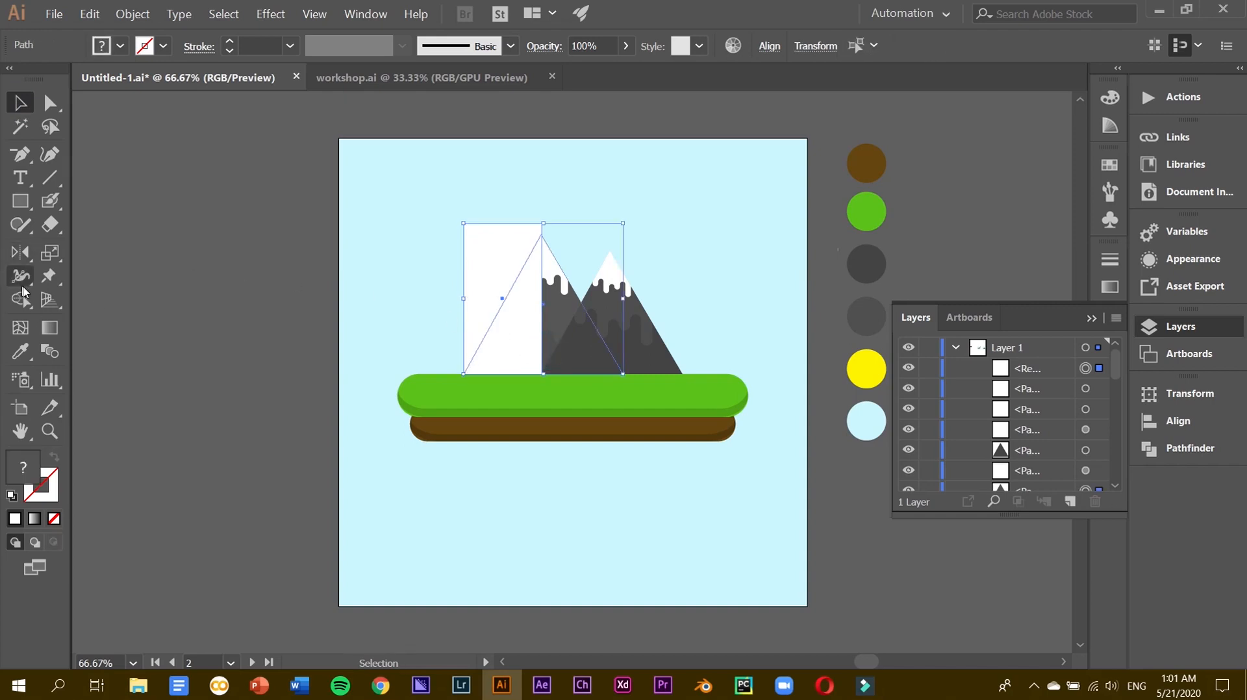
{"action": "left_click", "coordinate": [21, 299]}
{"action": "left_click_drag", "start_coordinate": [484, 262], "coordinate": [488, 157]}
Reflect the white triangle horizontally onto the mountain's right face.
{"action": "left_click", "coordinate": [19, 102]}
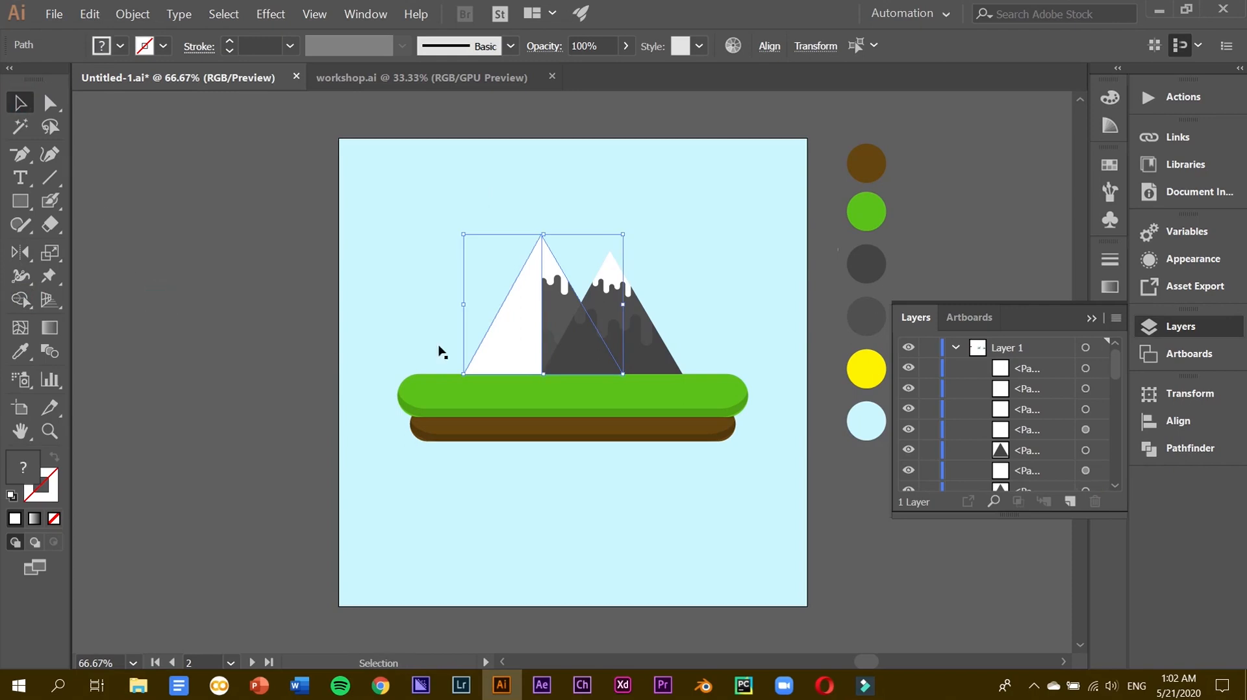
{"action": "left_click", "coordinate": [465, 351]}
{"action": "left_click", "coordinate": [495, 344]}
{"action": "left_click", "coordinate": [17, 257]}
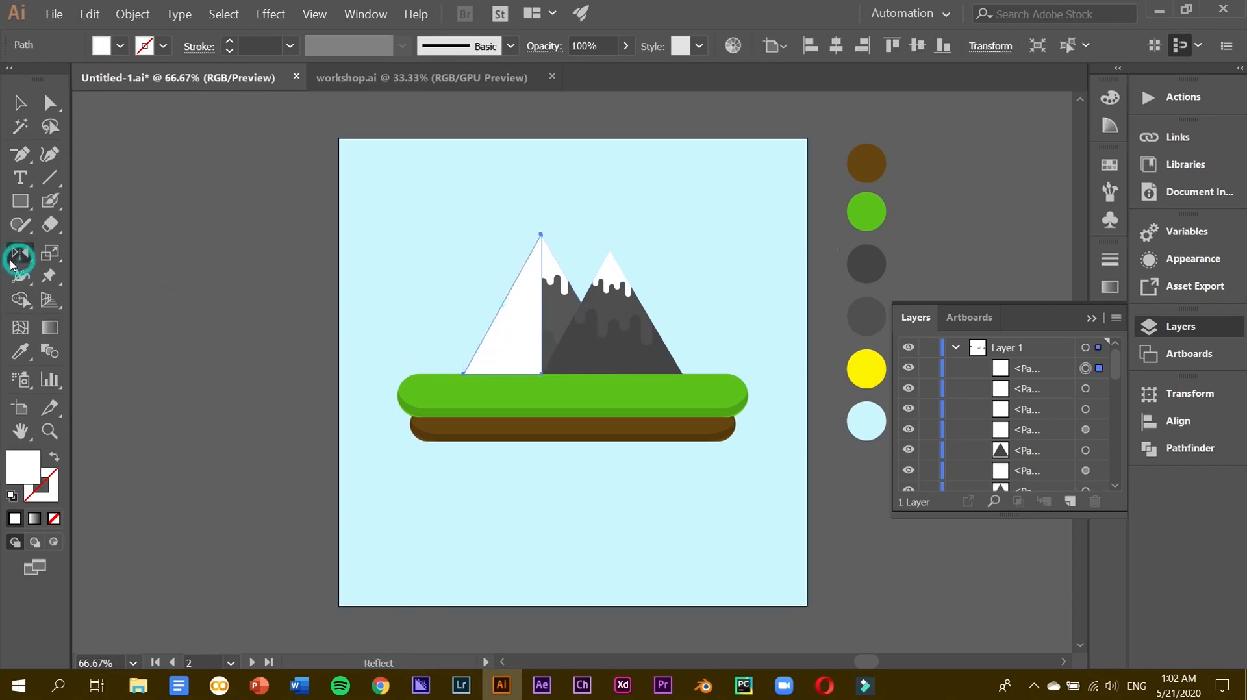
{"action": "left_click_drag", "start_coordinate": [494, 327], "coordinate": [568, 325]}
{"action": "left_click", "coordinate": [18, 101]}
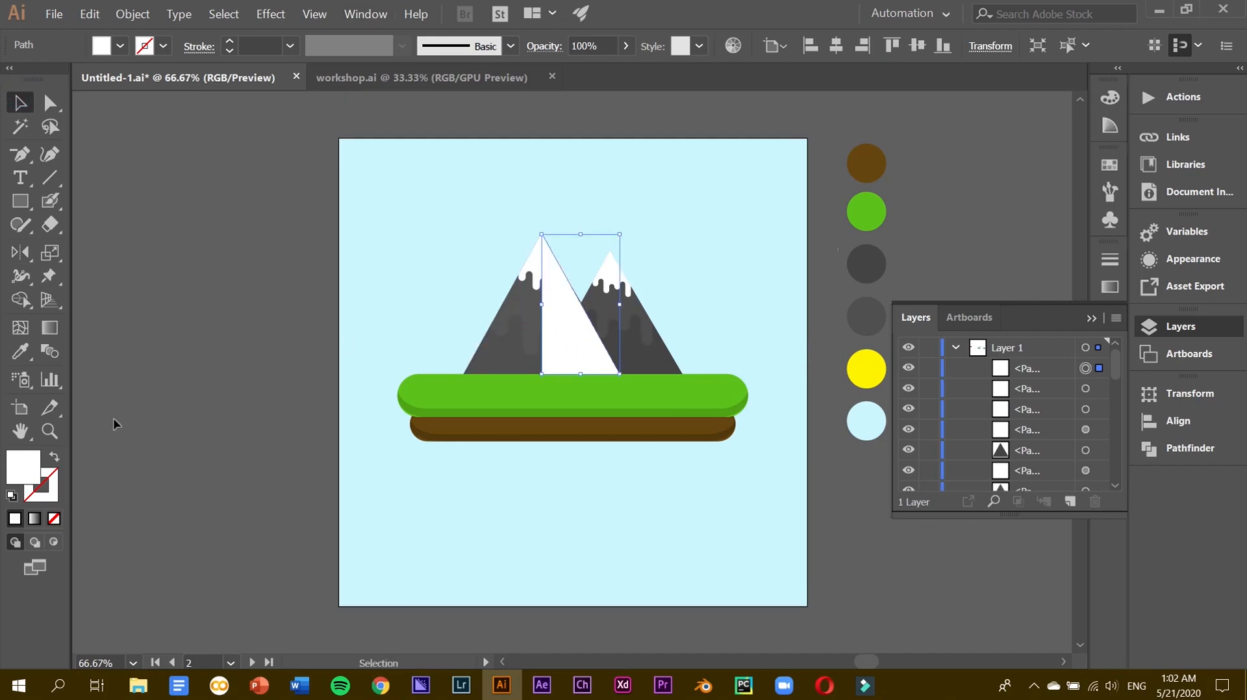
Fill the triangle with #000000 and lower its opacity to 8%.
{"action": "double_click", "coordinate": [21, 479]}
{"action": "type", "text": "000000"}
{"action": "key", "text": "Return"}
{"action": "left_click", "coordinate": [598, 40]}
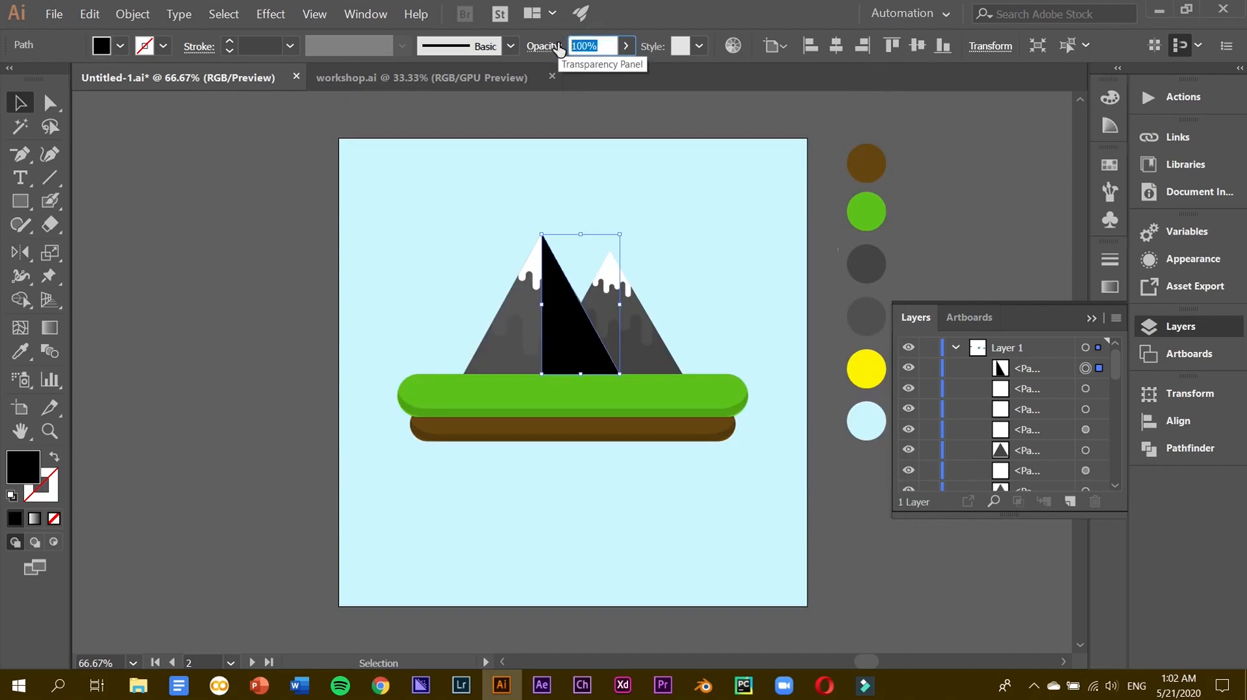
{"action": "type", "text": "200"}
{"action": "key", "text": "Return"}
{"action": "left_click", "coordinate": [627, 48]}
{"action": "left_click_drag", "start_coordinate": [621, 70], "coordinate": [543, 73]}
{"action": "left_click", "coordinate": [253, 336]}
Move the shading triangle lower in the Layers stacking order.
{"action": "left_click", "coordinate": [1086, 368]}
{"action": "left_click_drag", "start_coordinate": [1060, 366], "coordinate": [1054, 470]}
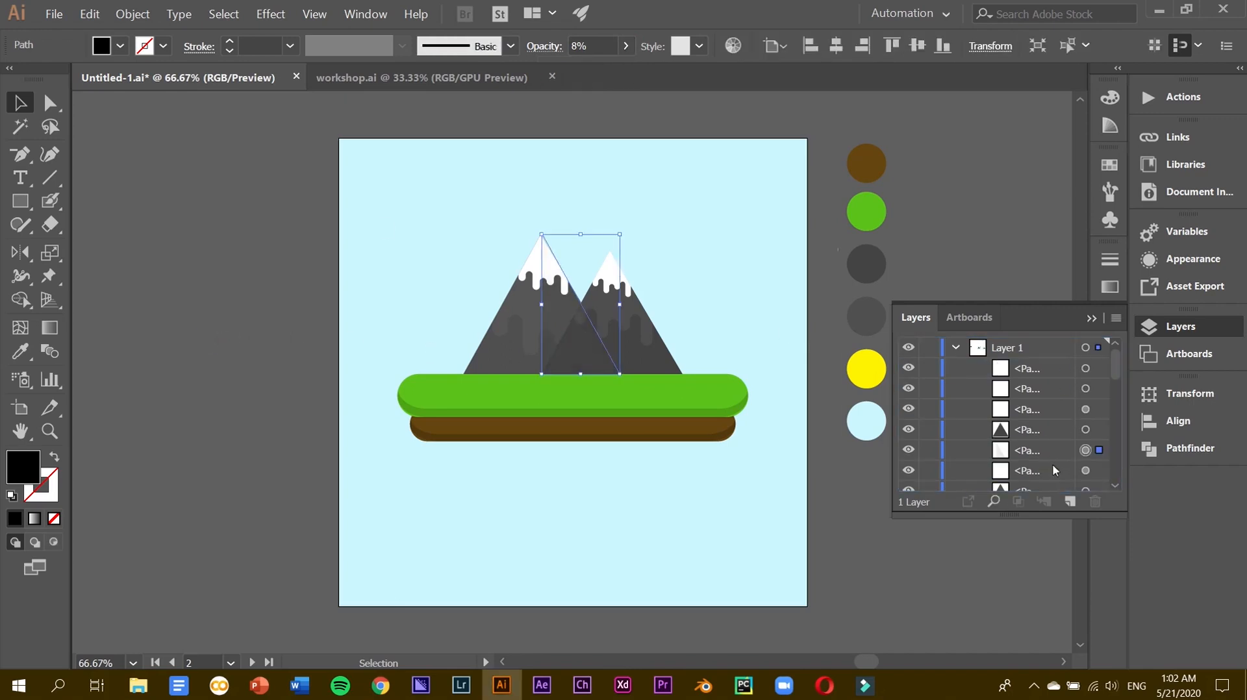
{"action": "left_click", "coordinate": [954, 209]}
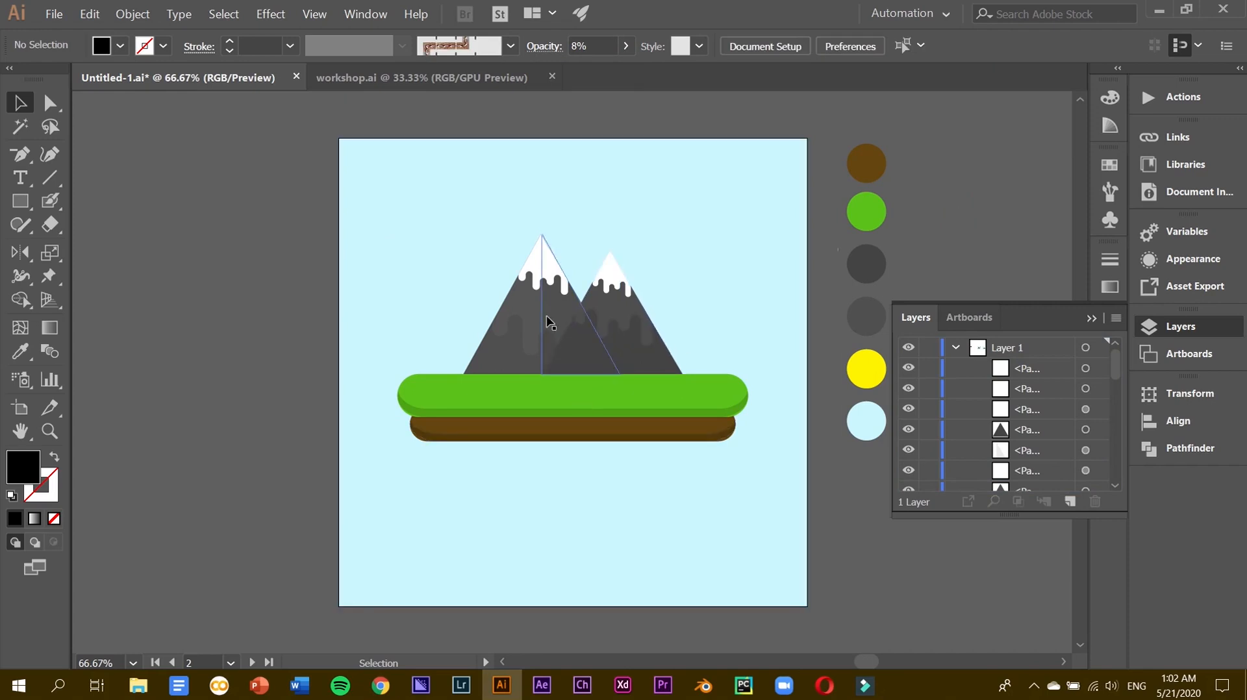
Restack the left mountain's snow cap beneath the shading triangle in Layers.
{"action": "left_click", "coordinate": [1023, 447]}
{"action": "left_click", "coordinate": [1085, 410]}
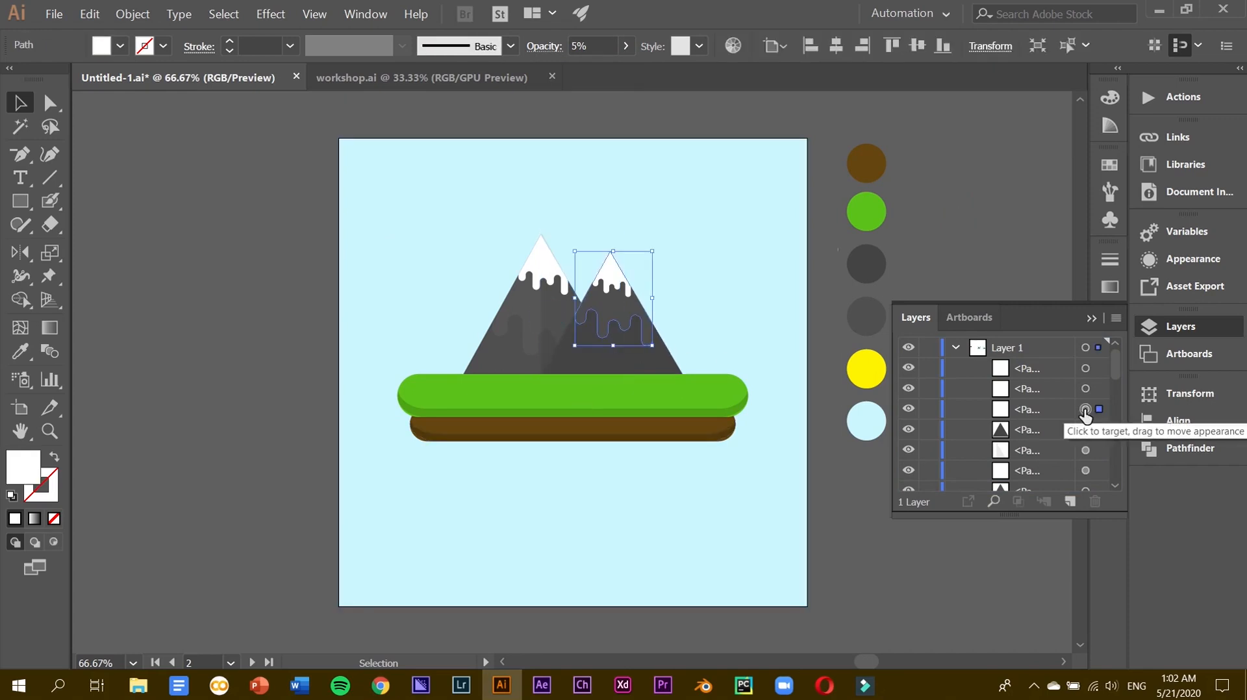
{"action": "left_click", "coordinate": [1085, 389]}
{"action": "left_click_drag", "start_coordinate": [1010, 389], "coordinate": [1015, 463]}
{"action": "left_click", "coordinate": [1006, 276]}
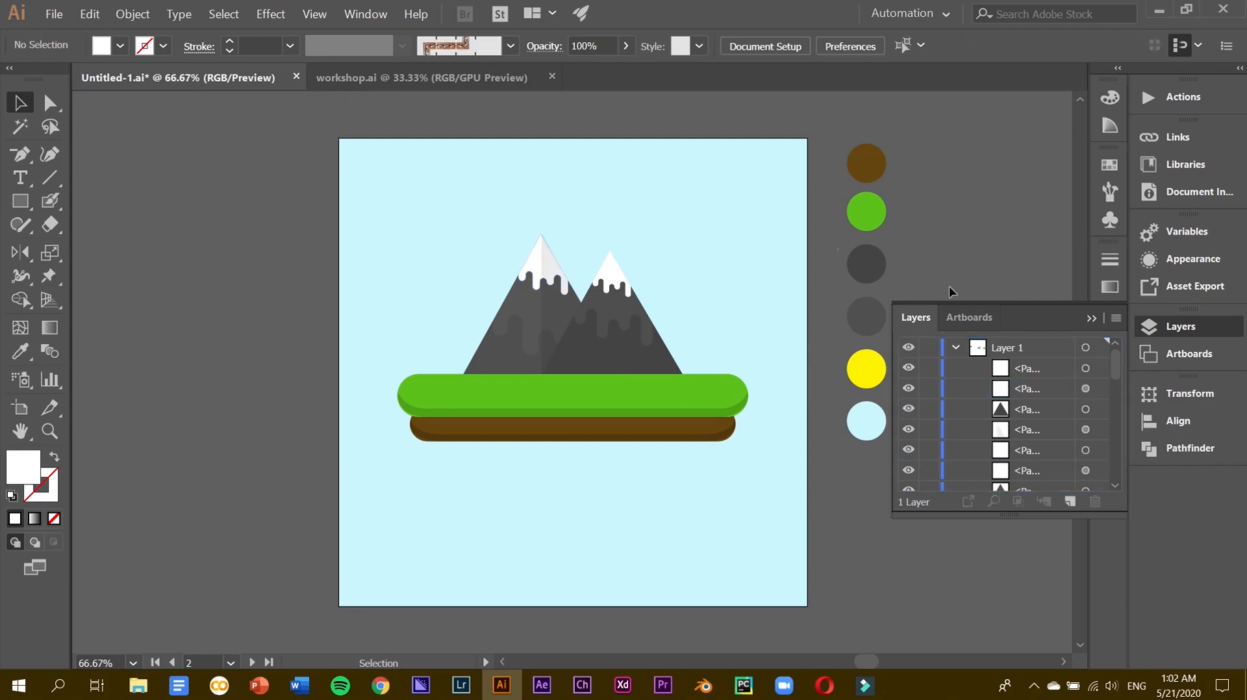
{"action": "scroll", "coordinate": [571, 323], "scroll_direction": "up", "scroll_amount": 3}
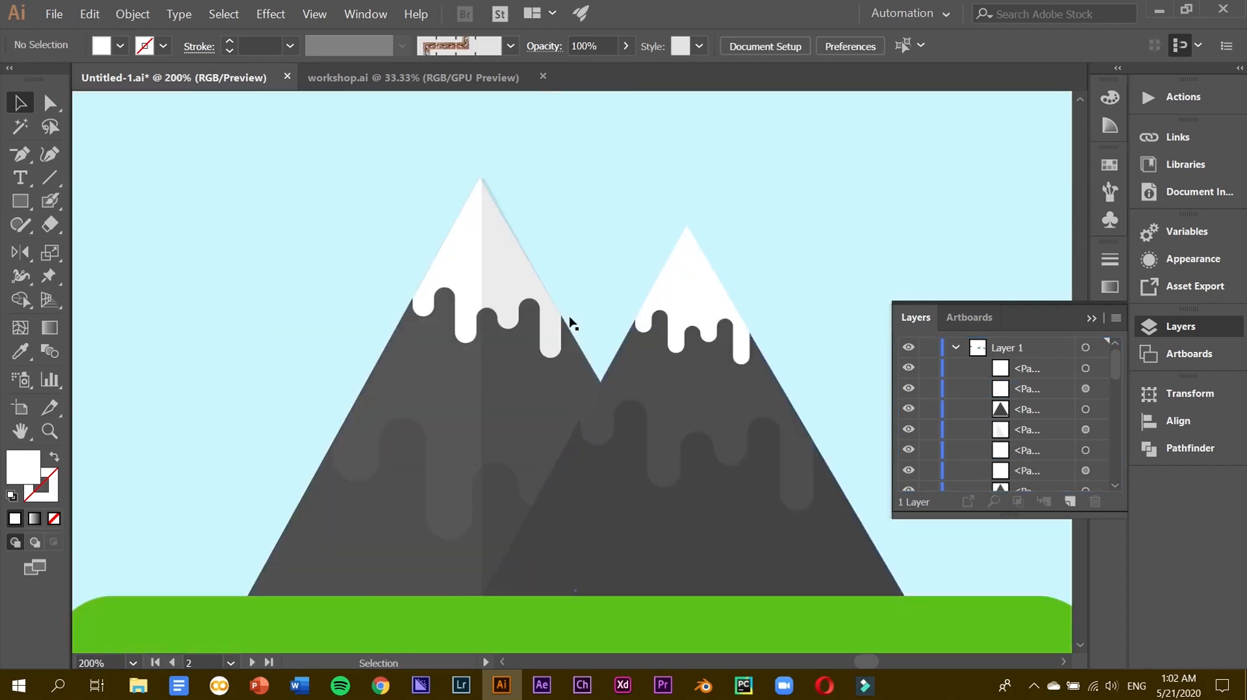
Remove the extra anchor at the shading triangle's tip with Delete Anchor Point.
{"action": "left_click", "coordinate": [50, 102]}
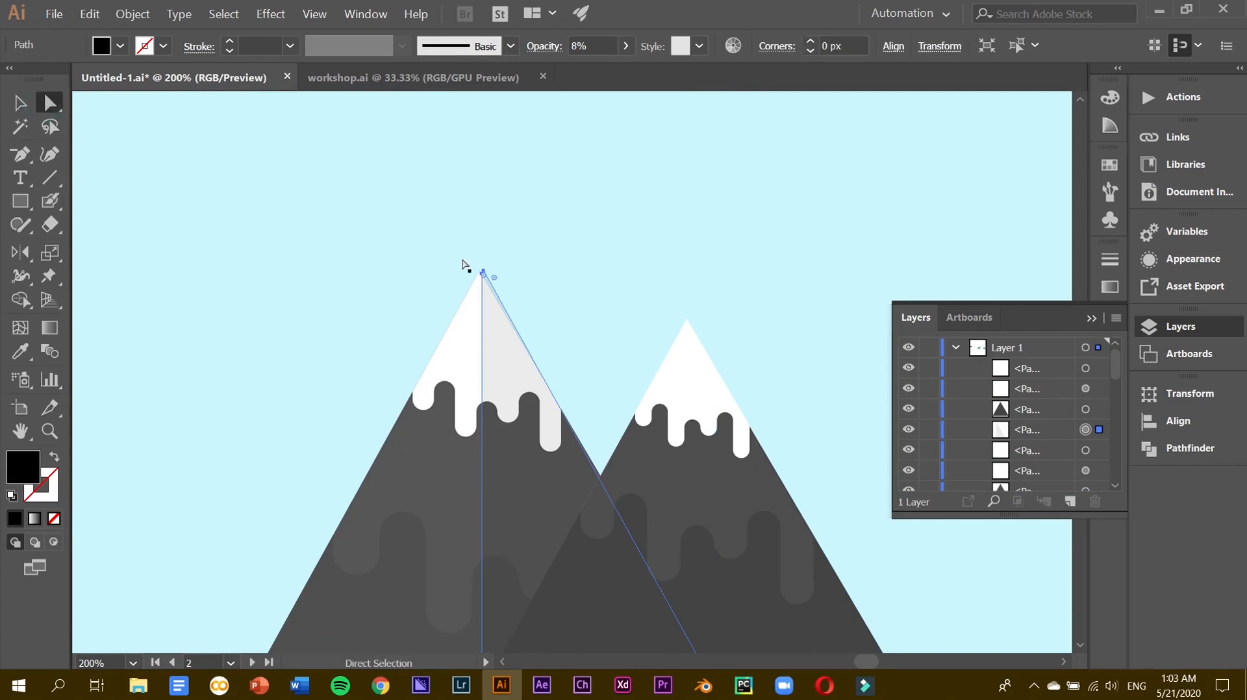
{"action": "left_click", "coordinate": [483, 271]}
{"action": "key", "text": "Delete"}
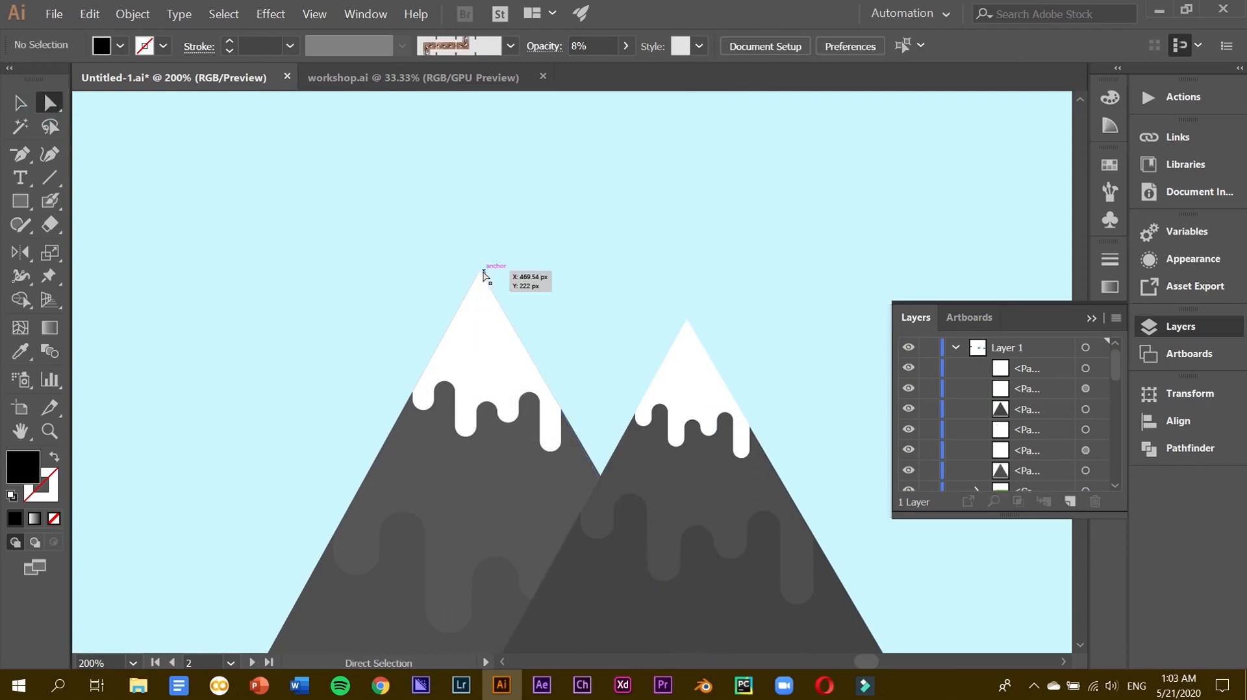
{"action": "key", "text": "ctrl+z"}
{"action": "key", "text": "Delete"}
{"action": "key", "text": "ctrl+z"}
{"action": "left_click", "coordinate": [19, 156]}
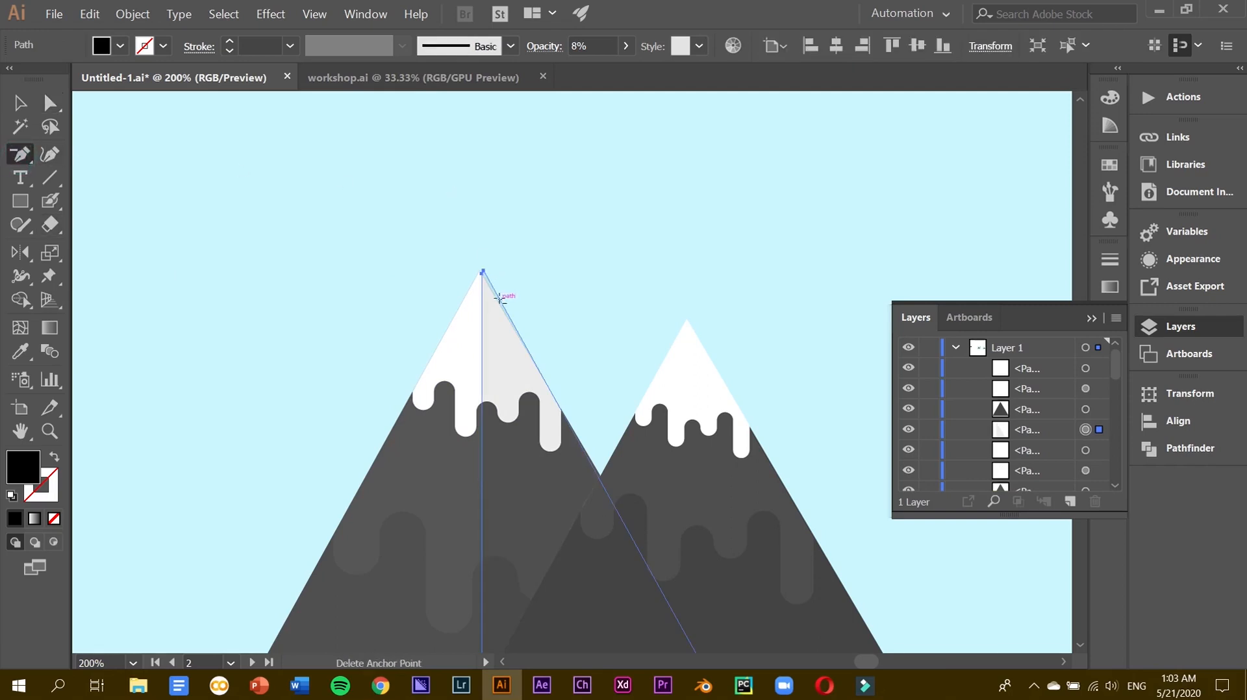
{"action": "left_click", "coordinate": [481, 269]}
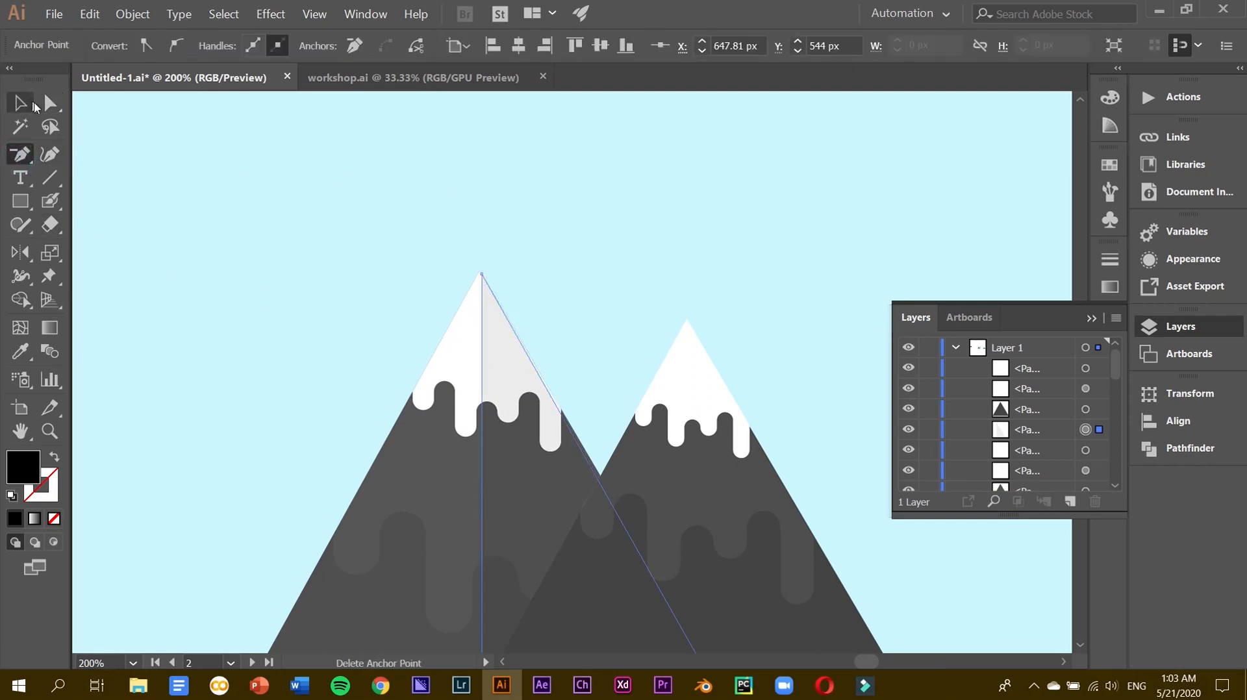
Align the triangle's tip with the mountain summit and its bottom corner with the base.
{"action": "left_click", "coordinate": [49, 103]}
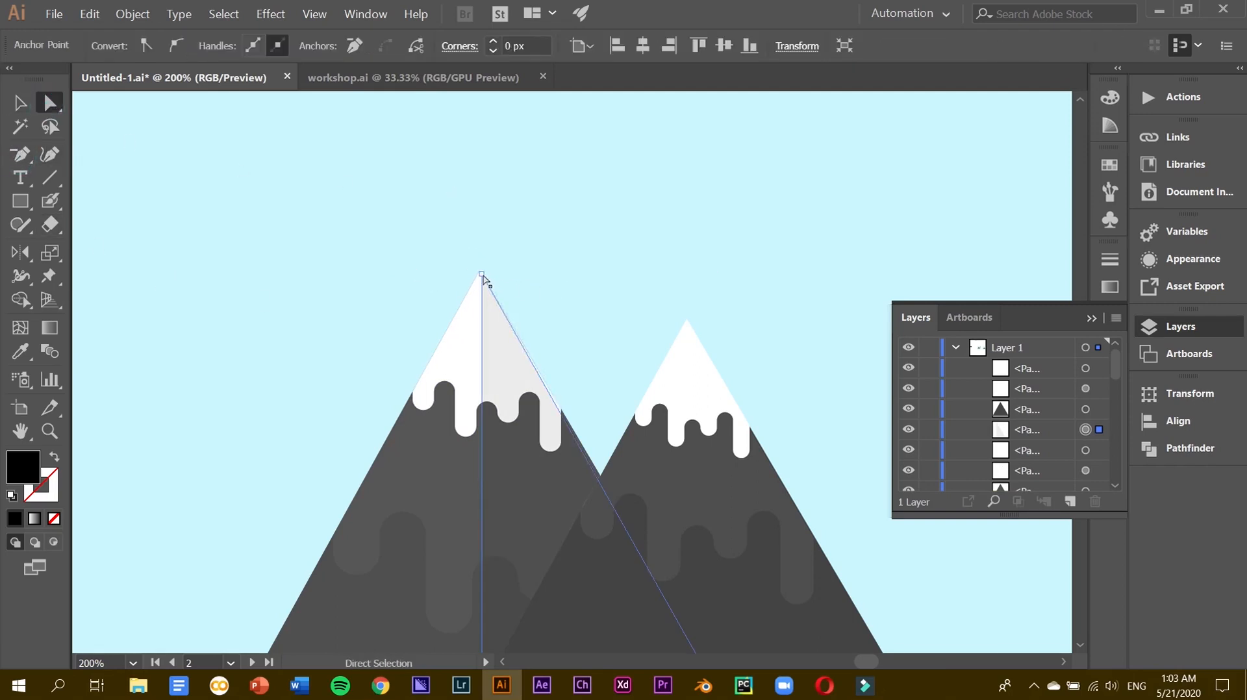
{"action": "left_click_drag", "start_coordinate": [483, 275], "coordinate": [481, 272]}
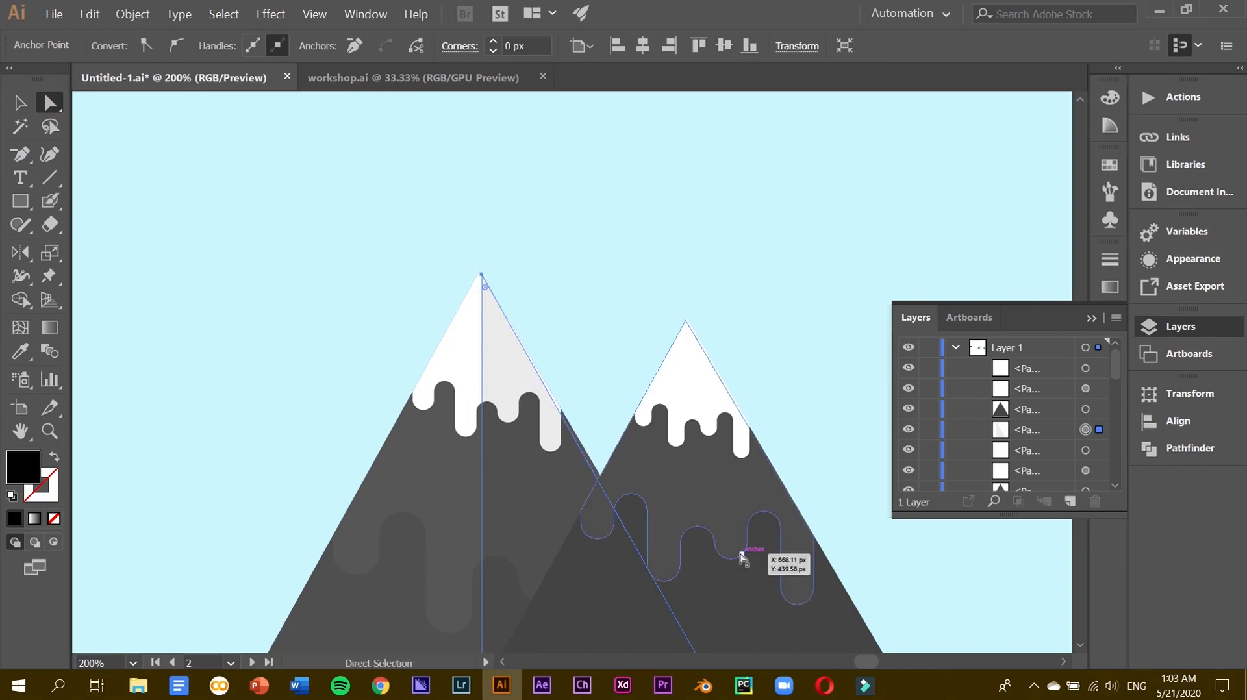
{"action": "scroll", "coordinate": [742, 558], "scroll_direction": "down", "scroll_amount": 2}
{"action": "left_click_drag", "start_coordinate": [719, 580], "coordinate": [725, 579]}
{"action": "left_click_drag", "start_coordinate": [483, 168], "coordinate": [479, 161]}
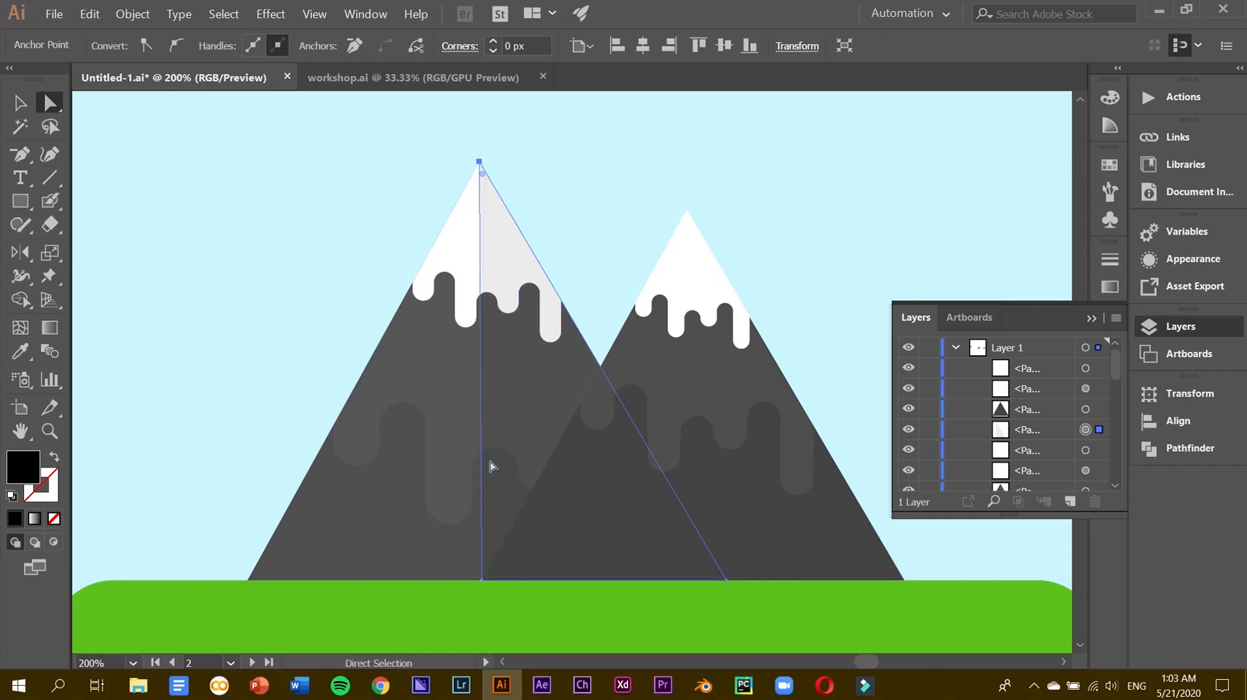
{"action": "left_click_drag", "start_coordinate": [479, 582], "coordinate": [482, 581]}
{"action": "key", "text": "v"}
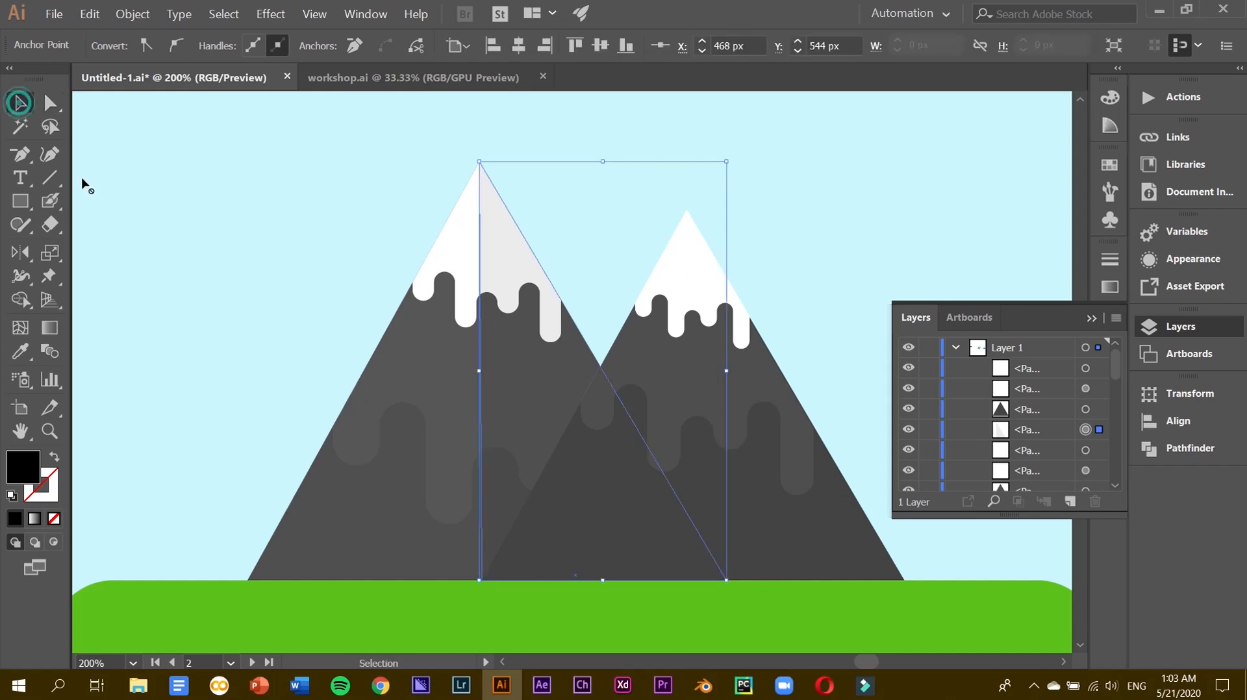
{"action": "left_click", "coordinate": [266, 363]}
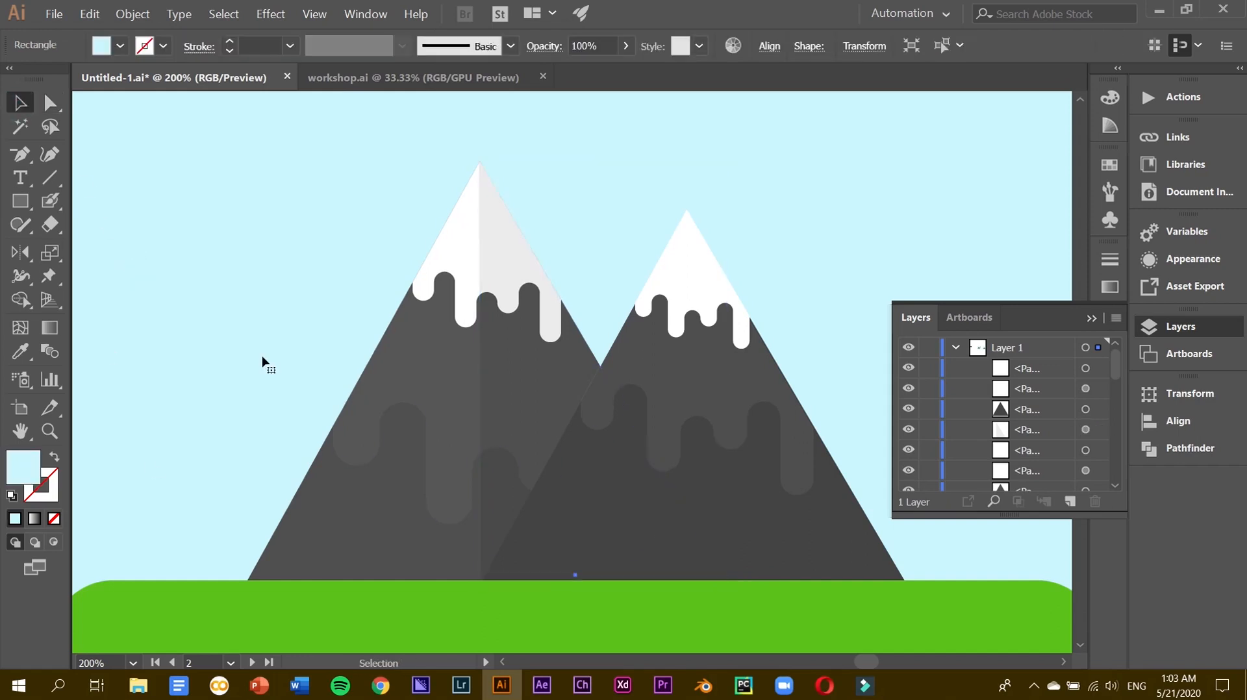
{"action": "key", "text": "ctrl+minus"}
{"action": "key", "text": "ctrl+minus"}
{"action": "key", "text": "ctrl+minus"}
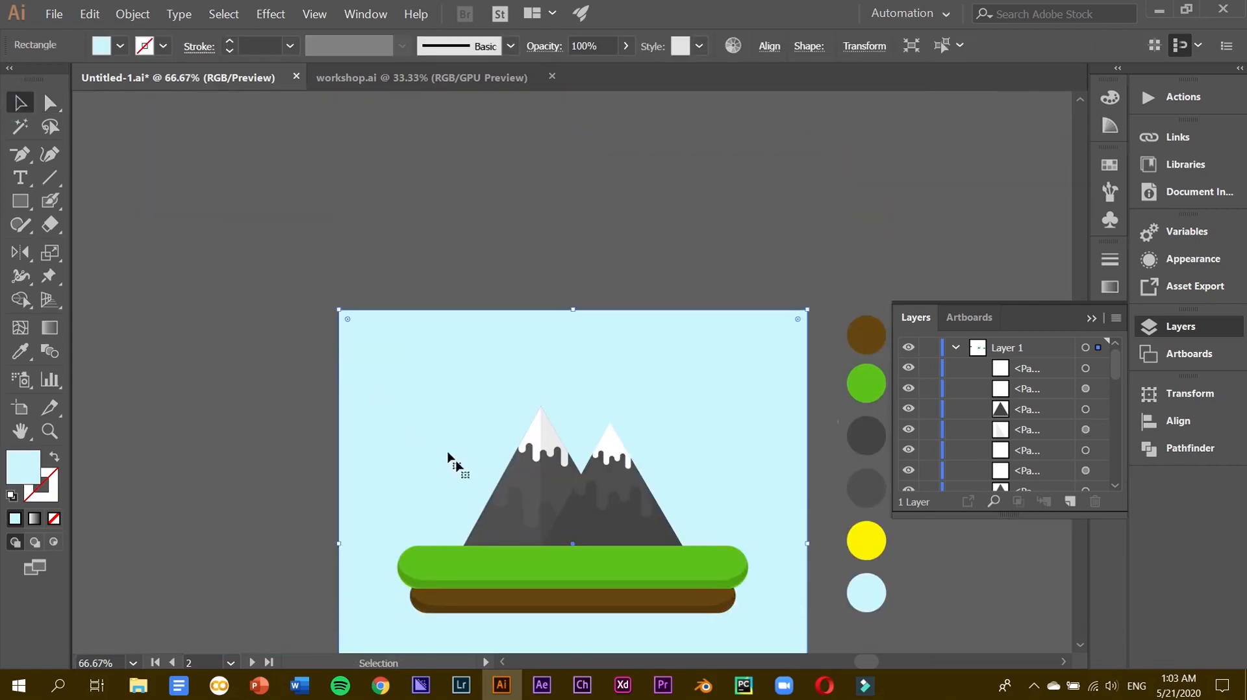
Copy the 8% shading triangle onto the right mountain and bring it to the front.
{"action": "left_click", "coordinate": [544, 488]}
{"action": "mouse_move", "coordinate": [545, 488]}
{"action": "left_mouse_down"}
{"action": "mouse_move", "coordinate": [633, 503]}
{"action": "mouse_move", "coordinate": [608, 489]}
{"action": "left_mouse_up"}
{"action": "key", "text": "a"}
{"action": "key", "text": "ctrl+z"}
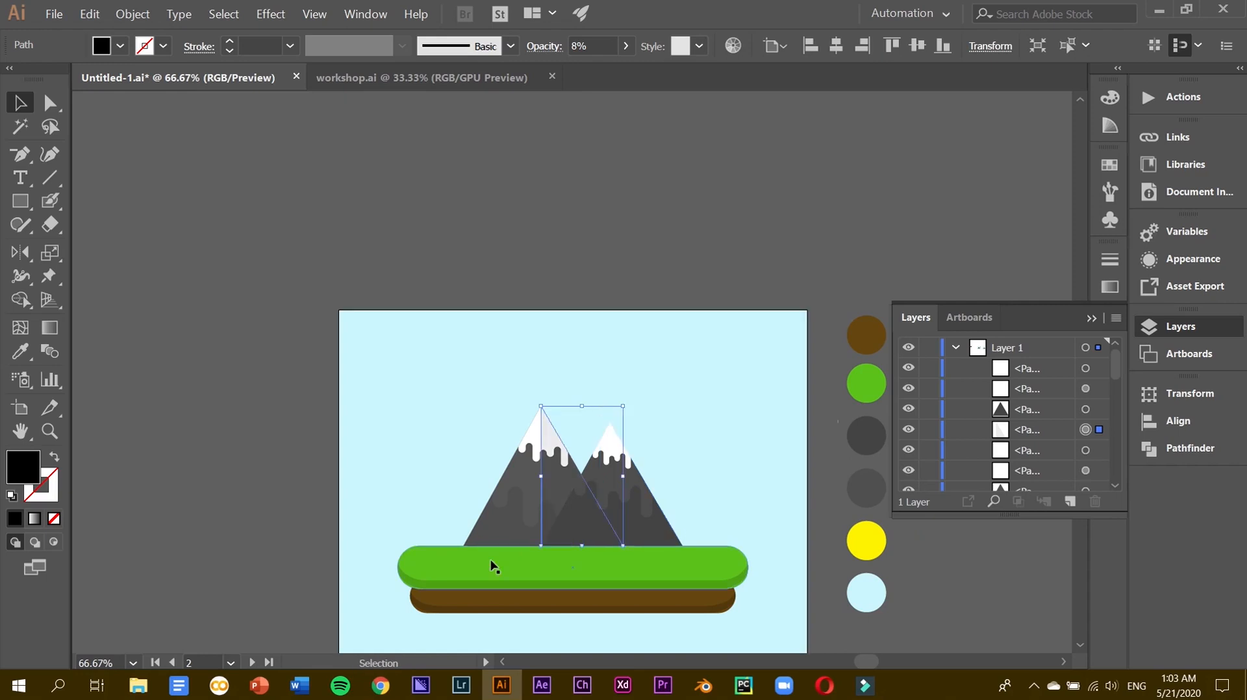
{"action": "mouse_move", "coordinate": [545, 531]}
{"action": "left_mouse_down"}
{"action": "mouse_move", "coordinate": [633, 528]}
{"action": "mouse_move", "coordinate": [605, 533]}
{"action": "left_mouse_up"}
{"action": "key", "text": "a"}
{"action": "key", "text": "ctrl+equal"}
{"action": "key", "text": "ctrl+equal"}
{"action": "left_click_drag", "start_coordinate": [1068, 430], "coordinate": [1054, 363]}
Snap the shading copy's top anchor exactly onto the right mountain's peak.
{"action": "left_click_drag", "start_coordinate": [486, 215], "coordinate": [502, 252]}
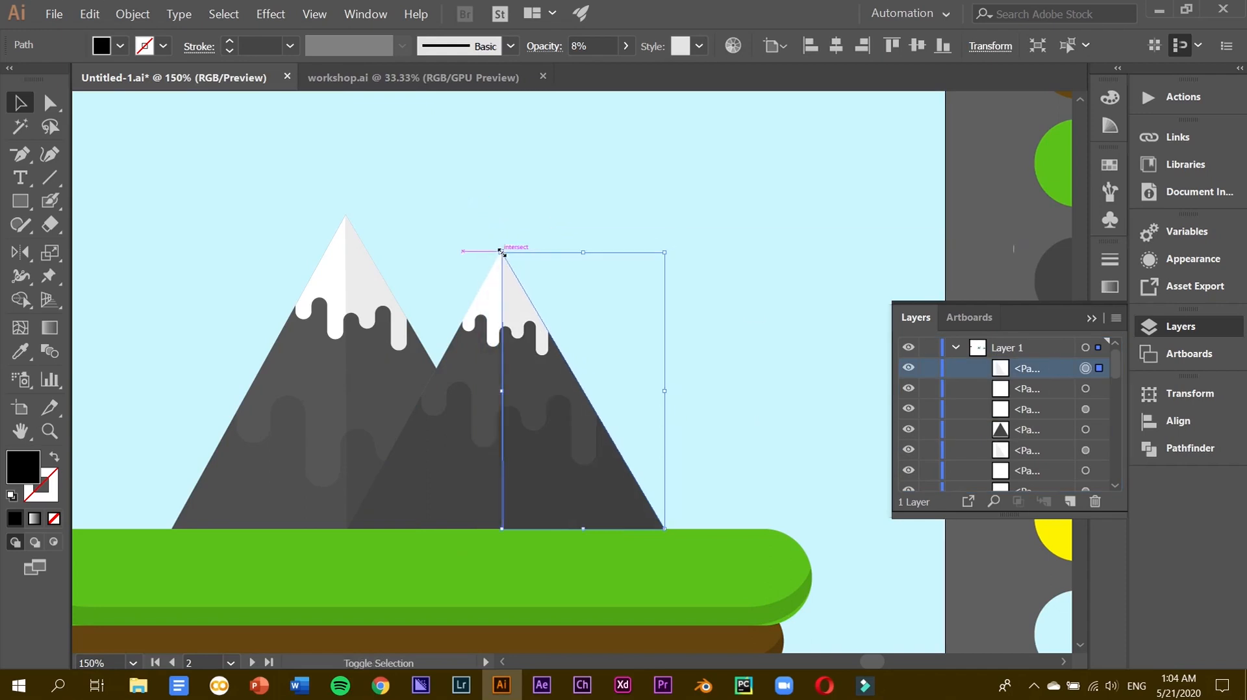
{"action": "left_click", "coordinate": [779, 299]}
{"action": "key", "text": "ctrl+shift+a"}
{"action": "left_click", "coordinate": [547, 360]}
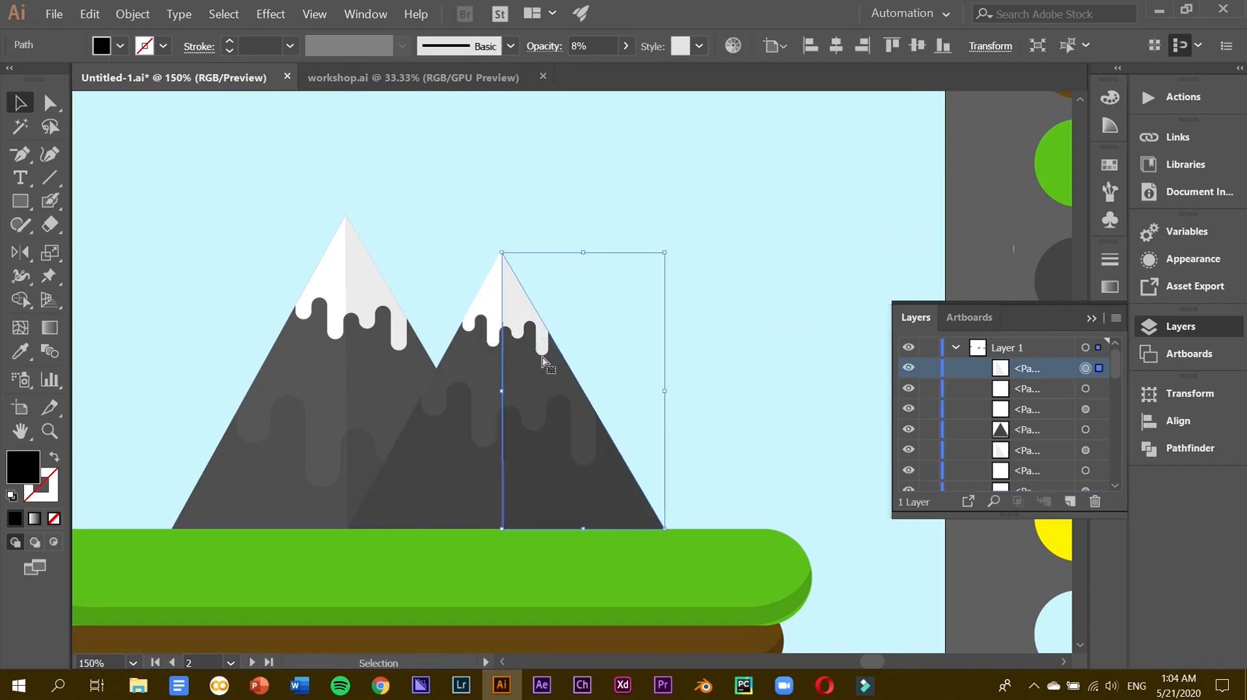
{"action": "key", "text": "ctrl+equal"}
{"action": "key", "text": "ctrl+equal"}
{"action": "key", "text": "a"}
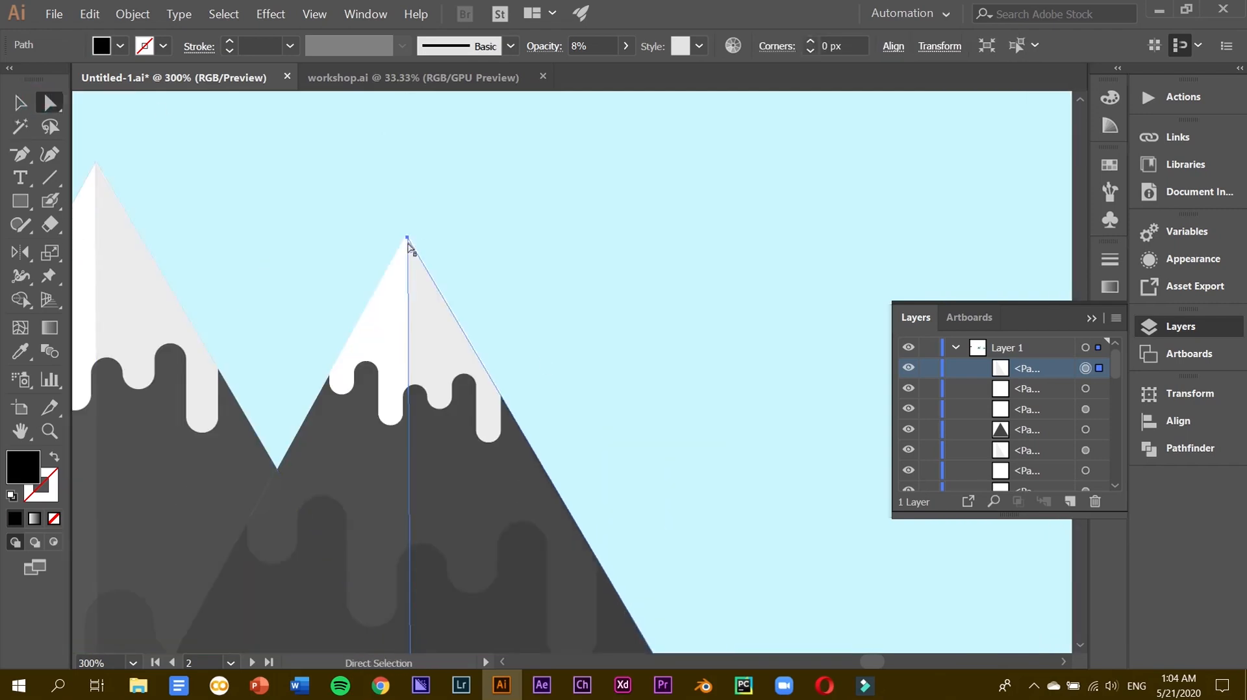
{"action": "left_click_drag", "start_coordinate": [407, 238], "coordinate": [408, 234]}
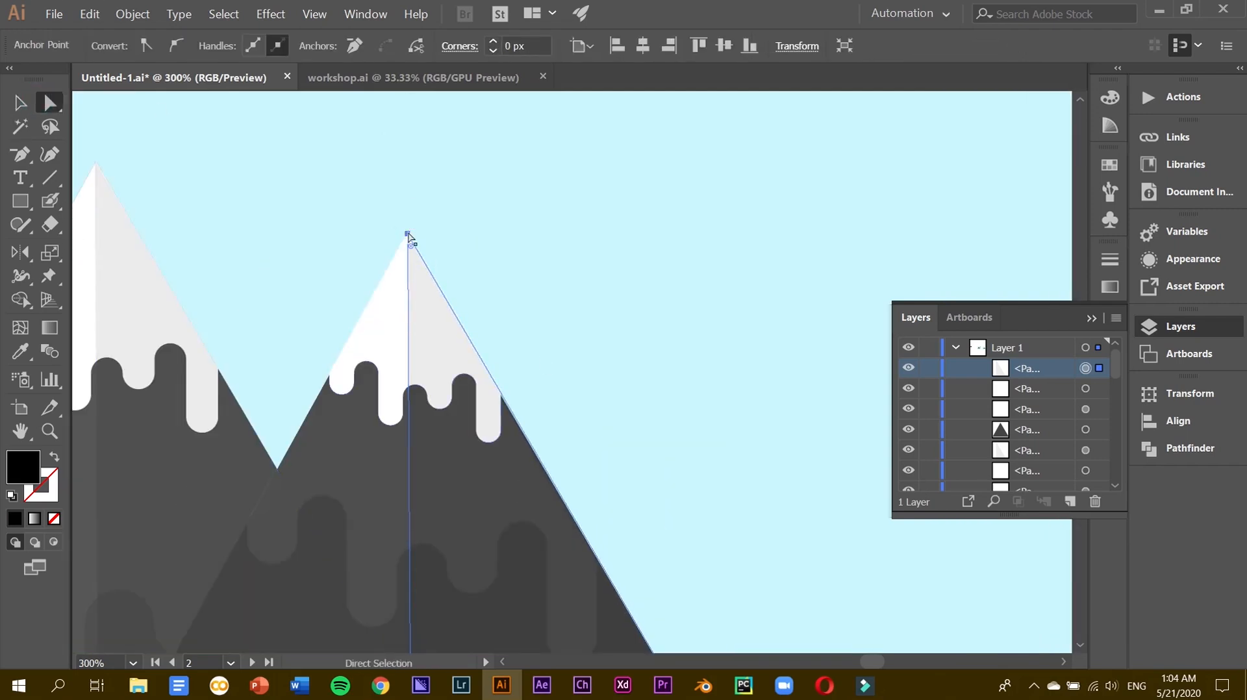
{"action": "left_click", "coordinate": [20, 102]}
{"action": "left_click", "coordinate": [668, 231]}
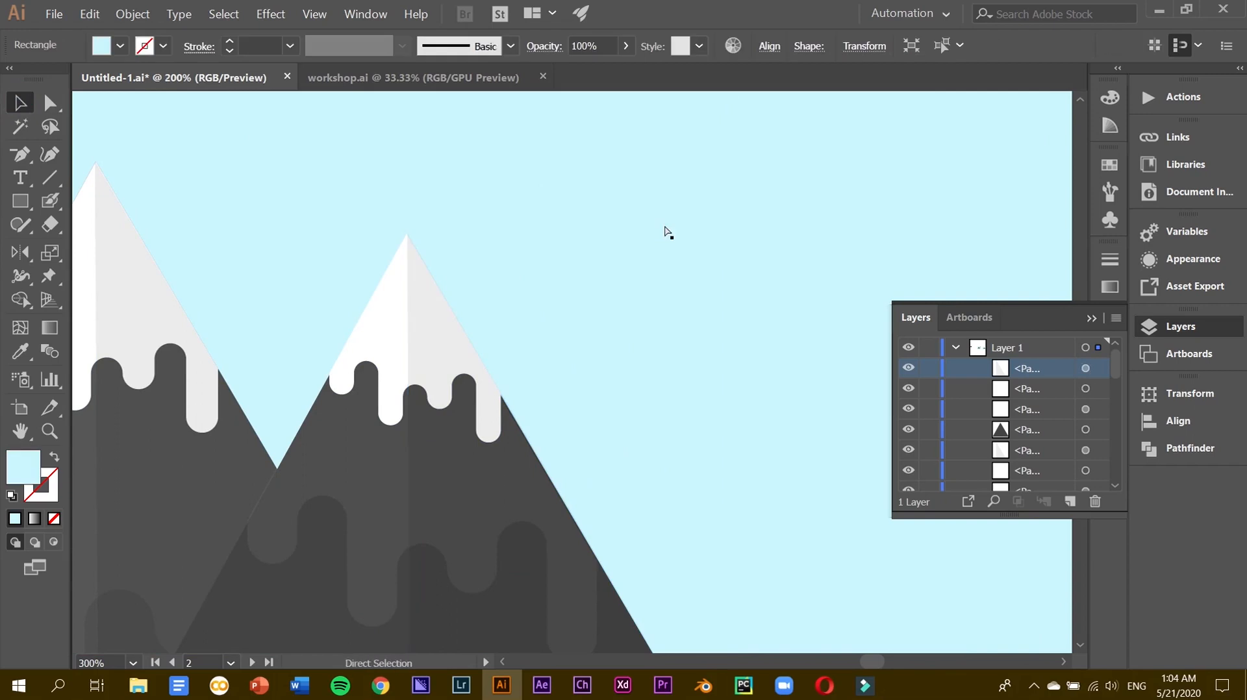
{"action": "key", "text": "ctrl+minus"}
{"action": "left_click", "coordinate": [338, 223]}
{"action": "key", "text": "ctrl+minus"}
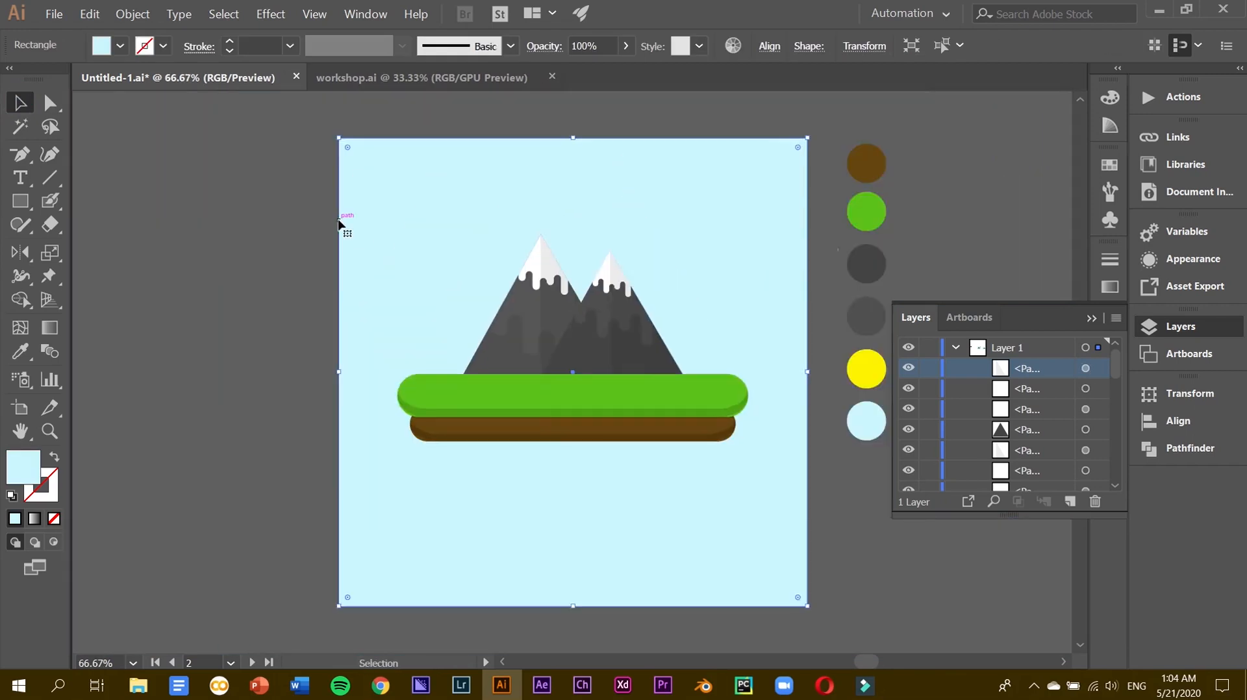
Squash the grass group slightly and reposition the grass and dirt groups lower.
{"action": "scroll", "coordinate": [398, 305], "scroll_direction": "up", "scroll_amount": 3}
{"action": "scroll", "coordinate": [460, 406], "scroll_direction": "down", "scroll_amount": 2}
{"action": "left_click", "coordinate": [479, 434]}
{"action": "left_click_drag", "start_coordinate": [573, 421], "coordinate": [574, 427]}
{"action": "left_click", "coordinate": [598, 476]}
{"action": "left_click_drag", "start_coordinate": [598, 453], "coordinate": [603, 554]}
{"action": "scroll", "coordinate": [604, 558], "scroll_direction": "down", "scroll_amount": 7}
{"action": "scroll", "coordinate": [604, 559], "scroll_direction": "up", "scroll_amount": 5}
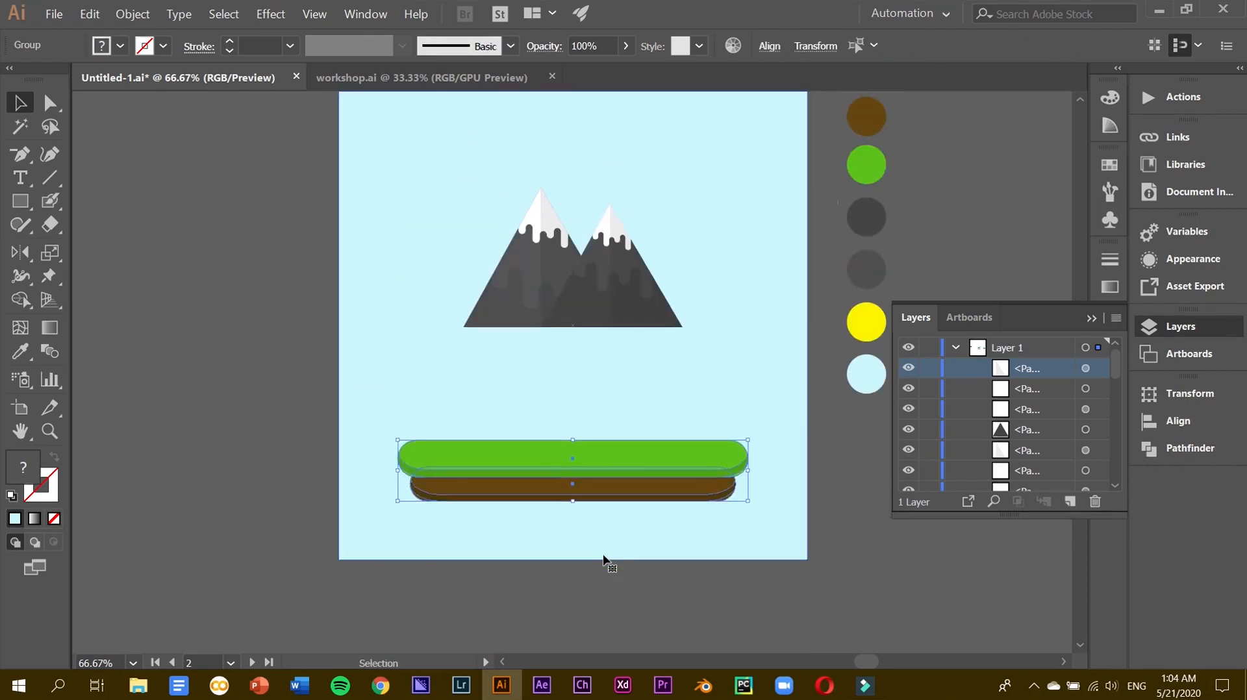
{"action": "scroll", "coordinate": [603, 558], "scroll_direction": "up", "scroll_amount": 1}
{"action": "key", "text": "shift+Up"}
{"action": "key", "text": "shift+Up"}
{"action": "key", "text": "shift+Up"}
{"action": "key", "text": "shift+Up"}
{"action": "key", "text": "shift+Up"}
{"action": "key", "text": "shift+Up"}
{"action": "key", "text": "shift+Up"}
{"action": "key", "text": "shift+Up"}
{"action": "key", "text": "shift+Up"}
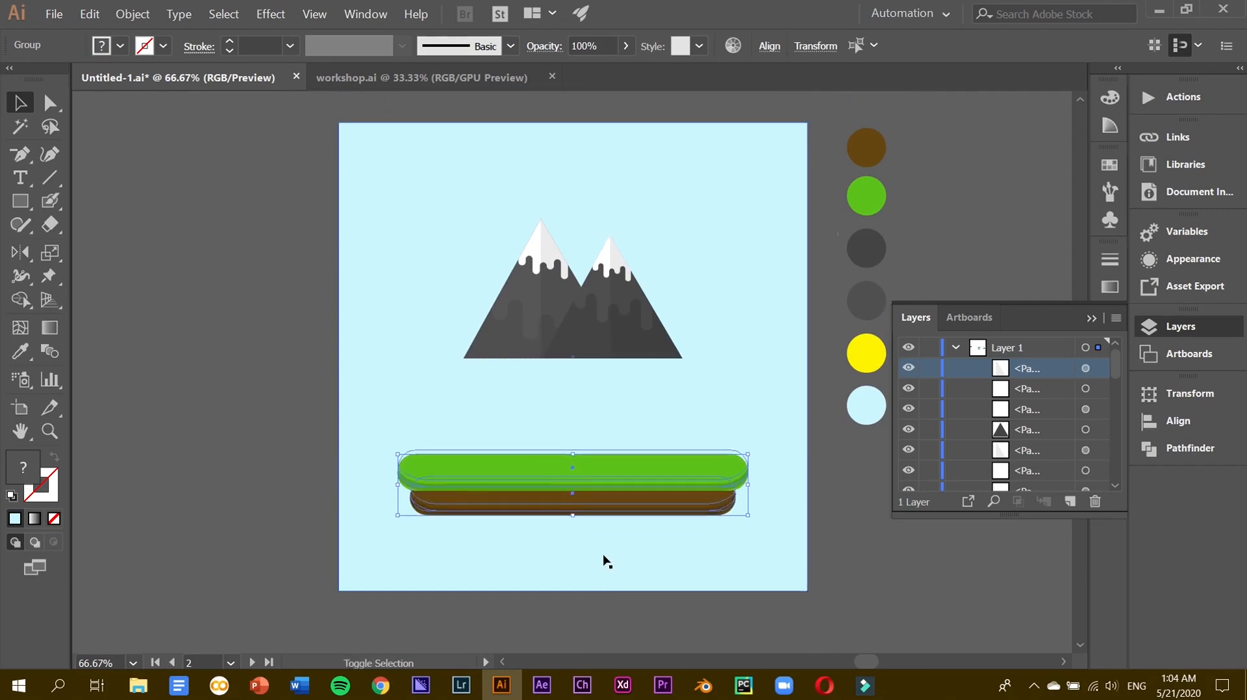
Group all of the left mountain's paths, excluding the sky background.
{"action": "left_click", "coordinate": [548, 325]}
{"action": "left_click_drag", "start_coordinate": [311, 253], "coordinate": [549, 324]}
{"action": "left_click", "coordinate": [548, 198], "text": "shift"}
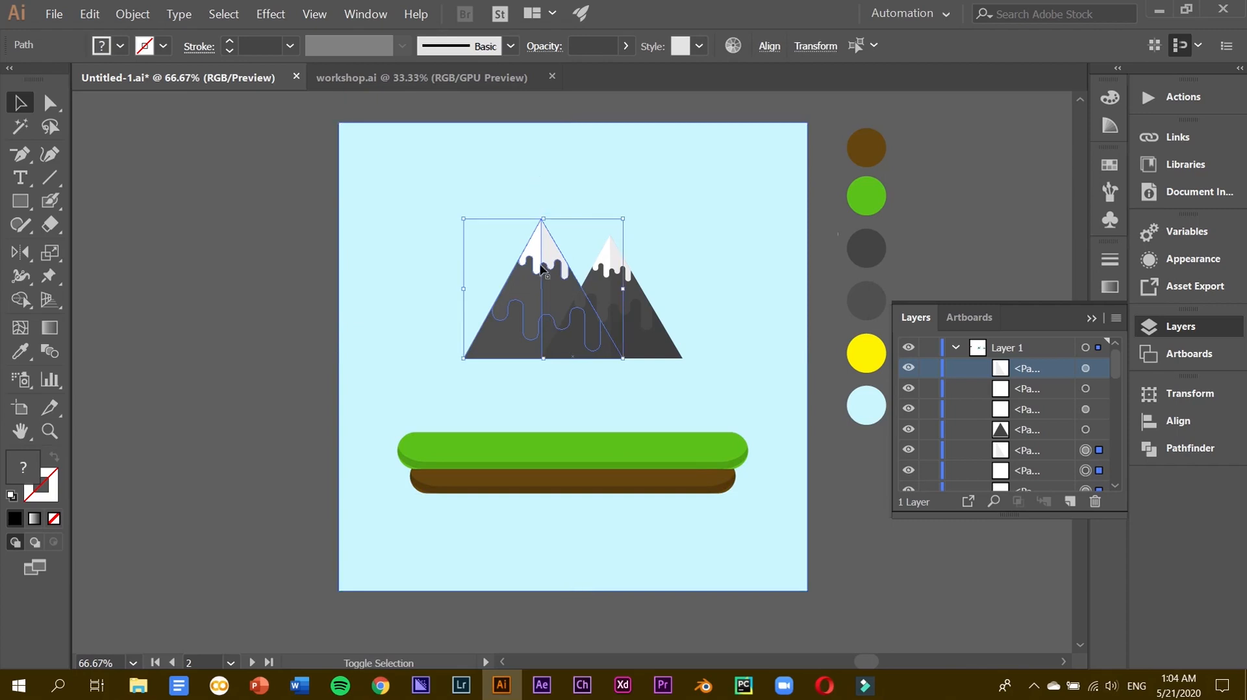
{"action": "right_click", "coordinate": [554, 266]}
{"action": "left_click", "coordinate": [582, 353]}
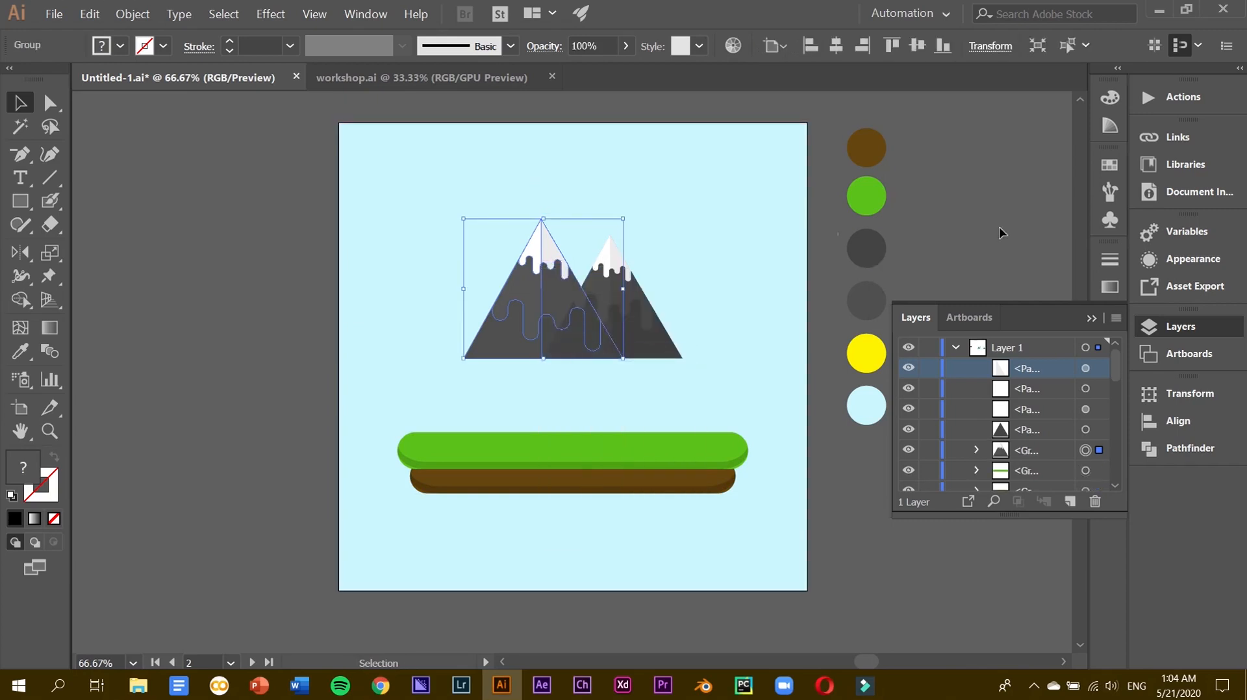
{"action": "key", "text": "ctrl+shift+a"}
Group the right mountain's paths and set both mountains down onto the grass platform.
{"action": "left_click", "coordinate": [595, 343]}
{"action": "left_click", "coordinate": [603, 285], "text": "shift"}
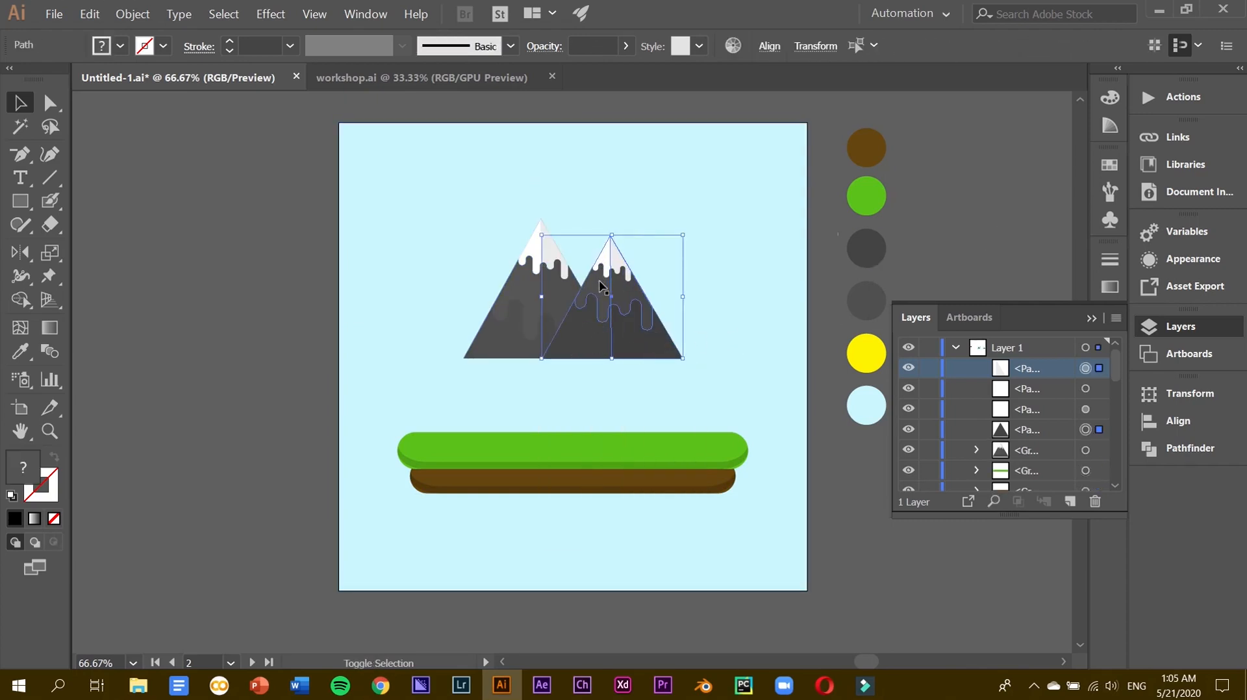
{"action": "right_click", "coordinate": [604, 266]}
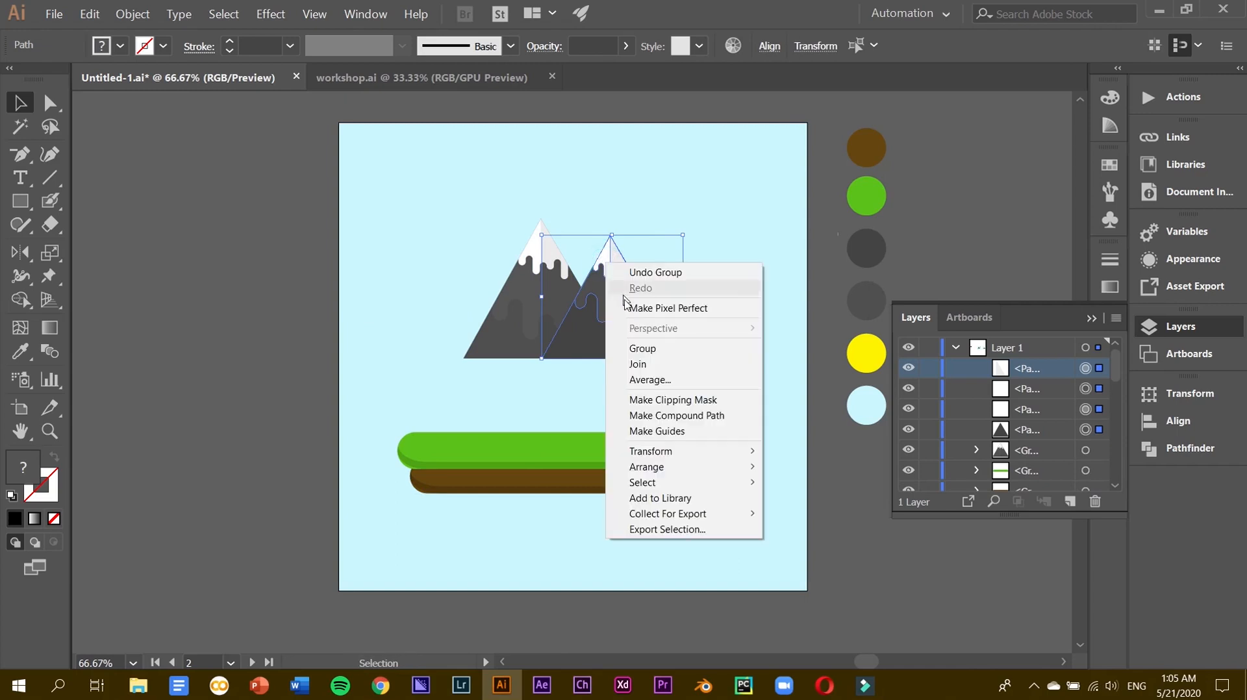
{"action": "left_click", "coordinate": [633, 351]}
{"action": "left_click", "coordinate": [509, 333], "text": "shift"}
{"action": "left_click_drag", "start_coordinate": [509, 333], "coordinate": [507, 408]}
Move the whole island, mountains, grass and dirt, higher on the artboard.
{"action": "left_click", "coordinate": [548, 449], "text": "shift"}
{"action": "left_click", "coordinate": [562, 479], "text": "shift"}
{"action": "left_click_drag", "start_coordinate": [568, 462], "coordinate": [567, 416]}
{"action": "left_click", "coordinate": [934, 202]}
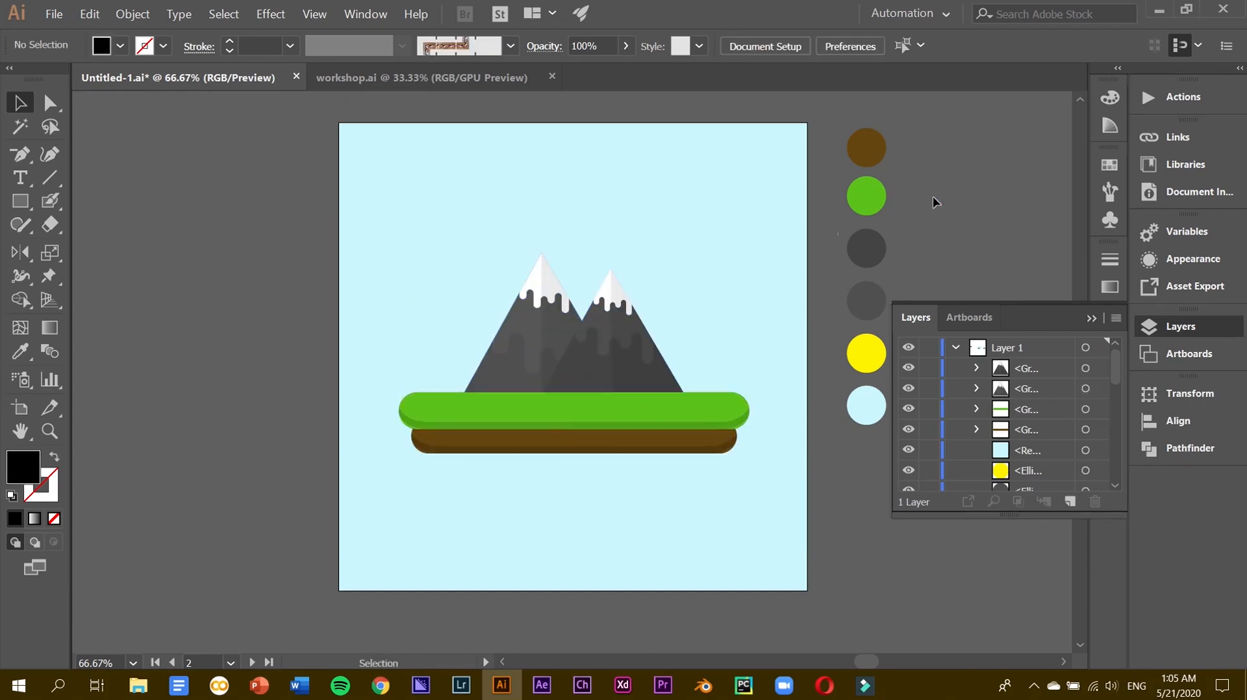
{"action": "left_click", "coordinate": [645, 410]}
{"action": "left_click", "coordinate": [646, 444], "text": "shift"}
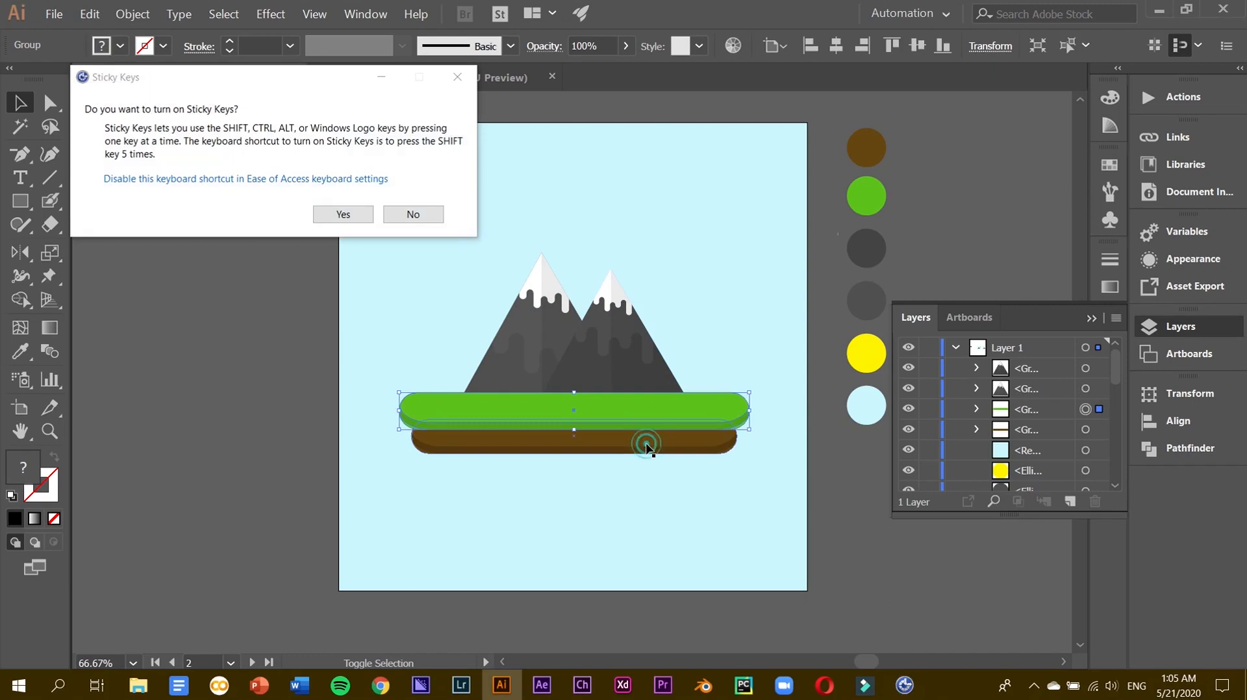
{"action": "left_click", "coordinate": [413, 214]}
{"action": "left_click", "coordinate": [964, 153]}
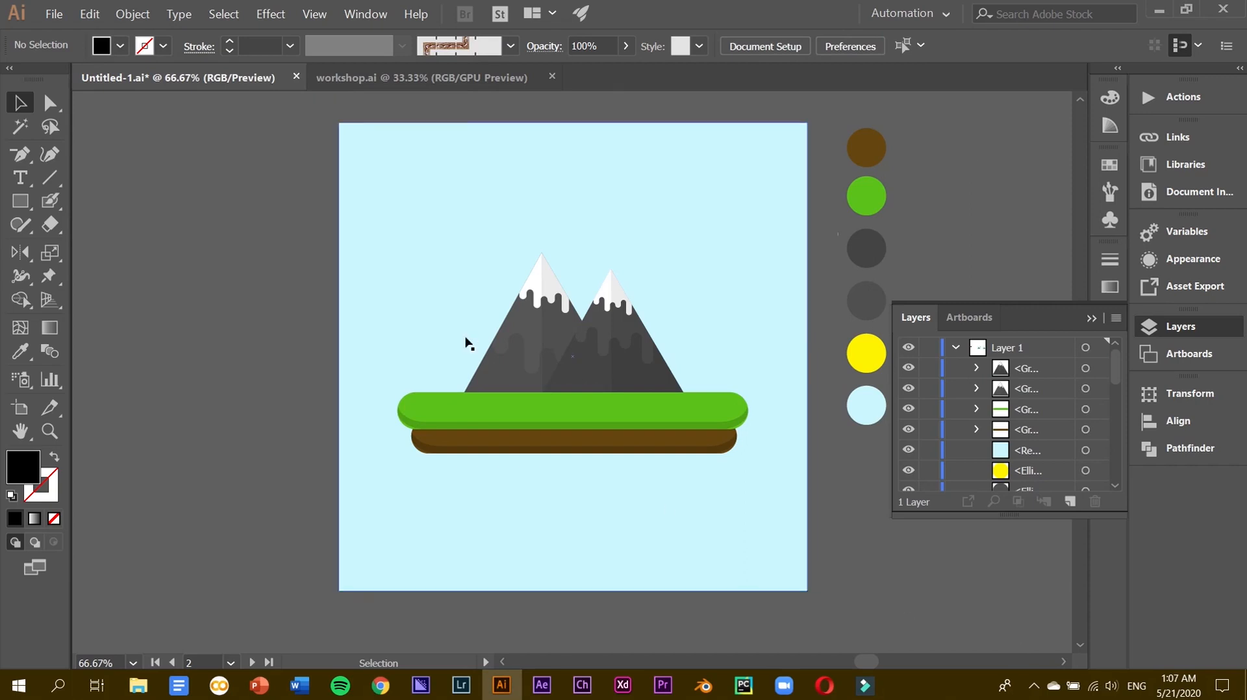
Isolate the left mountain group and nudge its snow cap up one step.
{"action": "key", "text": "ctrl+equal"}
{"action": "key", "text": "ctrl+equal"}
{"action": "key", "text": "ctrl+equal"}
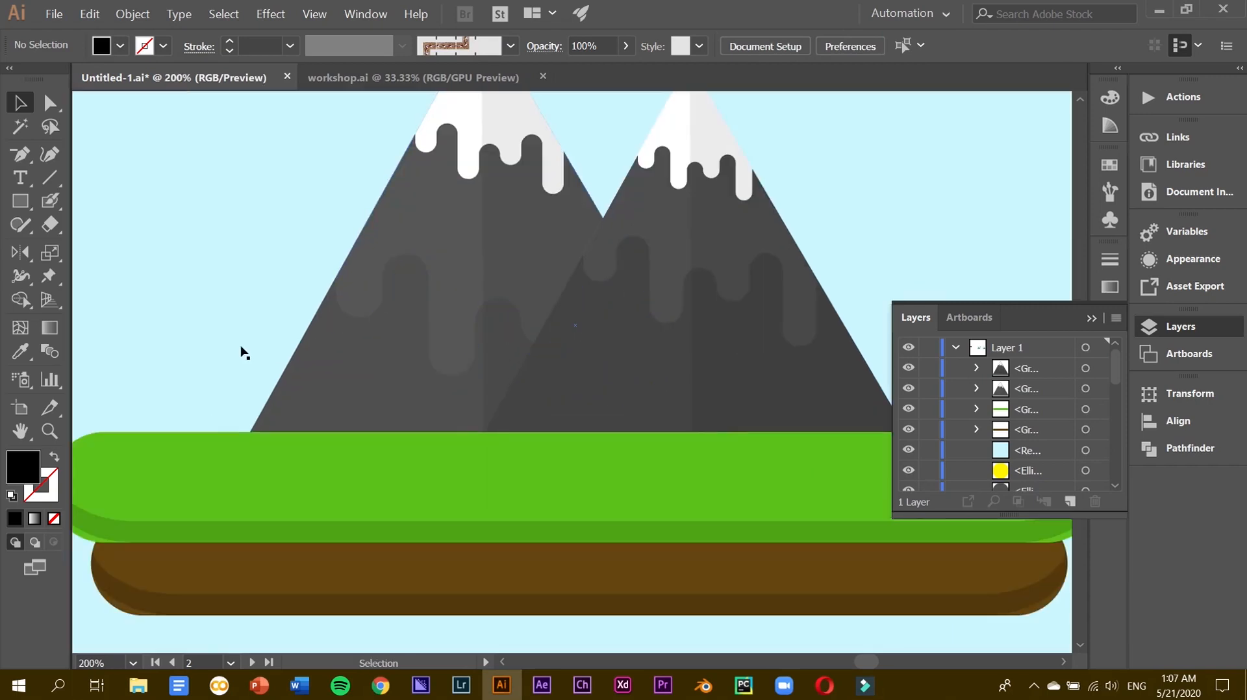
{"action": "scroll", "coordinate": [426, 296], "scroll_direction": "up", "scroll_amount": 3}
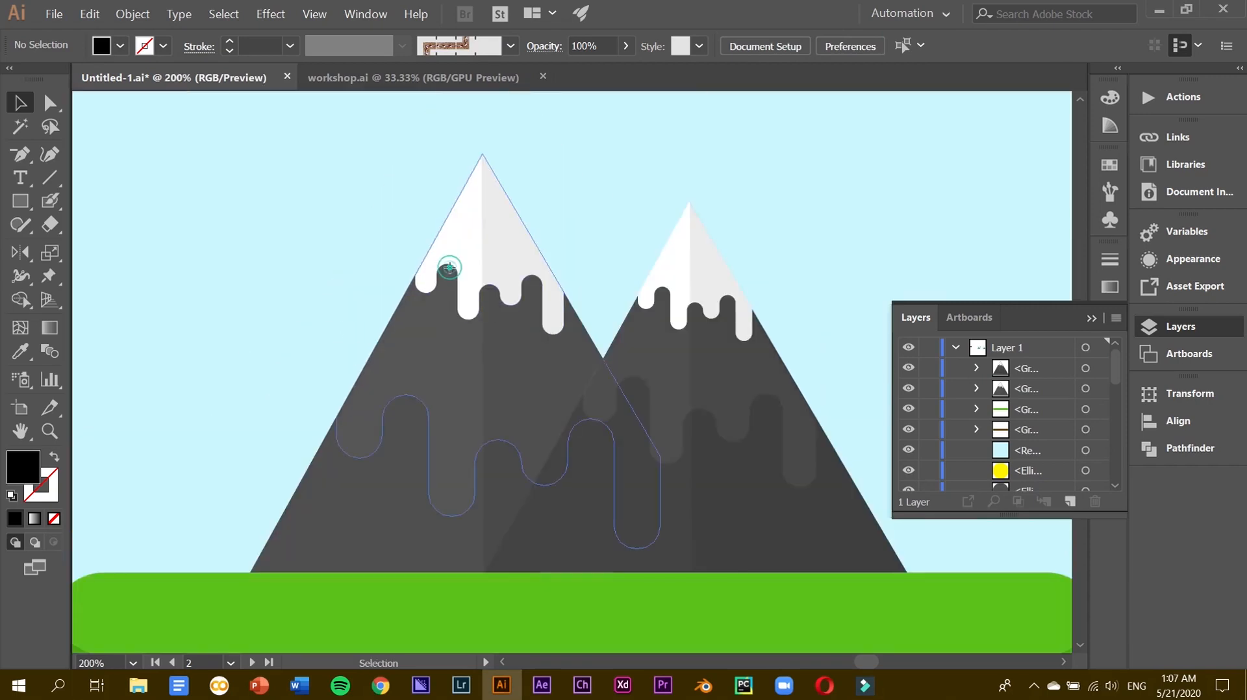
{"action": "left_click", "coordinate": [467, 245]}
{"action": "double_click", "coordinate": [467, 246]}
{"action": "left_click", "coordinate": [467, 246]}
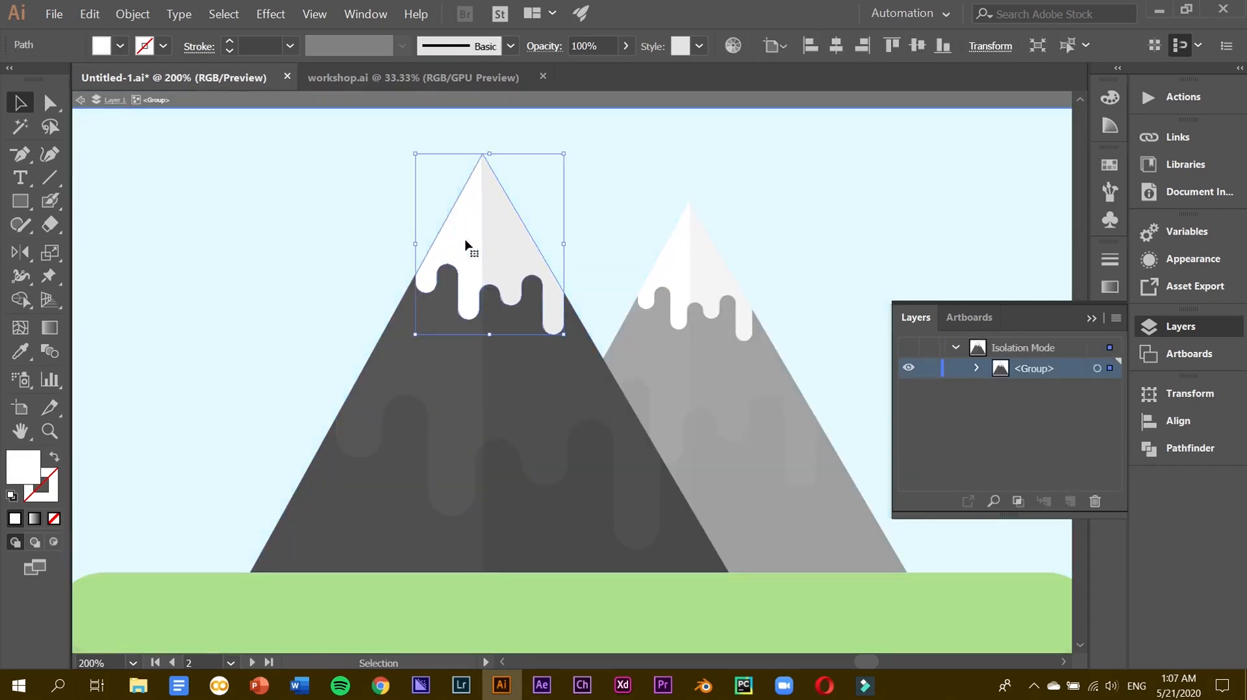
{"action": "key", "text": "Up"}
Nudge the snow cap back down, exit Isolation Mode and zoom out to the artboard.
{"action": "key", "text": "Down"}
{"action": "double_click", "coordinate": [219, 279]}
{"action": "double_click", "coordinate": [219, 280]}
{"action": "key", "text": "ctrl+minus"}
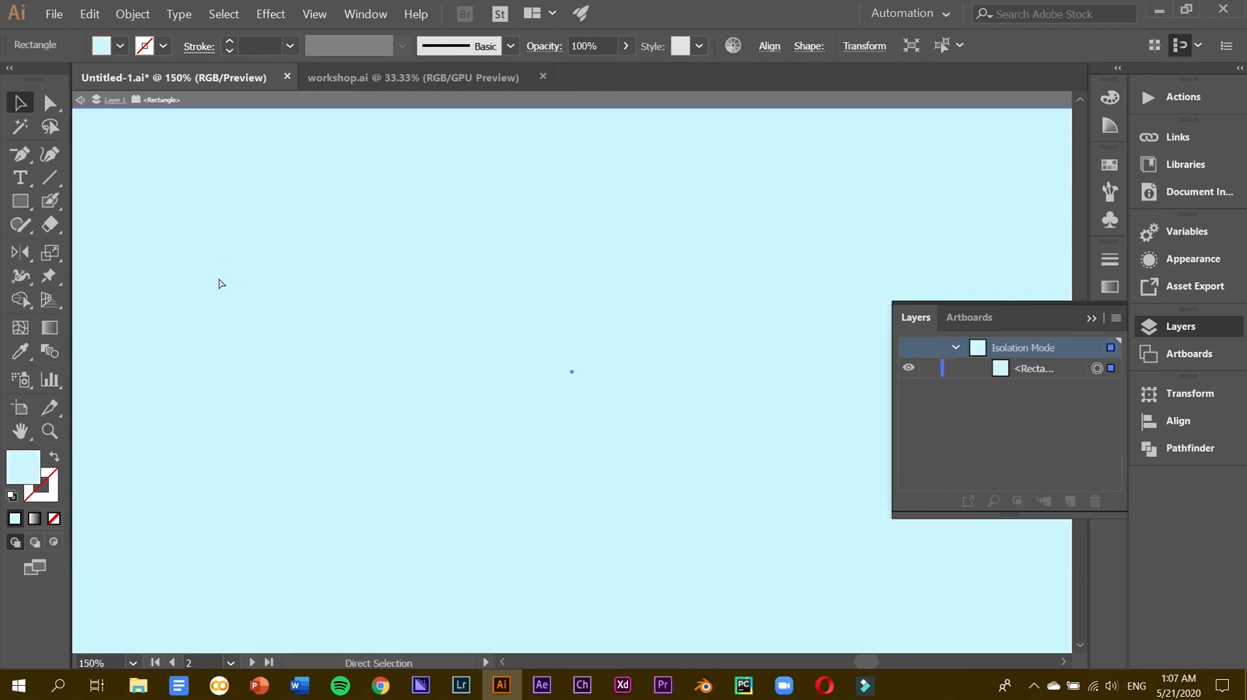
{"action": "key", "text": "ctrl+minus"}
{"action": "double_click", "coordinate": [129, 338]}
{"action": "key", "text": "ctrl+minus"}
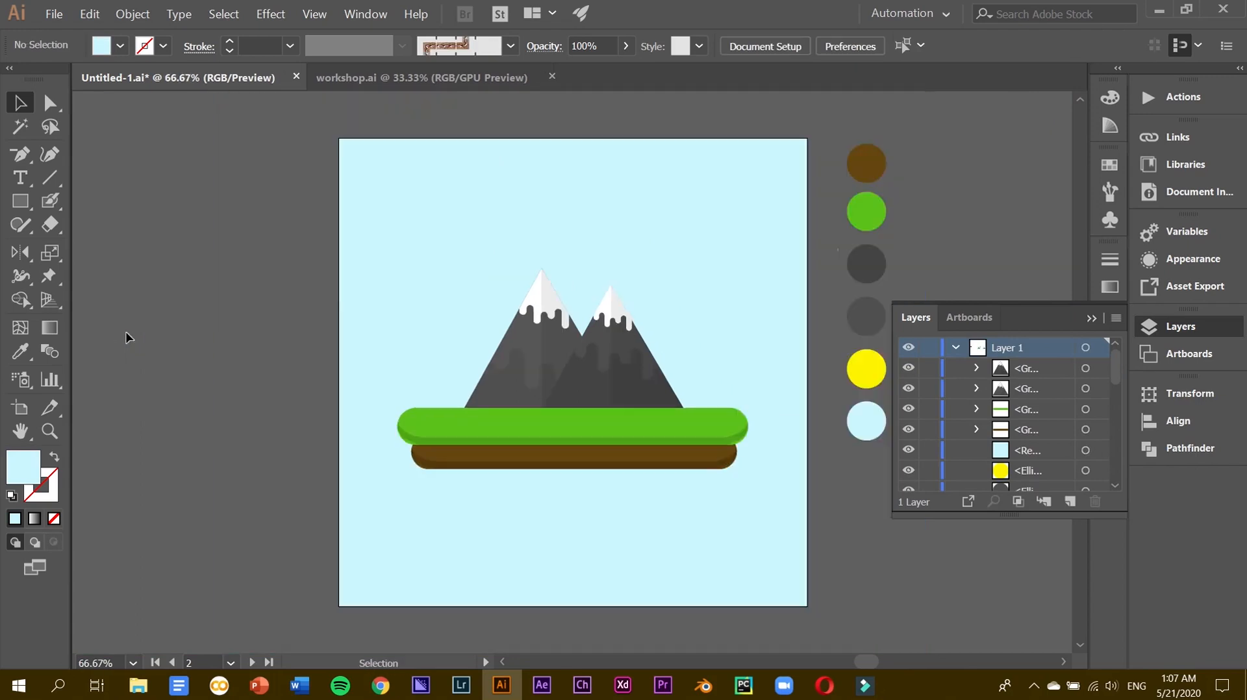
{"action": "scroll", "coordinate": [130, 338], "scroll_direction": "up", "scroll_amount": 7}
{"action": "scroll", "coordinate": [396, 453], "scroll_direction": "down", "scroll_amount": 6}
Draw a 90 px circle, fill it from the yellow swatch, and enlarge it.
{"action": "left_click_drag", "start_coordinate": [29, 202], "coordinate": [91, 252]}
{"action": "left_click", "coordinate": [380, 254]}
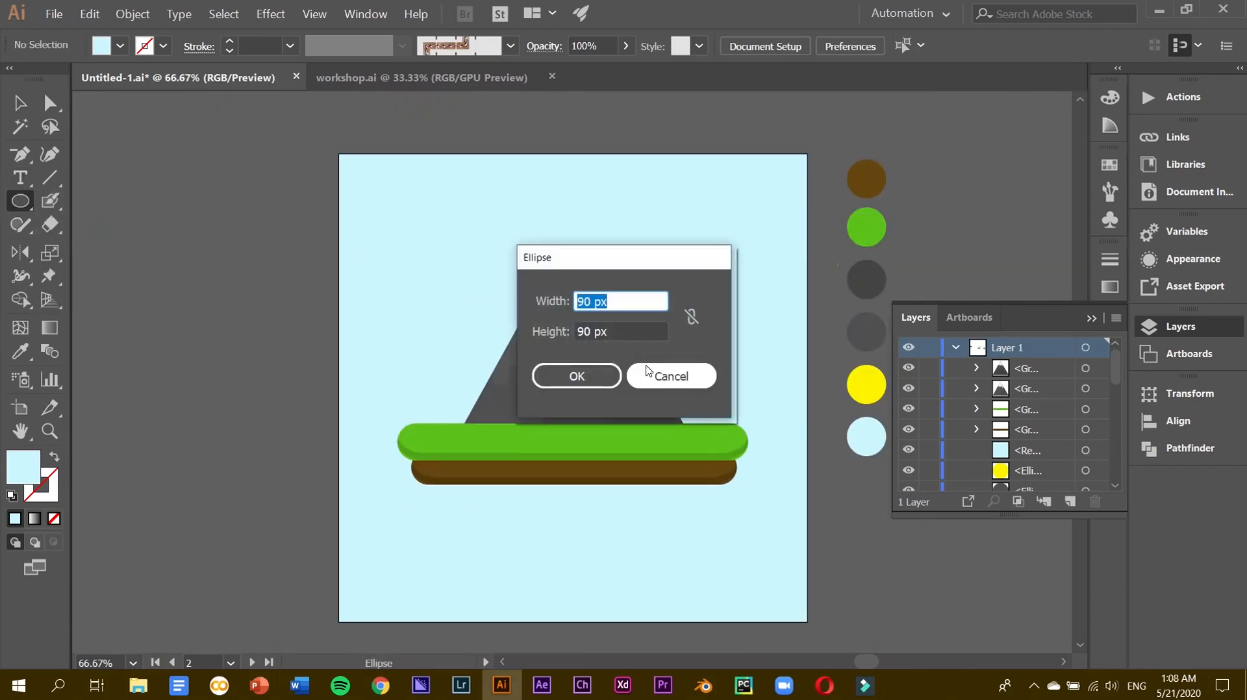
{"action": "key", "text": "Return"}
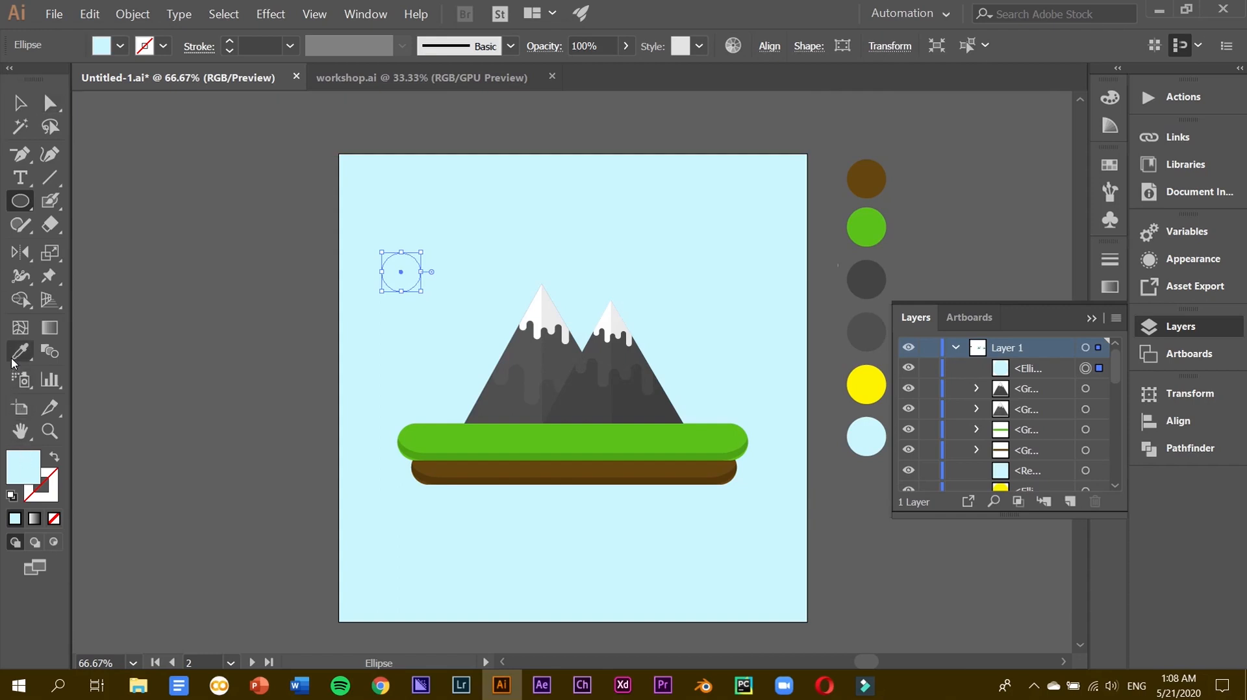
{"action": "left_click", "coordinate": [19, 354]}
{"action": "left_click", "coordinate": [866, 385]}
{"action": "key", "text": "v"}
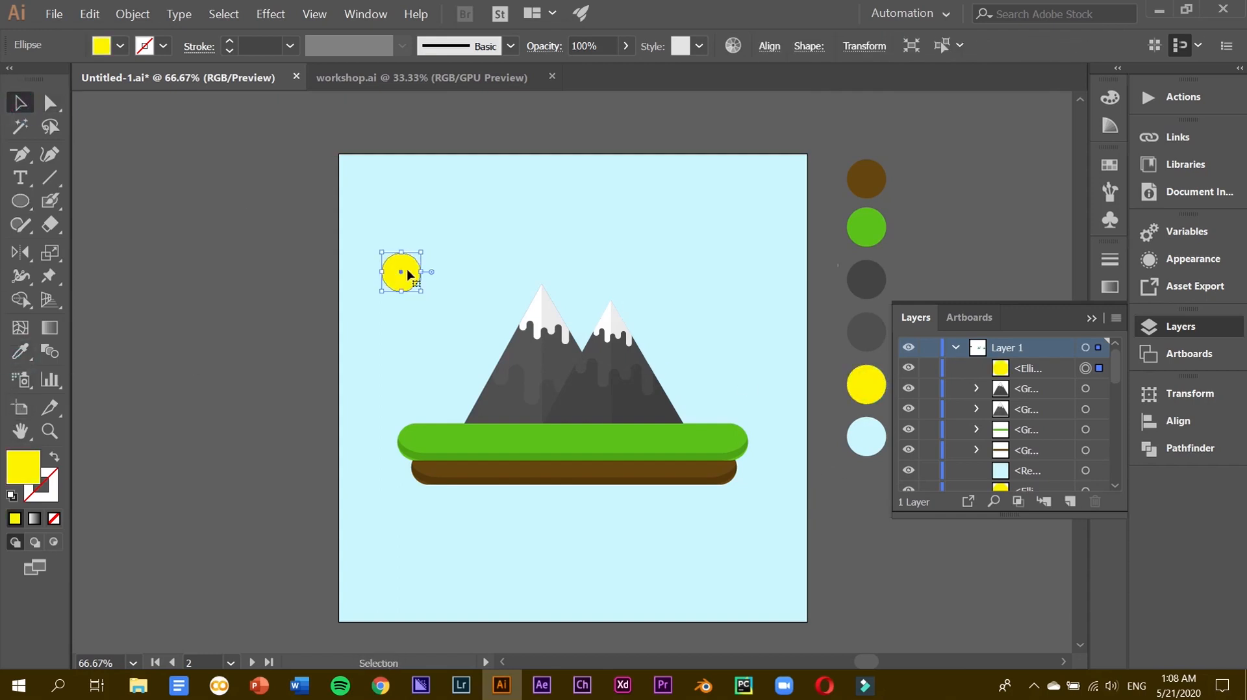
{"action": "left_click_drag", "start_coordinate": [421, 290], "coordinate": [481, 359]}
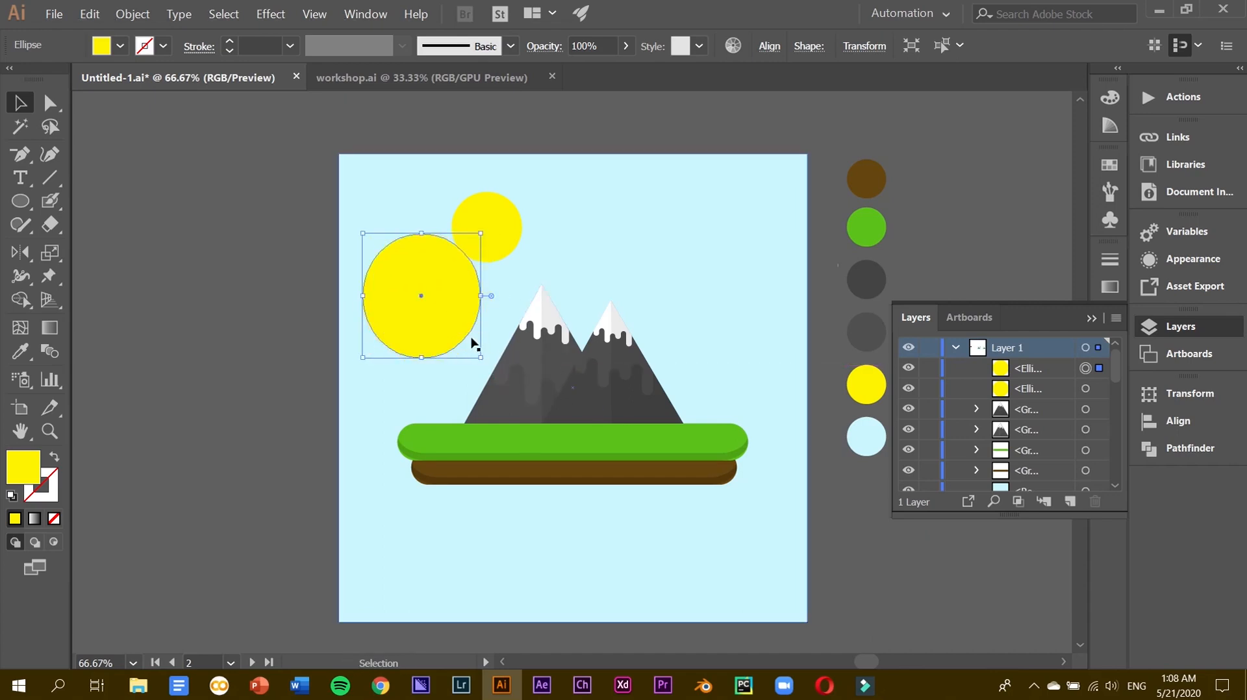
Give the large circle 20% opacity and place the small sun above and onto it.
{"action": "key", "text": "ctrl+z"}
{"action": "left_click_drag", "start_coordinate": [359, 232], "coordinate": [403, 266]}
{"action": "left_click", "coordinate": [612, 43]}
{"action": "key", "text": "Return"}
{"action": "left_click", "coordinate": [489, 219]}
{"action": "left_click_drag", "start_coordinate": [1026, 388], "coordinate": [1025, 364]}
{"action": "left_click_drag", "start_coordinate": [498, 231], "coordinate": [437, 306]}
Duplicate the pale halo circle, scale the copy down and centre it on the sun.
{"action": "left_click_drag", "start_coordinate": [465, 255], "coordinate": [536, 217]}
{"action": "key", "text": "ctrl+z"}
{"action": "left_click_drag", "start_coordinate": [484, 300], "coordinate": [591, 250]}
{"action": "key", "text": "ctrl+z"}
{"action": "mouse_move", "coordinate": [463, 264]}
{"action": "left_mouse_down"}
{"action": "mouse_move", "coordinate": [426, 284]}
{"action": "mouse_move", "coordinate": [460, 271]}
{"action": "left_mouse_up"}
{"action": "left_click_drag", "start_coordinate": [366, 244], "coordinate": [383, 264]}
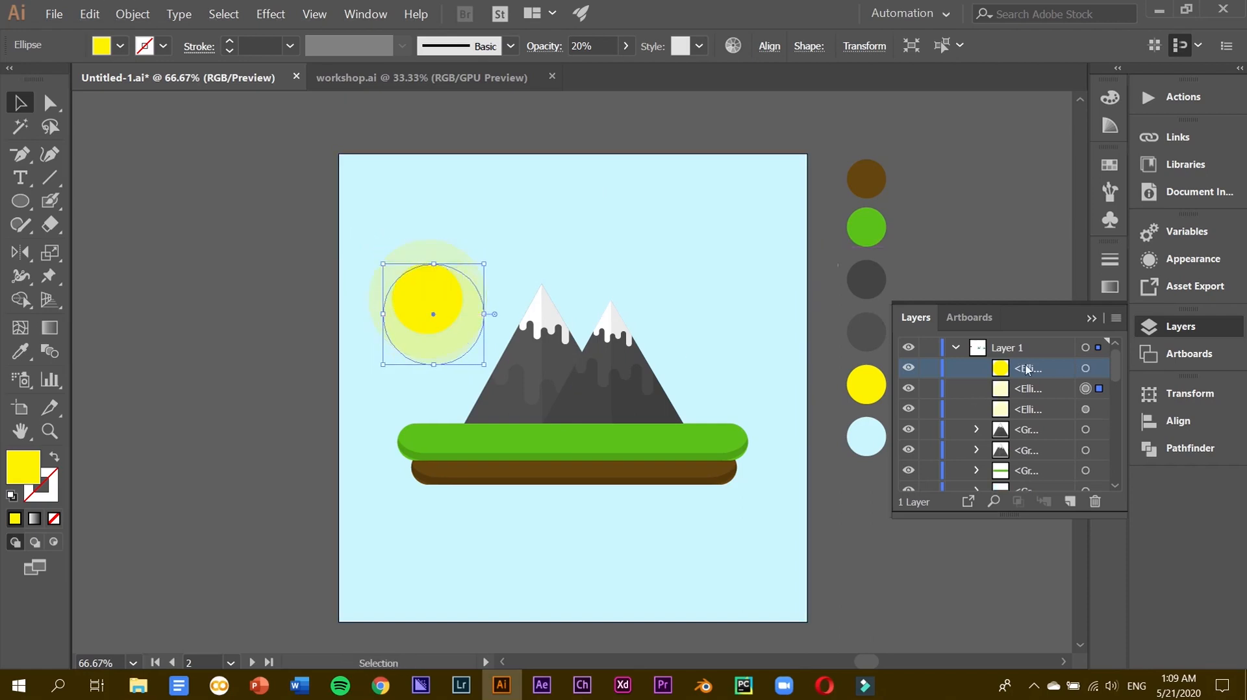
{"action": "left_click_drag", "start_coordinate": [458, 335], "coordinate": [452, 321]}
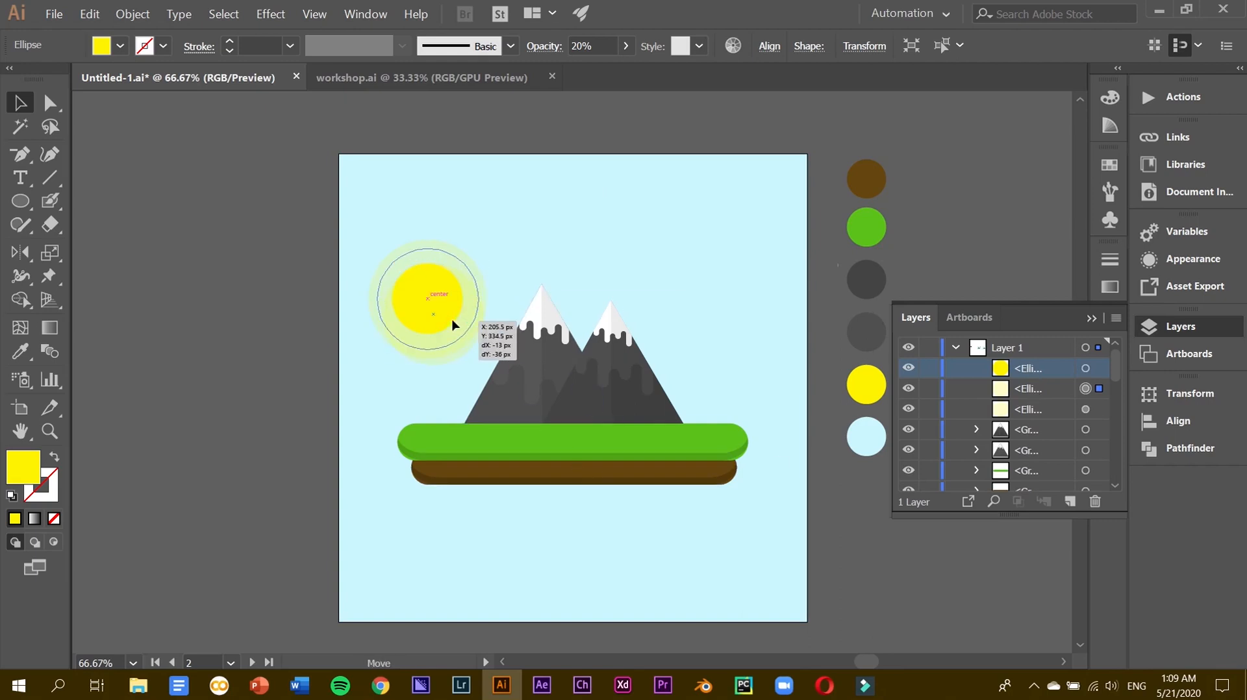
{"action": "left_click", "coordinate": [482, 273]}
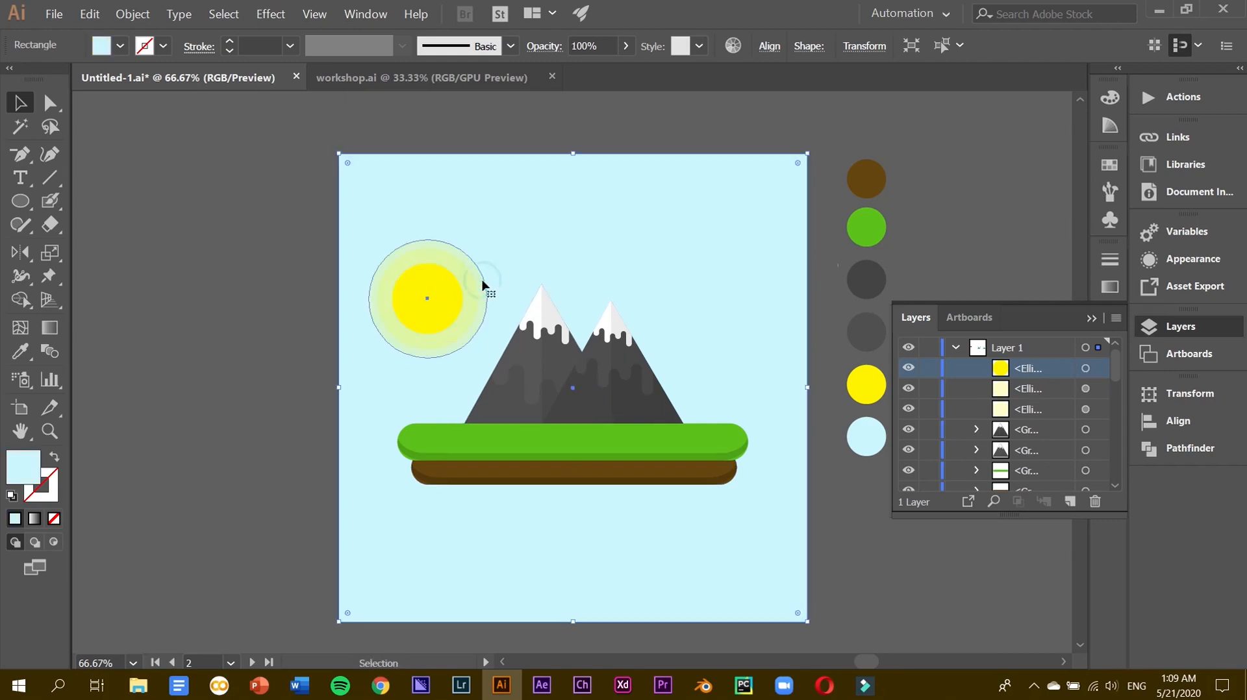
{"action": "left_click", "coordinate": [482, 284]}
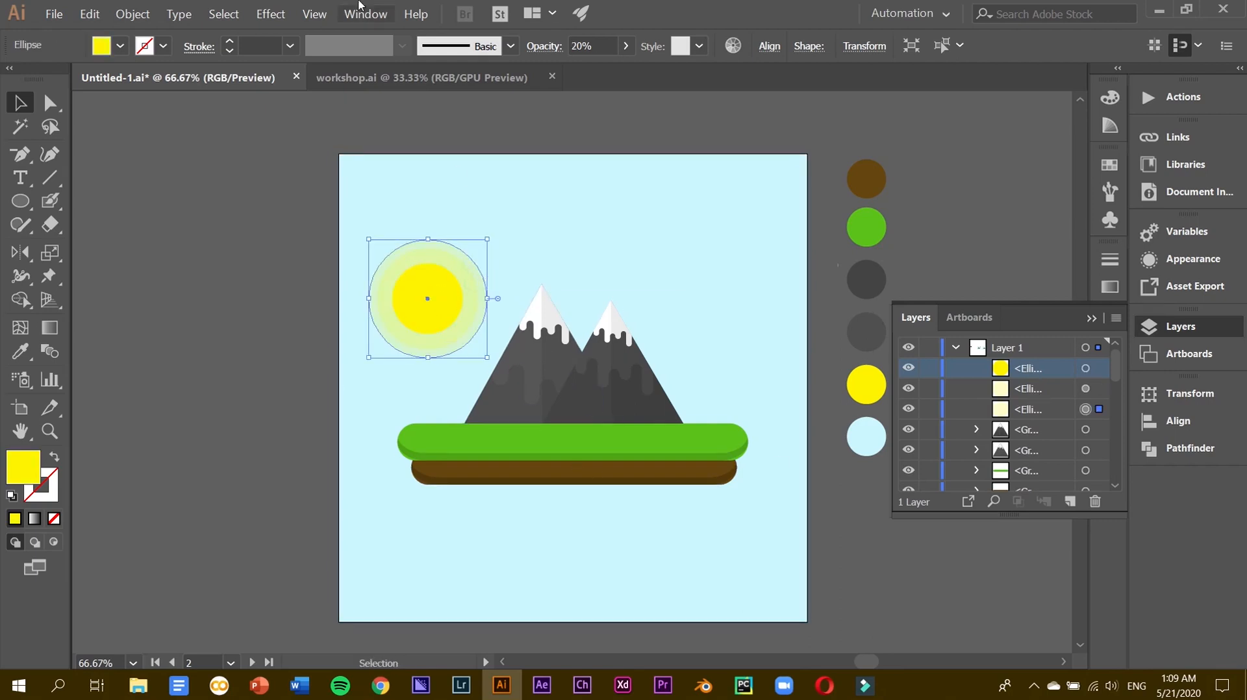
Refill the halo and glow ellipses with pale cream and pale yellow colours.
{"action": "double_click", "coordinate": [10, 474]}
{"action": "left_click", "coordinate": [401, 206]}
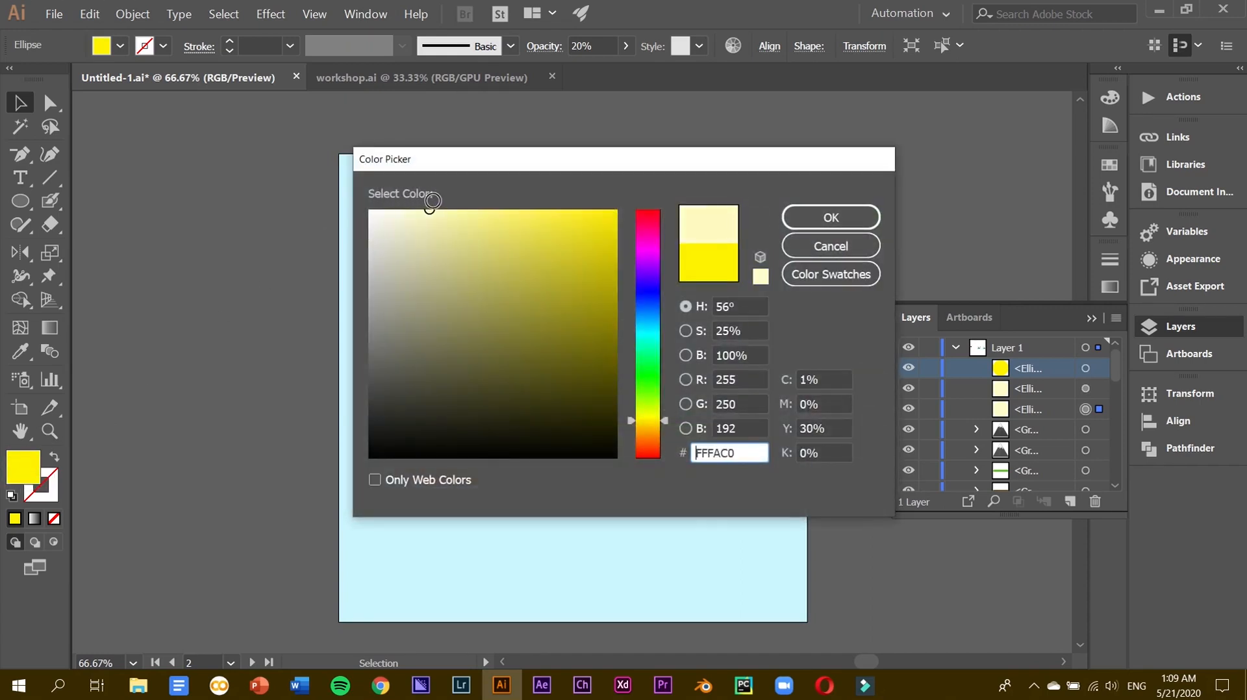
{"action": "key", "text": "Return"}
{"action": "left_click", "coordinate": [244, 304]}
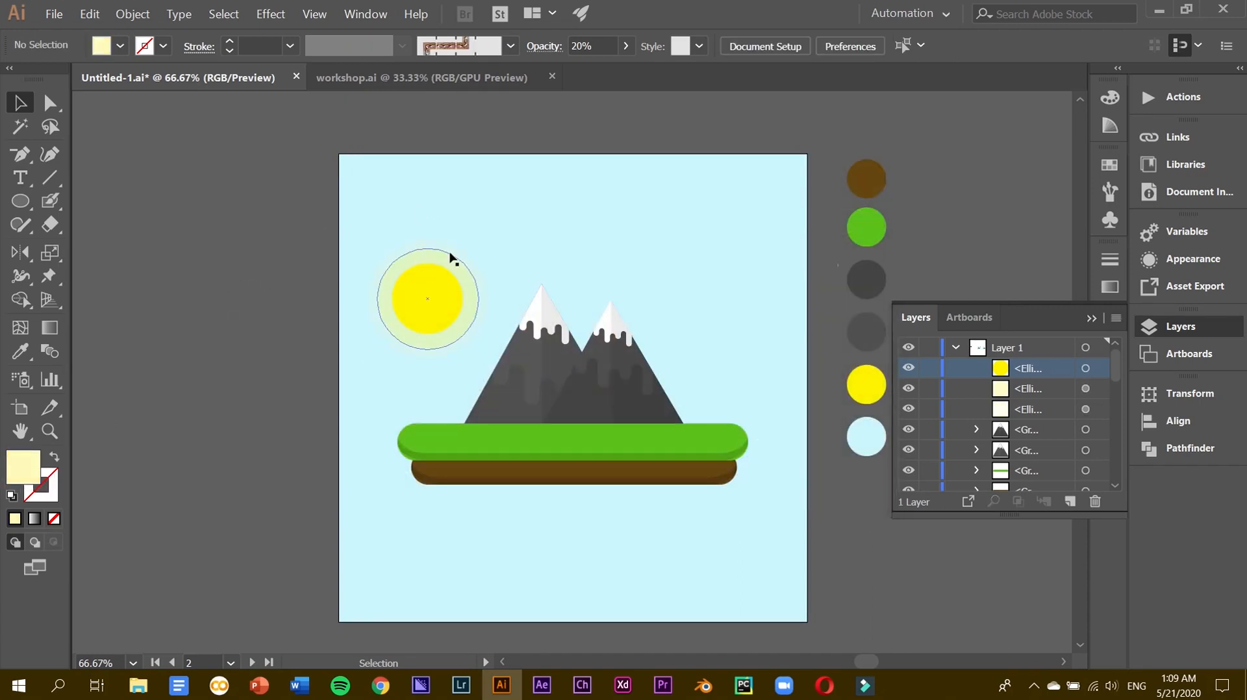
{"action": "left_click", "coordinate": [456, 254]}
{"action": "double_click", "coordinate": [23, 467]}
{"action": "left_click", "coordinate": [437, 220]}
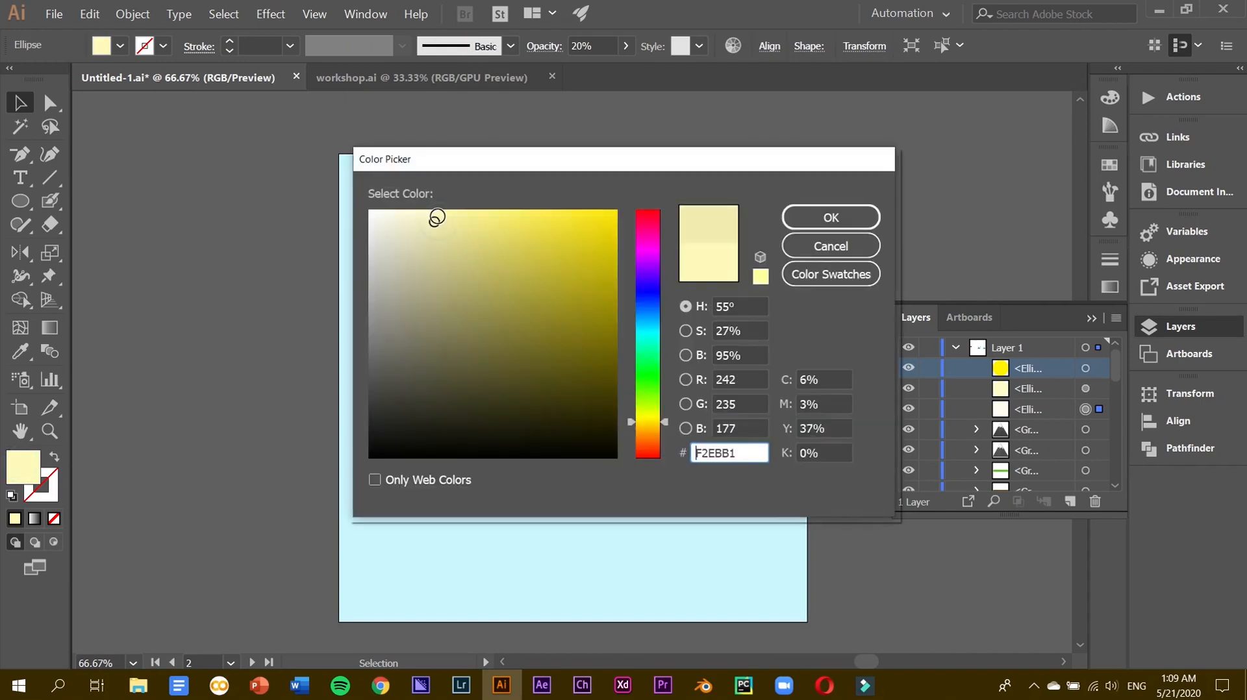
{"action": "key", "text": "Return"}
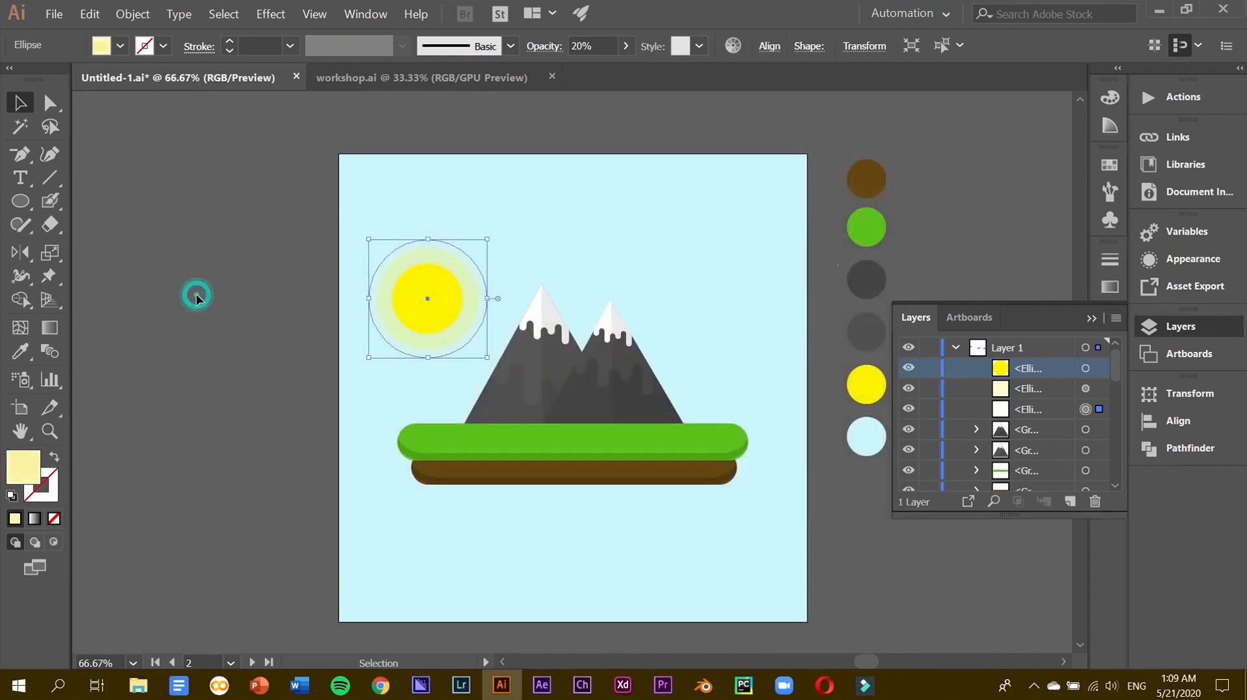
{"action": "left_click", "coordinate": [194, 291]}
Fill the sun ellipse with pale yellow F9F080, then shift it to a brighter yellow.
{"action": "left_click", "coordinate": [393, 274]}
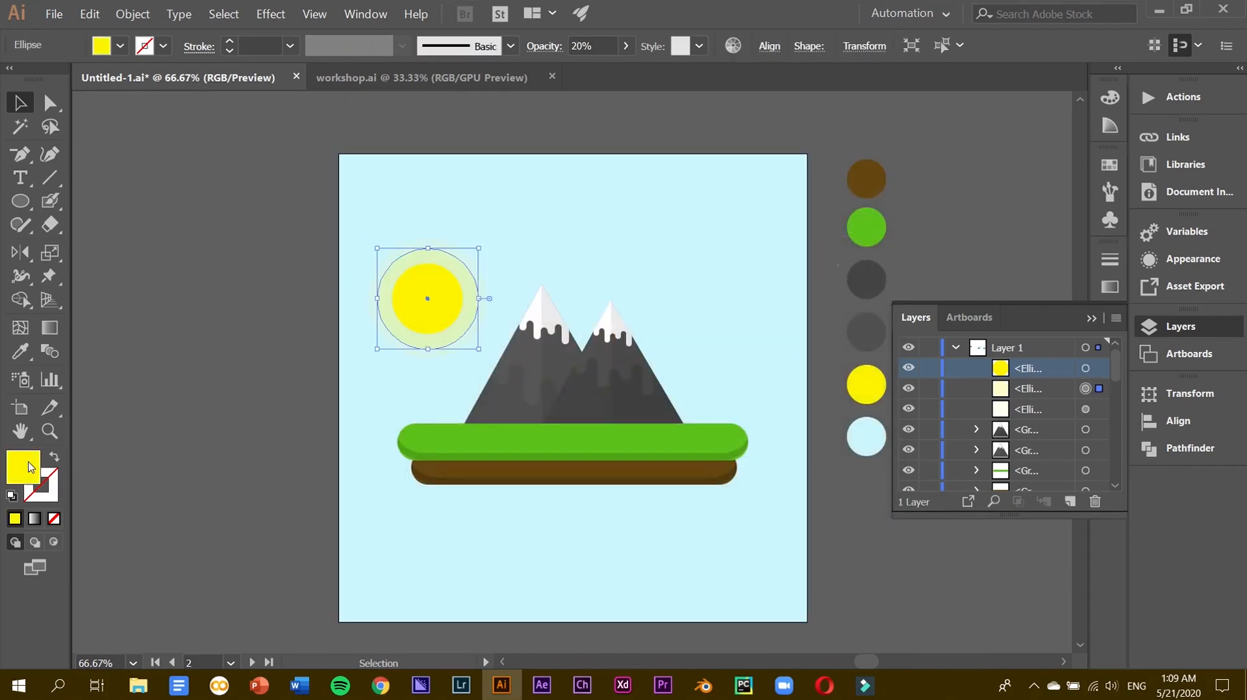
{"action": "double_click", "coordinate": [22, 466]}
{"action": "left_click", "coordinate": [490, 213]}
{"action": "key", "text": "Return"}
{"action": "double_click", "coordinate": [31, 469]}
{"action": "left_click_drag", "start_coordinate": [487, 215], "coordinate": [509, 211]}
{"action": "key", "text": "Return"}
{"action": "left_click", "coordinate": [199, 313]}
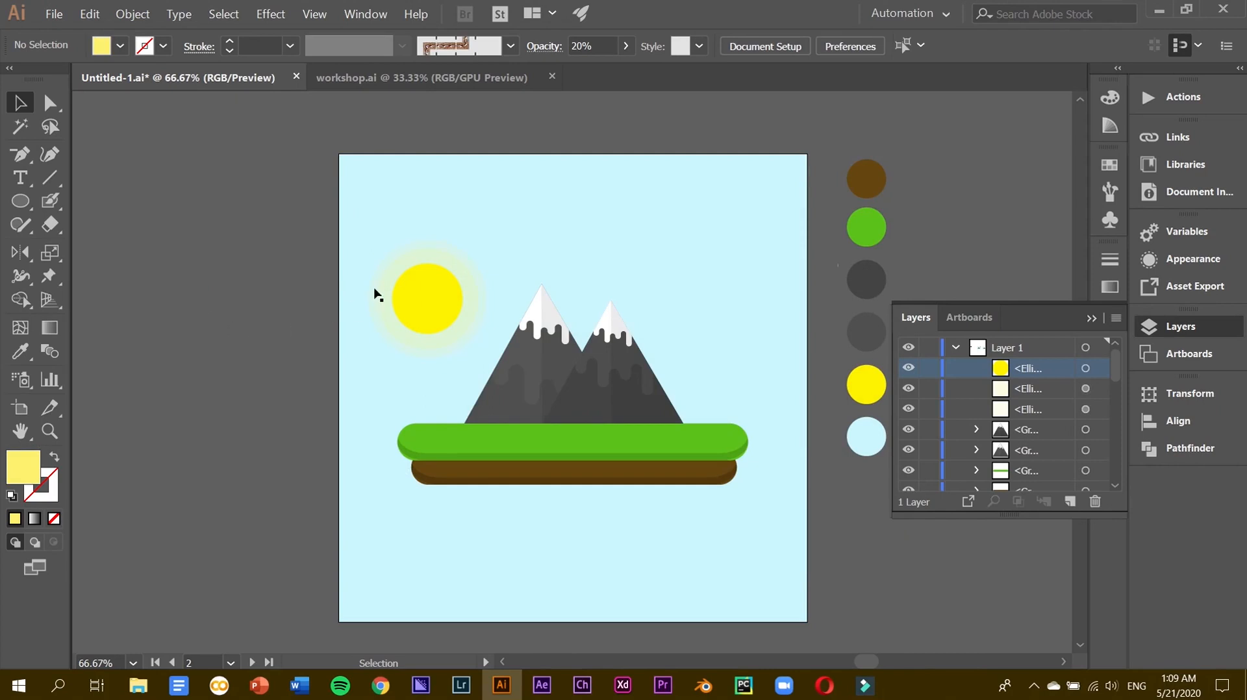
Set the halo rings' opacity to 25% in the Control bar.
{"action": "left_click", "coordinate": [409, 272]}
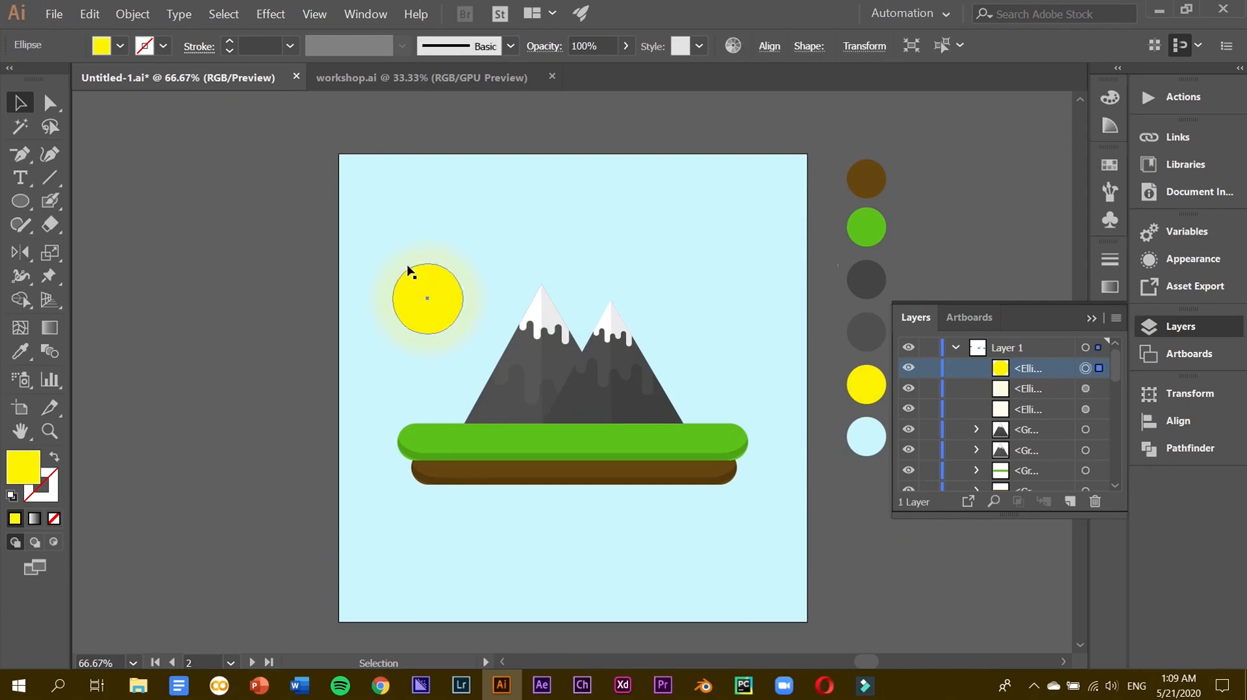
{"action": "left_click", "coordinate": [383, 287]}
{"action": "left_click", "coordinate": [569, 43]}
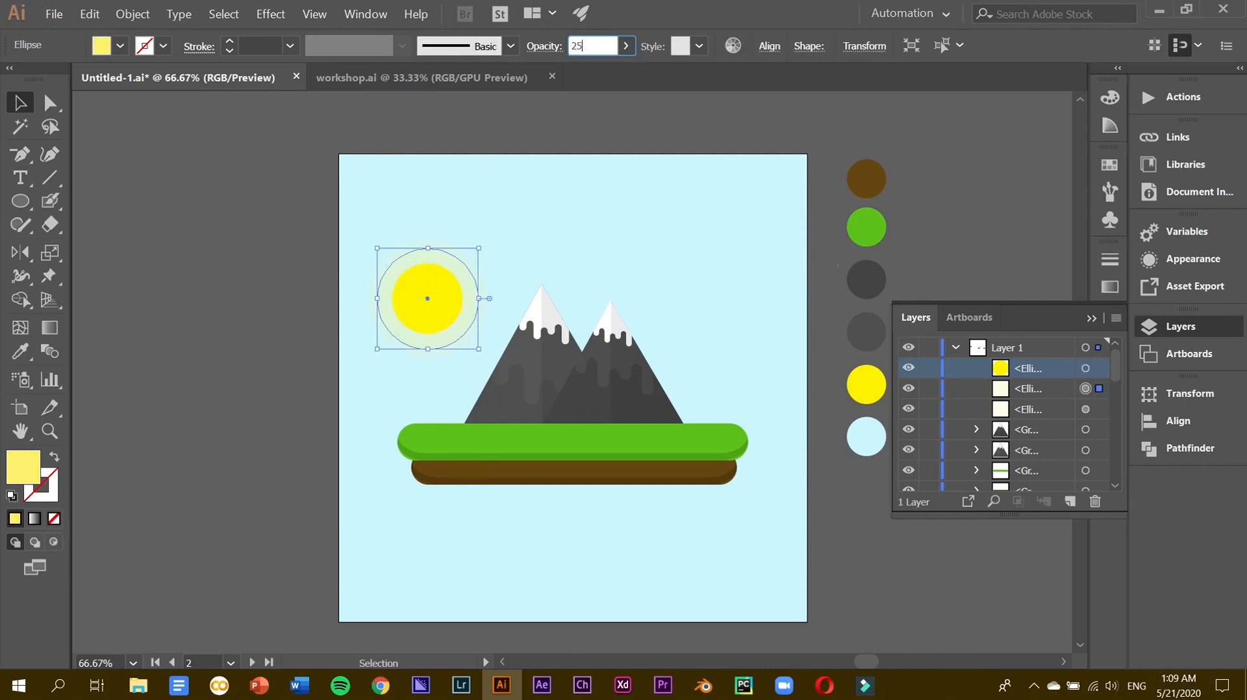
{"action": "left_click", "coordinate": [208, 353]}
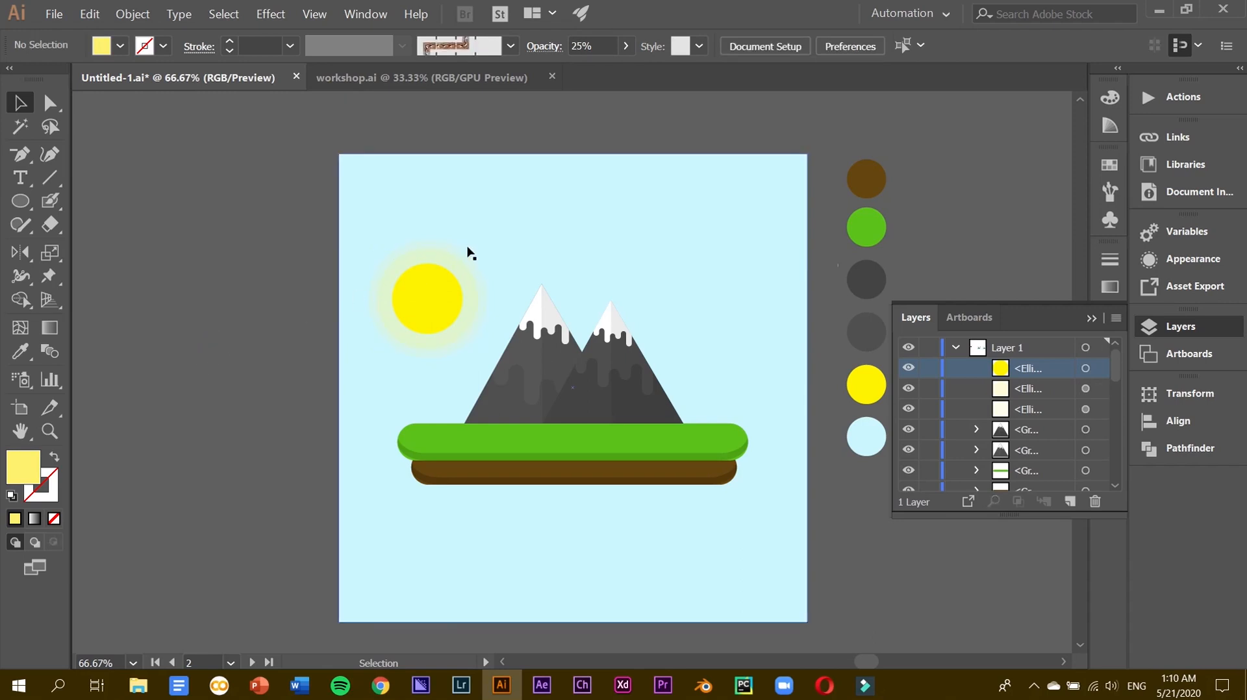
{"action": "left_click", "coordinate": [603, 44]}
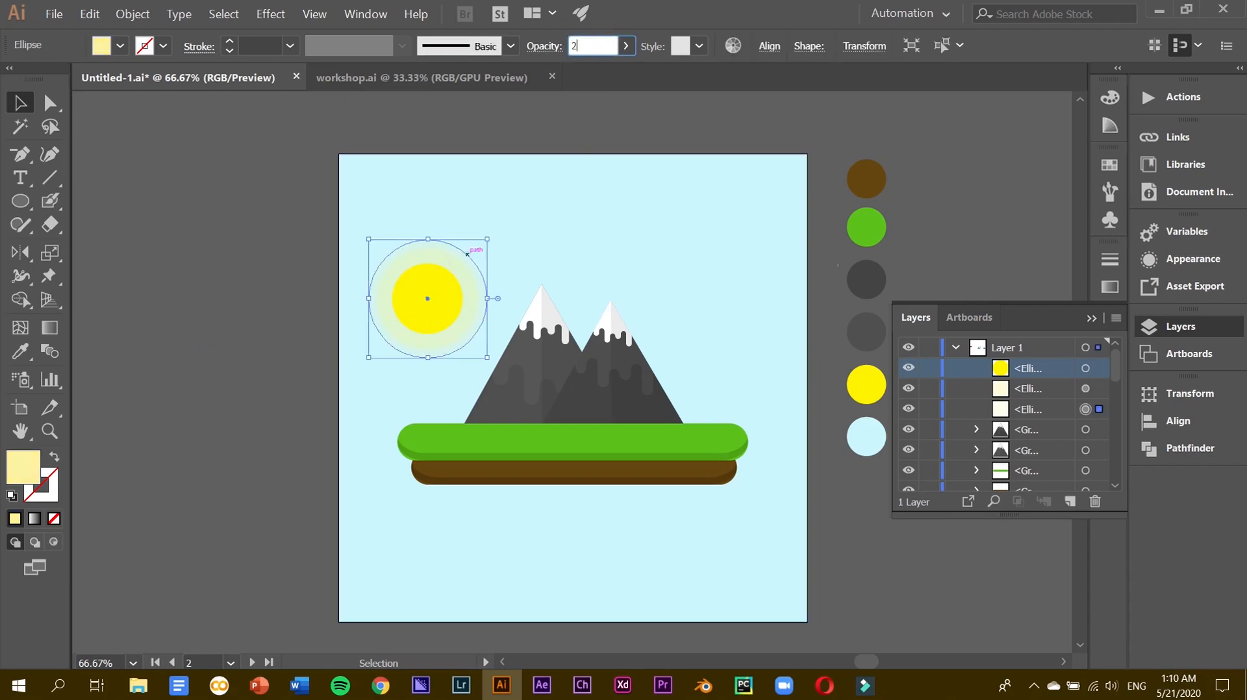
{"action": "left_click", "coordinate": [323, 294]}
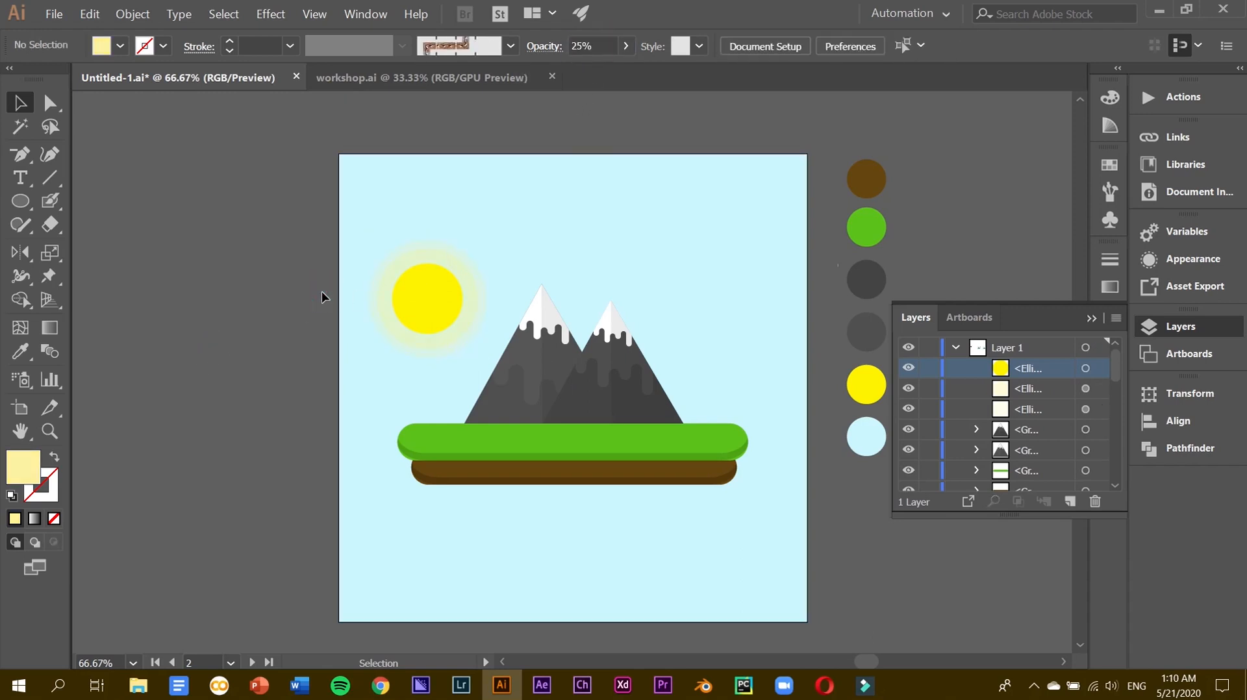
{"action": "left_click", "coordinate": [469, 261]}
{"action": "left_click", "coordinate": [266, 13]}
{"action": "left_click", "coordinate": [102, 204]}
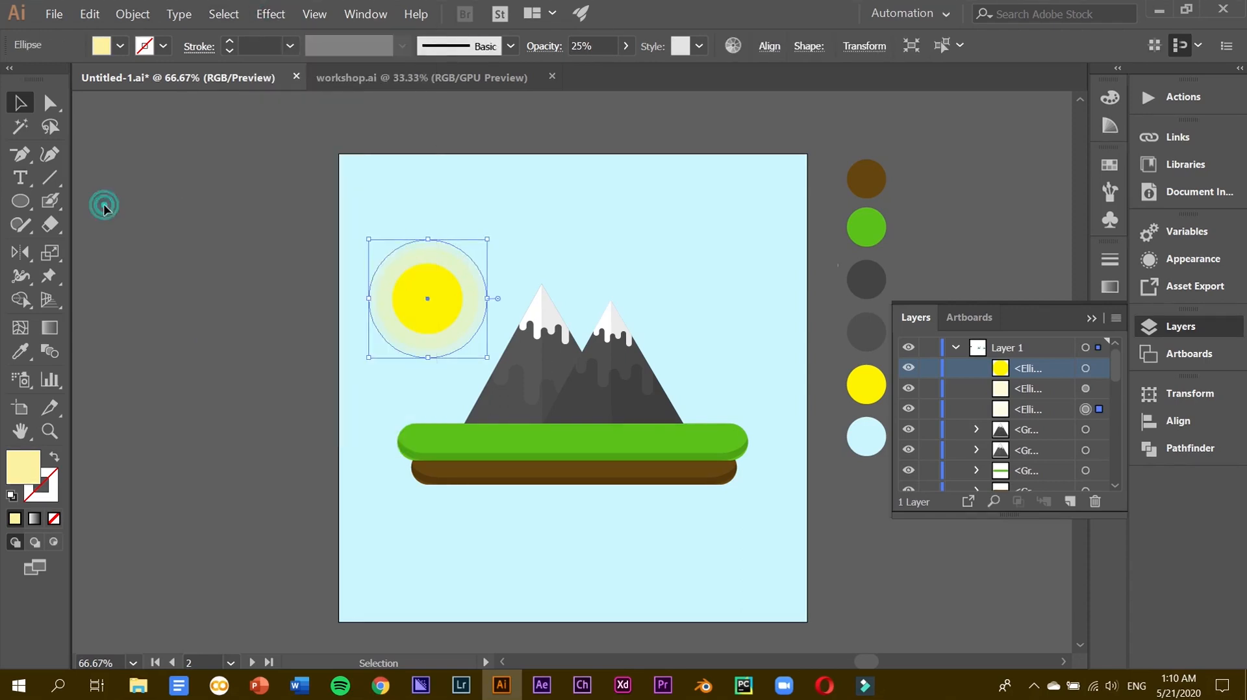
Apply Gaussian Blur to the outer and middle halo rings.
{"action": "key", "text": "ctrl+plus"}
{"action": "key", "text": "ctrl+plus"}
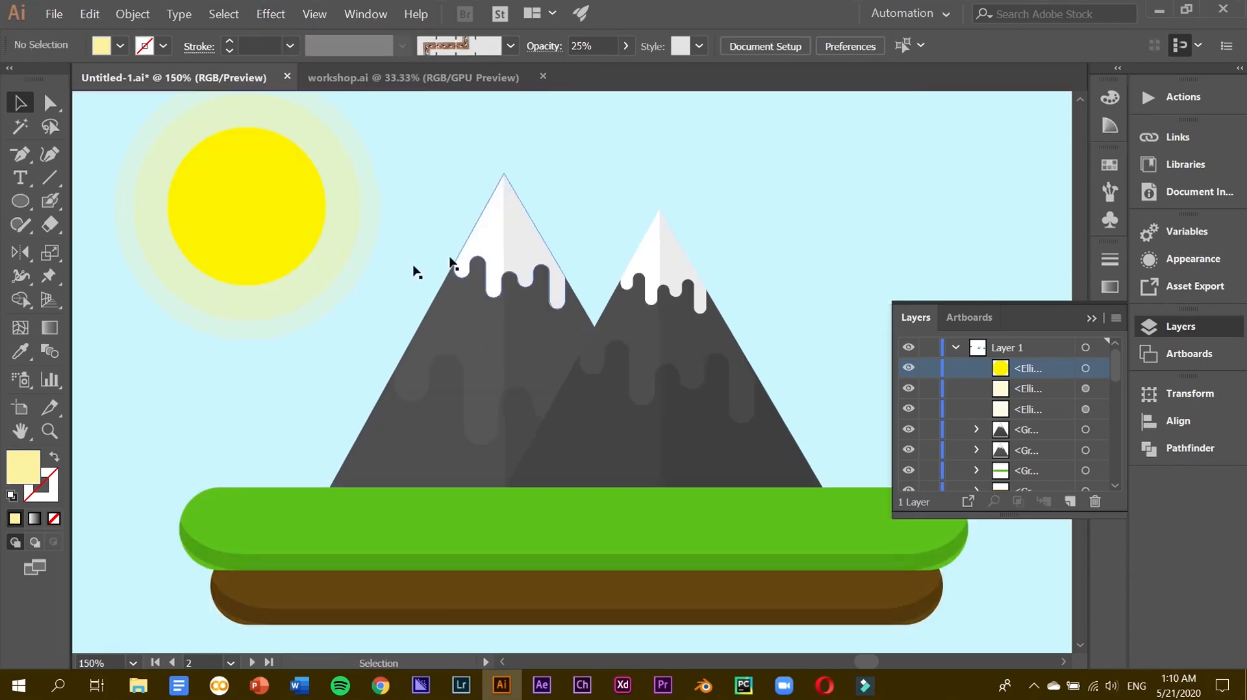
{"action": "left_click", "coordinate": [270, 14]}
{"action": "mouse_move", "coordinate": [390, 322]}
{"action": "left_click", "coordinate": [471, 331]}
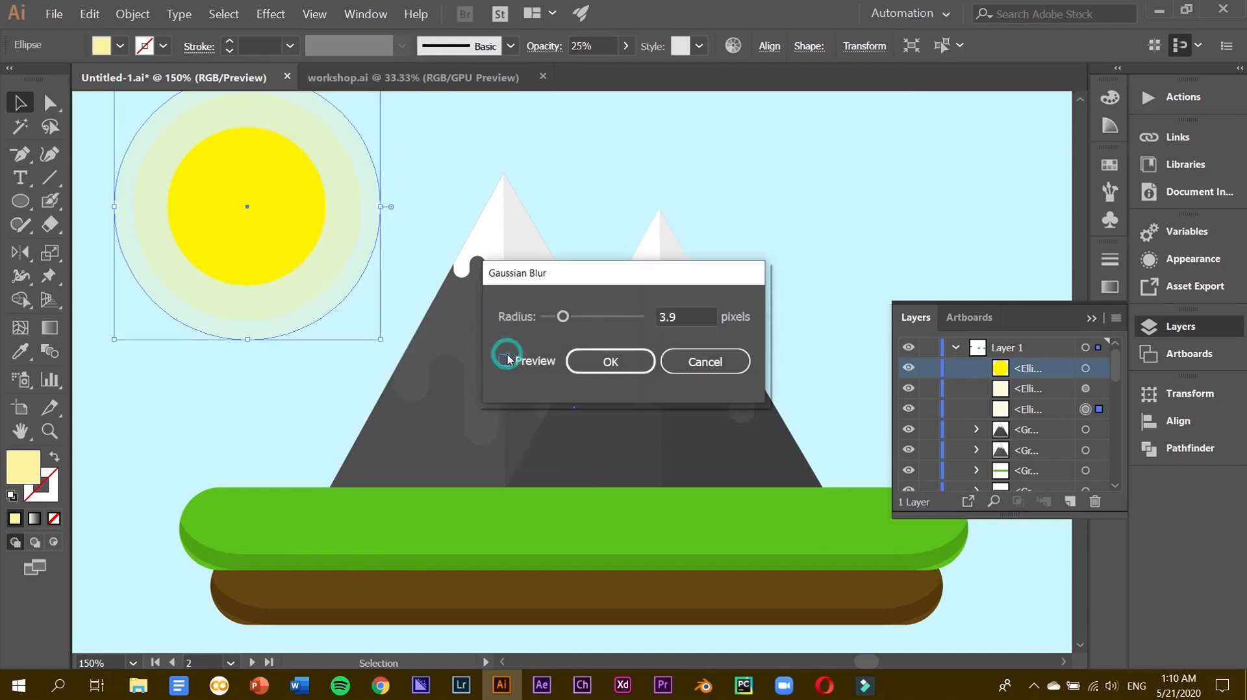
{"action": "left_click_drag", "start_coordinate": [562, 316], "coordinate": [559, 317]}
{"action": "left_click", "coordinate": [610, 362]}
{"action": "left_click", "coordinate": [330, 272]}
{"action": "left_click", "coordinate": [270, 14]}
{"action": "mouse_move", "coordinate": [390, 324]}
{"action": "left_click", "coordinate": [545, 326]}
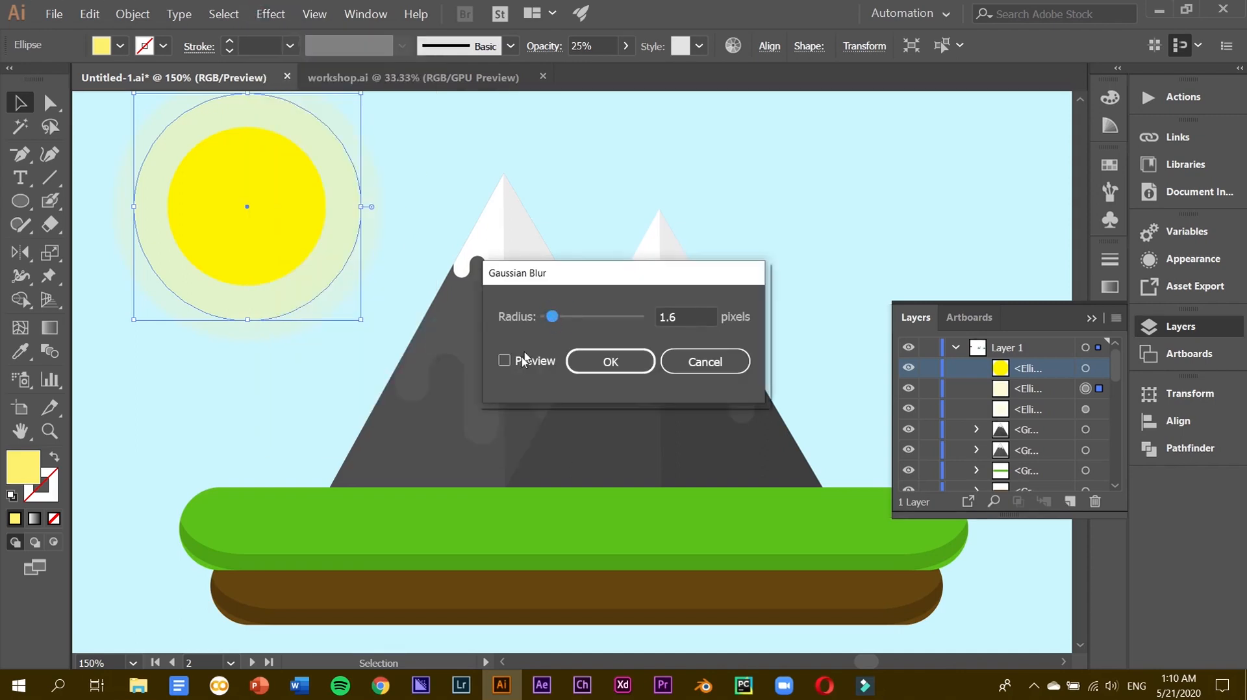
{"action": "left_click", "coordinate": [600, 362]}
Enlarge the outer glow ring slightly around the sun.
{"action": "left_click", "coordinate": [410, 157]}
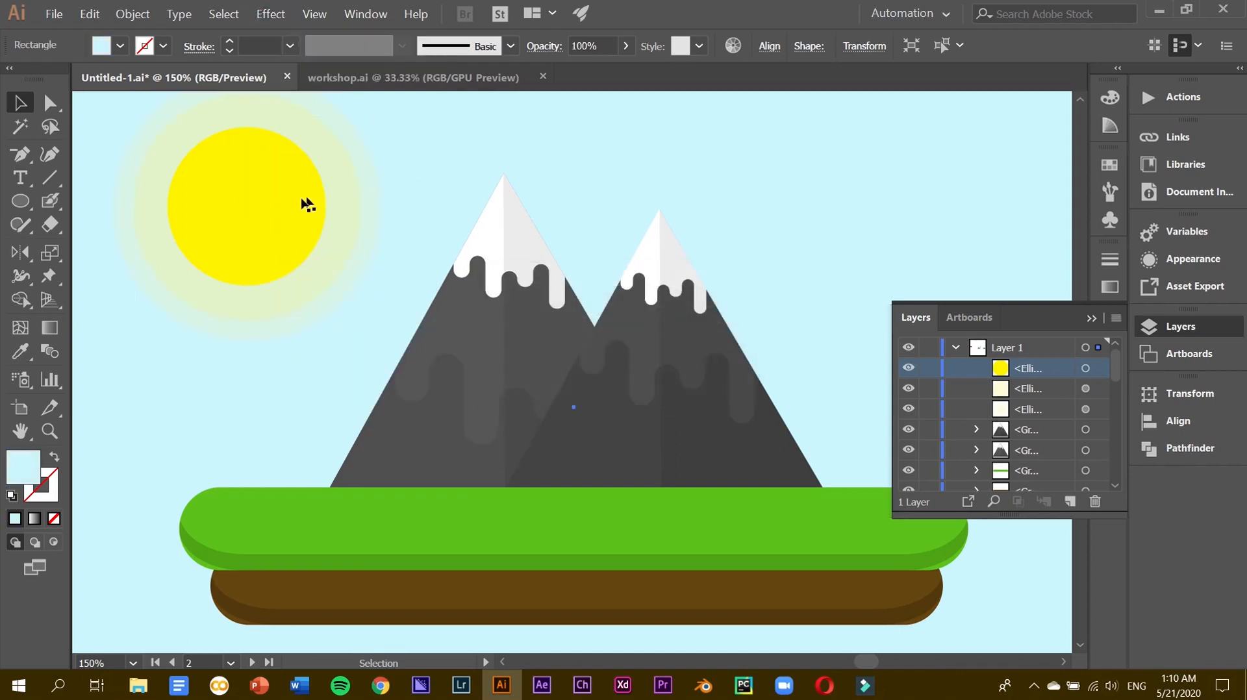
{"action": "left_click", "coordinate": [339, 268]}
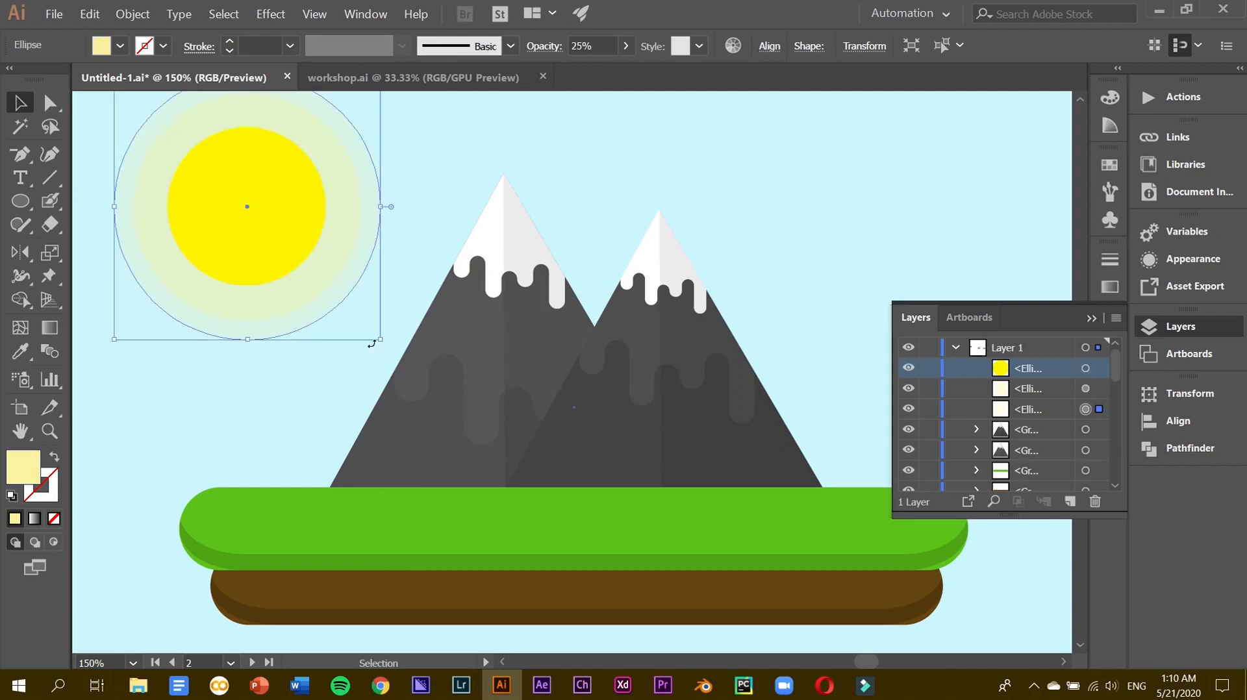
{"action": "left_click_drag", "start_coordinate": [382, 341], "coordinate": [388, 347]}
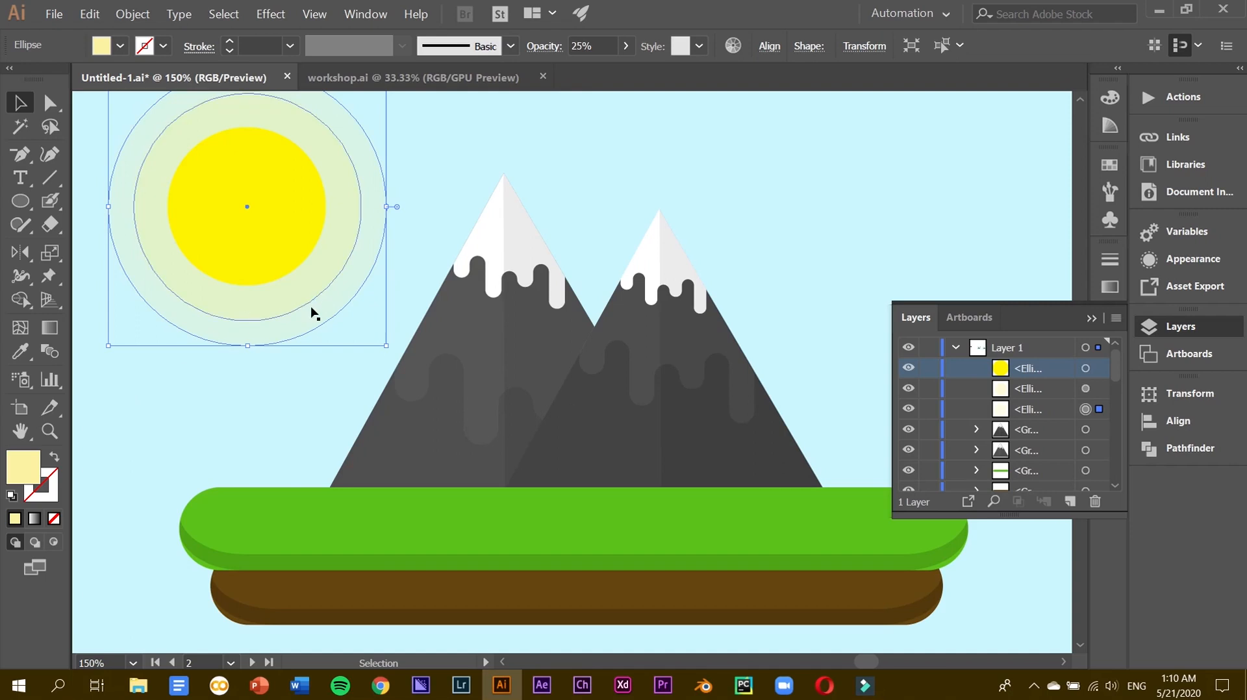
{"action": "left_click", "coordinate": [300, 291], "text": "shift"}
Group the three sun ellipses and move the group up into the upper-left sky.
{"action": "right_click", "coordinate": [327, 224]}
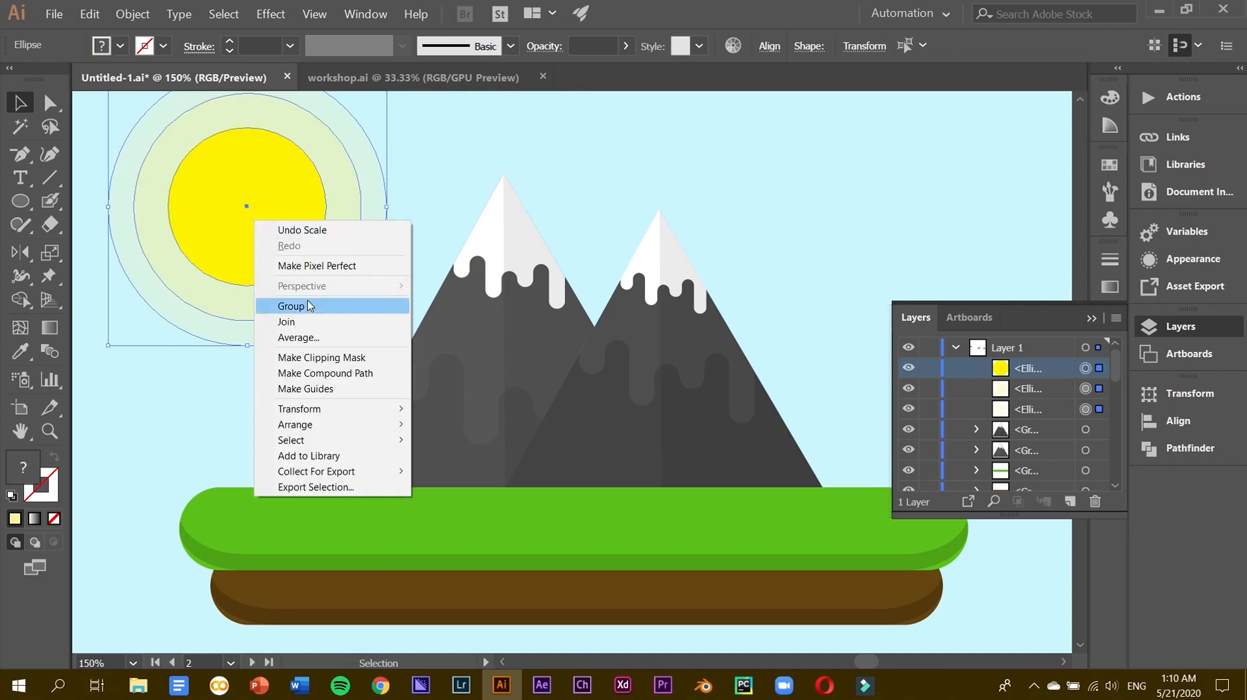
{"action": "left_click", "coordinate": [315, 302]}
{"action": "key", "text": "ctrl+minus"}
{"action": "key", "text": "ctrl+minus"}
{"action": "scroll", "coordinate": [518, 417], "scroll_direction": "right", "scroll_amount": 3}
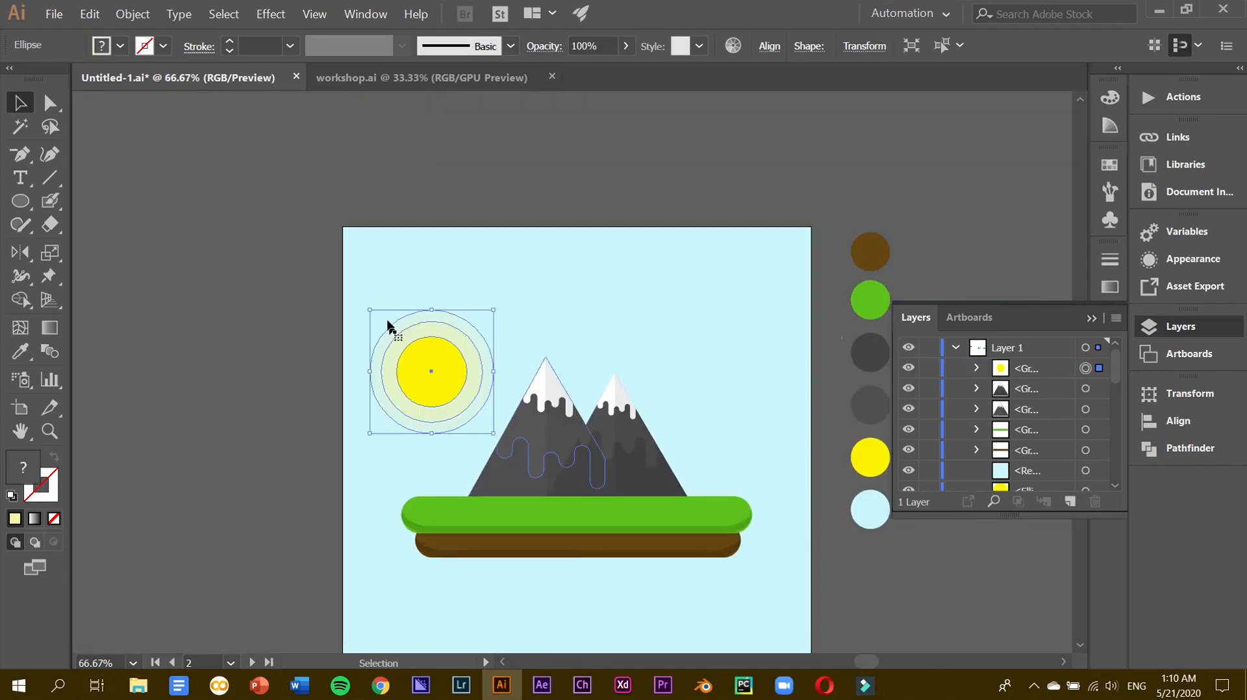
{"action": "left_click_drag", "start_coordinate": [429, 410], "coordinate": [429, 331]}
{"action": "scroll", "coordinate": [630, 423], "scroll_direction": "right", "scroll_amount": 2}
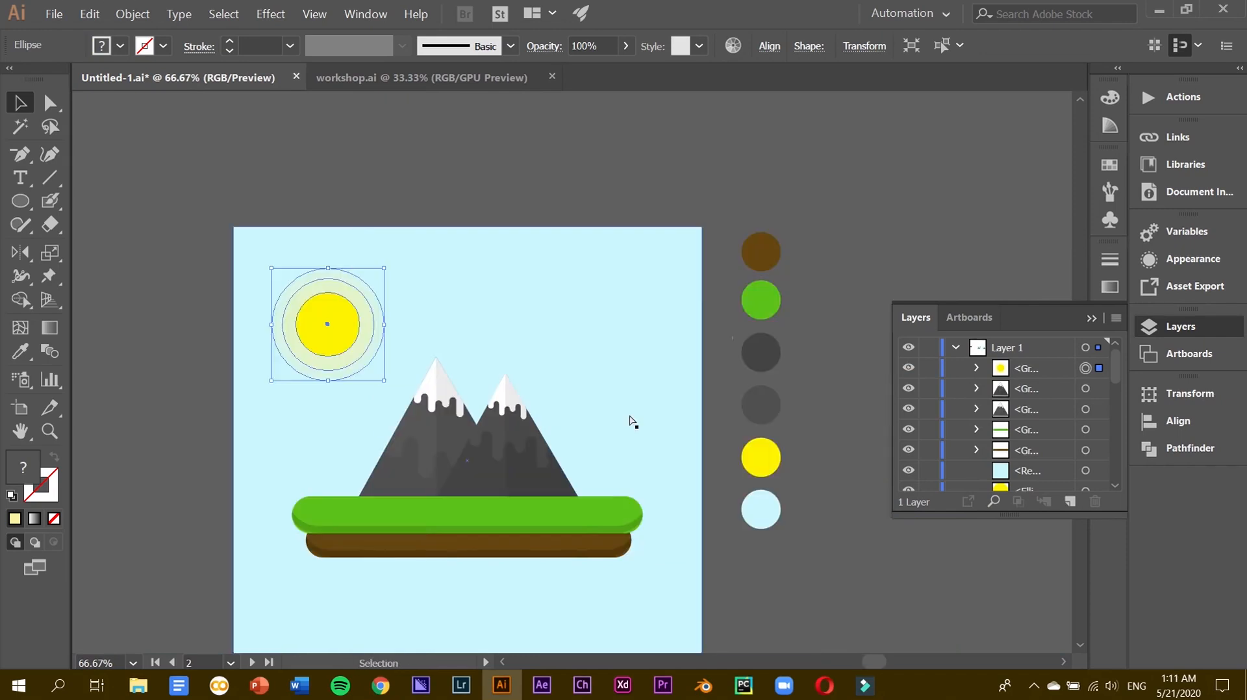
{"action": "key", "text": "ctrl+minus"}
{"action": "scroll", "coordinate": [630, 423], "scroll_direction": "right", "scroll_amount": 1}
{"action": "scroll", "coordinate": [633, 419], "scroll_direction": "right", "scroll_amount": 4}
{"action": "scroll", "coordinate": [633, 419], "scroll_direction": "down", "scroll_amount": 3}
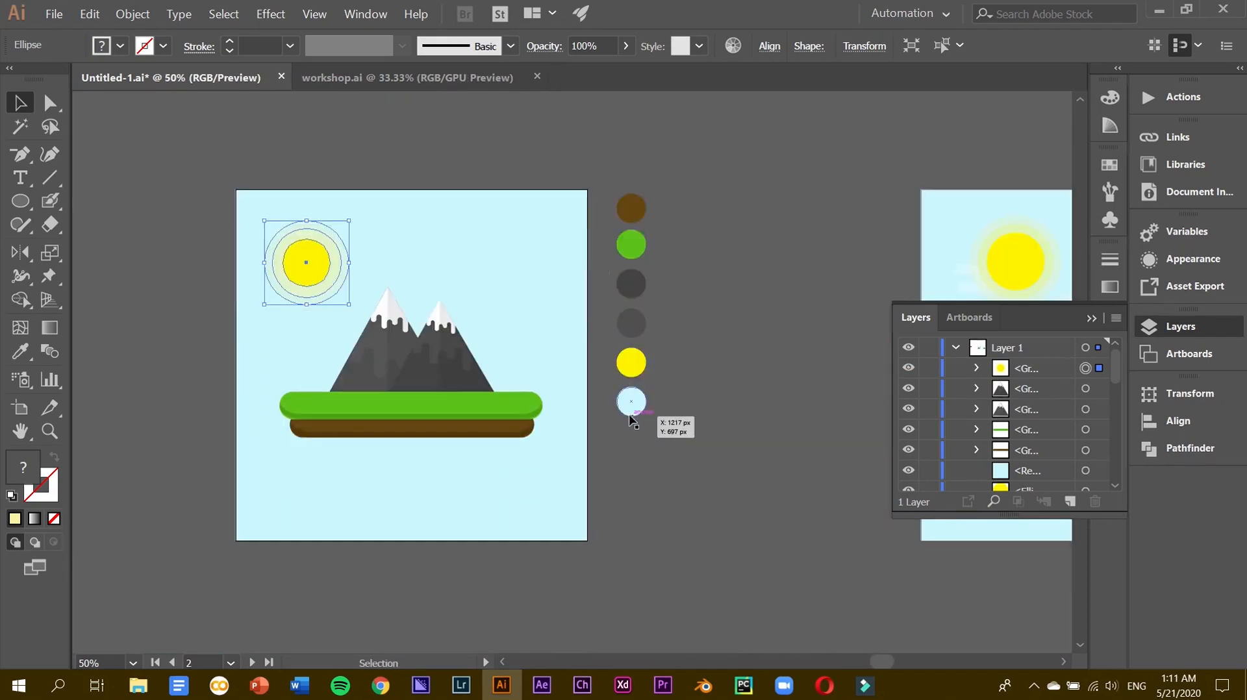
{"action": "left_click", "coordinate": [608, 498]}
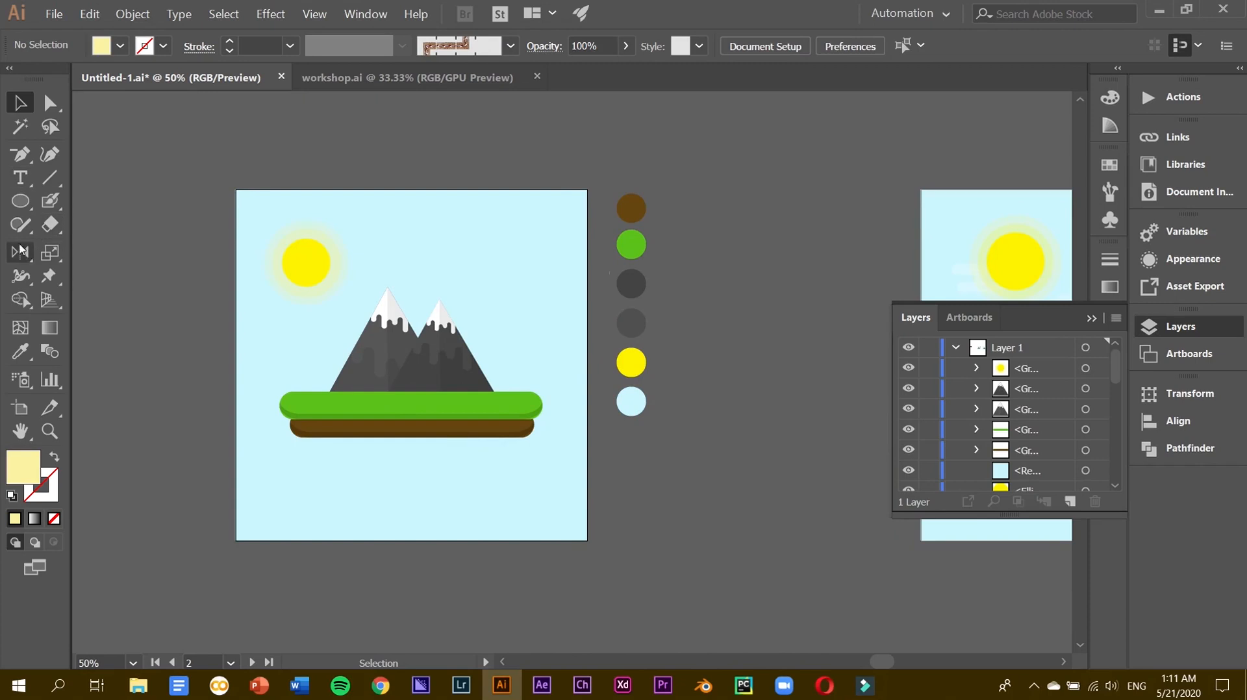
Draw an exact 95 px circle on the sky with the Ellipse tool.
{"action": "key", "text": "ctrl+plus"}
{"action": "key", "text": "ctrl+plus"}
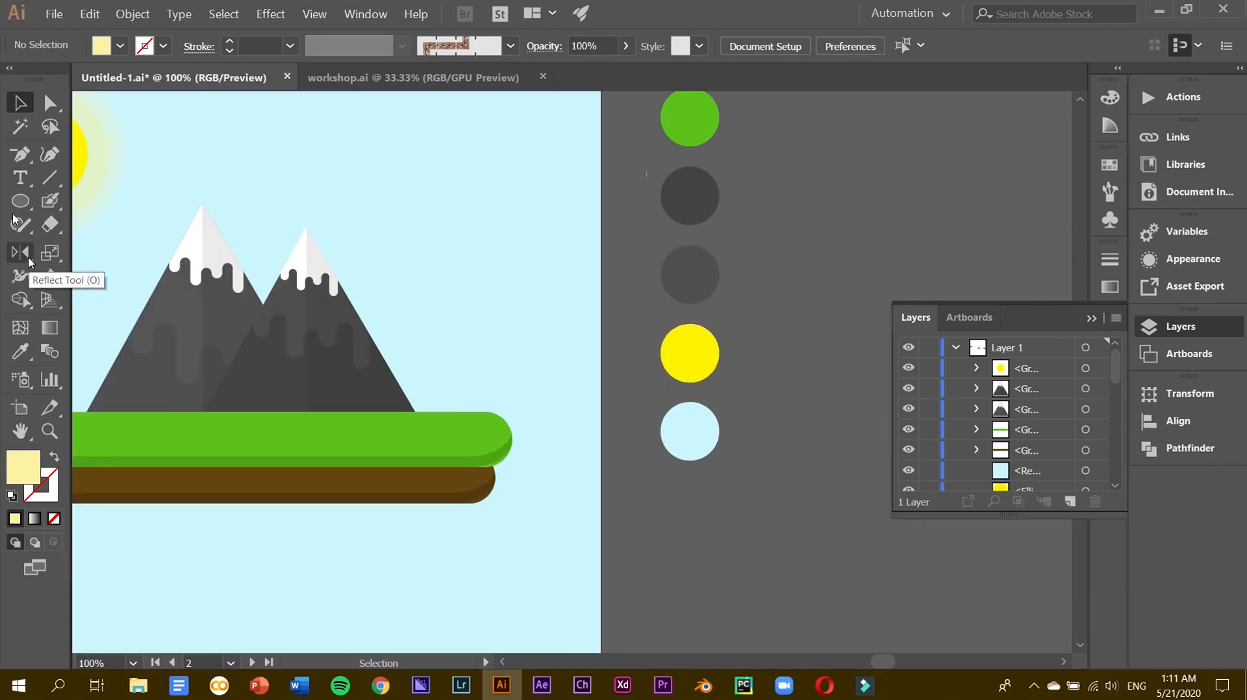
{"action": "left_click", "coordinate": [20, 201]}
{"action": "left_click_drag", "start_coordinate": [375, 170], "coordinate": [449, 232]}
{"action": "key", "text": "ctrl+z"}
{"action": "left_click", "coordinate": [396, 203]}
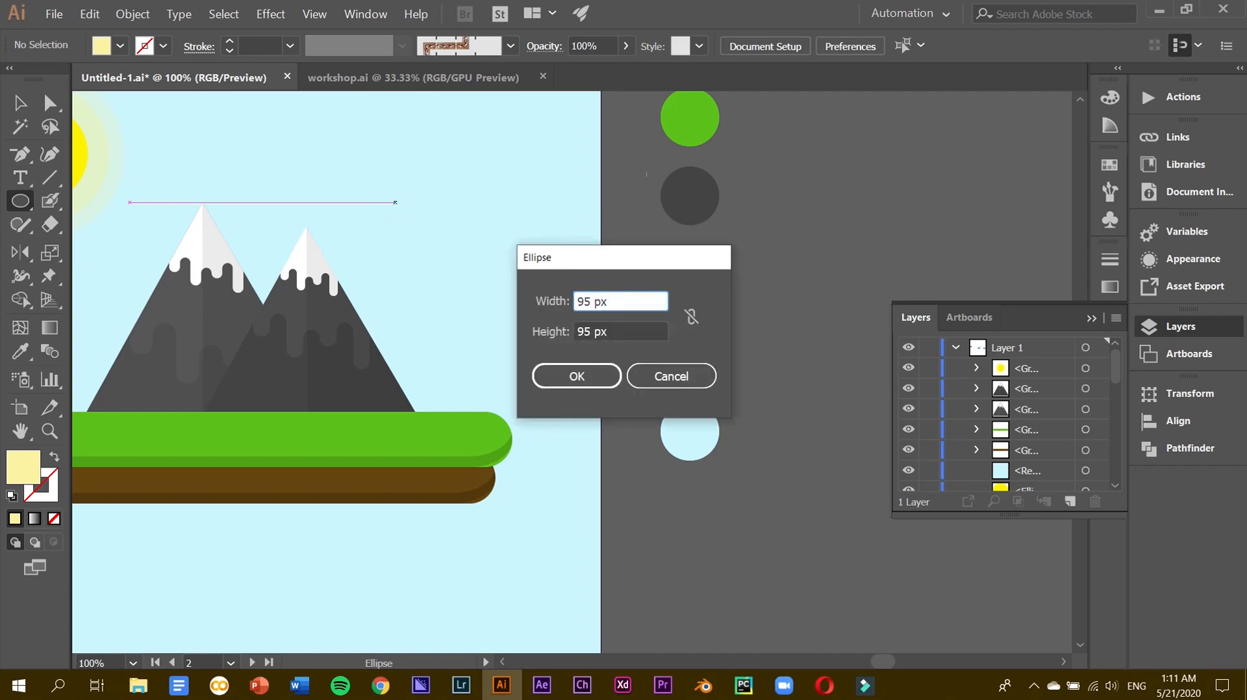
{"action": "key", "text": "Return"}
Fill the circle white, enlarge it and move it upward.
{"action": "double_click", "coordinate": [23, 472]}
{"action": "left_click_drag", "start_coordinate": [506, 270], "coordinate": [340, 200]}
{"action": "key", "text": "Return"}
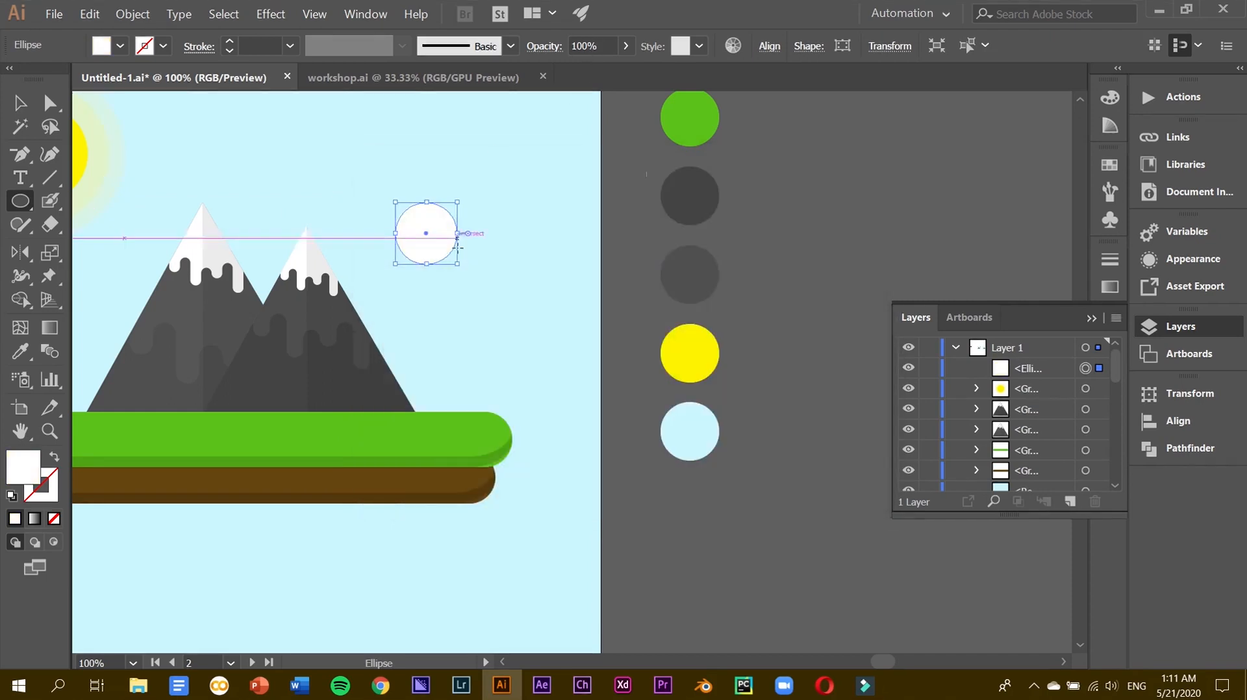
{"action": "left_click_drag", "start_coordinate": [459, 264], "coordinate": [478, 289]}
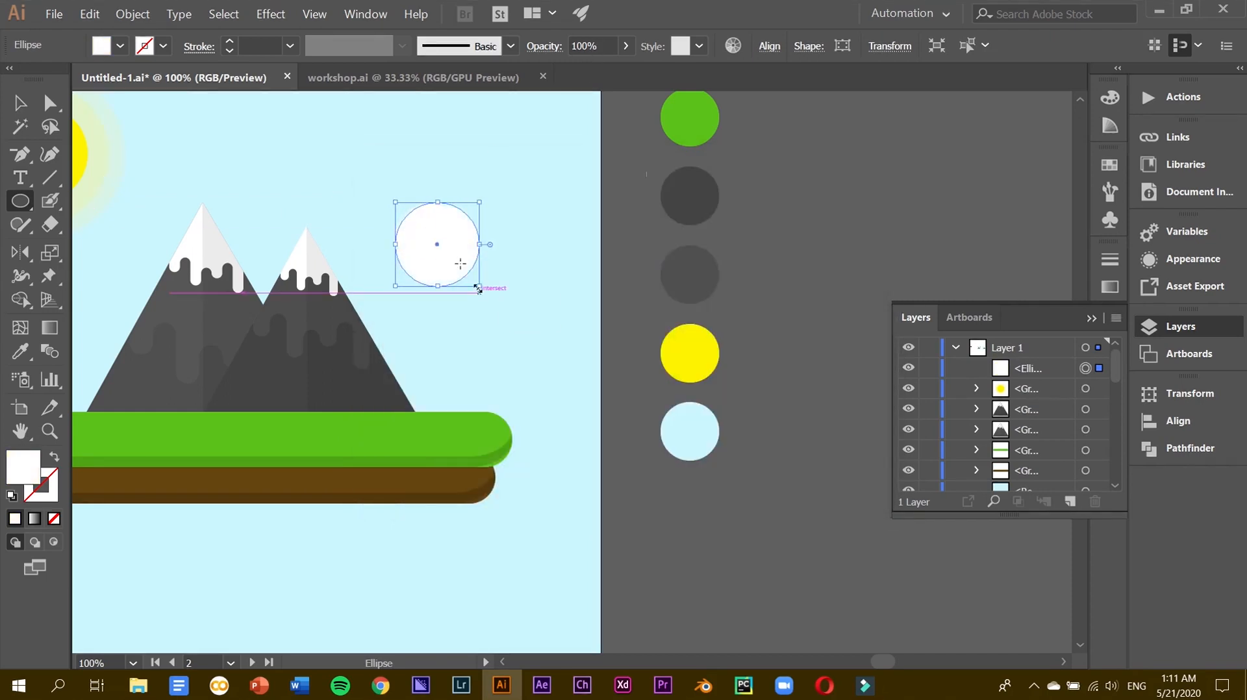
{"action": "left_click", "coordinate": [452, 250]}
{"action": "key", "text": "Escape"}
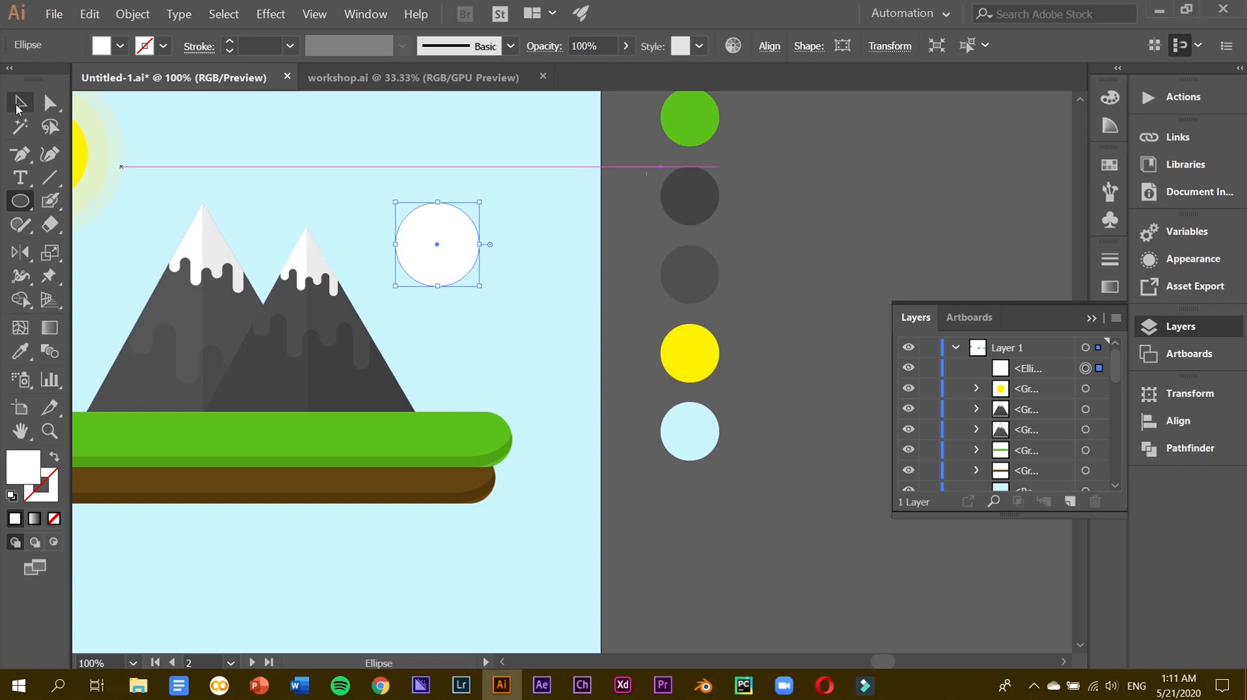
{"action": "key", "text": "v"}
{"action": "left_click_drag", "start_coordinate": [424, 234], "coordinate": [420, 161]}
Adjust the view and zoom in to 200% on the white circle.
{"action": "scroll", "coordinate": [423, 161], "scroll_direction": "up", "scroll_amount": 8}
{"action": "scroll", "coordinate": [423, 161], "scroll_direction": "down", "scroll_amount": 2}
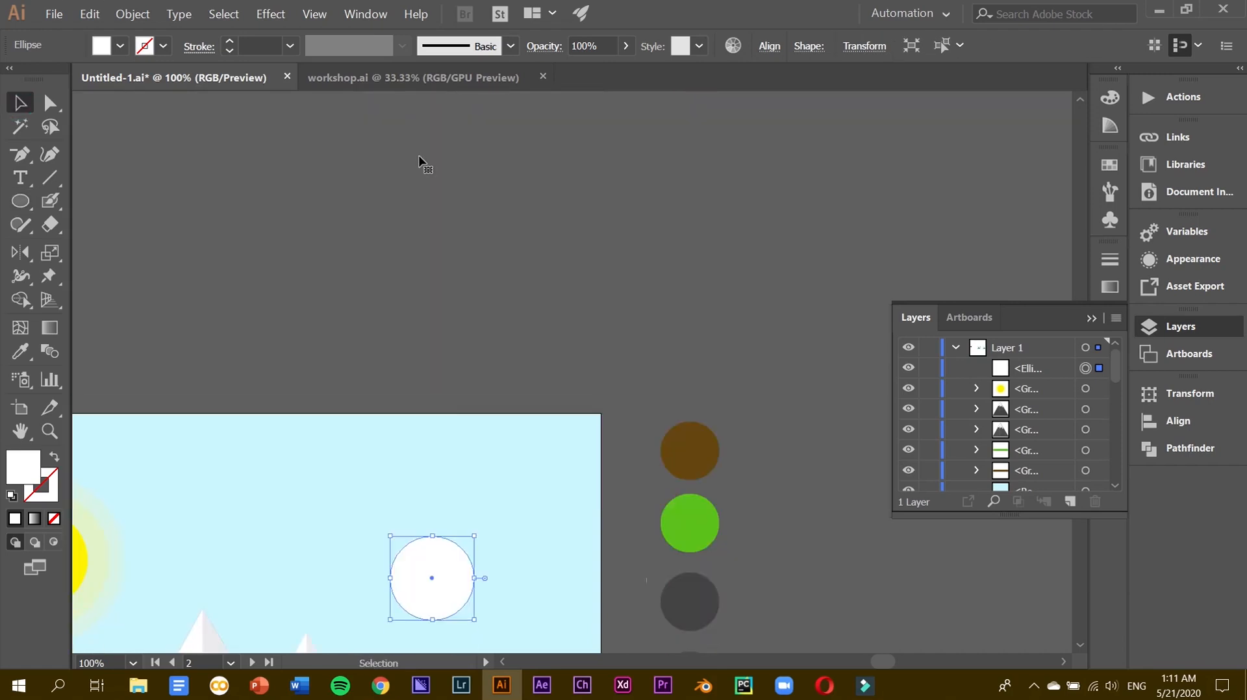
{"action": "scroll", "coordinate": [440, 588], "scroll_direction": "down", "scroll_amount": 2}
{"action": "scroll", "coordinate": [367, 549], "scroll_direction": "down", "scroll_amount": 2}
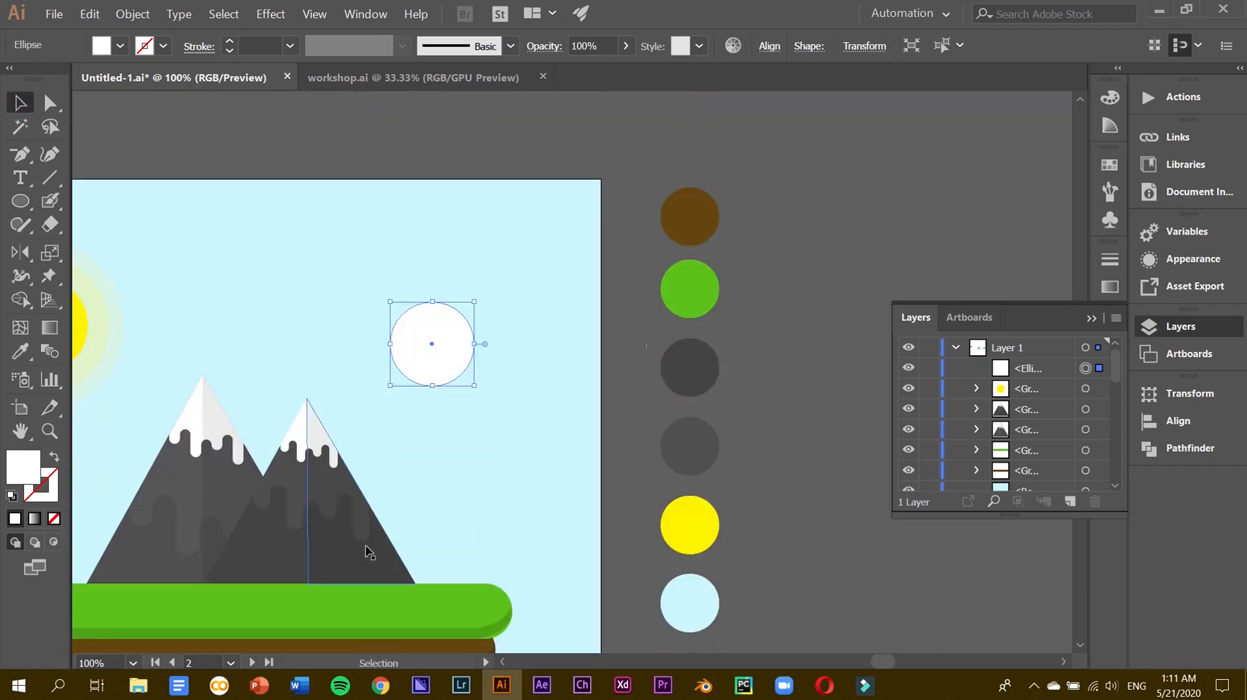
{"action": "scroll", "coordinate": [367, 550], "scroll_direction": "left", "scroll_amount": 2}
{"action": "left_click_drag", "start_coordinate": [527, 321], "coordinate": [465, 267]}
{"action": "key", "text": "ctrl+plus"}
{"action": "scroll", "coordinate": [466, 266], "scroll_direction": "right", "scroll_amount": 3}
Draw a white rectangle over the circle's lower half and nudge it into position.
{"action": "left_click_drag", "start_coordinate": [26, 201], "coordinate": [98, 203]}
{"action": "mouse_move", "coordinate": [239, 383]}
{"action": "left_mouse_down"}
{"action": "mouse_move", "coordinate": [445, 446]}
{"action": "mouse_move", "coordinate": [441, 465]}
{"action": "left_mouse_up"}
{"action": "left_click", "coordinate": [20, 102]}
{"action": "key", "text": "shift+Down"}
{"action": "key", "text": "Up"}
{"action": "key", "text": "Up"}
{"action": "key", "text": "Up"}
{"action": "key", "text": "Up"}
{"action": "key", "text": "Up"}
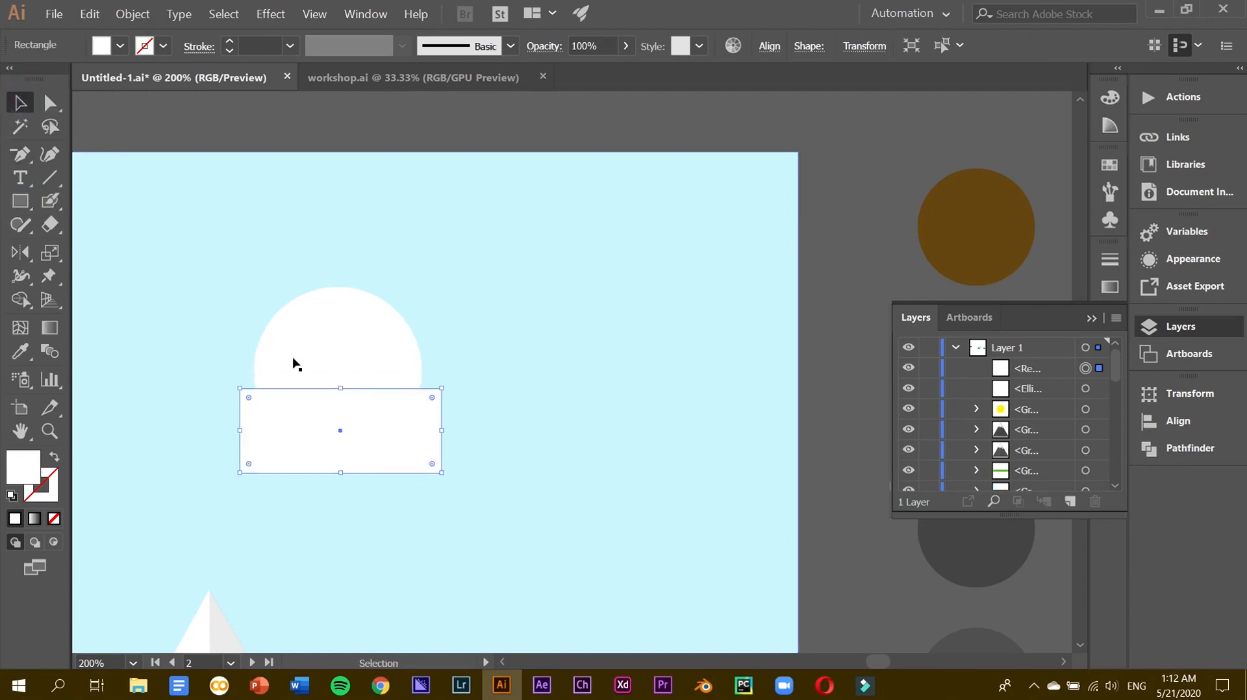
{"action": "left_click", "coordinate": [294, 370], "text": "shift"}
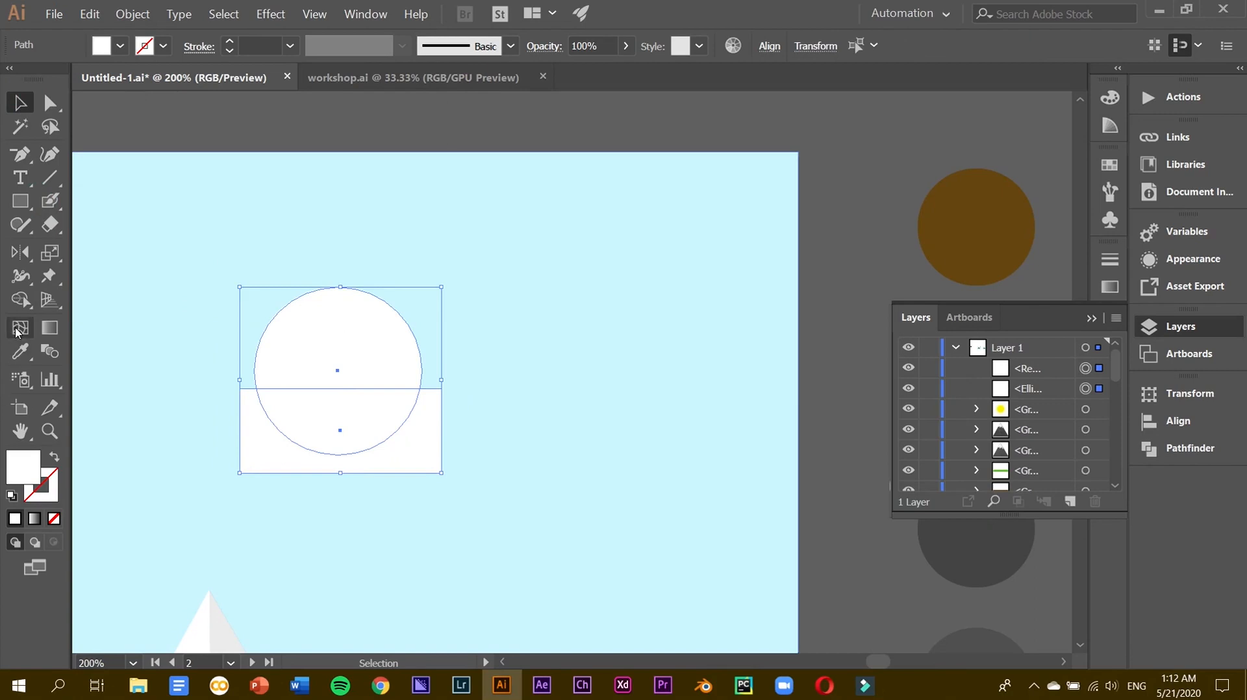
{"action": "left_click", "coordinate": [391, 143]}
{"action": "left_click", "coordinate": [357, 425]}
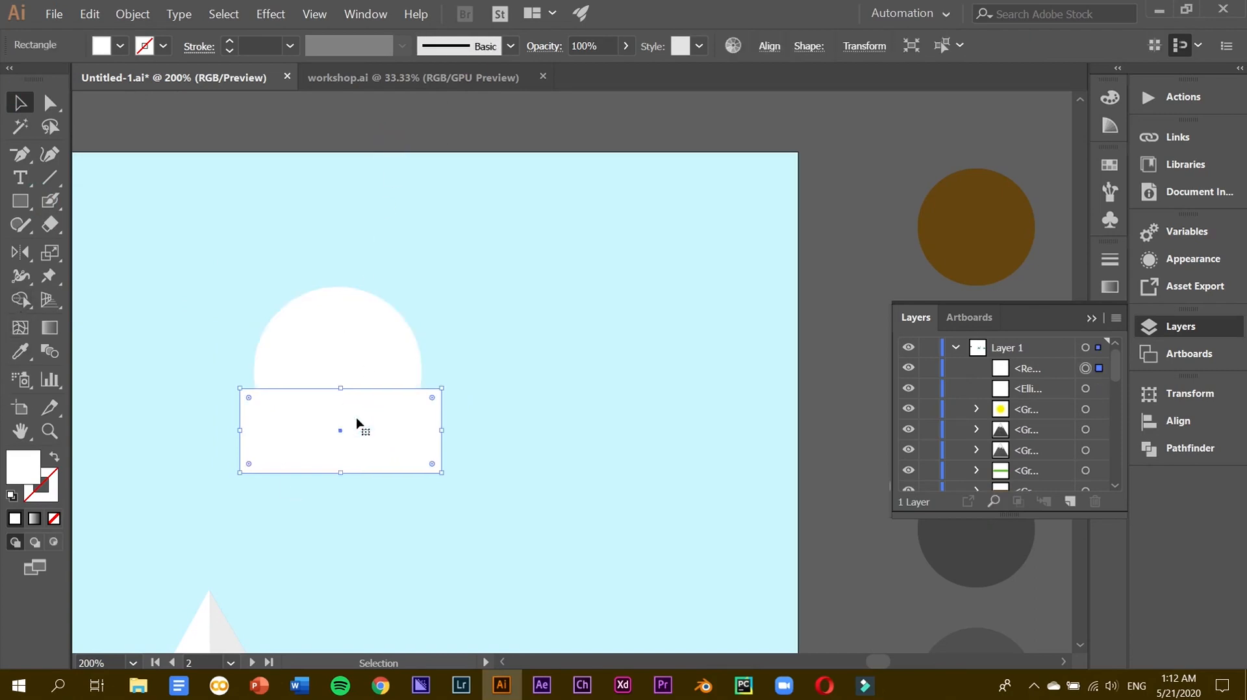
Cut away the circle's lower half with Shape Builder, leaving a white dome.
{"action": "key", "text": "Down"}
{"action": "key", "text": "Down"}
{"action": "key", "text": "Down"}
{"action": "key", "text": "Down"}
{"action": "key", "text": "Down"}
{"action": "left_click", "coordinate": [349, 336], "text": "shift"}
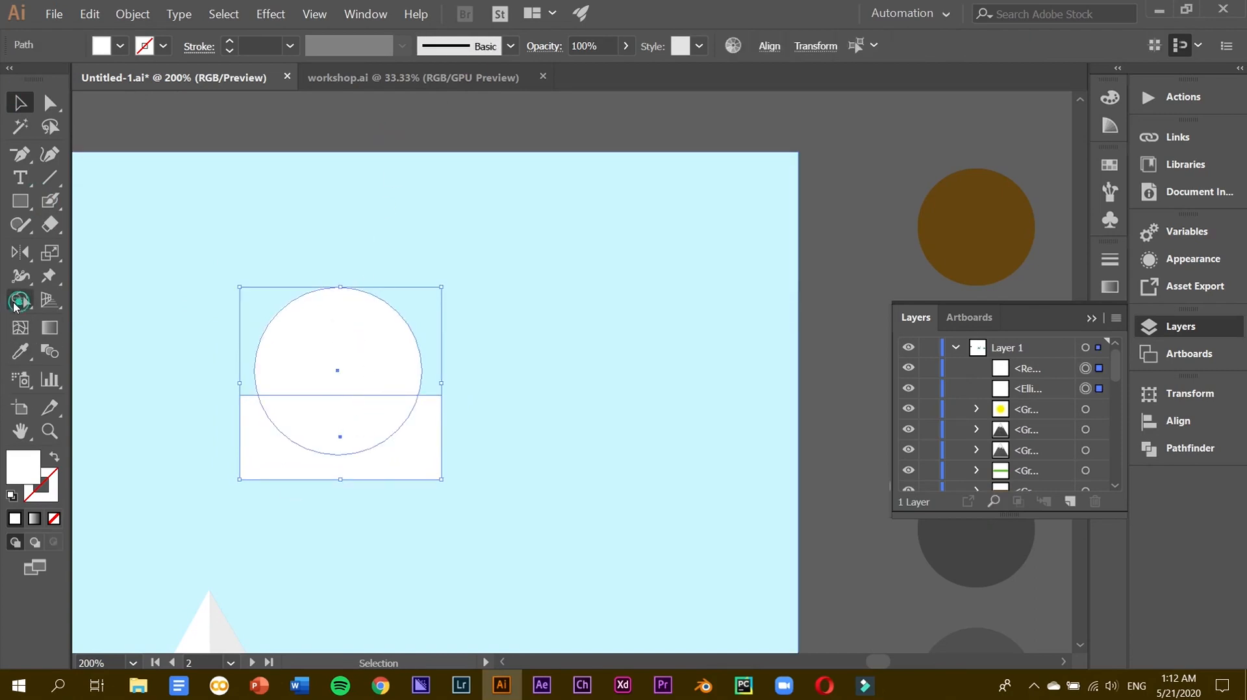
{"action": "left_click", "coordinate": [19, 300]}
{"action": "left_click_drag", "start_coordinate": [373, 422], "coordinate": [85, 395]}
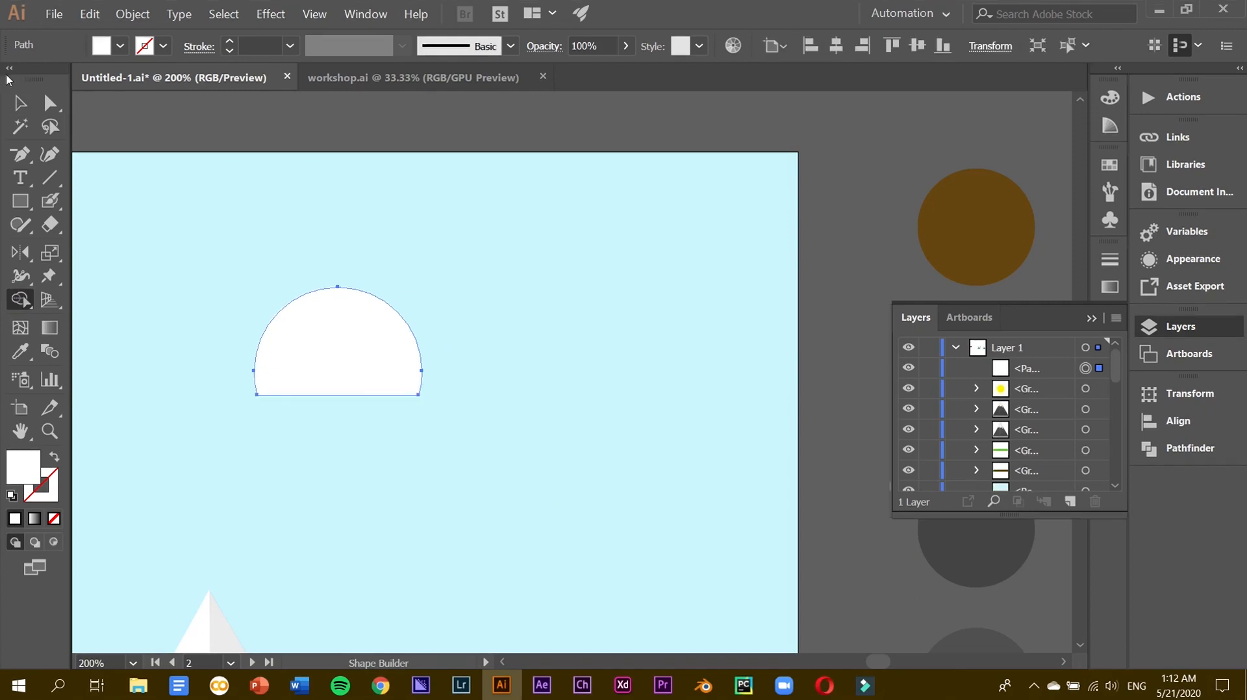
{"action": "left_click", "coordinate": [19, 103]}
Draw a thin rectangle along the dome's base and place a wider copy below it.
{"action": "left_click", "coordinate": [19, 200]}
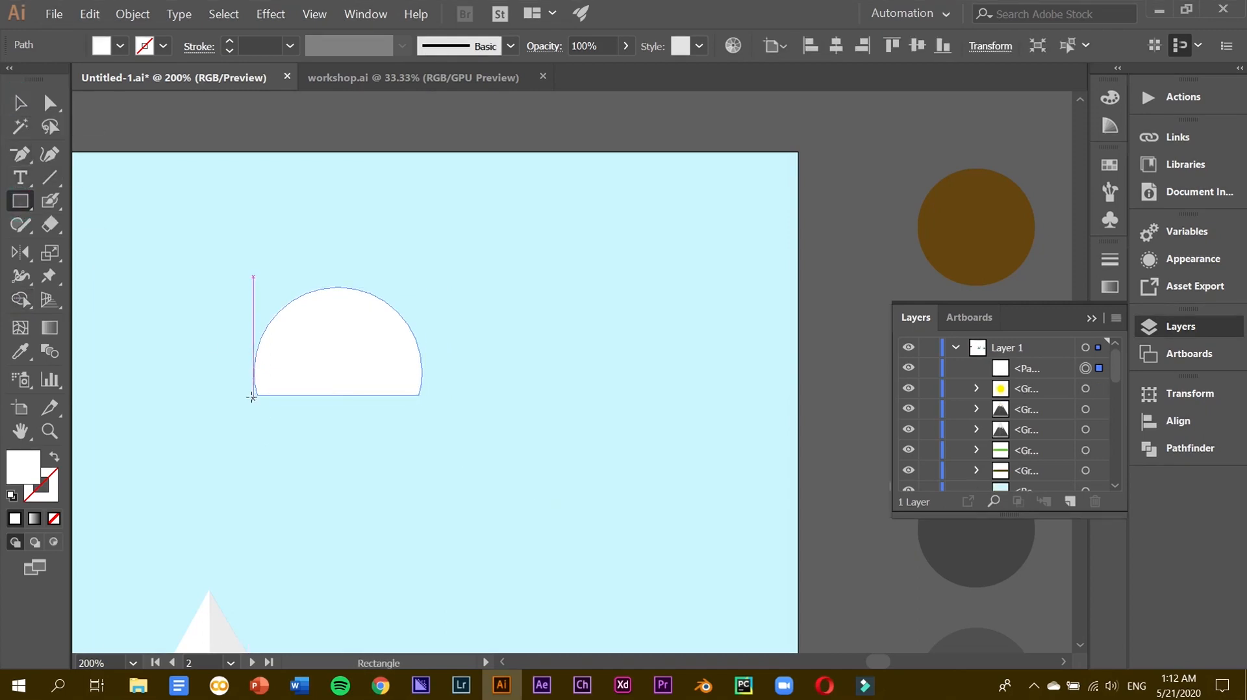
{"action": "left_click_drag", "start_coordinate": [250, 395], "coordinate": [450, 425]}
{"action": "left_click", "coordinate": [18, 104]}
{"action": "left_click_drag", "start_coordinate": [320, 411], "coordinate": [309, 459]}
{"action": "left_click_drag", "start_coordinate": [438, 444], "coordinate": [489, 435]}
Enlarge the upper rectangle and move it up under the dome.
{"action": "left_click", "coordinate": [427, 411]}
{"action": "left_click_drag", "start_coordinate": [450, 397], "coordinate": [466, 393]}
{"action": "left_click_drag", "start_coordinate": [424, 409], "coordinate": [418, 413]}
{"action": "left_click_drag", "start_coordinate": [260, 411], "coordinate": [320, 424]}
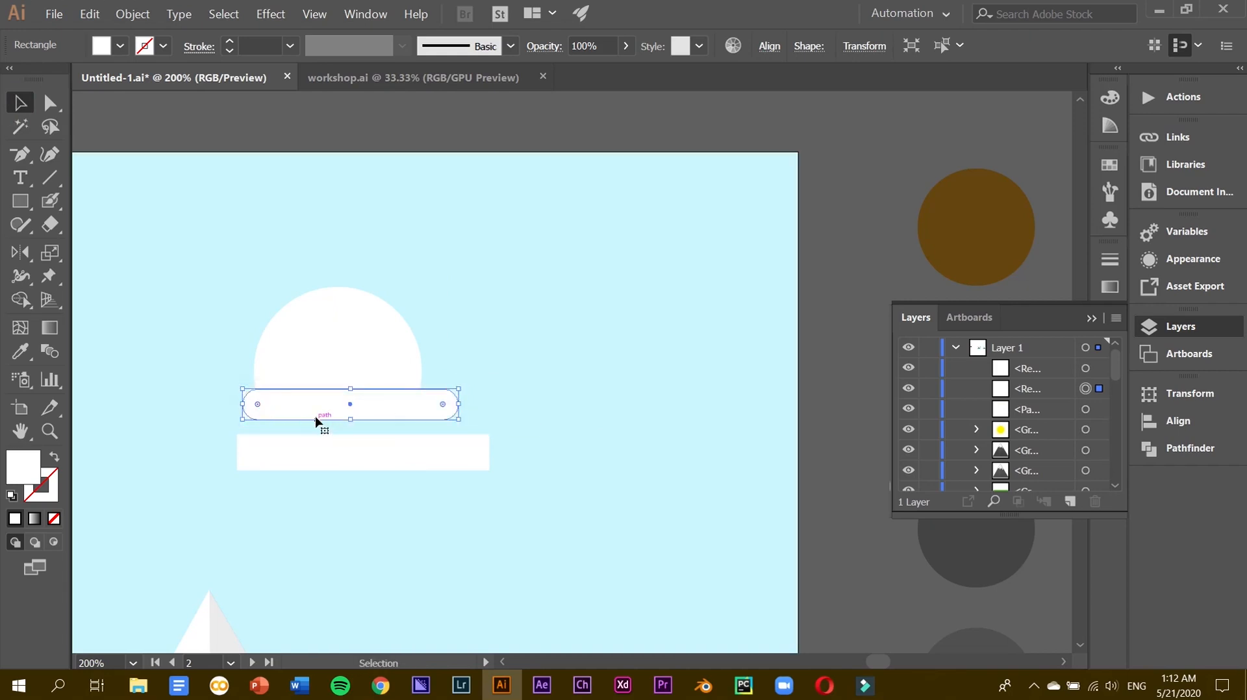
Make the lower rectangle thinner, give it fully rounded ends and widen it to the right.
{"action": "left_click", "coordinate": [460, 467]}
{"action": "left_click", "coordinate": [817, 458]}
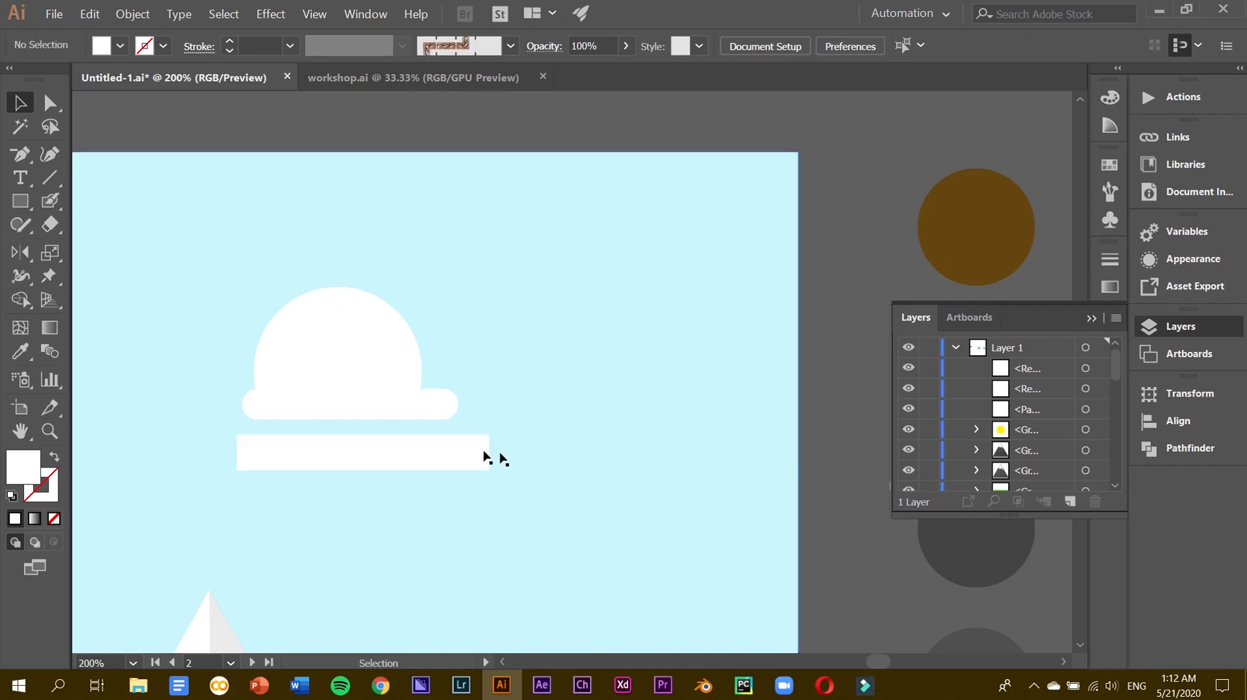
{"action": "left_click", "coordinate": [362, 462]}
{"action": "left_click_drag", "start_coordinate": [363, 470], "coordinate": [362, 476]}
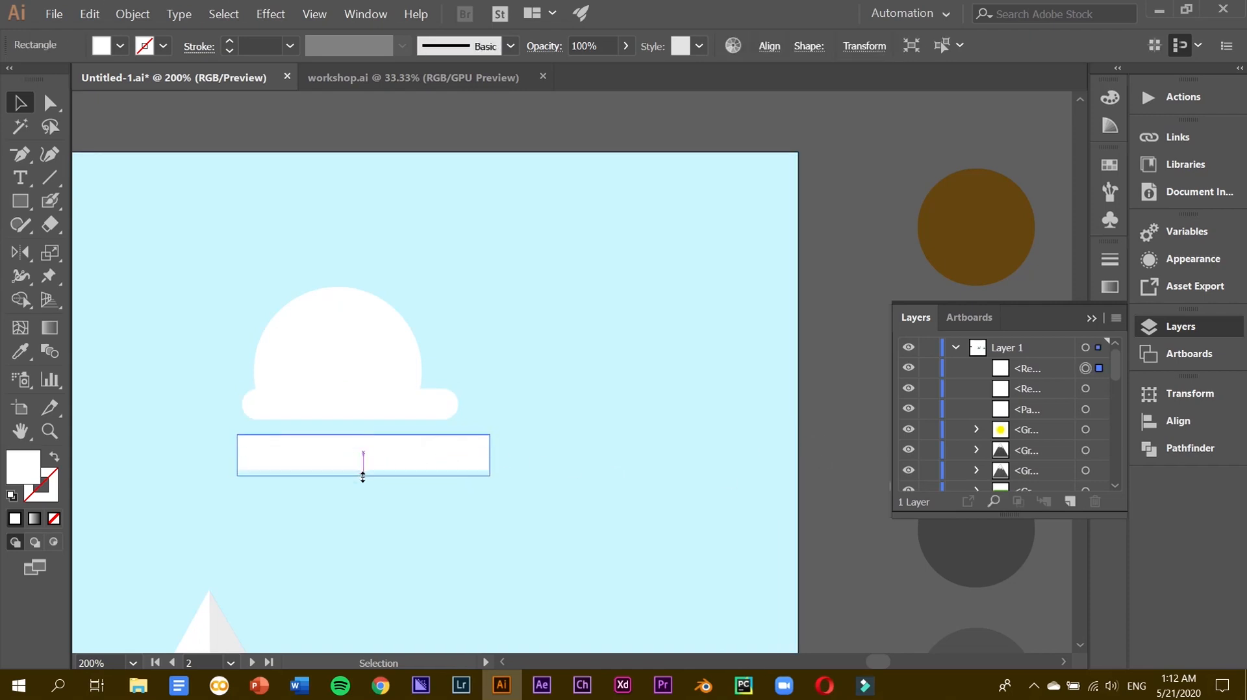
{"action": "left_click_drag", "start_coordinate": [469, 454], "coordinate": [420, 449]}
{"action": "left_click", "coordinate": [855, 348]}
{"action": "left_click", "coordinate": [478, 445]}
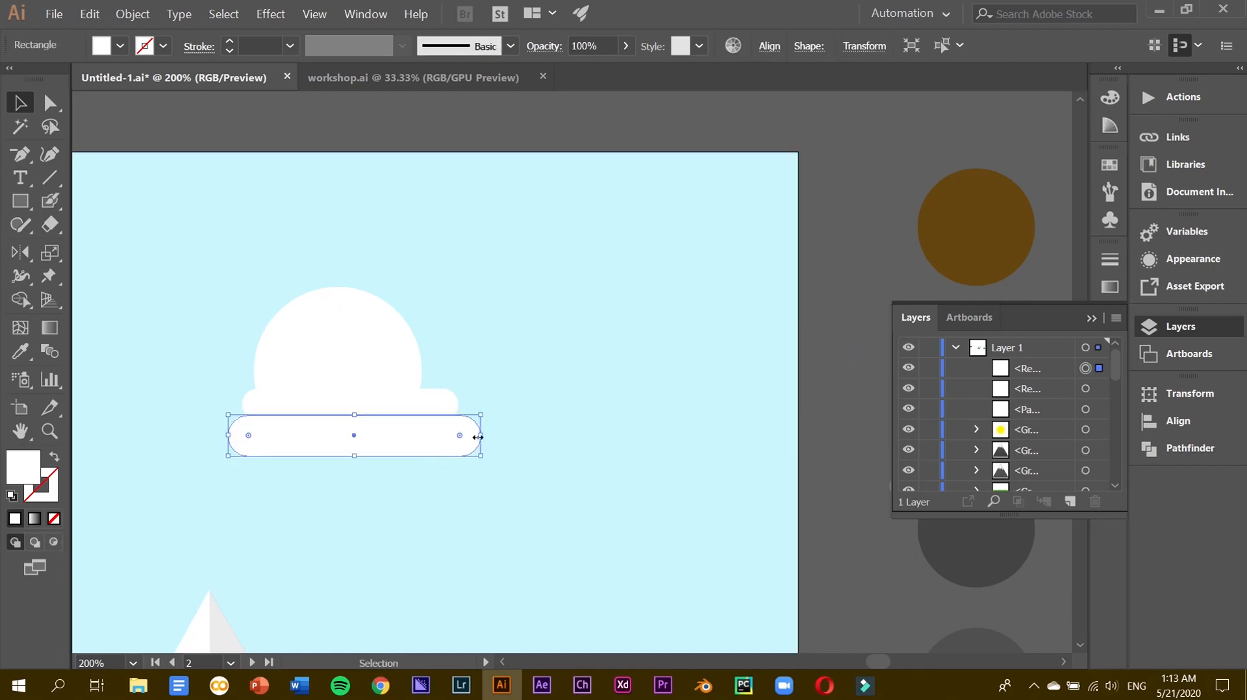
{"action": "left_click_drag", "start_coordinate": [481, 435], "coordinate": [502, 435]}
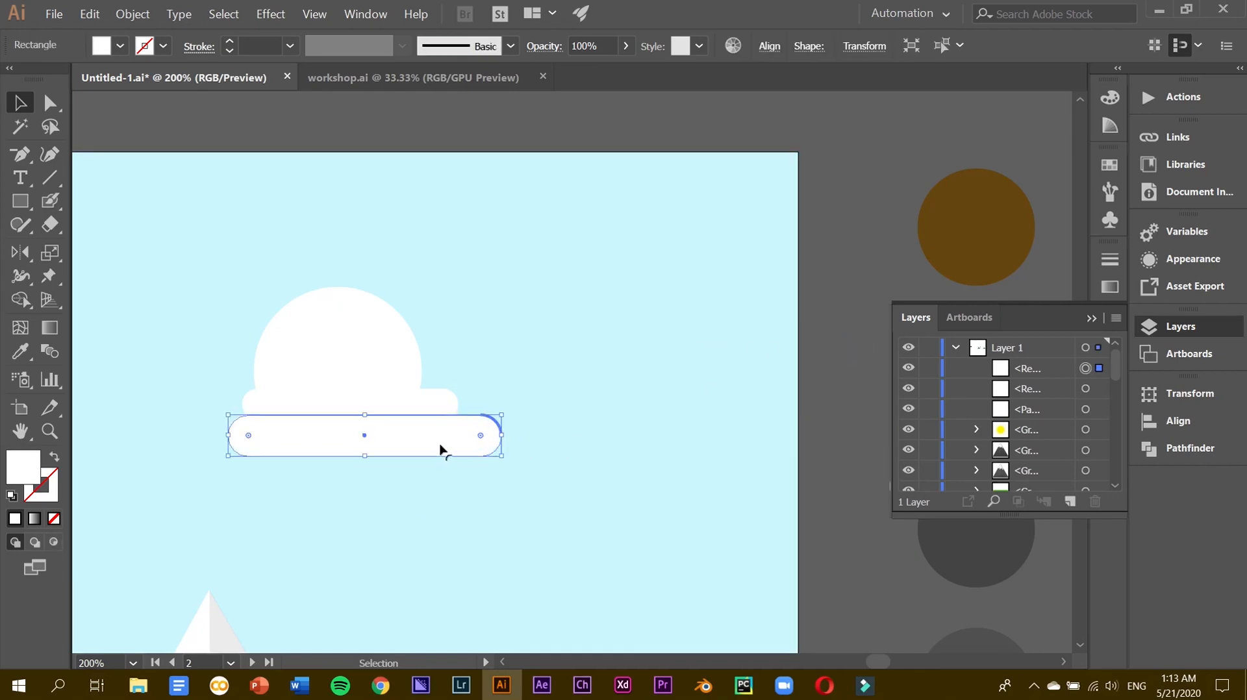
Unite the dome and both rounded bars into one cloud shape with Pathfinder.
{"action": "left_click", "coordinate": [808, 478]}
{"action": "left_click", "coordinate": [427, 438]}
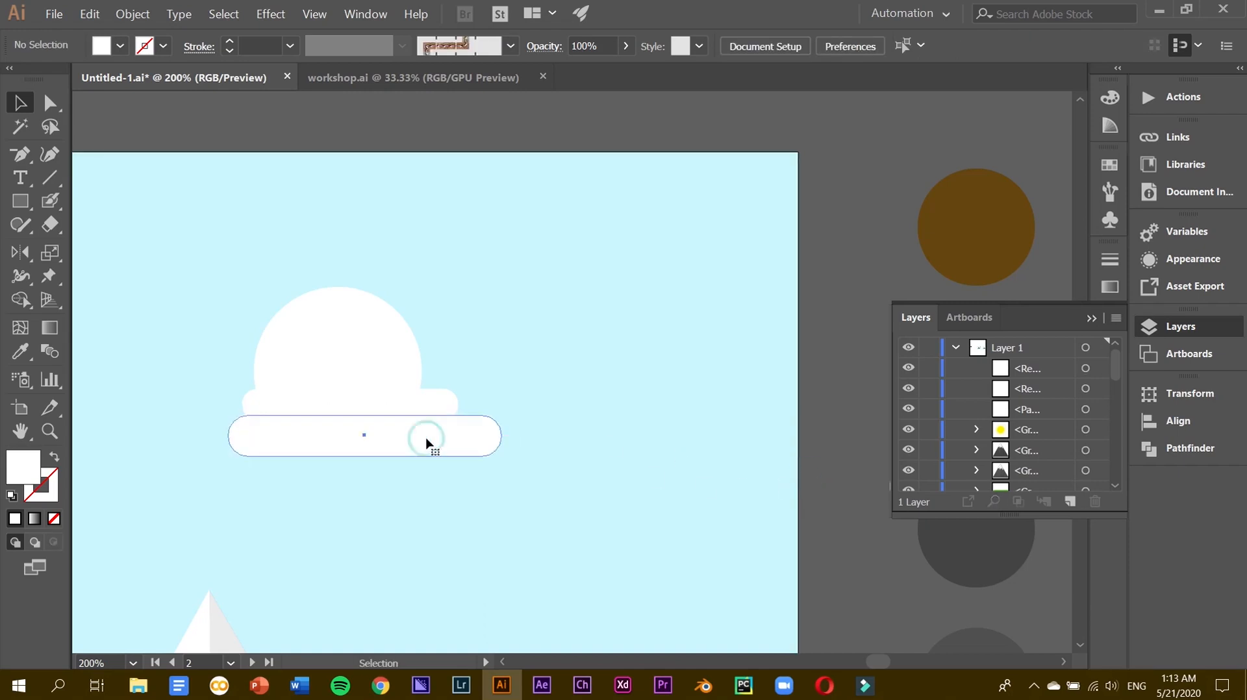
{"action": "left_click", "coordinate": [404, 410], "text": "shift"}
{"action": "left_click", "coordinate": [371, 352], "text": "shift"}
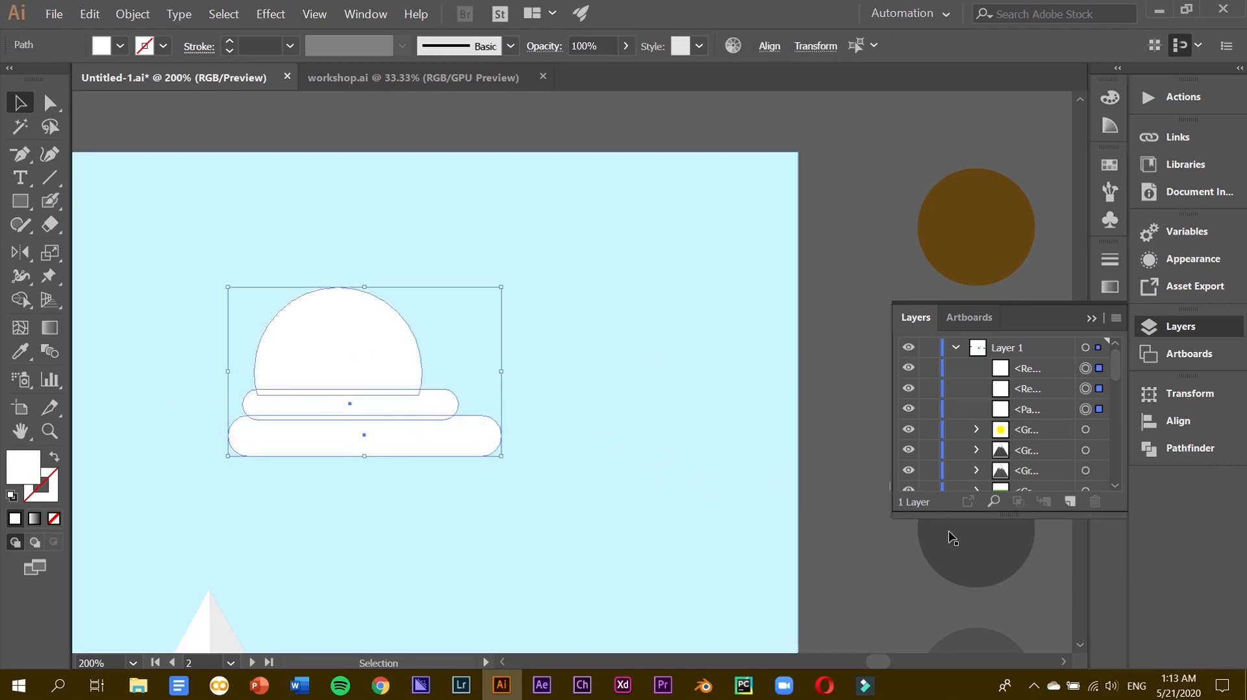
{"action": "left_click", "coordinate": [1176, 448]}
{"action": "left_click", "coordinate": [920, 434]}
{"action": "left_click", "coordinate": [465, 331]}
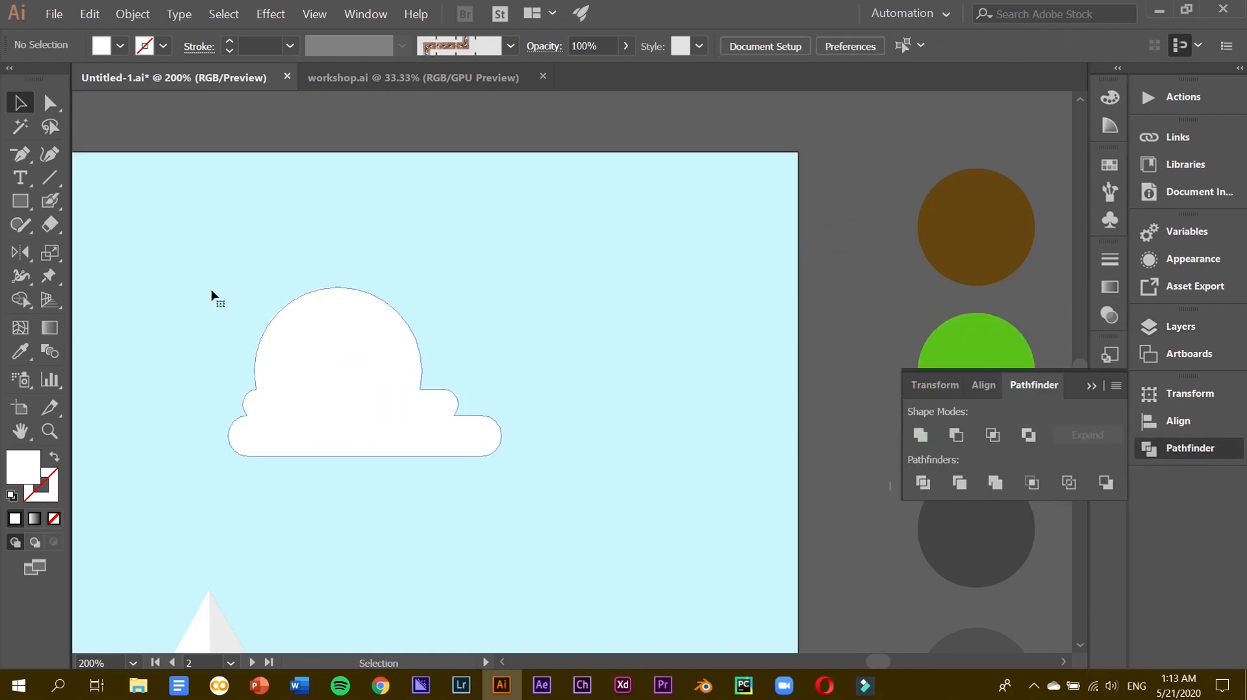
{"action": "left_click", "coordinate": [345, 376]}
{"action": "left_click", "coordinate": [49, 114]}
{"action": "left_click", "coordinate": [18, 102]}
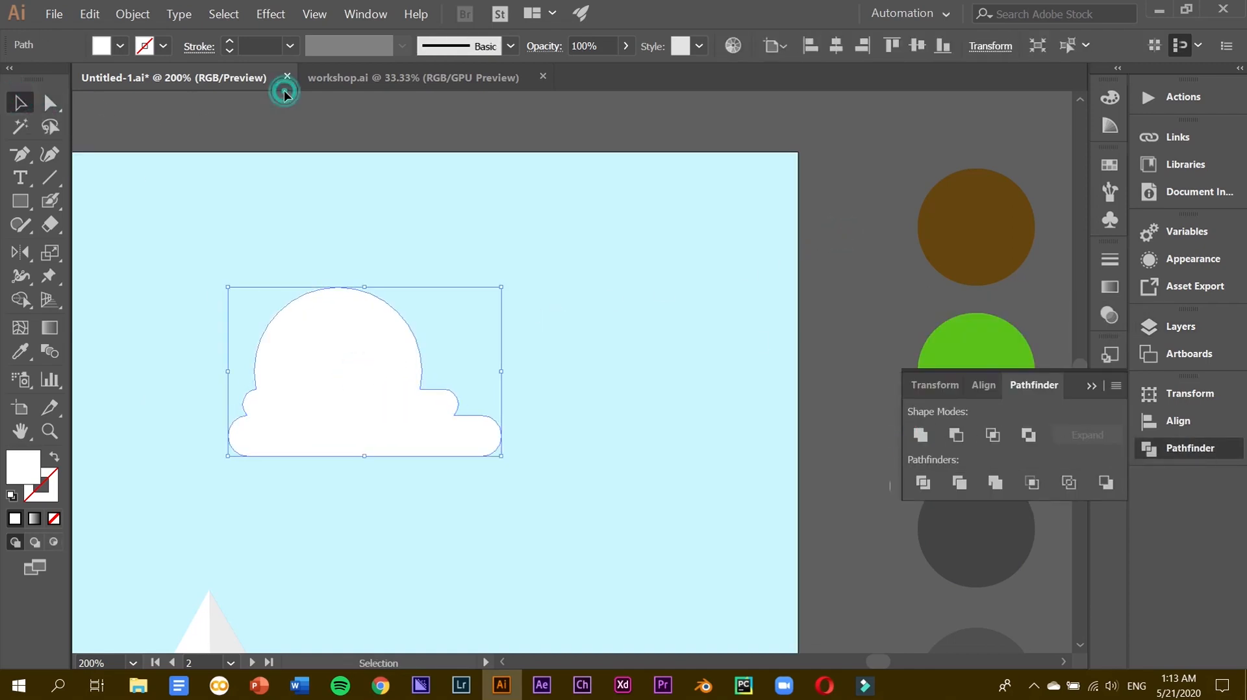
{"action": "left_click", "coordinate": [288, 123]}
Try shrinking the cloud at a zoomed-out view, then undo back to the separate pieces.
{"action": "key", "text": "ctrl+1"}
{"action": "scroll", "coordinate": [443, 386], "scroll_direction": "down", "scroll_amount": 3}
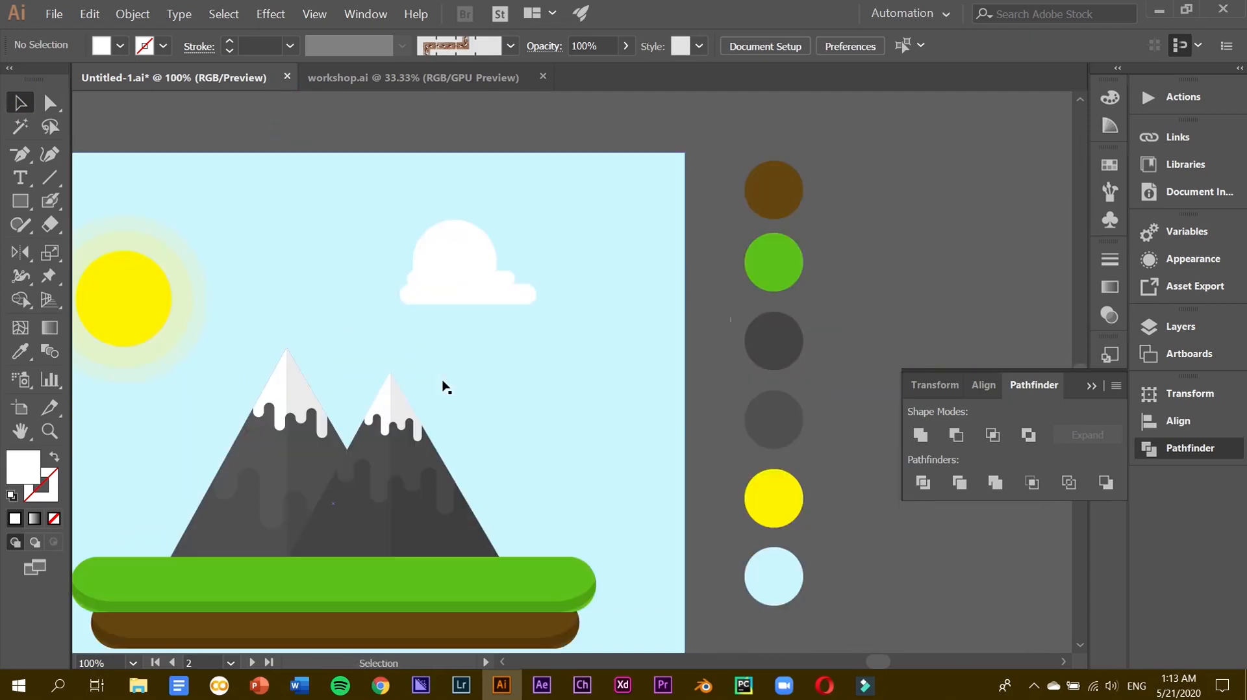
{"action": "left_click_drag", "start_coordinate": [526, 290], "coordinate": [575, 361]}
{"action": "left_click_drag", "start_coordinate": [514, 320], "coordinate": [521, 315]}
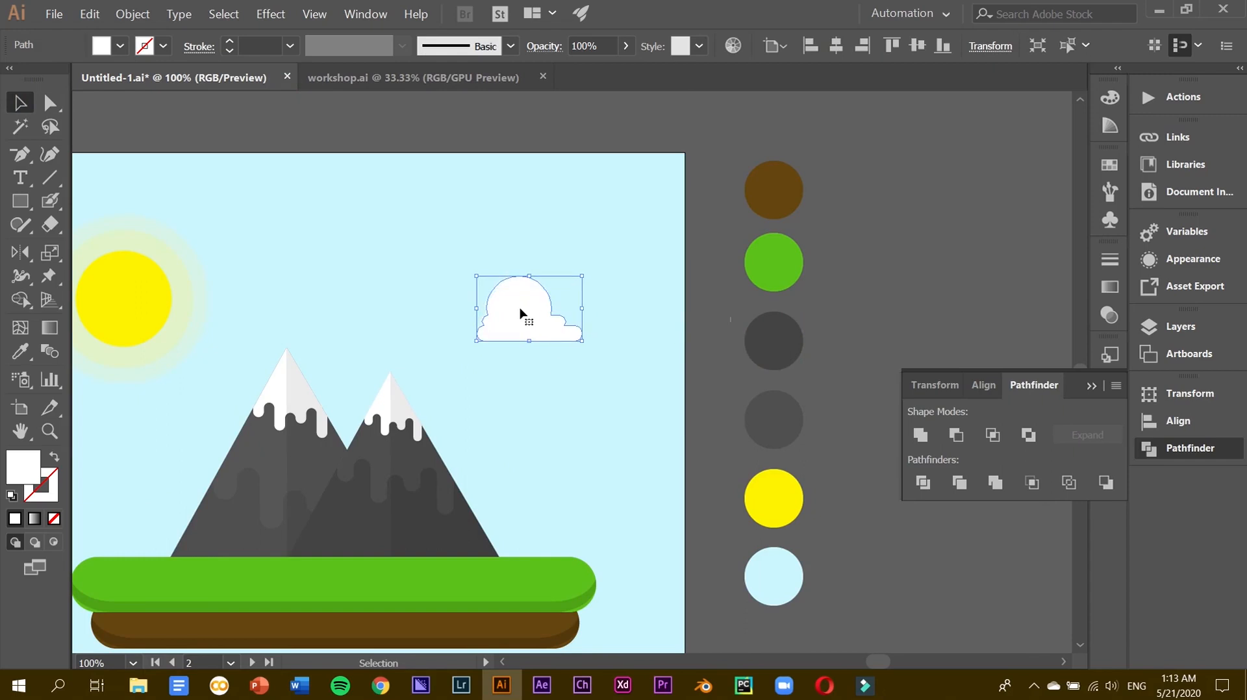
{"action": "key", "text": "ctrl+z"}
{"action": "key", "text": "ctrl+z"}
{"action": "key", "text": "ctrl+z"}
{"action": "key", "text": "ctrl+z"}
{"action": "key", "text": "ctrl+z"}
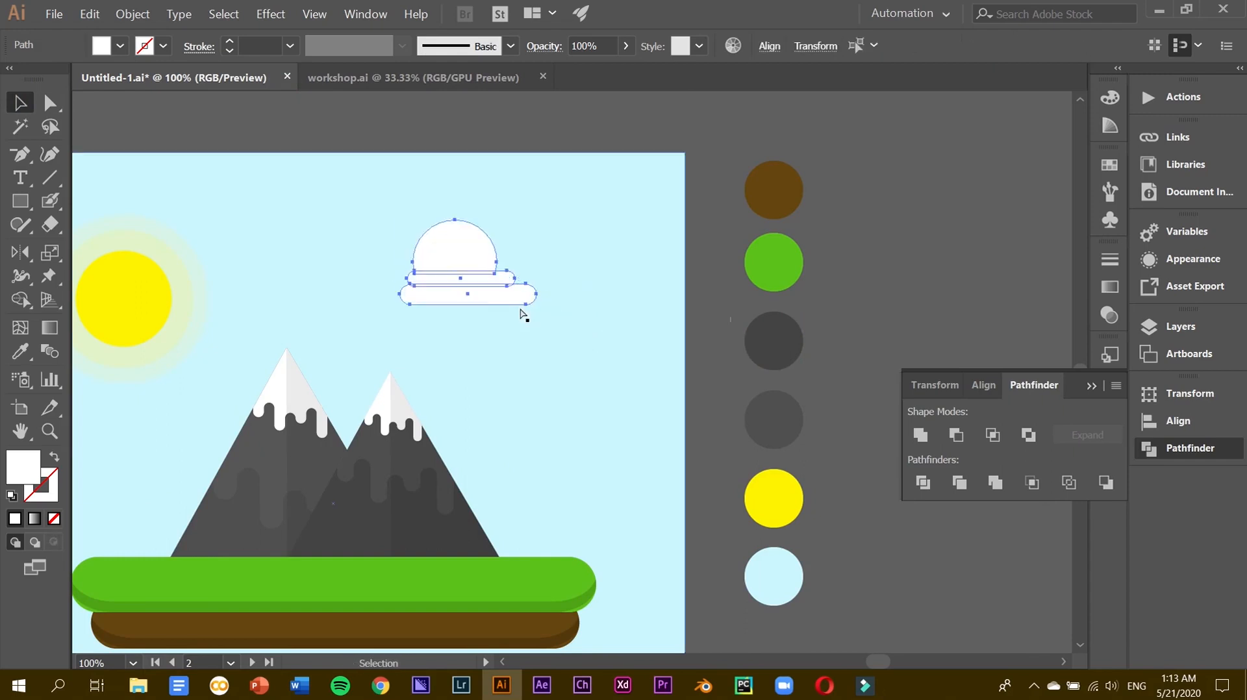
Move the lower bar up under the cloud and unite the three shapes again.
{"action": "key", "text": "ctrl+plus"}
{"action": "key", "text": "ctrl+plus"}
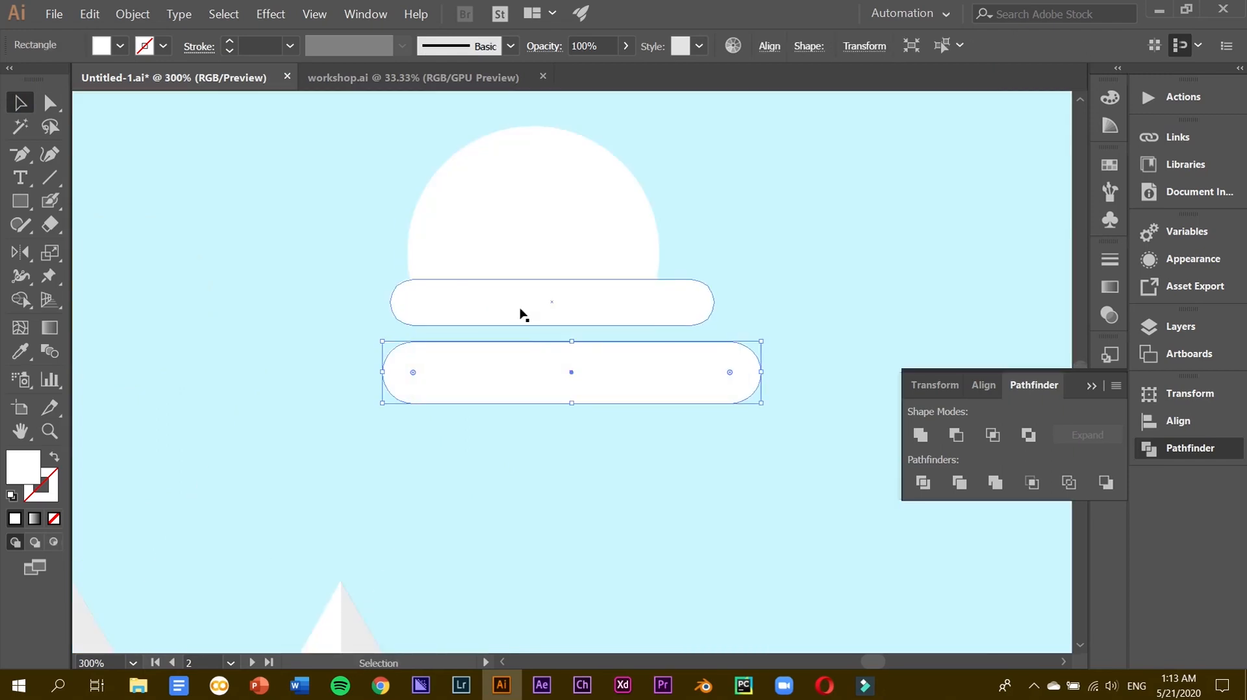
{"action": "mouse_move", "coordinate": [526, 347]}
{"action": "left_mouse_down"}
{"action": "mouse_move", "coordinate": [527, 331]}
{"action": "mouse_move", "coordinate": [515, 338]}
{"action": "left_mouse_up"}
{"action": "left_click", "coordinate": [520, 306], "text": "shift"}
{"action": "left_click", "coordinate": [517, 222], "text": "shift"}
{"action": "left_click", "coordinate": [918, 440]}
{"action": "left_click", "coordinate": [907, 329]}
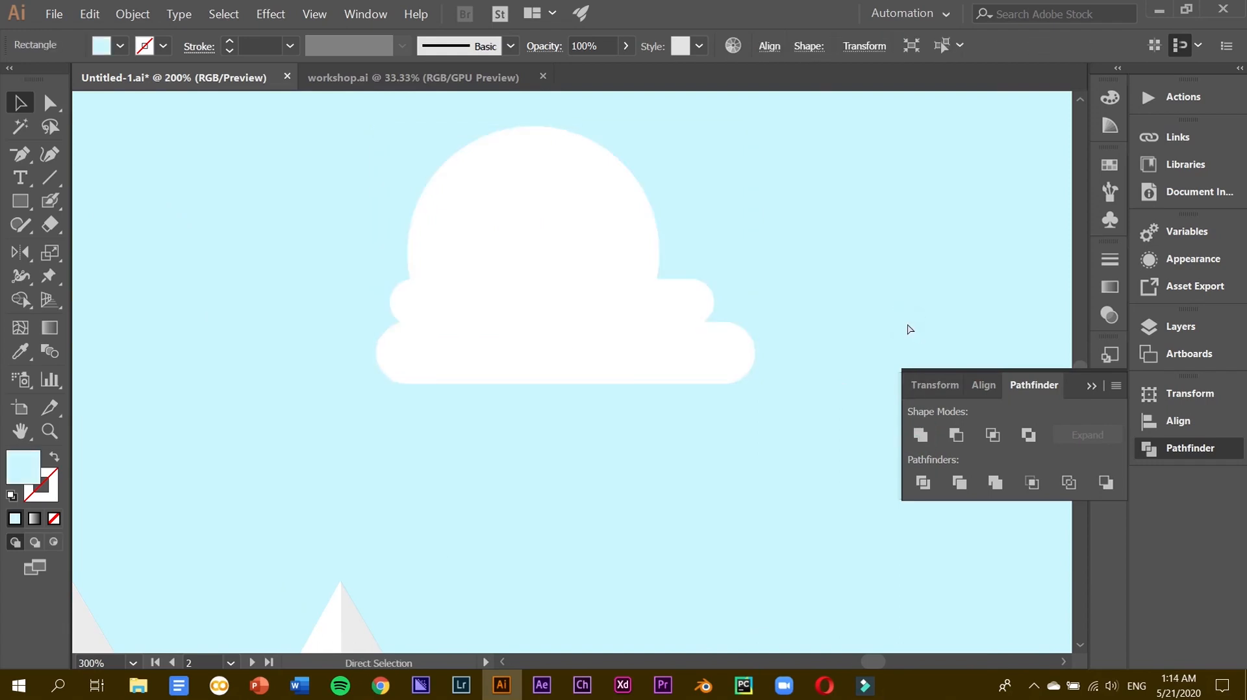
Zoom out to 66.67% and drag the cloud into the upper right sky.
{"action": "key", "text": "ctrl+minus"}
{"action": "key", "text": "ctrl+minus"}
{"action": "scroll", "coordinate": [908, 330], "scroll_direction": "right", "scroll_amount": 3}
{"action": "key", "text": "ctrl+minus"}
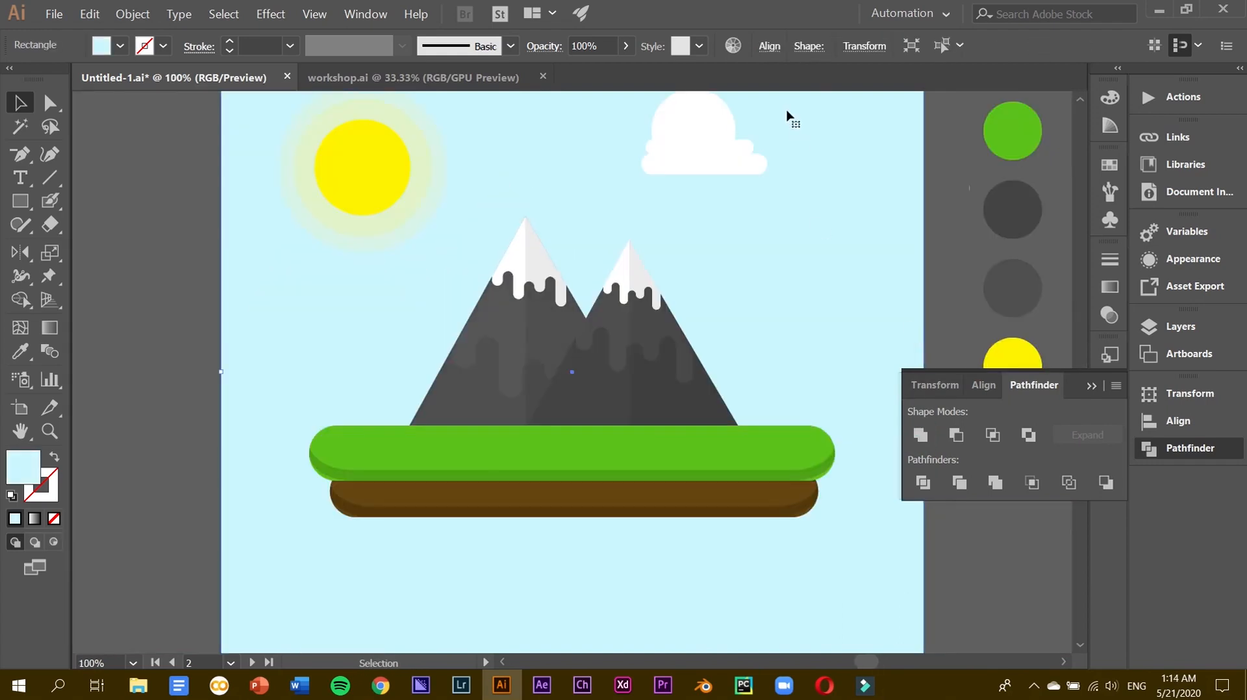
{"action": "key", "text": "ctrl+minus"}
{"action": "left_click_drag", "start_coordinate": [673, 277], "coordinate": [427, 385]}
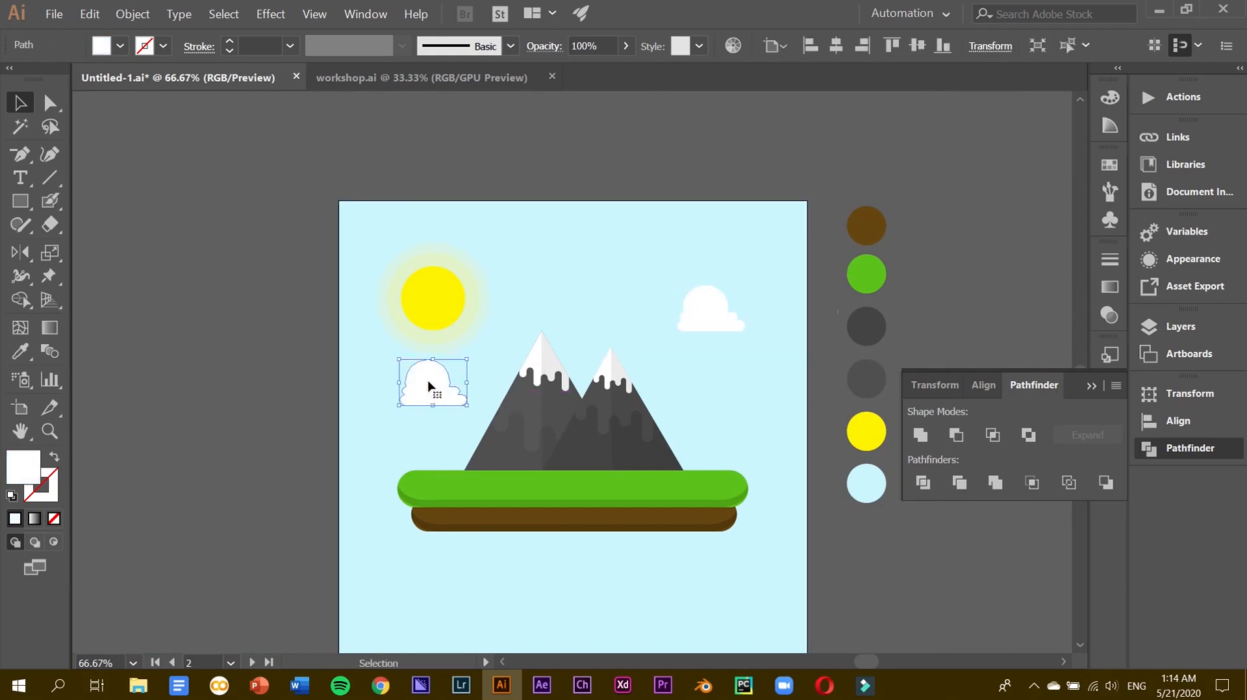
Group both mountains with the grass and ground of the island.
{"action": "left_click", "coordinate": [571, 509]}
{"action": "left_click", "coordinate": [546, 458]}
{"action": "right_click", "coordinate": [532, 453]}
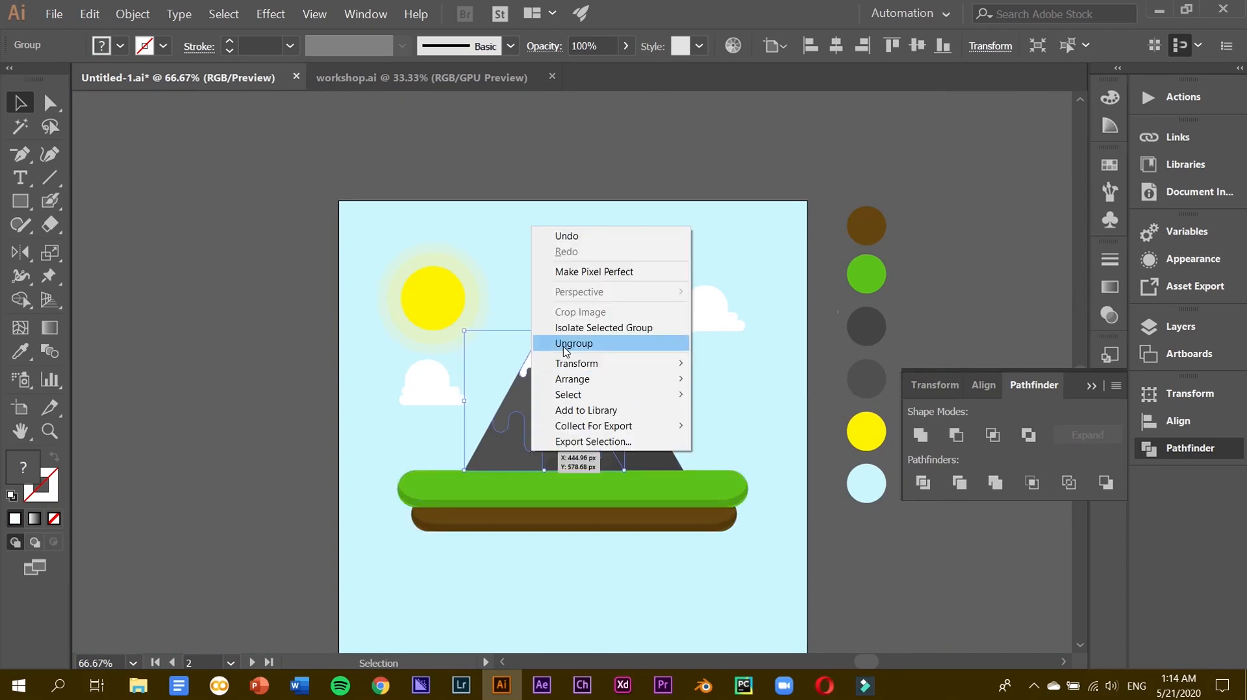
{"action": "left_click", "coordinate": [660, 465]}
{"action": "left_click", "coordinate": [541, 446], "text": "shift"}
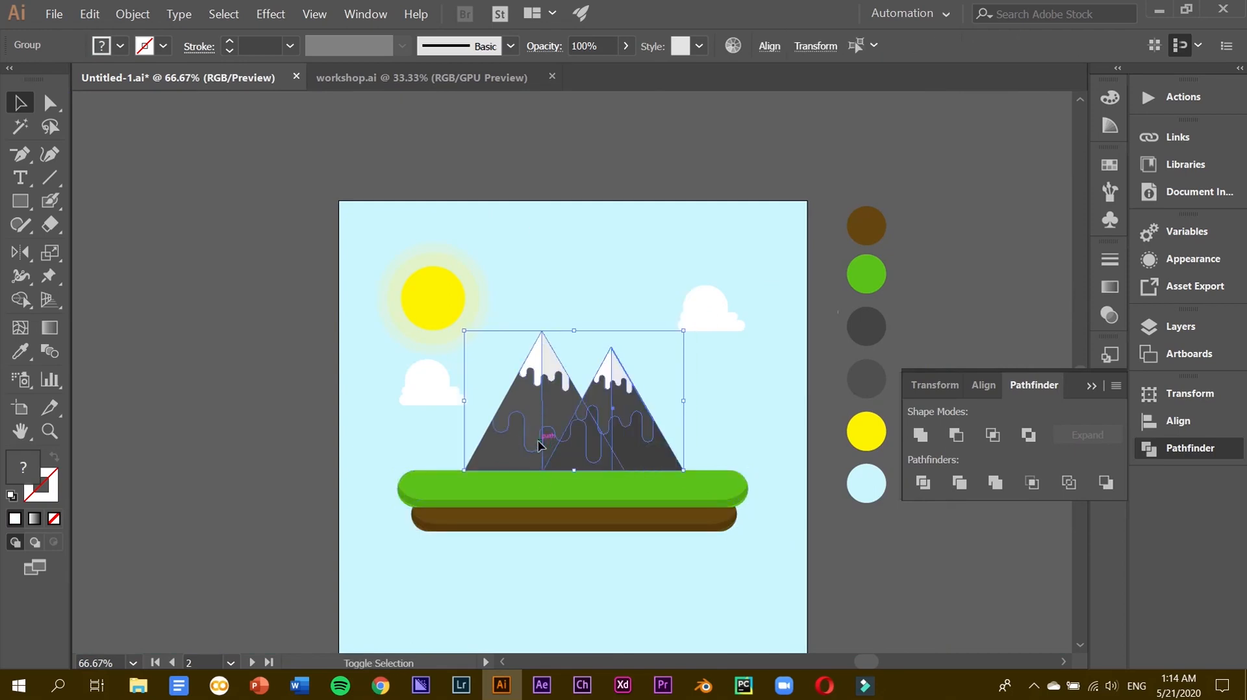
{"action": "left_click", "coordinate": [541, 498], "text": "shift"}
{"action": "right_click", "coordinate": [551, 309]}
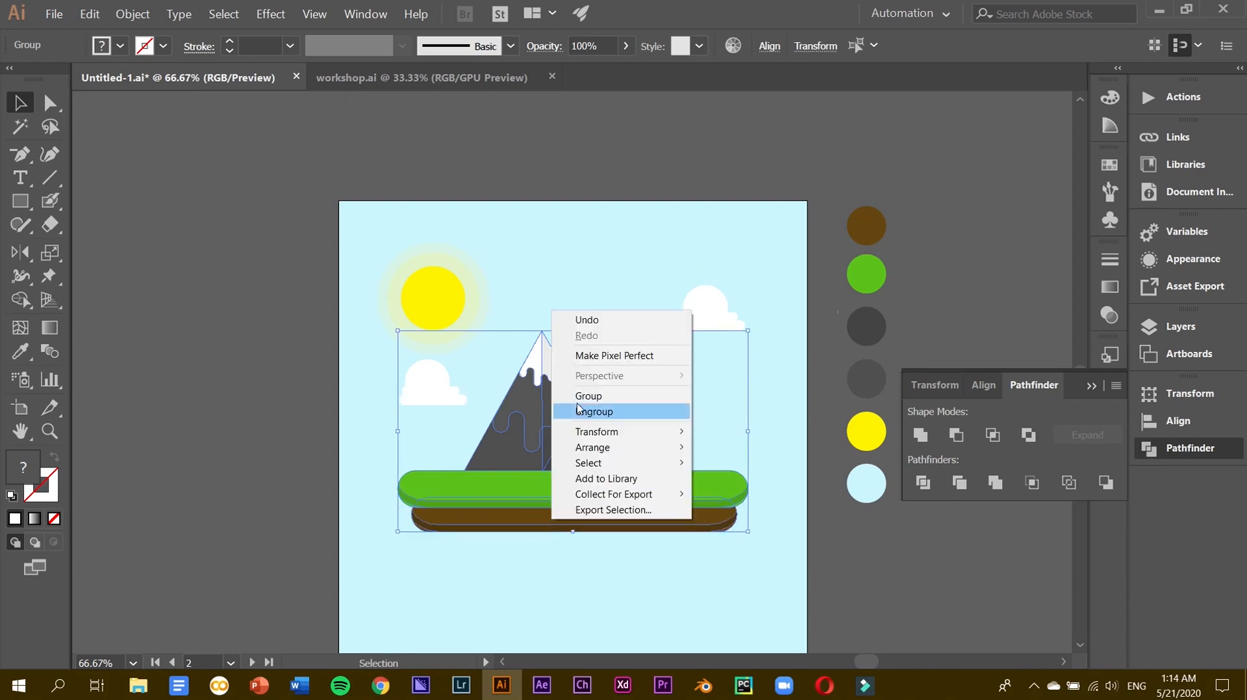
{"action": "left_click", "coordinate": [578, 408]}
Nudge the island group down twice with Shift+Down.
{"action": "key", "text": "shift+Down"}
{"action": "key", "text": "shift+Down"}
{"action": "key", "text": "shift+Down"}
{"action": "key", "text": "shift+Down"}
{"action": "key", "text": "shift+Down"}
{"action": "key", "text": "shift+Down"}
{"action": "scroll", "coordinate": [577, 407], "scroll_direction": "down", "scroll_amount": 9}
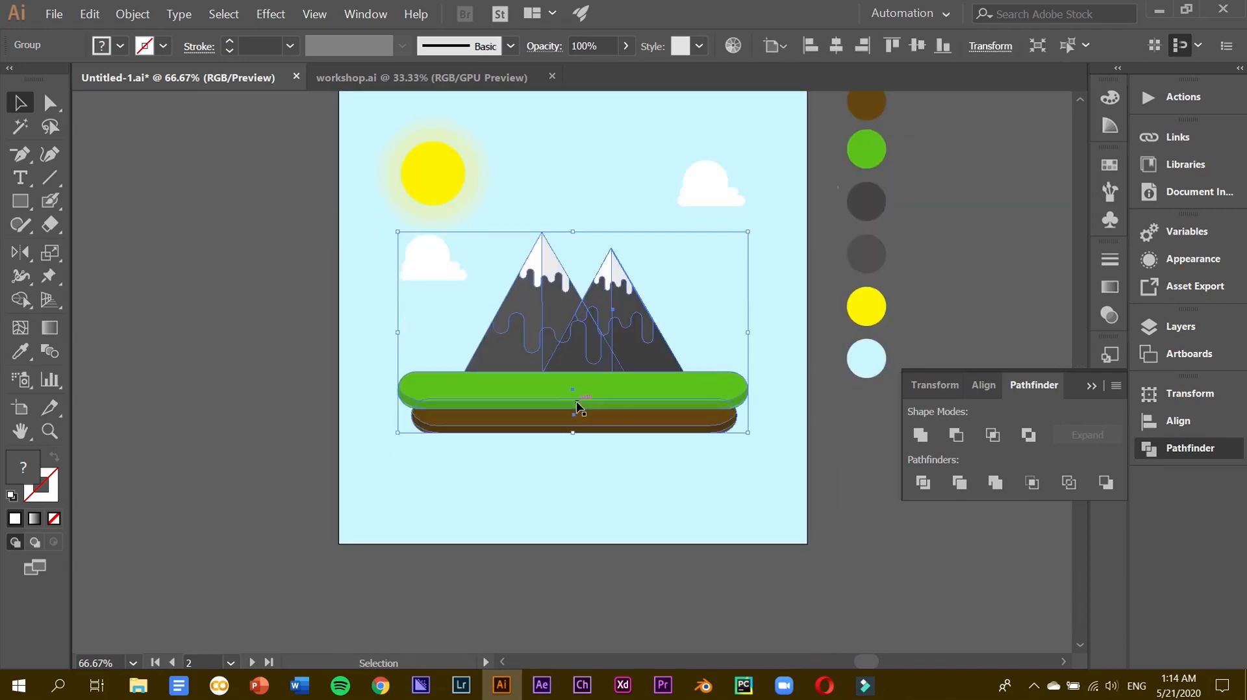
{"action": "scroll", "coordinate": [577, 407], "scroll_direction": "up", "scroll_amount": 3}
{"action": "key", "text": "shift+Down"}
{"action": "key", "text": "shift+Down"}
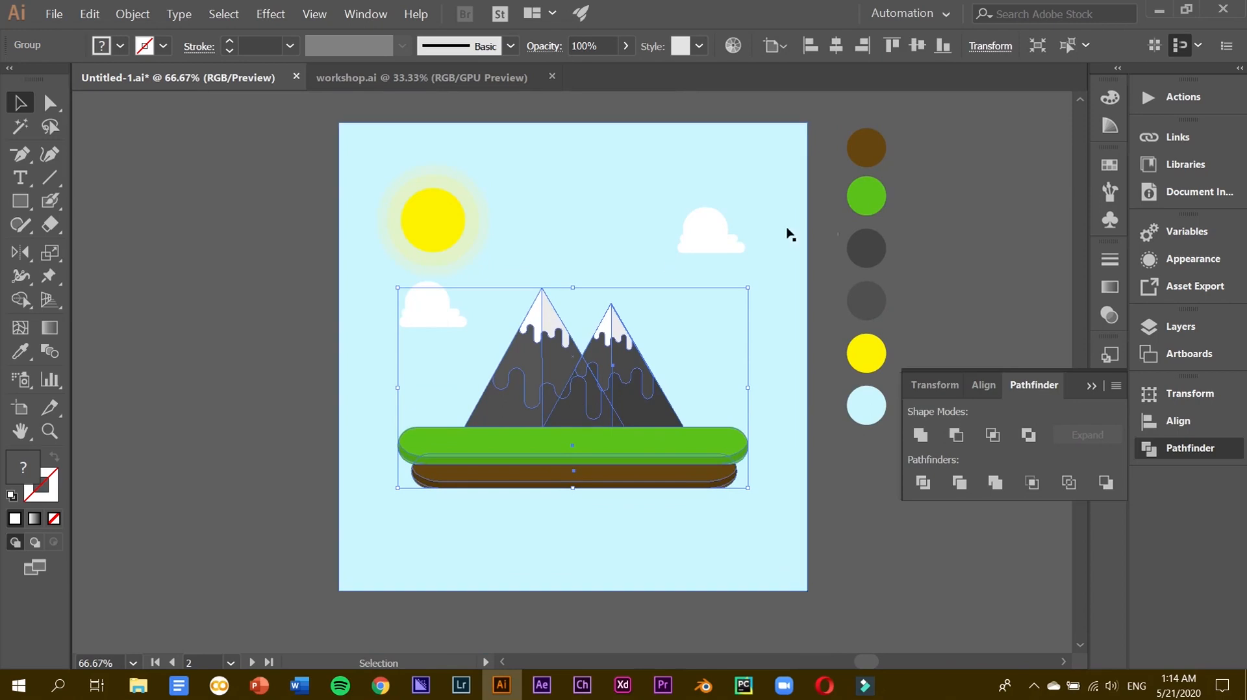
Move the left cloud down about 55 px and enlarge the right cloud, shifting it left.
{"action": "left_click_drag", "start_coordinate": [431, 314], "coordinate": [433, 349]}
{"action": "left_click", "coordinate": [720, 246]}
{"action": "left_click_drag", "start_coordinate": [746, 253], "coordinate": [692, 263]}
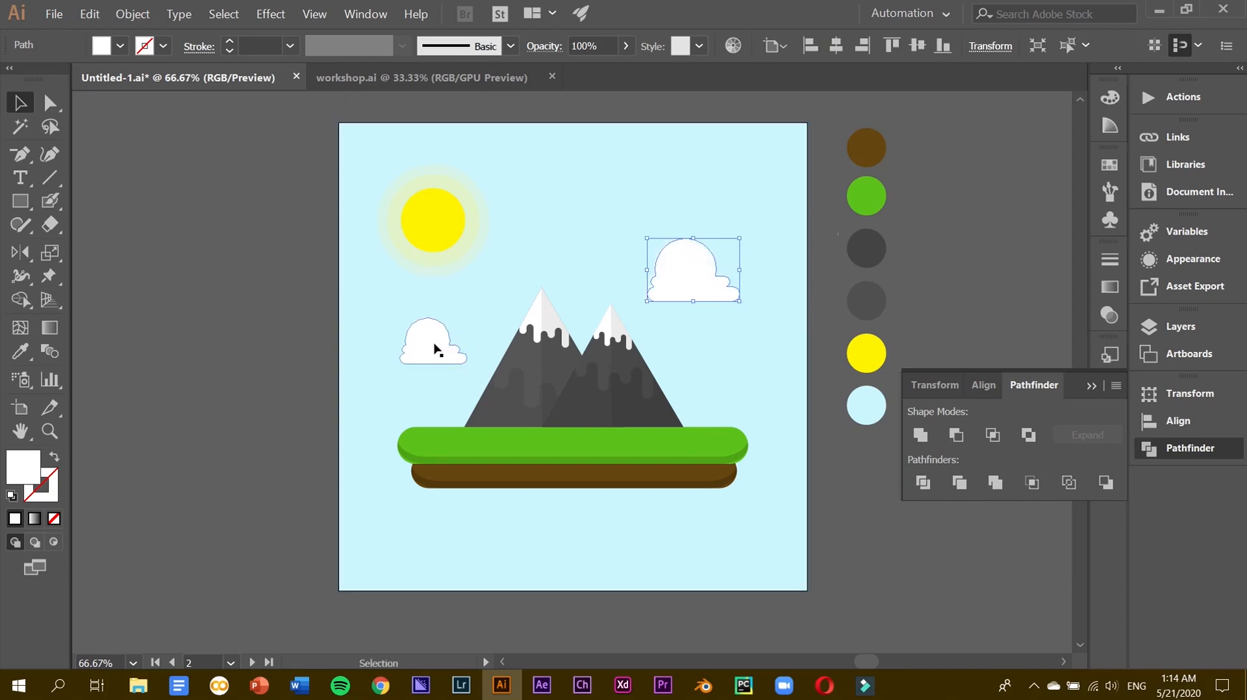
Duplicate the left cloud and flip the copy horizontally with the Reflect tool.
{"action": "left_click", "coordinate": [435, 349]}
{"action": "left_click_drag", "start_coordinate": [435, 349], "coordinate": [595, 206]}
{"action": "left_click", "coordinate": [20, 254]}
{"action": "left_click_drag", "start_coordinate": [607, 222], "coordinate": [653, 217]}
{"action": "left_click", "coordinate": [20, 101]}
Place the flipped cloud near the sky's top and slightly shrink the big right cloud.
{"action": "left_click", "coordinate": [675, 241]}
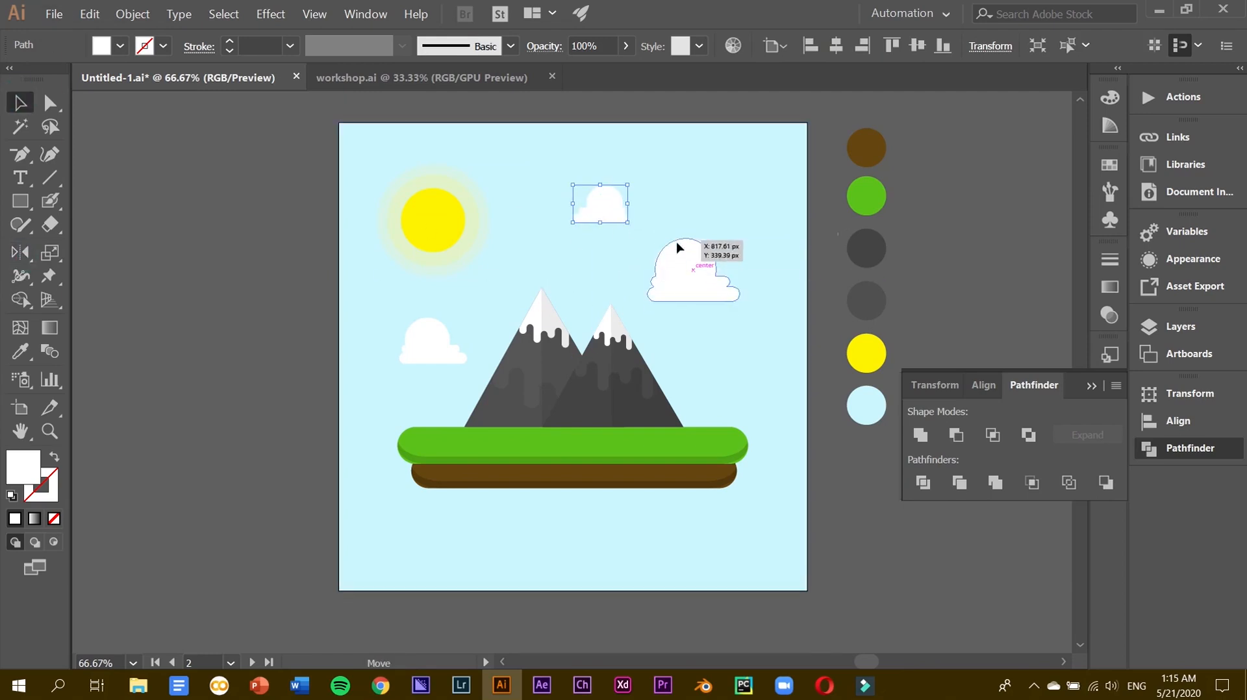
{"action": "left_click", "coordinate": [424, 339]}
{"action": "left_click_drag", "start_coordinate": [398, 317], "coordinate": [399, 317]}
{"action": "left_click_drag", "start_coordinate": [693, 277], "coordinate": [700, 280]}
{"action": "left_click_drag", "start_coordinate": [618, 196], "coordinate": [625, 198]}
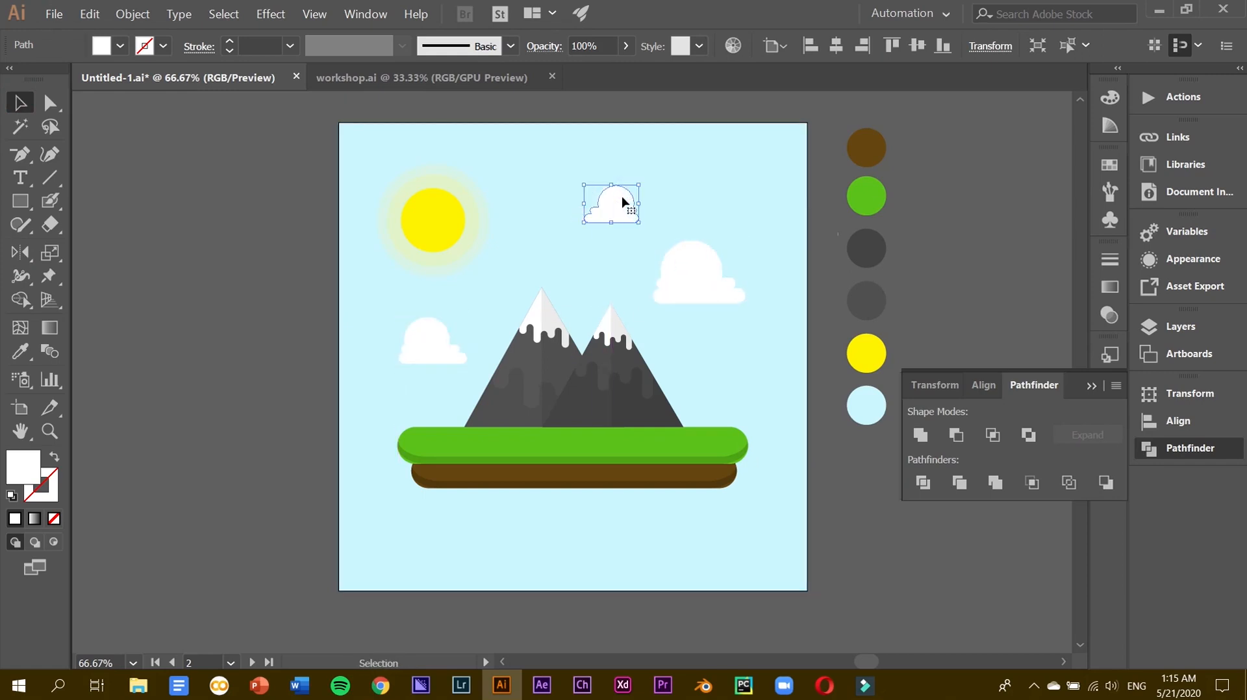
{"action": "left_click", "coordinate": [720, 276]}
{"action": "left_click_drag", "start_coordinate": [748, 241], "coordinate": [744, 243]}
Zoom in and draw a thin rectangle on the grass strip.
{"action": "key", "text": "ctrl+plus"}
{"action": "key", "text": "ctrl+plus"}
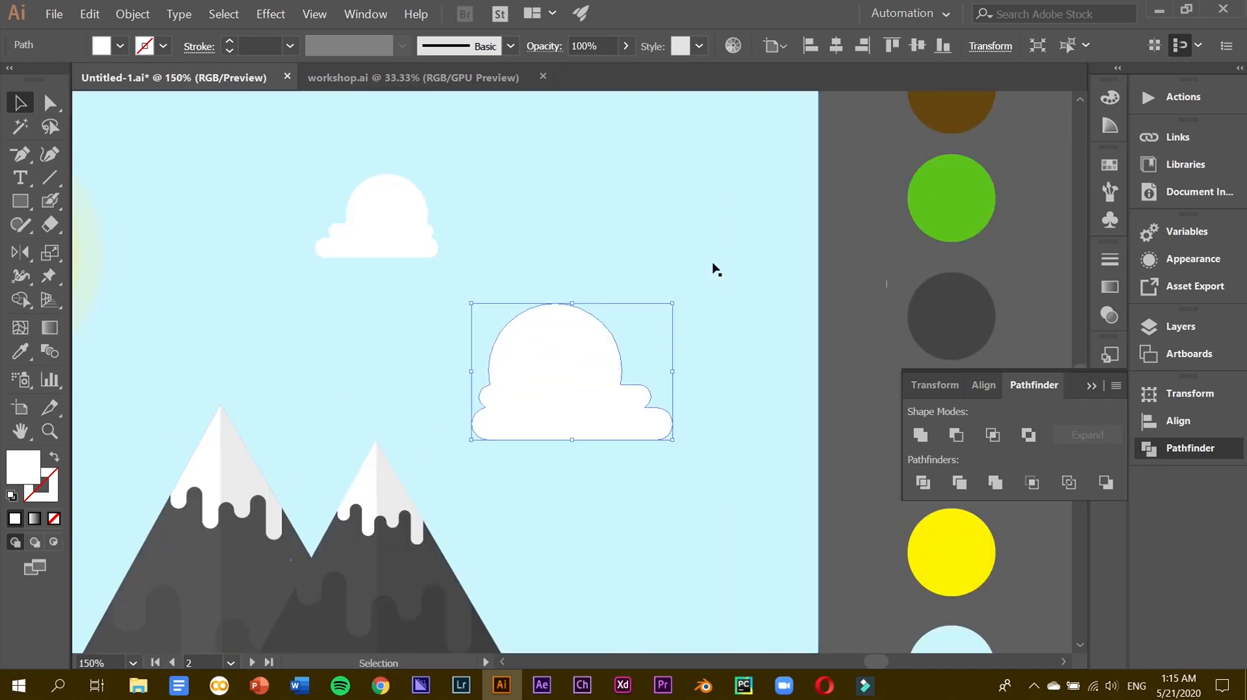
{"action": "scroll", "coordinate": [348, 437], "scroll_direction": "down", "scroll_amount": 5}
{"action": "scroll", "coordinate": [348, 437], "scroll_direction": "left", "scroll_amount": 5}
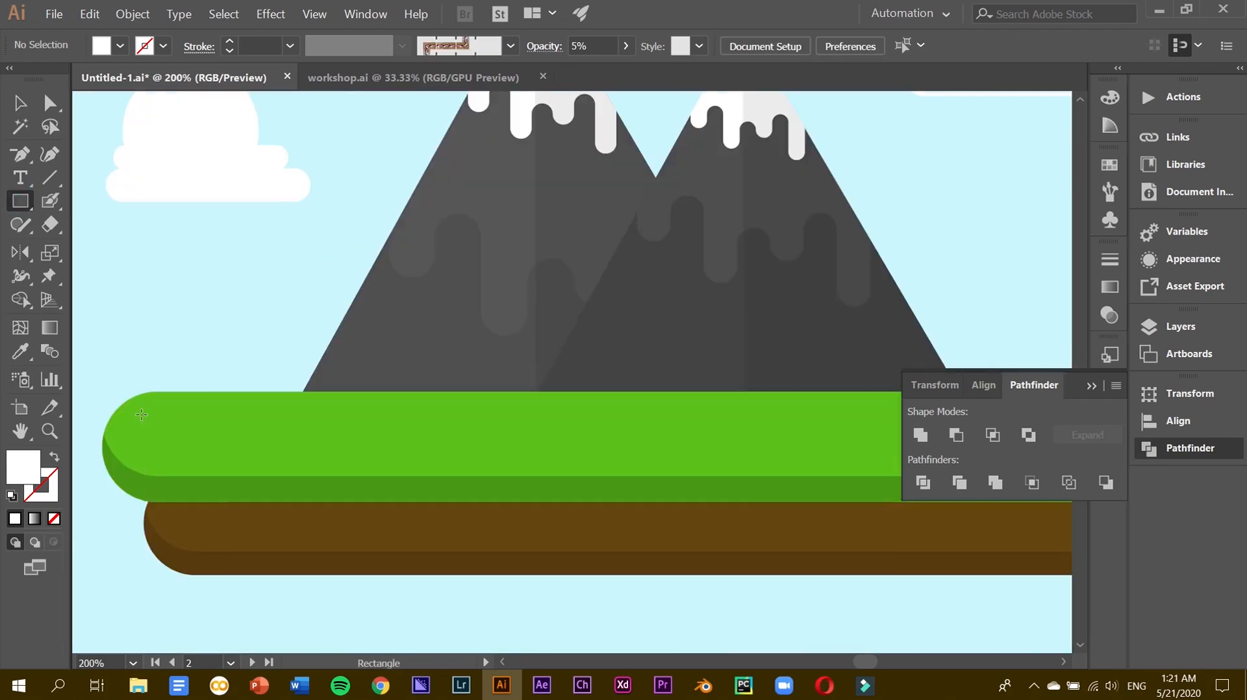
{"action": "left_click_drag", "start_coordinate": [144, 415], "coordinate": [265, 442]}
Round the rectangle into a pill and make a shorter copy beside it.
{"action": "left_click", "coordinate": [20, 101]}
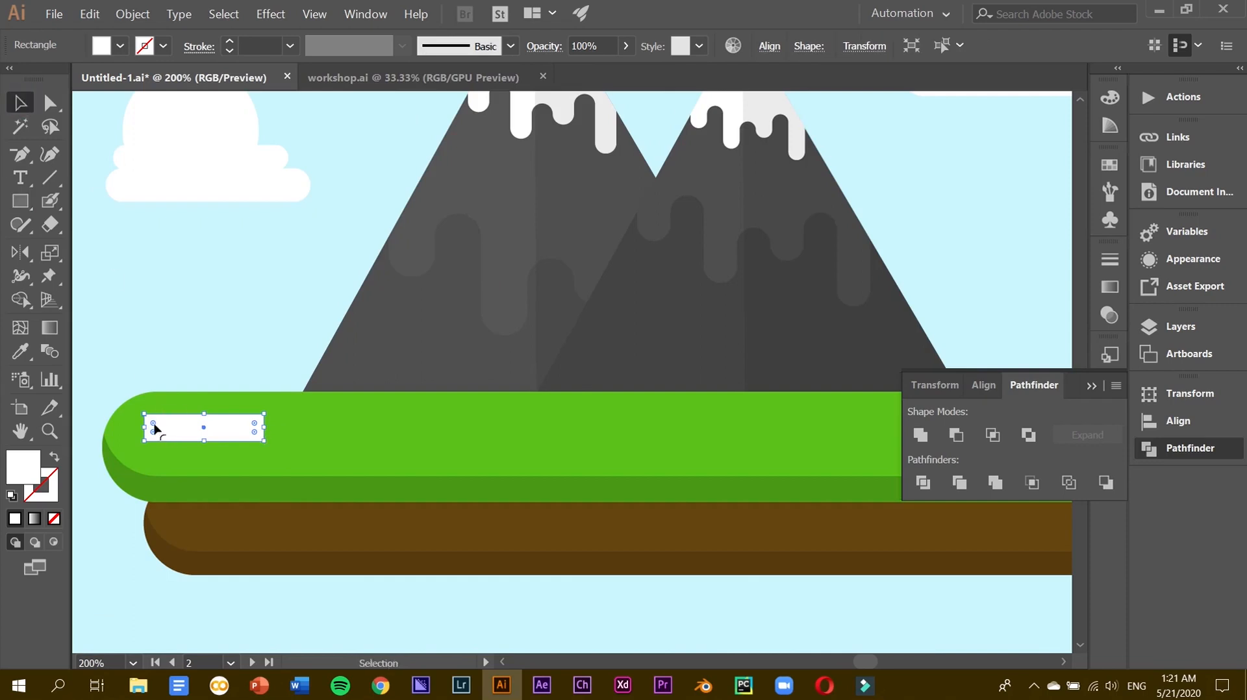
{"action": "left_click_drag", "start_coordinate": [154, 427], "coordinate": [309, 425]}
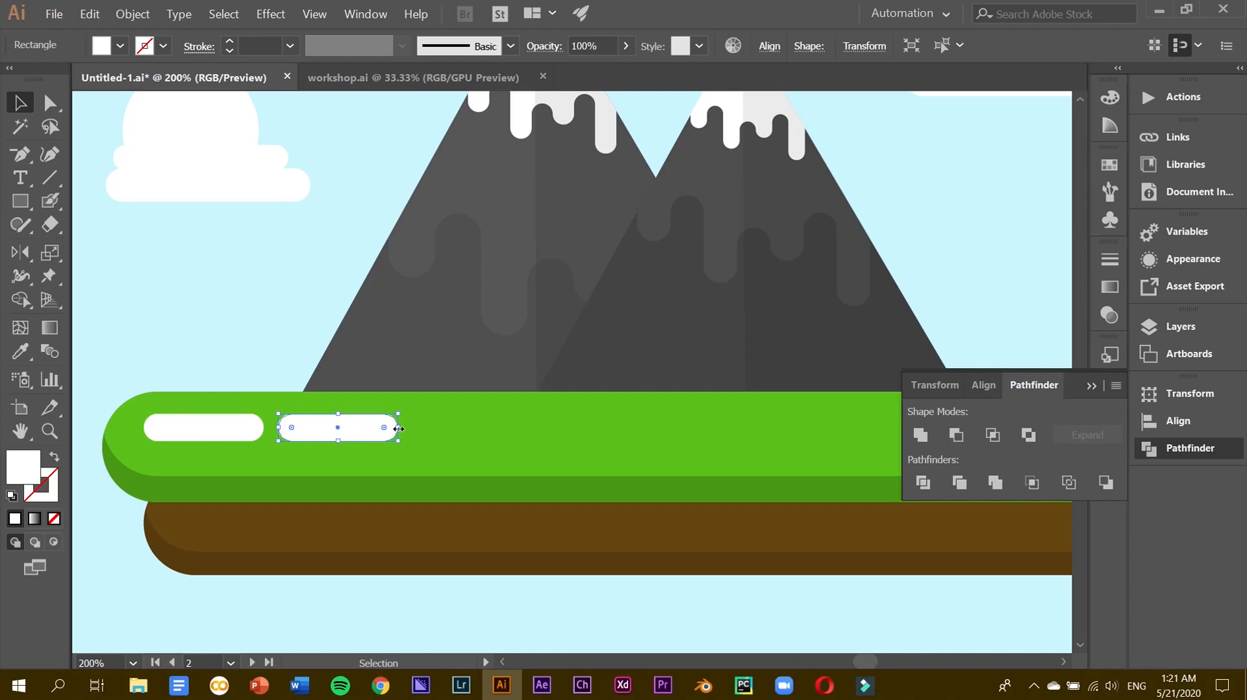
{"action": "left_click_drag", "start_coordinate": [384, 429], "coordinate": [308, 429]}
Set the two pills to 20% opacity, then change it to 30%.
{"action": "left_click", "coordinate": [240, 430], "text": "shift"}
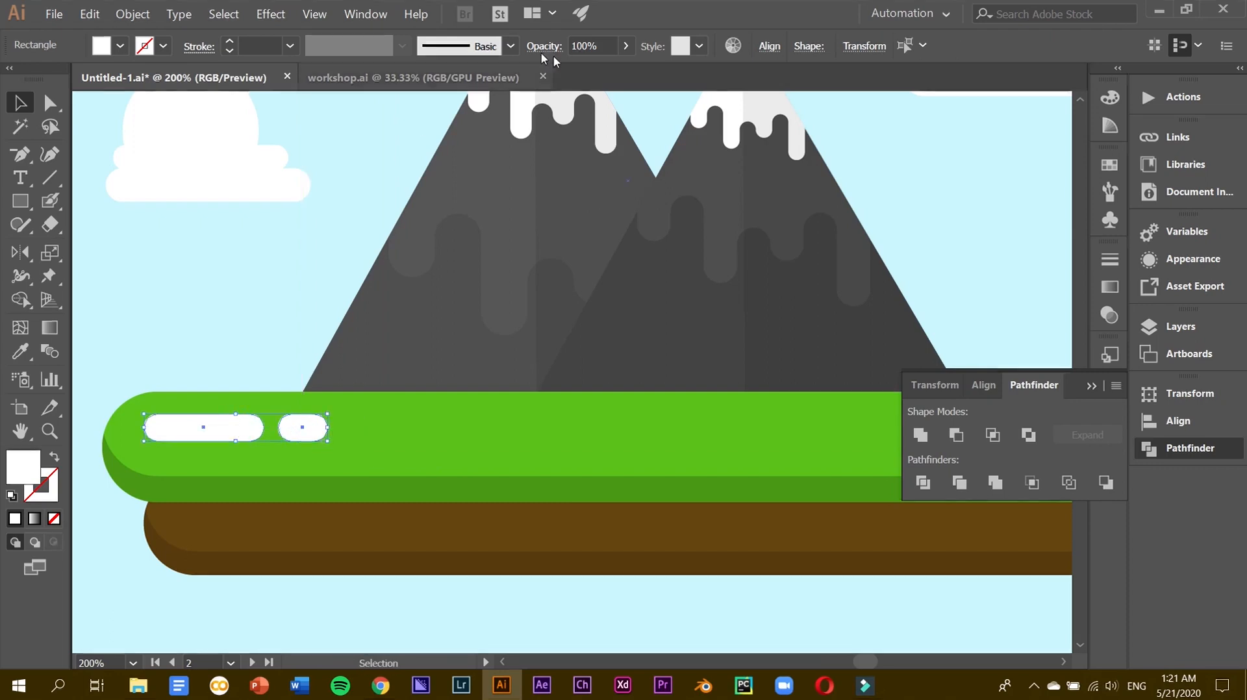
{"action": "left_click_drag", "start_coordinate": [600, 46], "coordinate": [552, 47]}
{"action": "type", "text": "20"}
{"action": "key", "text": "Return"}
{"action": "left_click", "coordinate": [119, 371]}
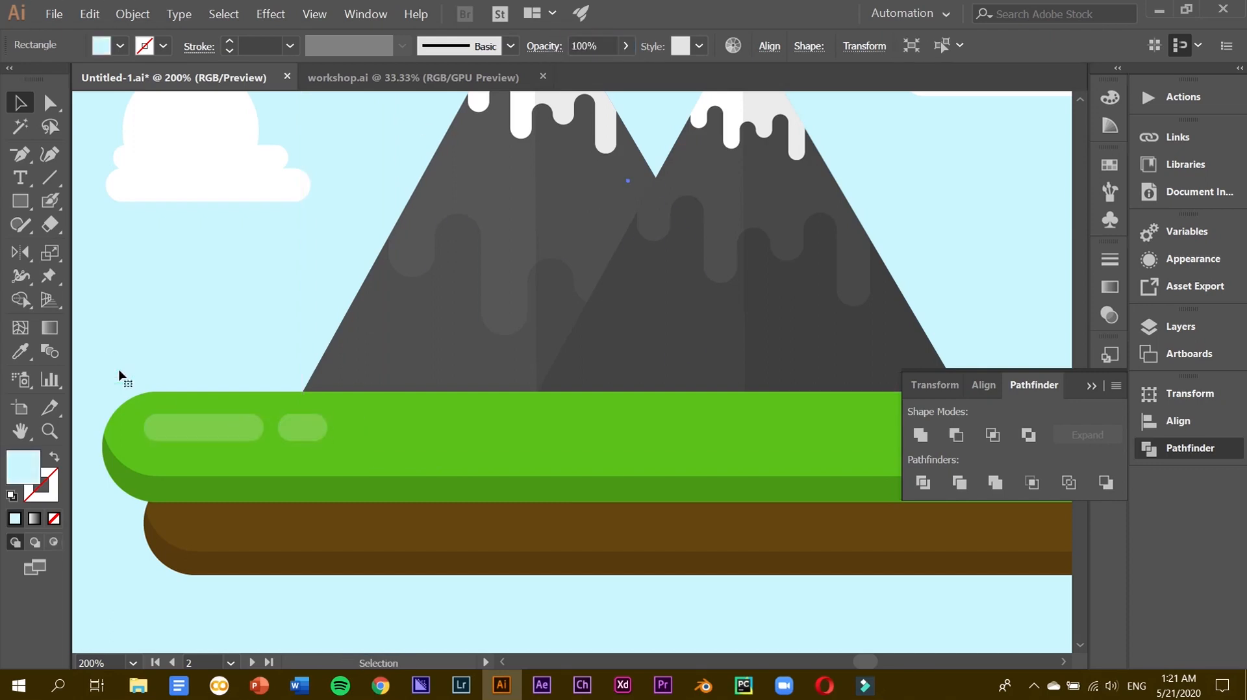
{"action": "left_click", "coordinate": [245, 437]}
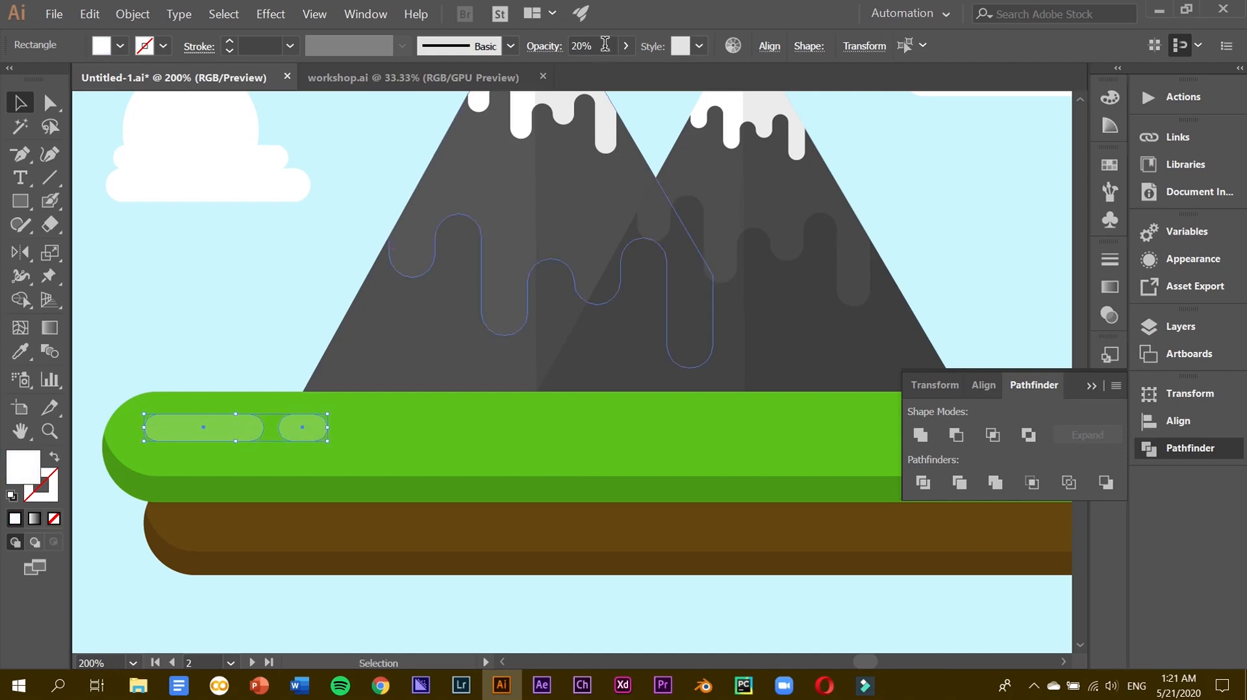
{"action": "left_click_drag", "start_coordinate": [597, 46], "coordinate": [576, 40]}
{"action": "key", "text": "Return"}
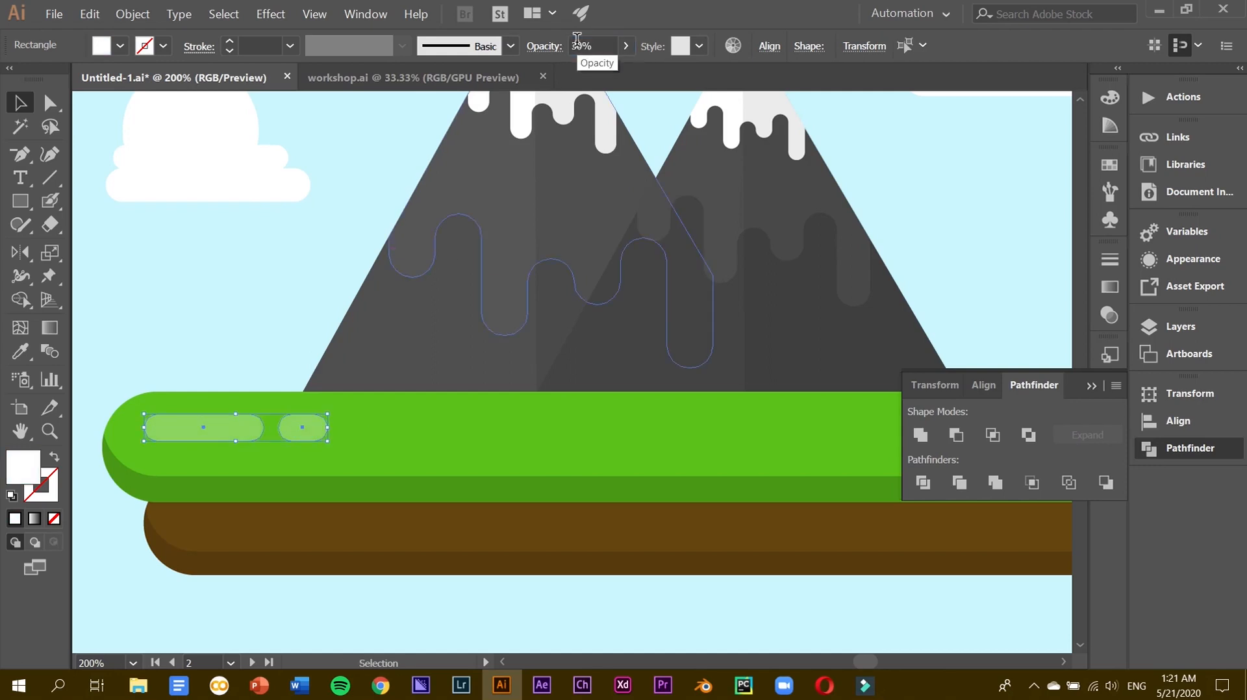
{"action": "key", "text": "shift+Up"}
{"action": "key", "text": "Down"}
{"action": "key", "text": "Down"}
{"action": "key", "text": "Down"}
{"action": "key", "text": "Down"}
{"action": "key", "text": "Down"}
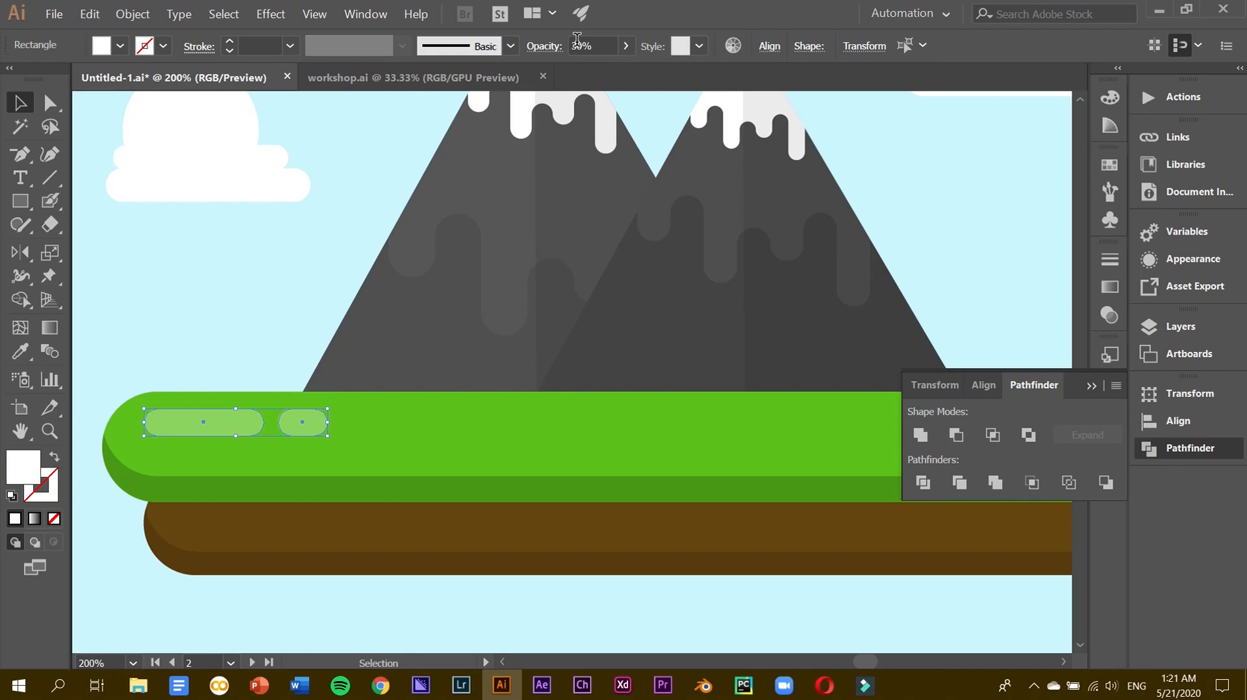
{"action": "left_click", "coordinate": [295, 280]}
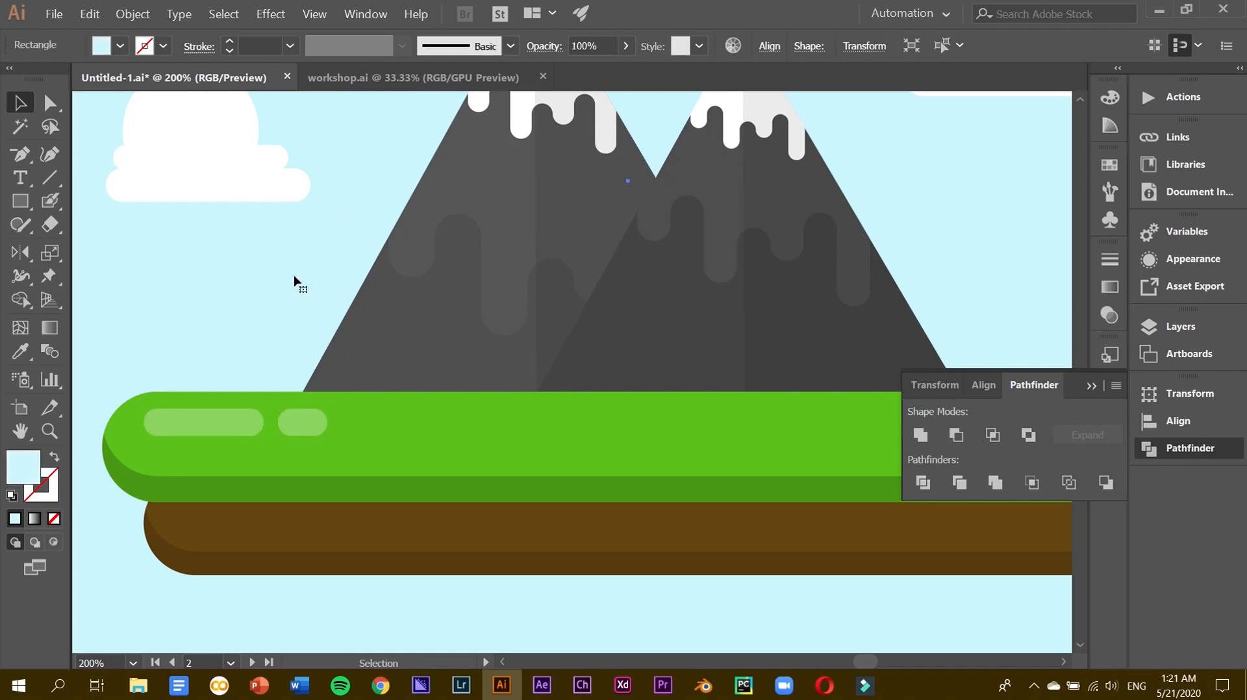
Reselect both pills and set their opacity to 25%.
{"action": "left_click", "coordinate": [311, 417]}
{"action": "key", "text": "ctrl+minus"}
{"action": "key", "text": "ctrl+minus"}
{"action": "left_click", "coordinate": [265, 495]}
{"action": "scroll", "coordinate": [593, 481], "scroll_direction": "right", "scroll_amount": 3}
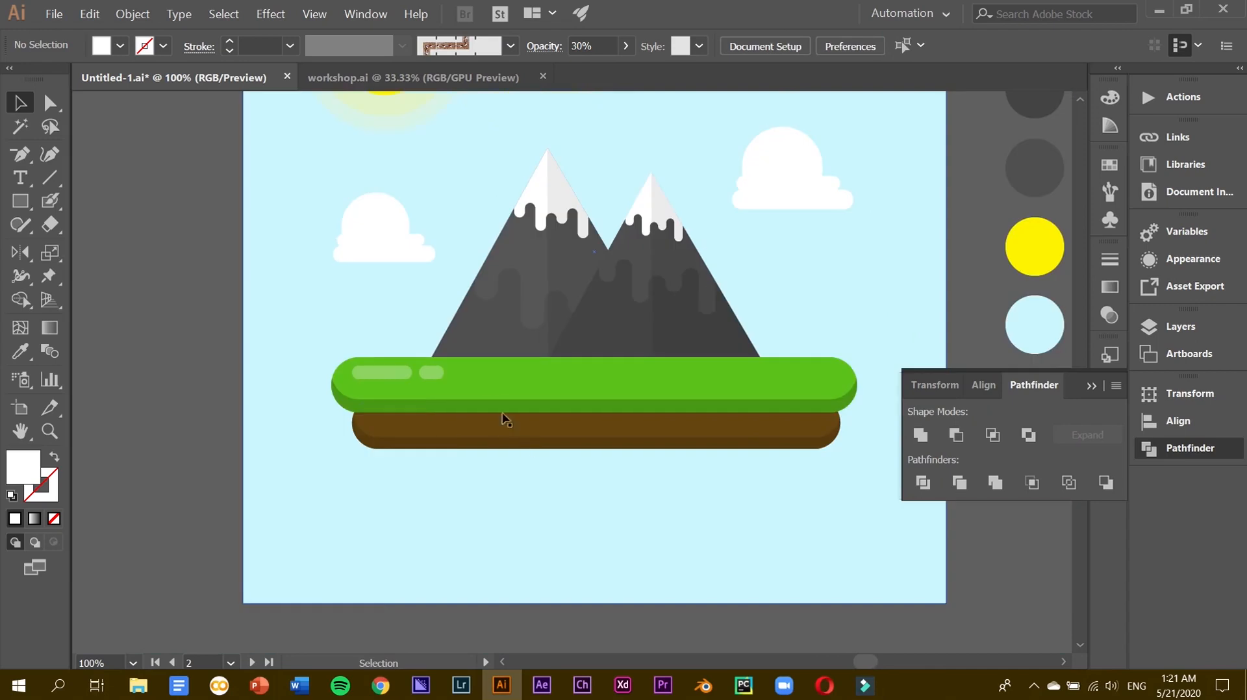
{"action": "left_click", "coordinate": [426, 377]}
{"action": "left_click", "coordinate": [392, 372], "text": "shift"}
{"action": "left_click", "coordinate": [578, 46]}
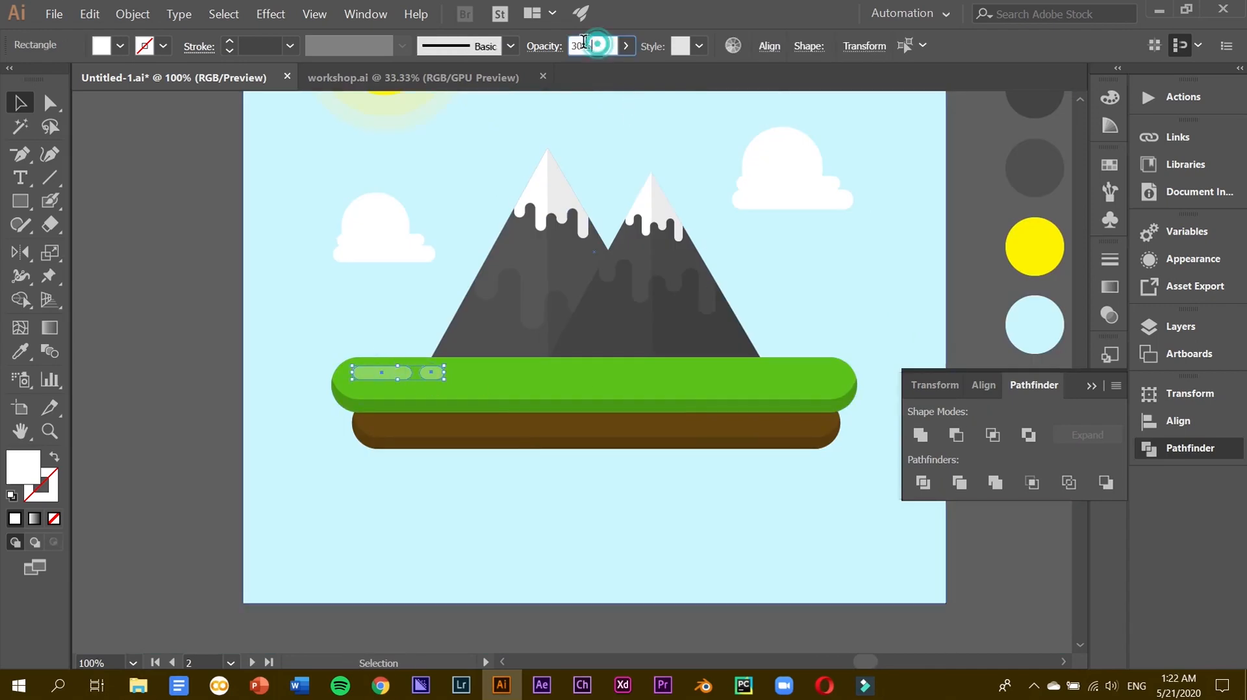
{"action": "type", "text": "25"}
{"action": "left_click", "coordinate": [210, 260]}
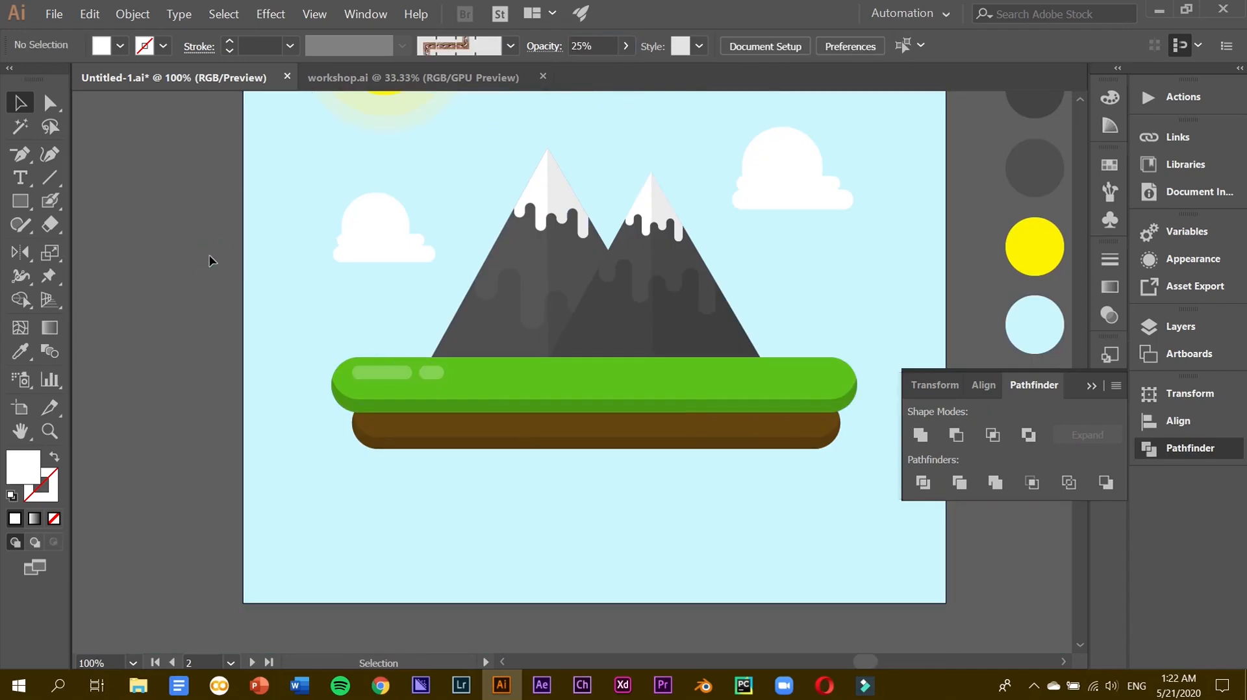
{"action": "left_click", "coordinate": [433, 377]}
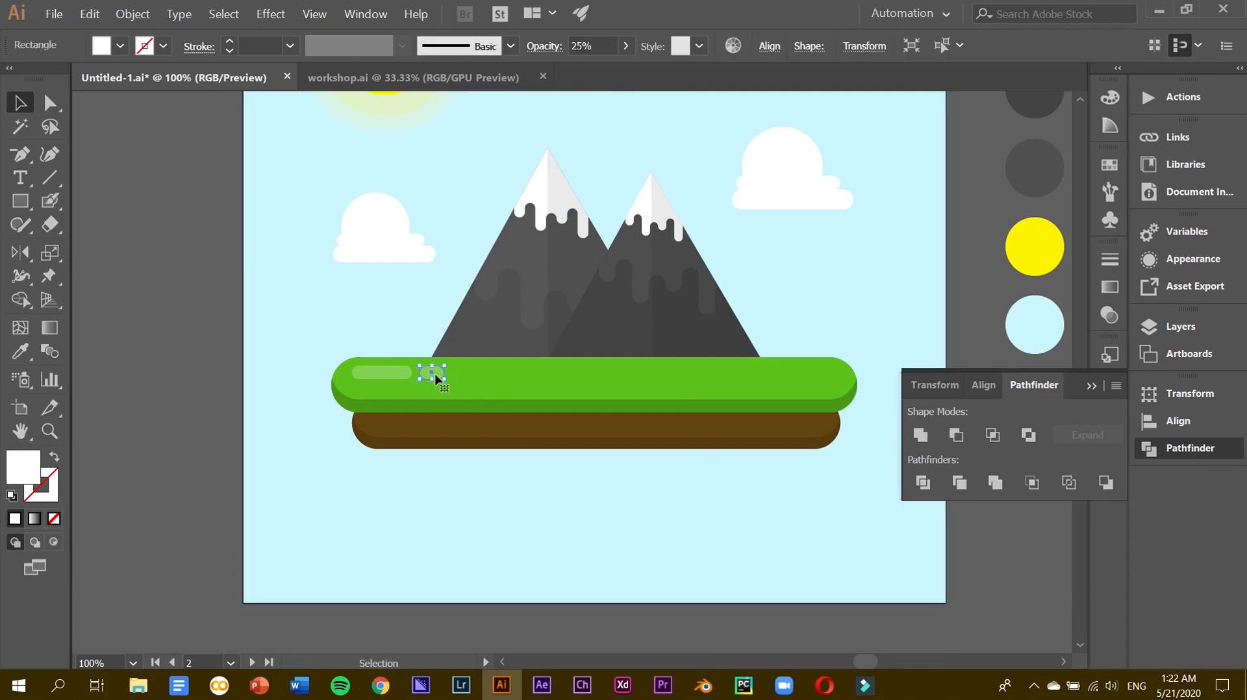
Copy a pill onto the brown soil, enlarge it slightly and fully round its corners.
{"action": "left_click_drag", "start_coordinate": [423, 412], "coordinate": [472, 430]}
{"action": "left_click", "coordinate": [307, 416]}
{"action": "left_click", "coordinate": [462, 427]}
{"action": "key", "text": "ctrl+equal"}
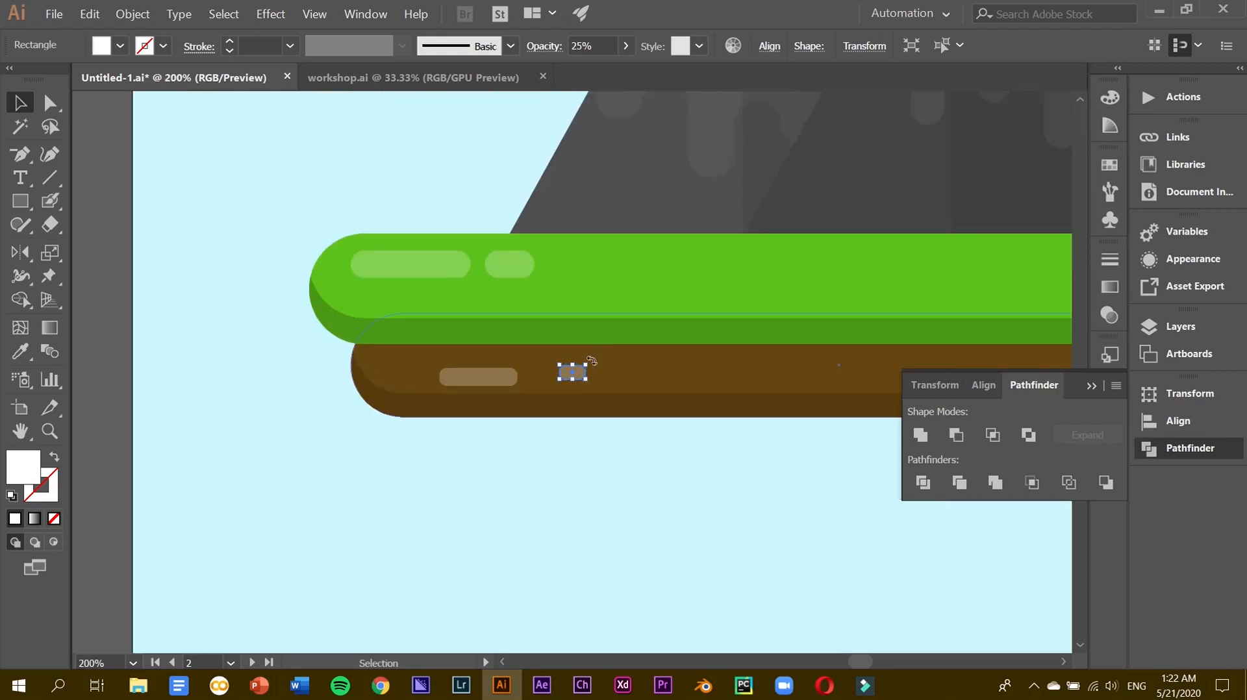
{"action": "left_click_drag", "start_coordinate": [587, 362], "coordinate": [611, 369]}
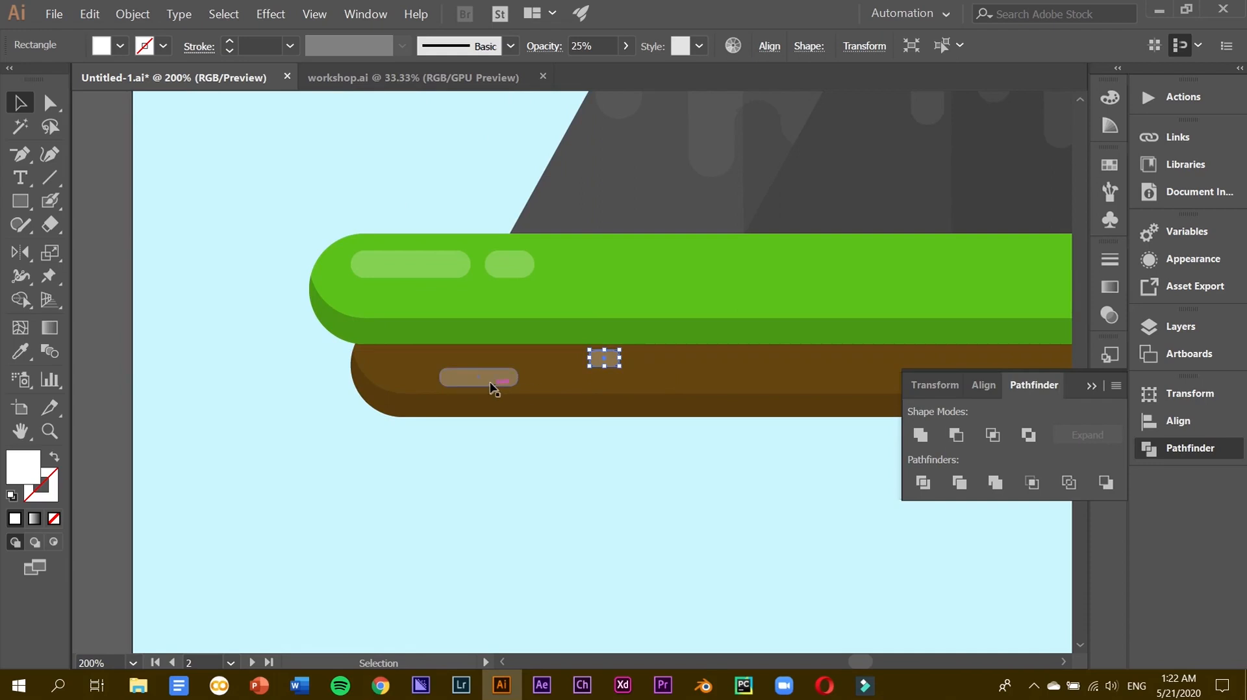
{"action": "left_click_drag", "start_coordinate": [490, 382], "coordinate": [465, 386]}
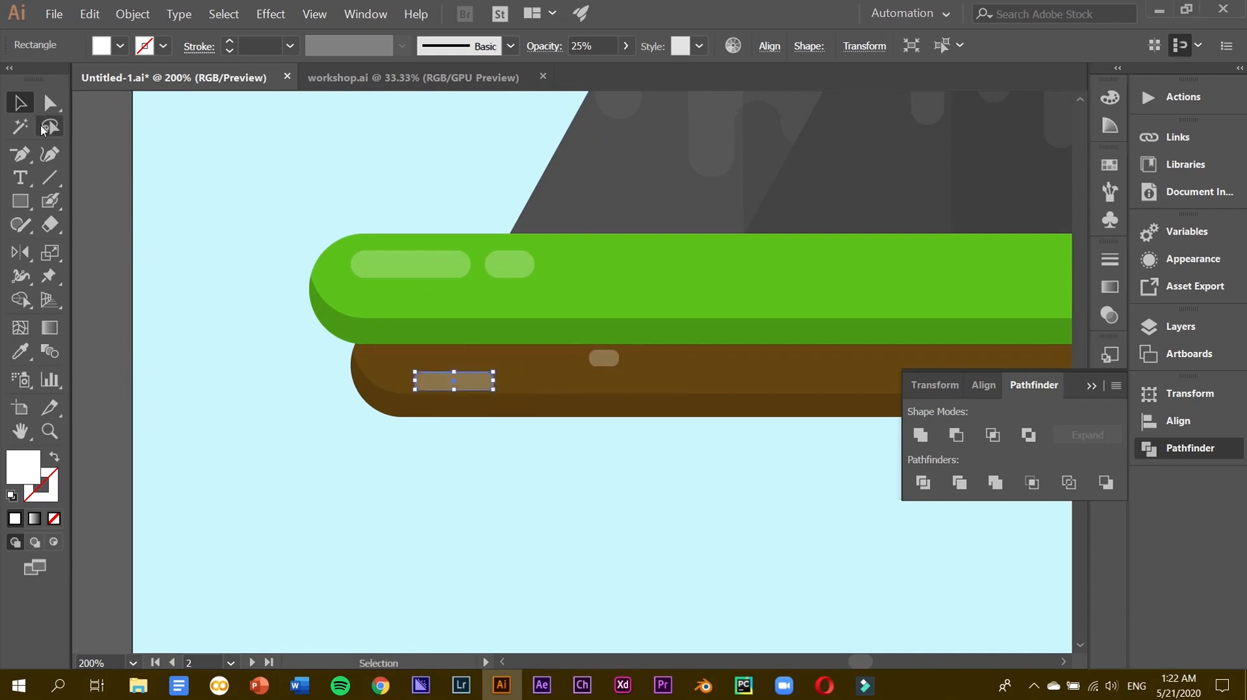
{"action": "left_click", "coordinate": [50, 102]}
{"action": "left_click_drag", "start_coordinate": [427, 385], "coordinate": [441, 391]}
{"action": "left_click", "coordinate": [19, 102]}
Duplicate the small soil pill further right along the soil.
{"action": "scroll", "coordinate": [609, 363], "scroll_direction": "right", "scroll_amount": 5}
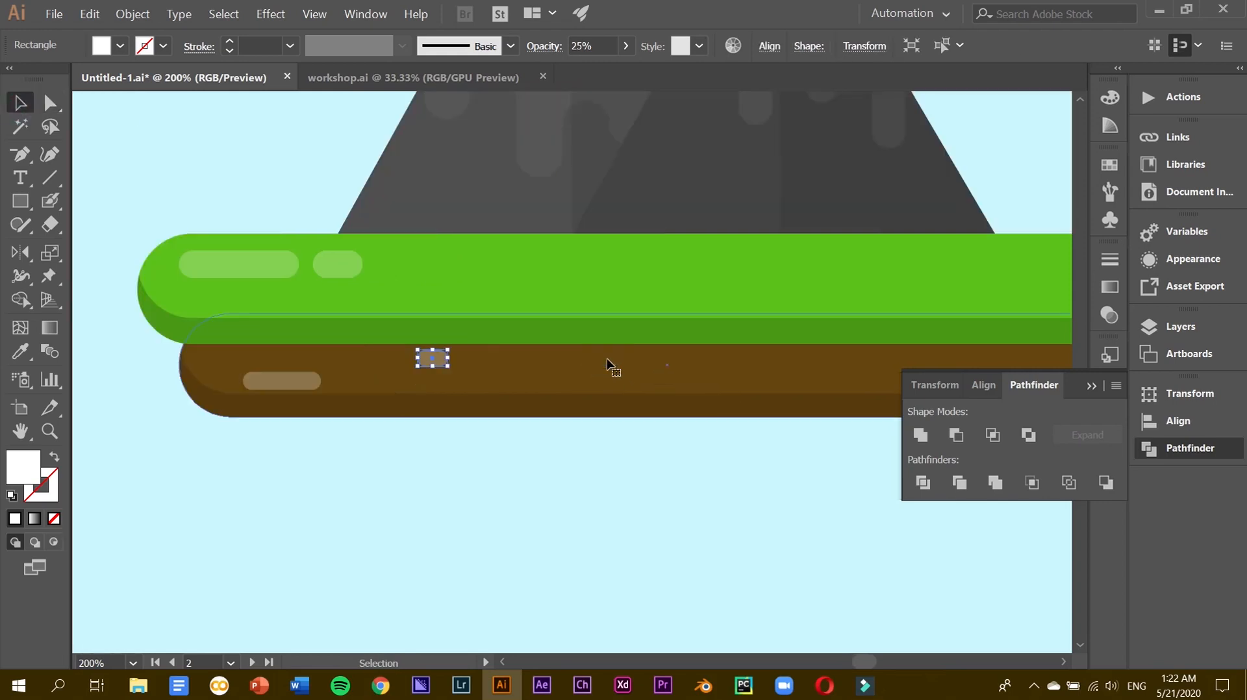
{"action": "left_click_drag", "start_coordinate": [441, 364], "coordinate": [842, 386]}
{"action": "scroll", "coordinate": [842, 386], "scroll_direction": "right", "scroll_amount": 7}
{"action": "key", "text": "ctrl+z"}
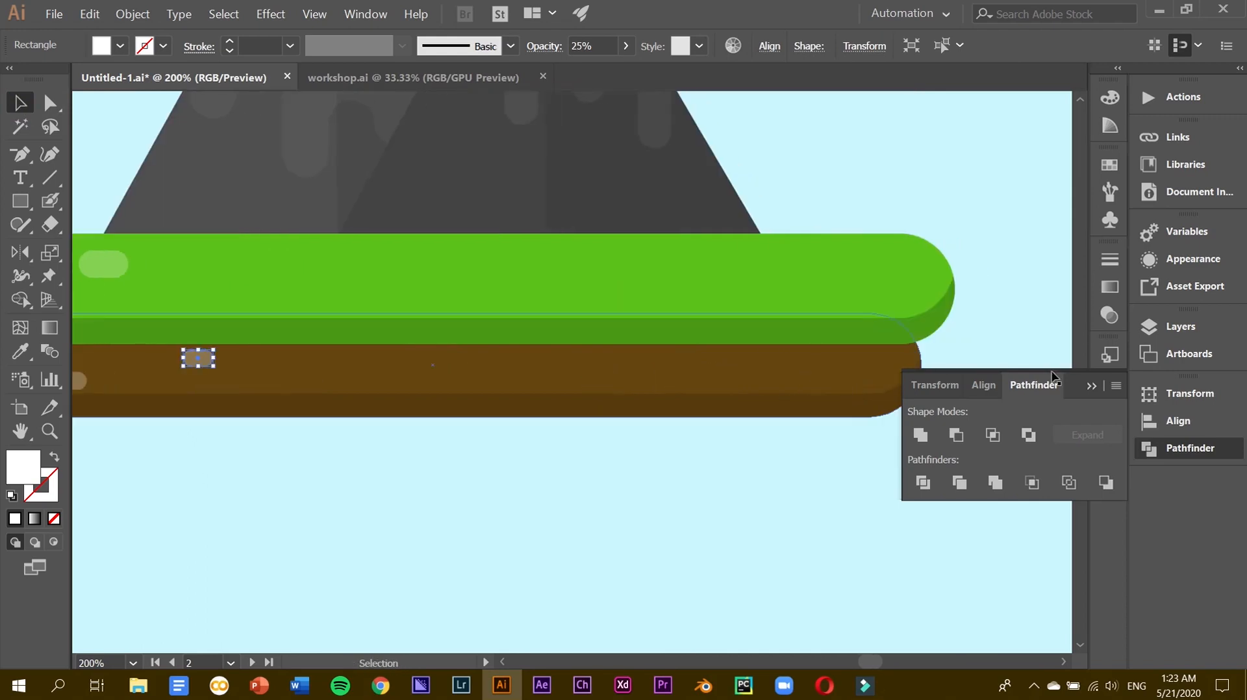
{"action": "left_click", "coordinate": [1095, 385]}
{"action": "left_click_drag", "start_coordinate": [204, 357], "coordinate": [457, 386]}
Add more soil pill copies, including one on the left side, and space them evenly.
{"action": "left_click_drag", "start_coordinate": [76, 385], "coordinate": [682, 387]}
{"action": "key", "text": "ctrl+minus"}
{"action": "key", "text": "ctrl+minus"}
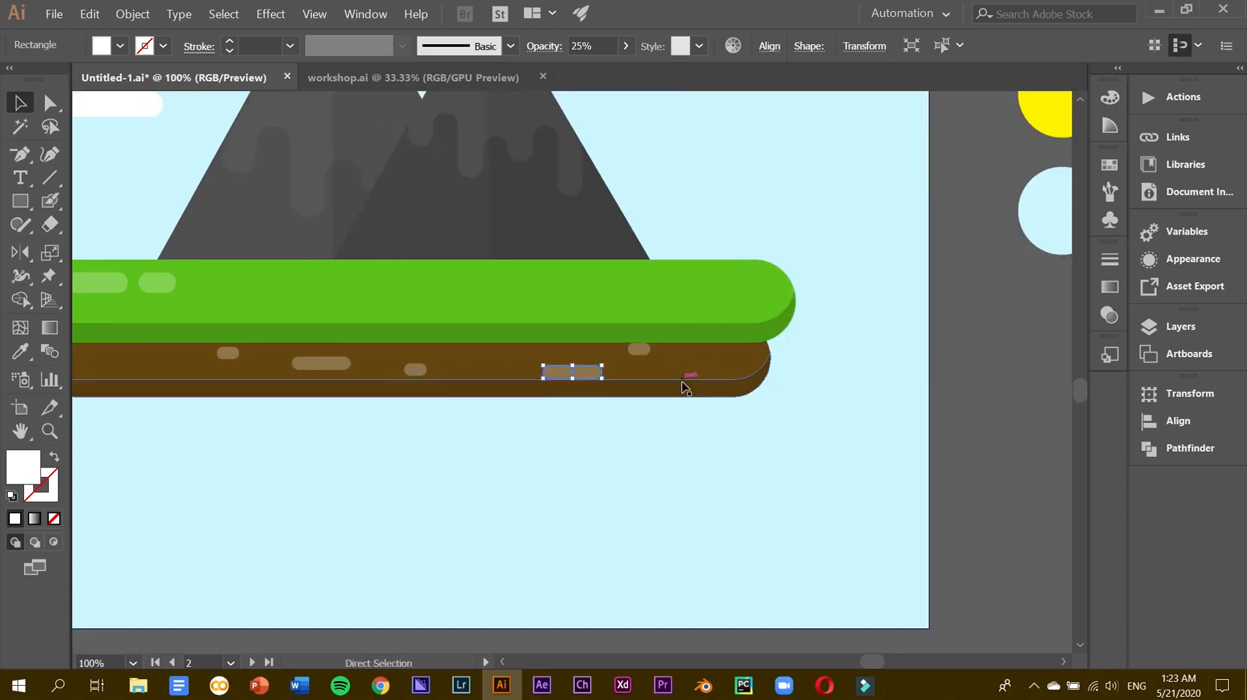
{"action": "left_click_drag", "start_coordinate": [582, 375], "coordinate": [265, 369]}
{"action": "mouse_move", "coordinate": [585, 374]}
{"action": "left_mouse_down"}
{"action": "mouse_move", "coordinate": [654, 361]}
{"action": "mouse_move", "coordinate": [606, 369]}
{"action": "left_mouse_up"}
{"action": "left_click_drag", "start_coordinate": [472, 372], "coordinate": [523, 372]}
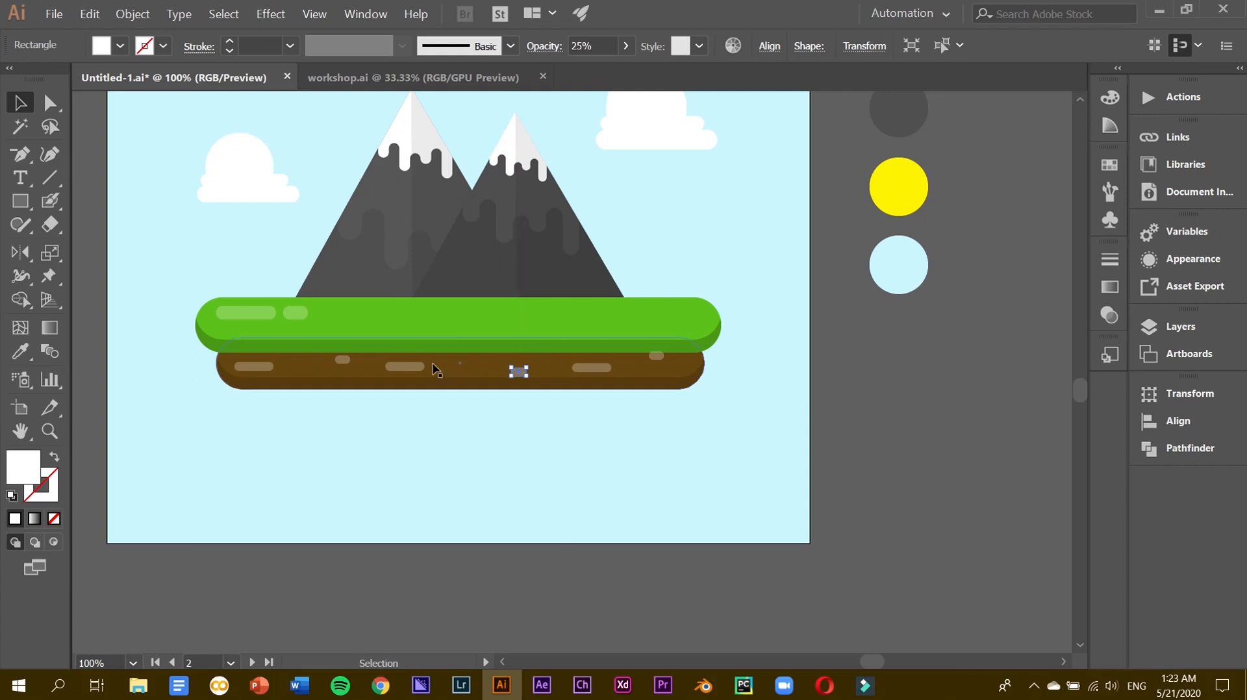
{"action": "left_click_drag", "start_coordinate": [433, 367], "coordinate": [487, 364]}
Select the five soil pills and set their opacity to 10%.
{"action": "left_click", "coordinate": [346, 358], "text": "shift"}
{"action": "left_click", "coordinate": [269, 368], "text": "shift"}
{"action": "left_click", "coordinate": [518, 370], "text": "shift"}
{"action": "left_click", "coordinate": [588, 369], "text": "shift"}
{"action": "left_click", "coordinate": [655, 357], "text": "shift"}
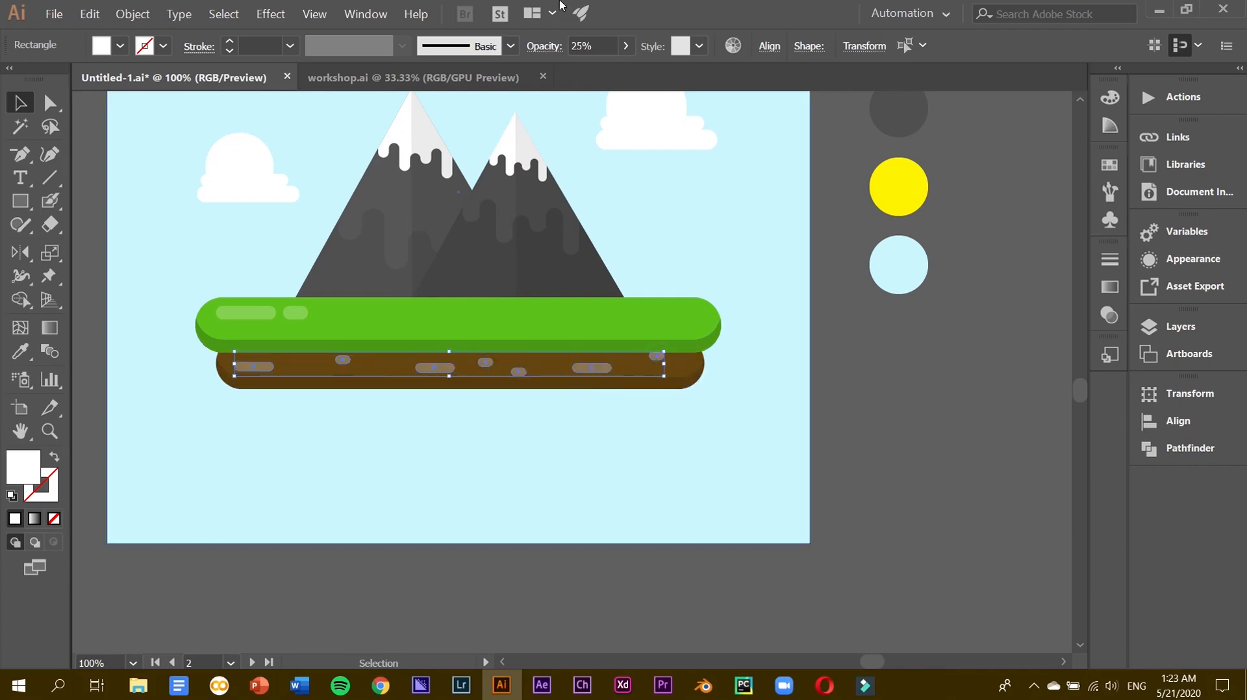
{"action": "left_click_drag", "start_coordinate": [591, 45], "coordinate": [567, 52]}
{"action": "type", "text": "10"}
{"action": "key", "text": "Return"}
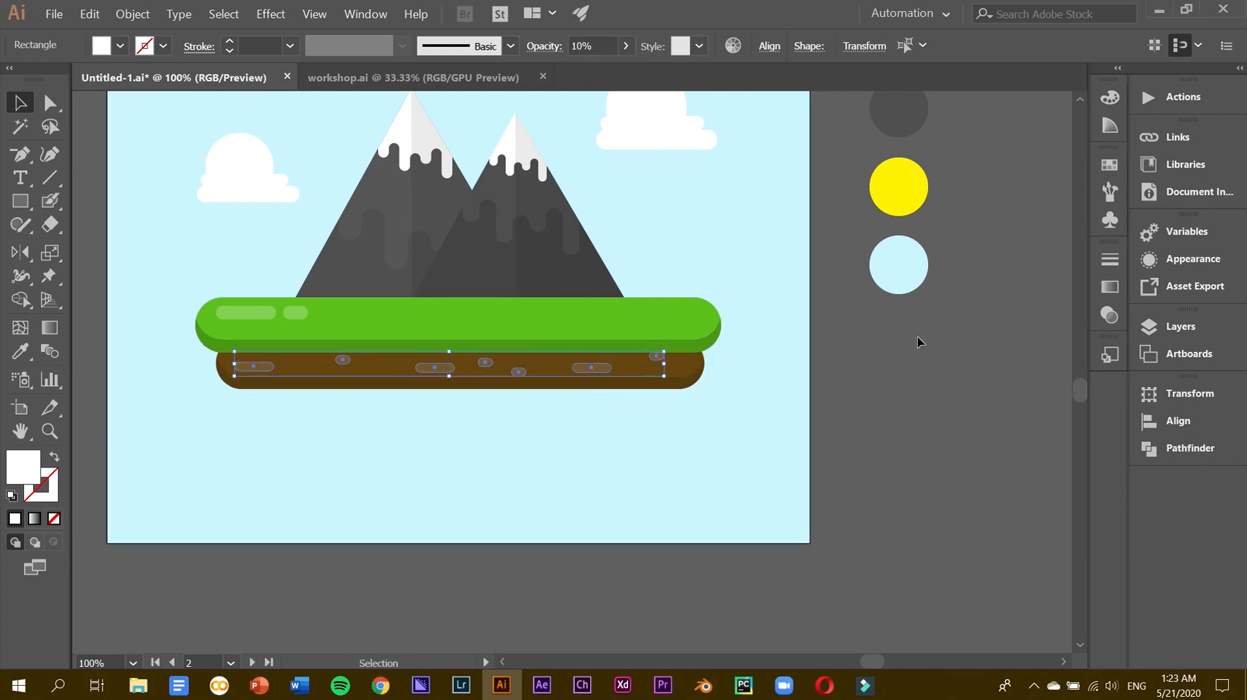
Spread the soil pills along the soil and Alt-drag a copy of the small pill further left.
{"action": "left_click", "coordinate": [918, 342]}
{"action": "left_click_drag", "start_coordinate": [593, 371], "coordinate": [603, 375]}
{"action": "left_click_drag", "start_coordinate": [517, 375], "coordinate": [536, 370]}
{"action": "left_click", "coordinate": [880, 415]}
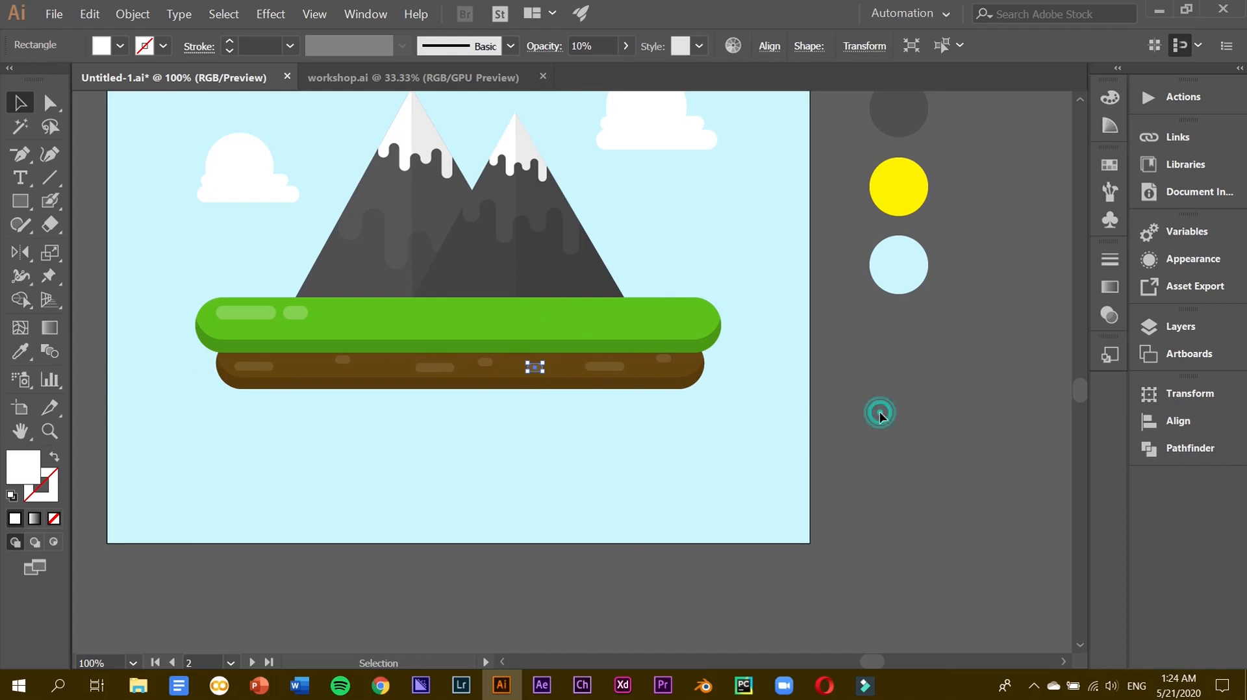
{"action": "left_click_drag", "start_coordinate": [429, 368], "coordinate": [310, 374]}
{"action": "left_click", "coordinate": [482, 362]}
{"action": "key", "text": "ctrl+z"}
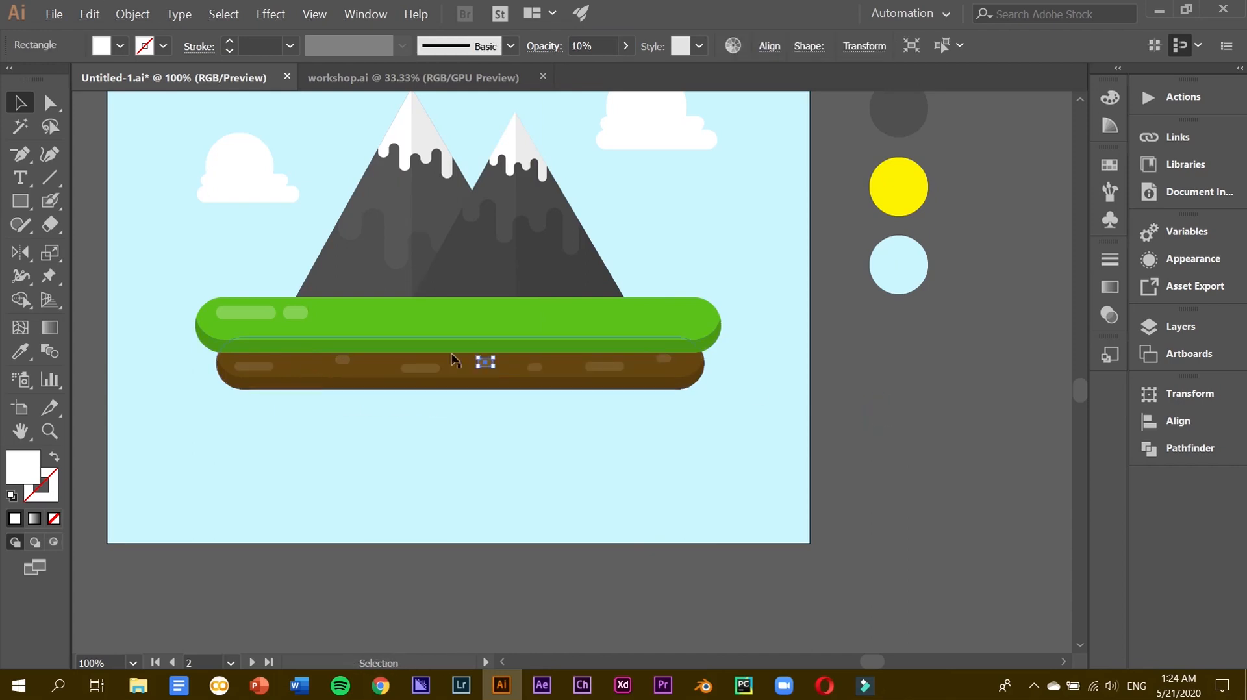
{"action": "left_click_drag", "start_coordinate": [487, 367], "coordinate": [358, 368]}
{"action": "left_click", "coordinate": [898, 434]}
{"action": "left_click", "coordinate": [899, 440]}
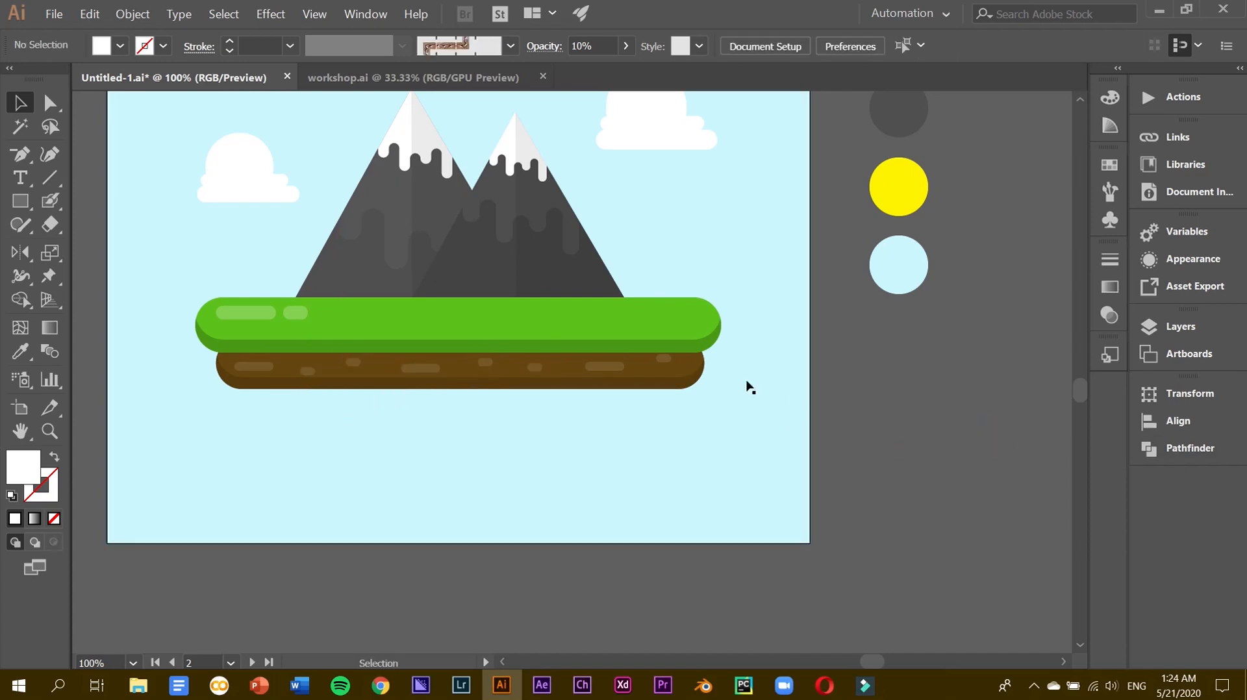
Select all seven soil pills and lower their opacity to 8%.
{"action": "left_click", "coordinate": [604, 368]}
{"action": "left_click", "coordinate": [535, 368], "text": "shift"}
{"action": "left_click", "coordinate": [490, 362], "text": "shift"}
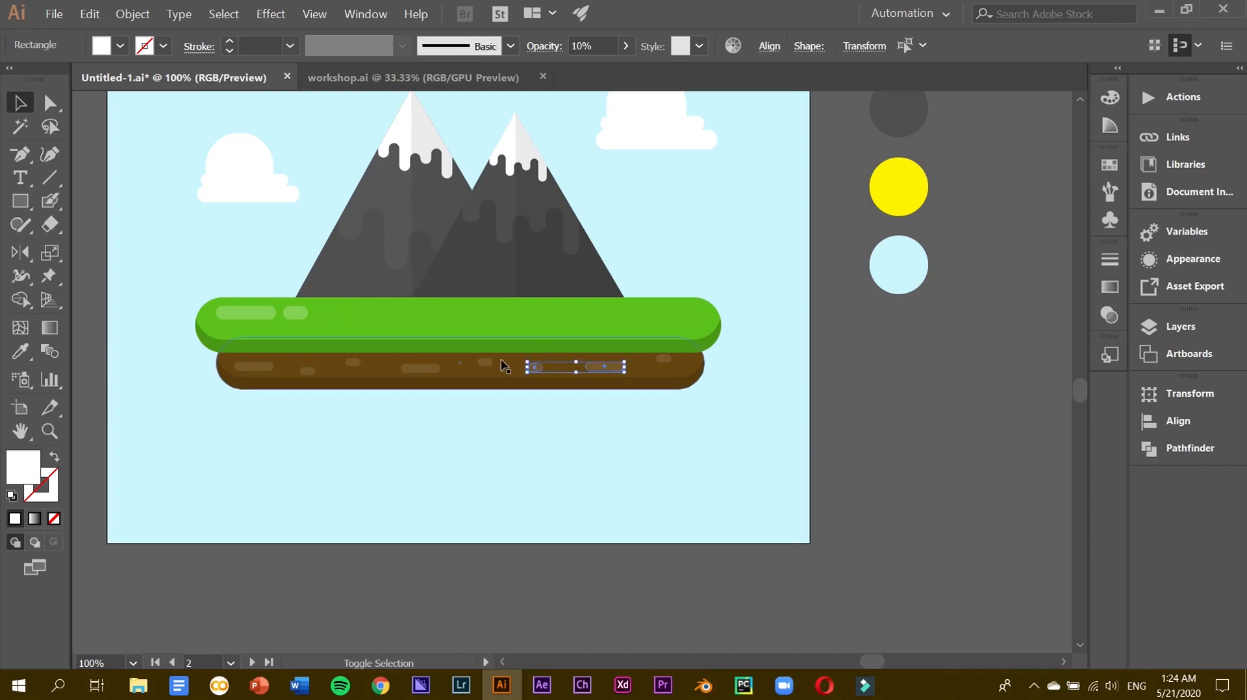
{"action": "left_click", "coordinate": [420, 368], "text": "shift"}
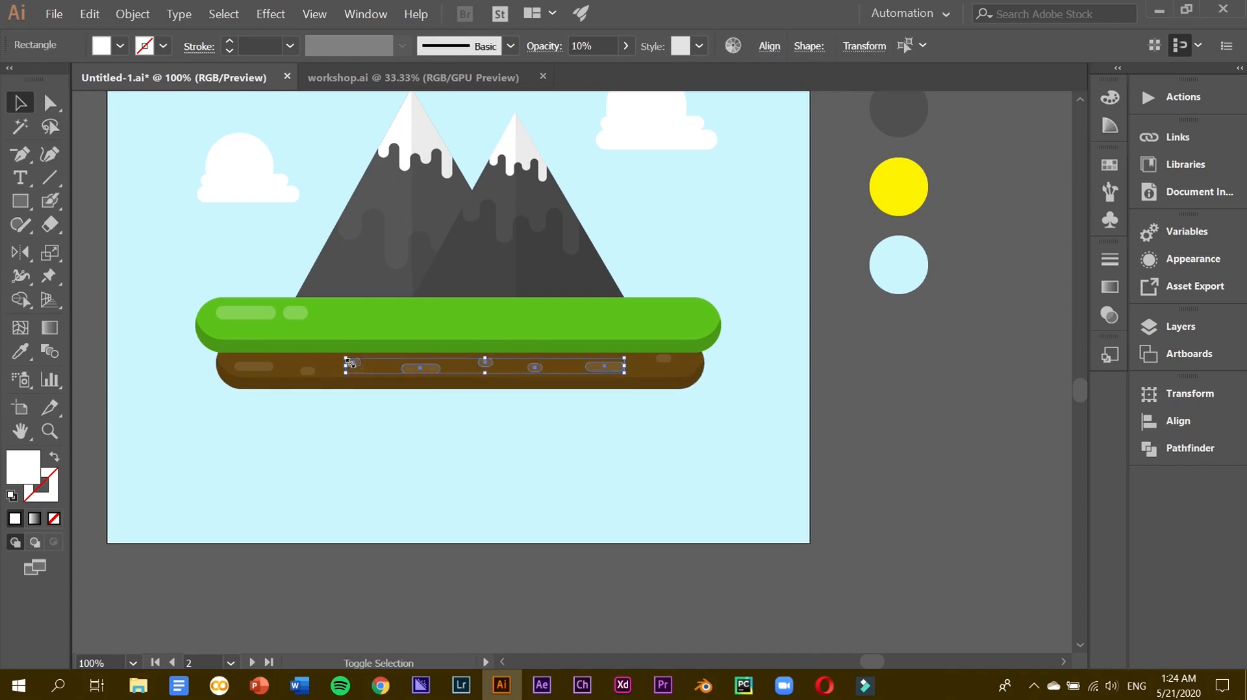
{"action": "left_click", "coordinate": [309, 371], "text": "shift"}
{"action": "left_click", "coordinate": [253, 366], "text": "shift"}
{"action": "left_click", "coordinate": [664, 358], "text": "shift"}
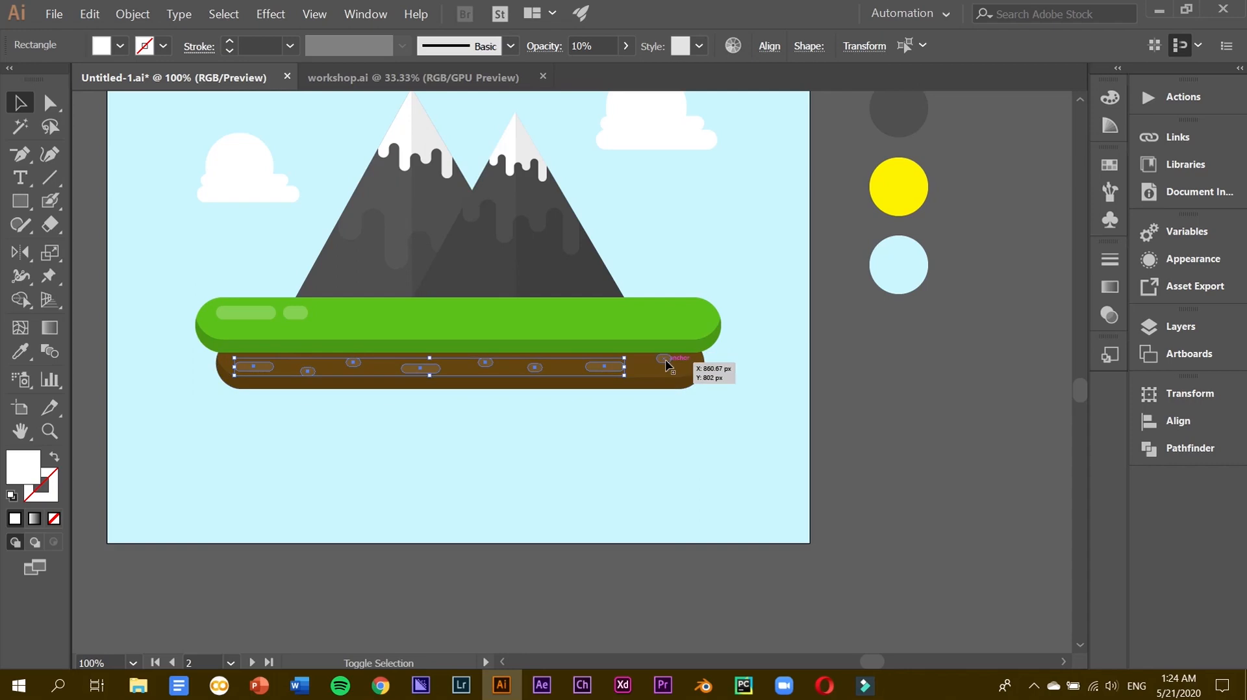
{"action": "left_click", "coordinate": [591, 45]}
{"action": "type", "text": "8"}
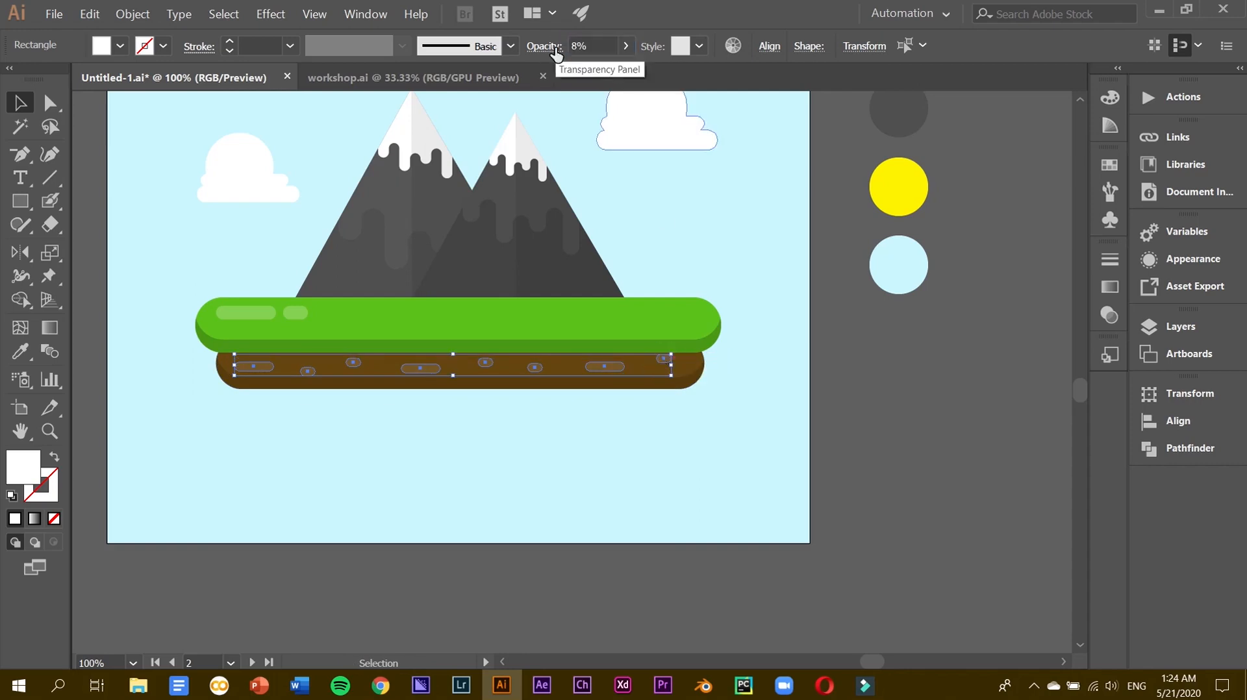
{"action": "key", "text": "Return"}
Group the soil pills, centre the group horizontally, and check its opacity.
{"action": "left_click", "coordinate": [123, 13]}
{"action": "left_click", "coordinate": [146, 65]}
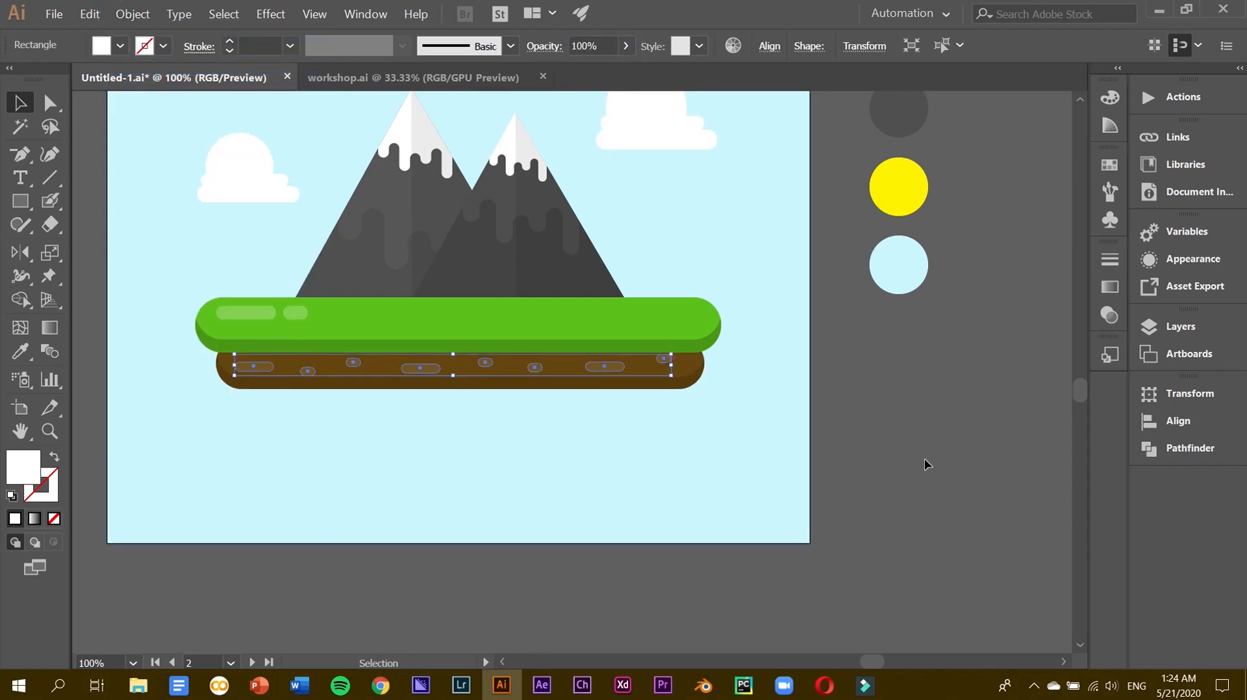
{"action": "left_click", "coordinate": [768, 46]}
{"action": "left_click", "coordinate": [606, 98]}
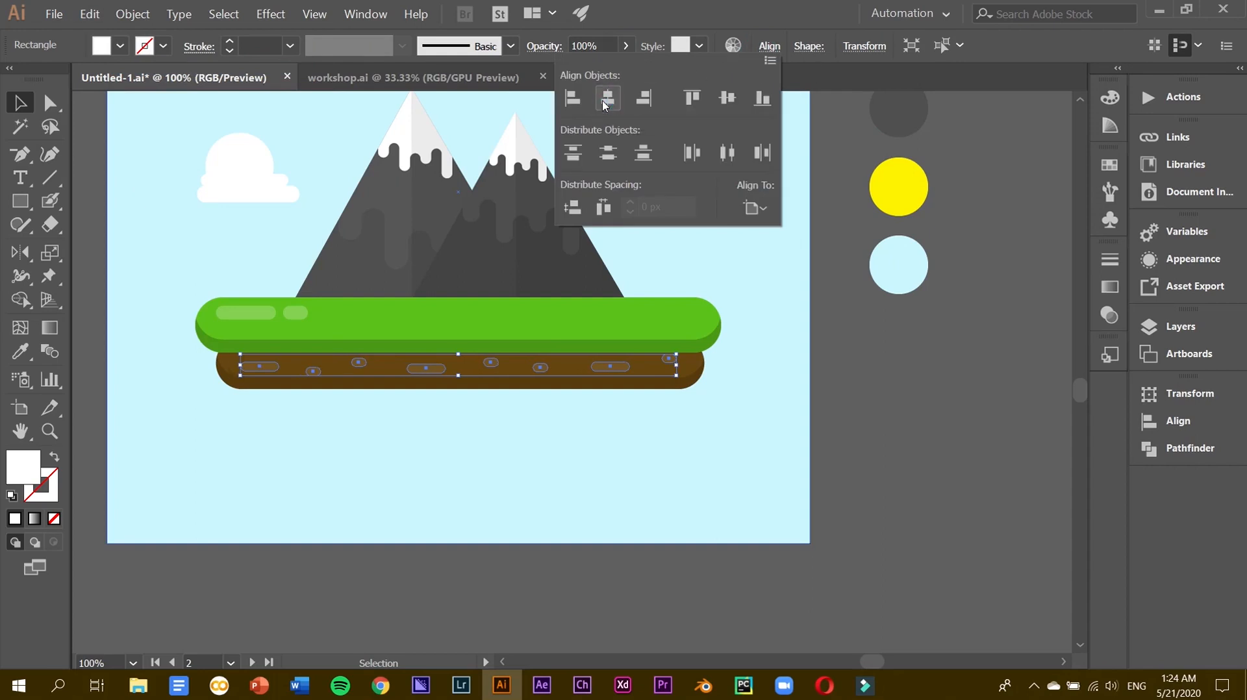
{"action": "left_click", "coordinate": [986, 414]}
{"action": "left_click", "coordinate": [986, 415]}
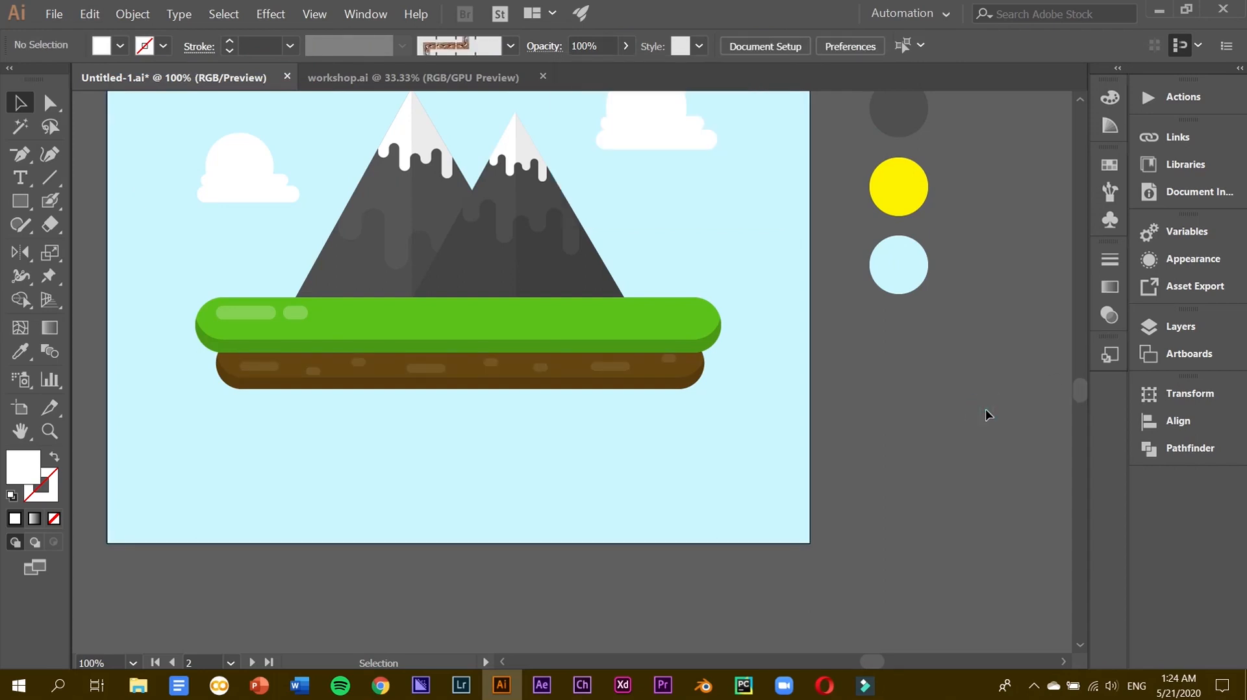
{"action": "key", "text": "ctrl+minus"}
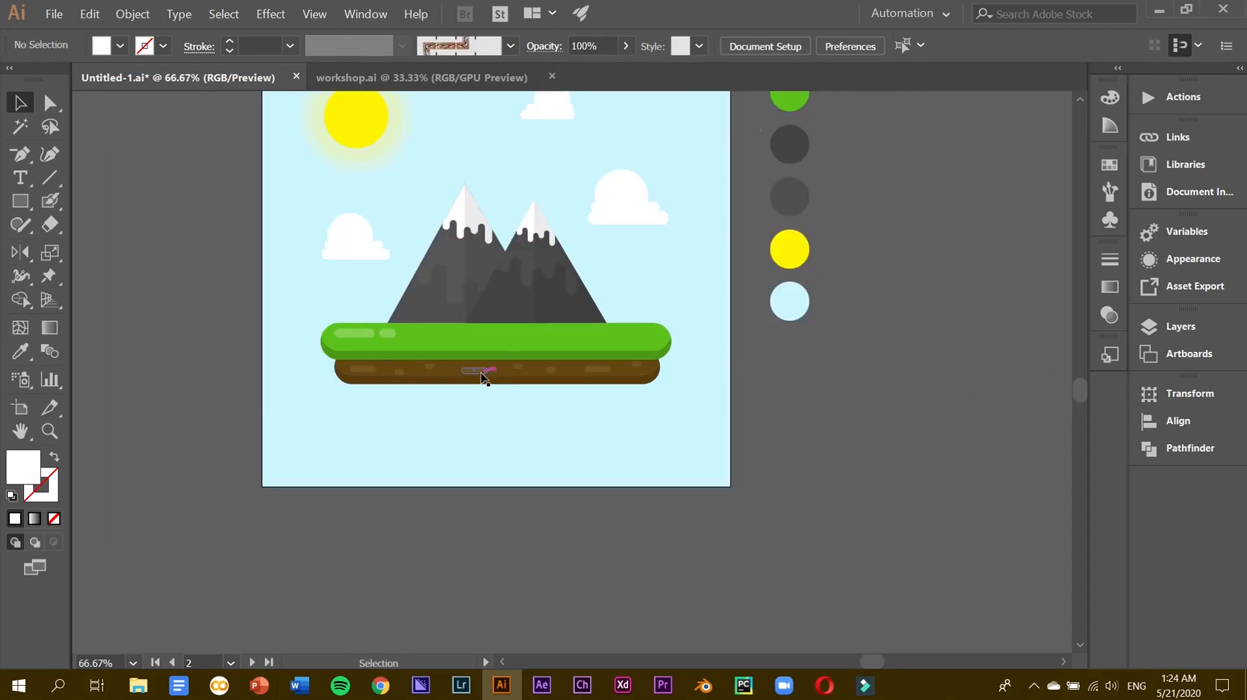
{"action": "left_click", "coordinate": [480, 371]}
{"action": "left_click", "coordinate": [606, 47]}
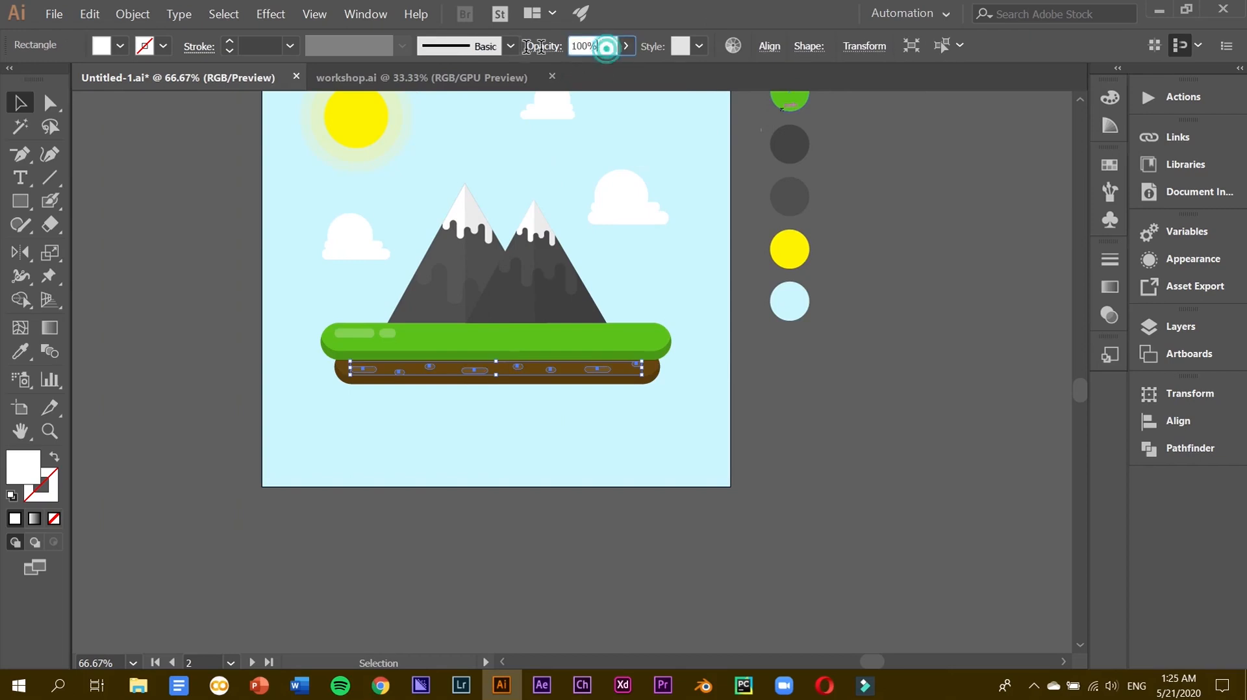
{"action": "left_click", "coordinate": [837, 428]}
Switch to workshop.ai for the cloud artwork, then return to the island document.
{"action": "scroll", "coordinate": [838, 428], "scroll_direction": "up", "scroll_amount": 2}
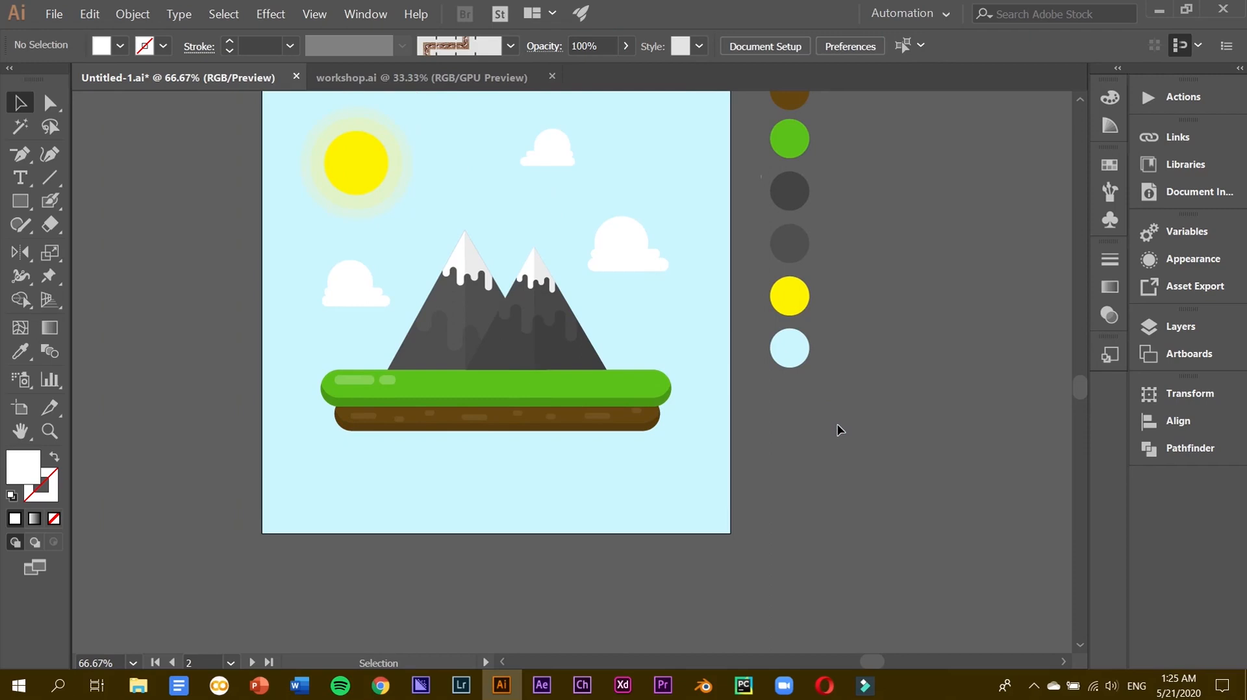
{"action": "left_click", "coordinate": [372, 79]}
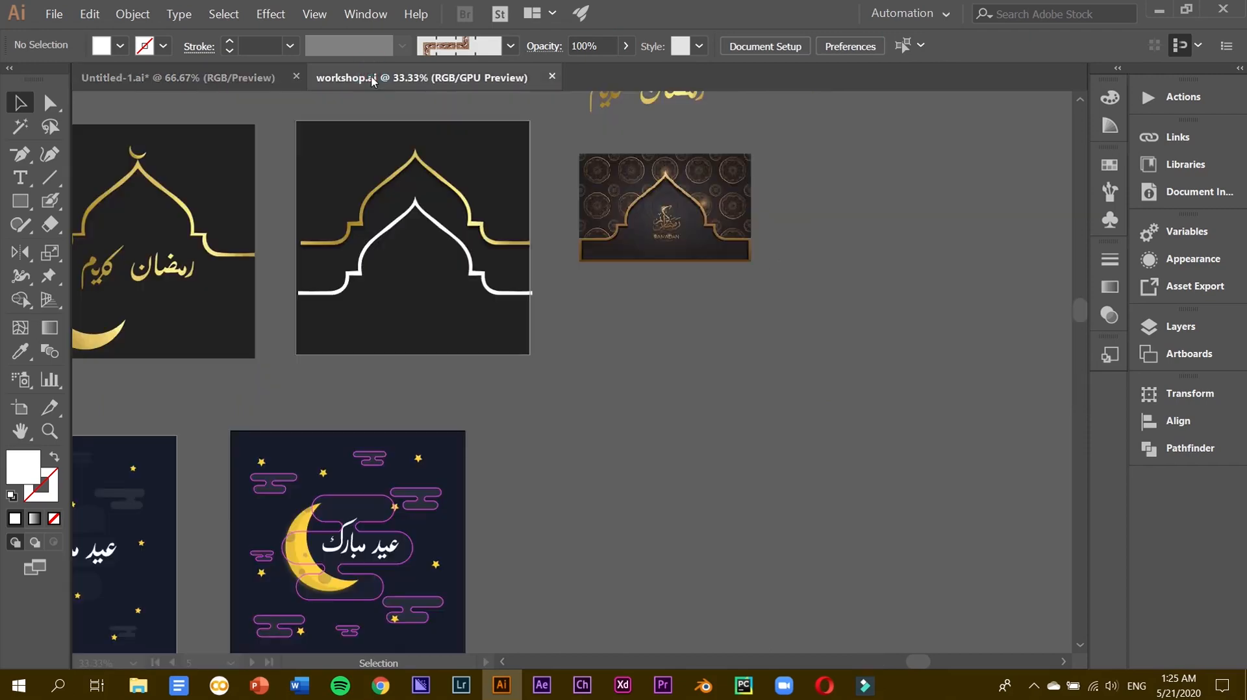
{"action": "scroll", "coordinate": [481, 596], "scroll_direction": "down", "scroll_amount": 2}
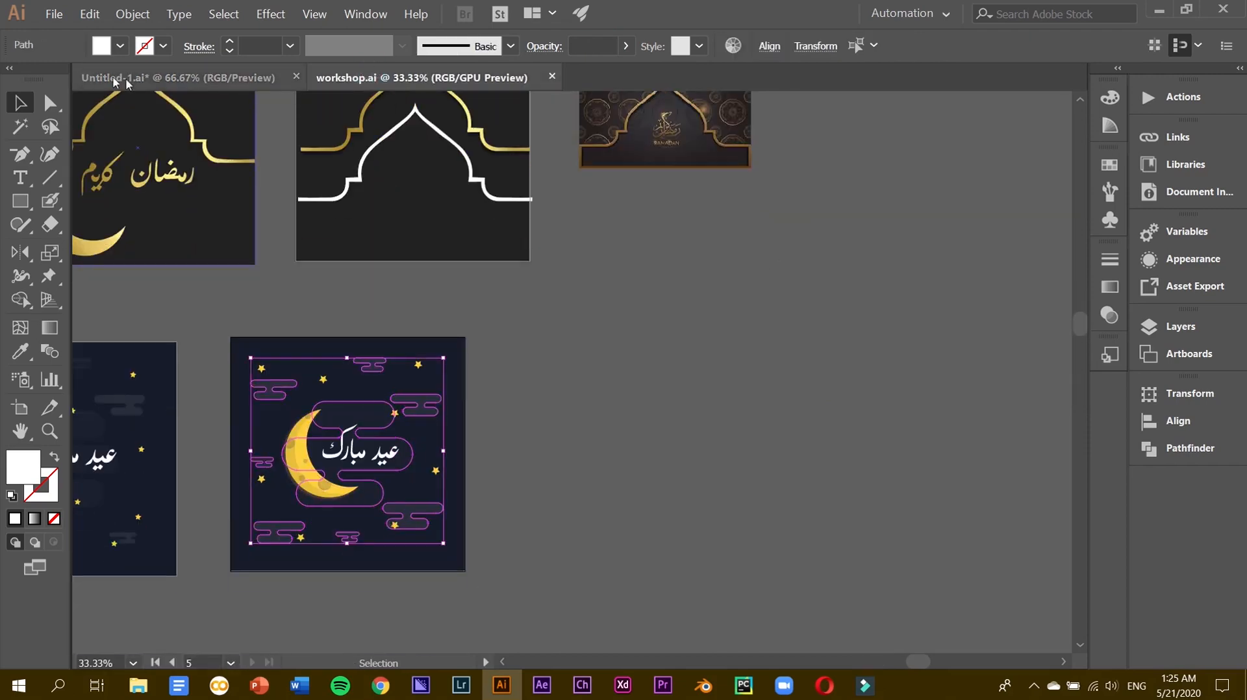
{"action": "left_click", "coordinate": [104, 78]}
Paste the workshop.ai clouds at 100% opacity, group them, and centre them on the artboard.
{"action": "key", "text": "ctrl+v"}
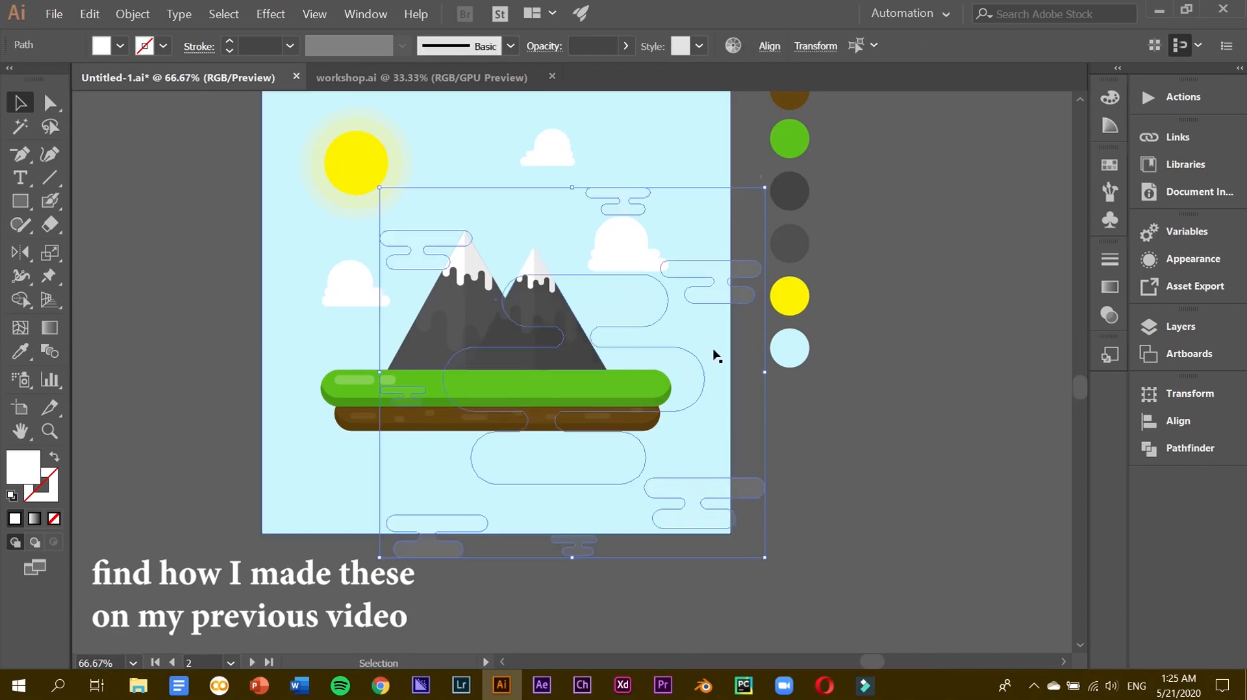
{"action": "left_click", "coordinate": [626, 46]}
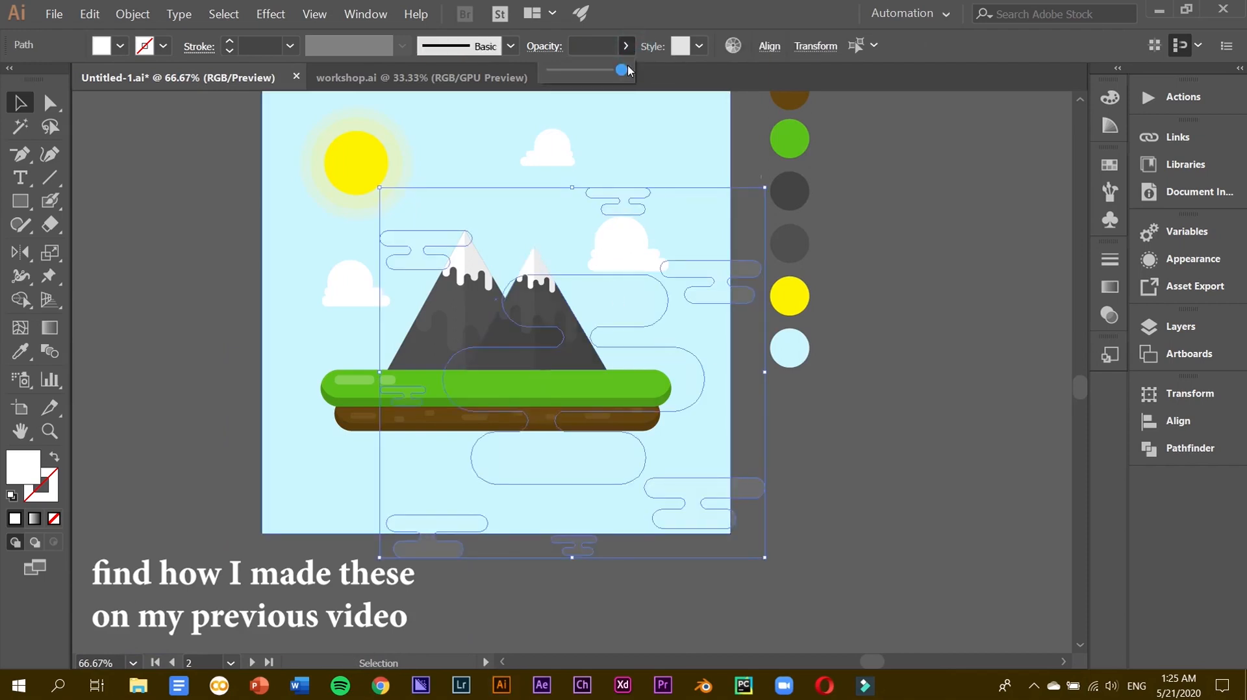
{"action": "left_click_drag", "start_coordinate": [602, 73], "coordinate": [631, 73]}
{"action": "left_click_drag", "start_coordinate": [629, 194], "coordinate": [545, 121]}
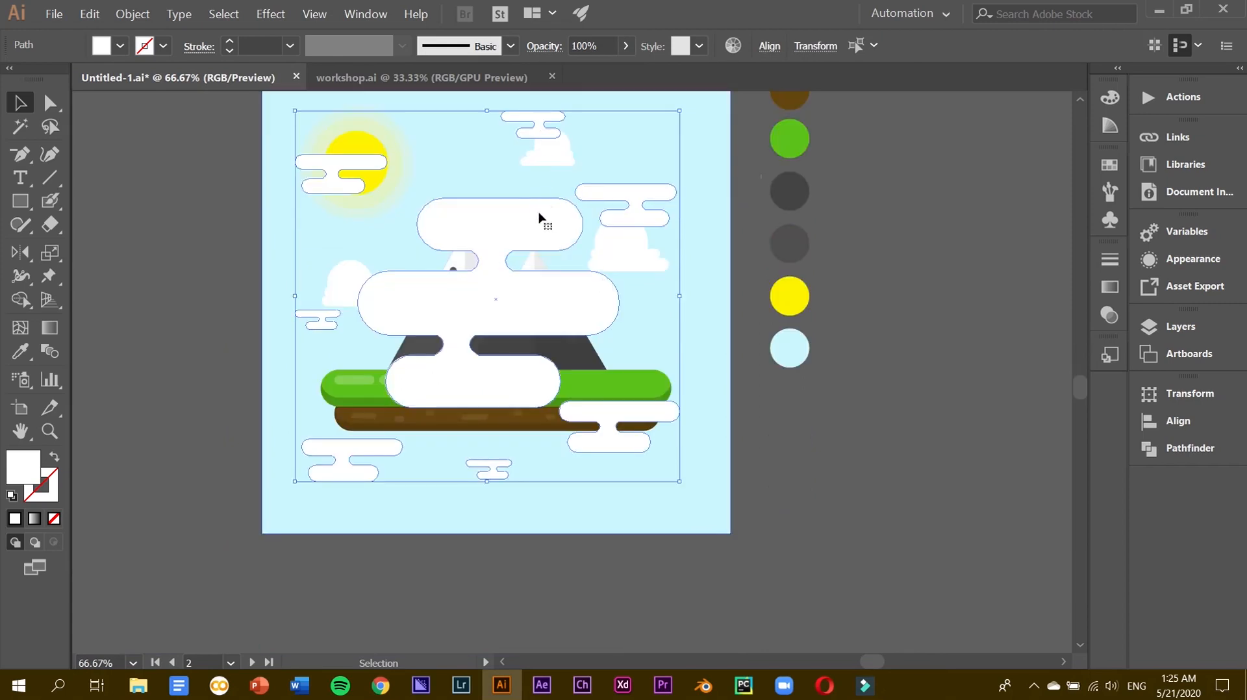
{"action": "left_click", "coordinate": [130, 13]}
{"action": "left_click", "coordinate": [136, 67]}
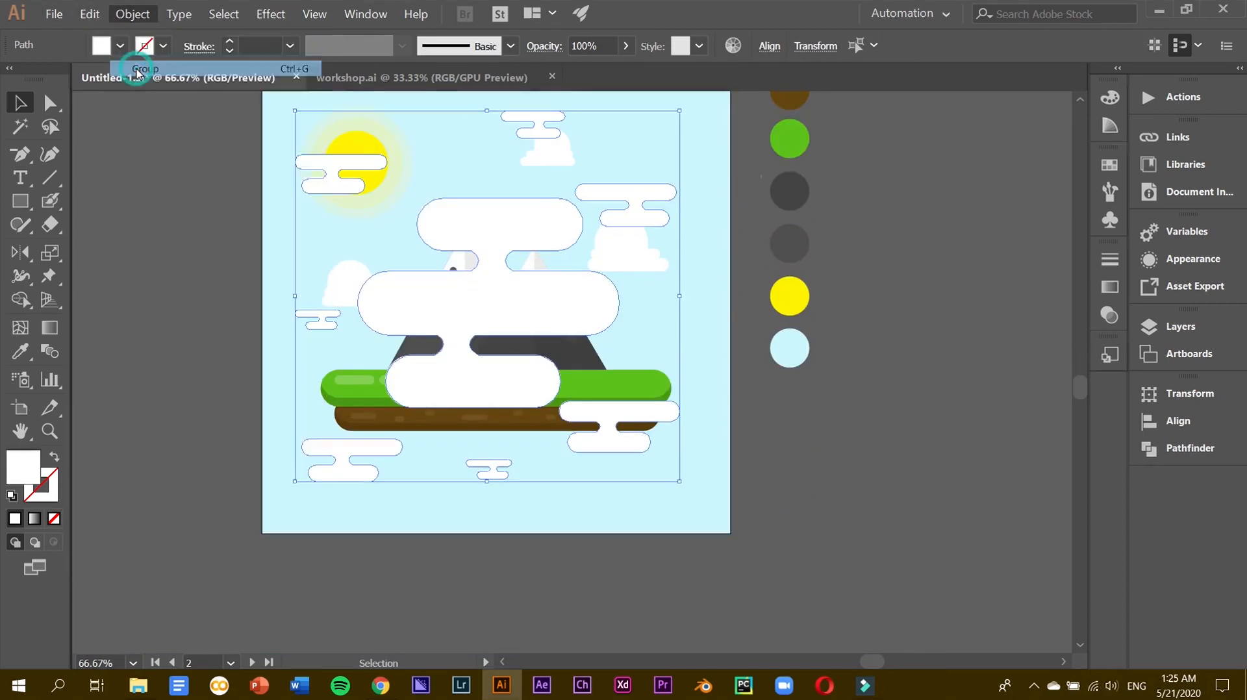
{"action": "left_click", "coordinate": [836, 45]}
{"action": "left_click", "coordinate": [912, 51]}
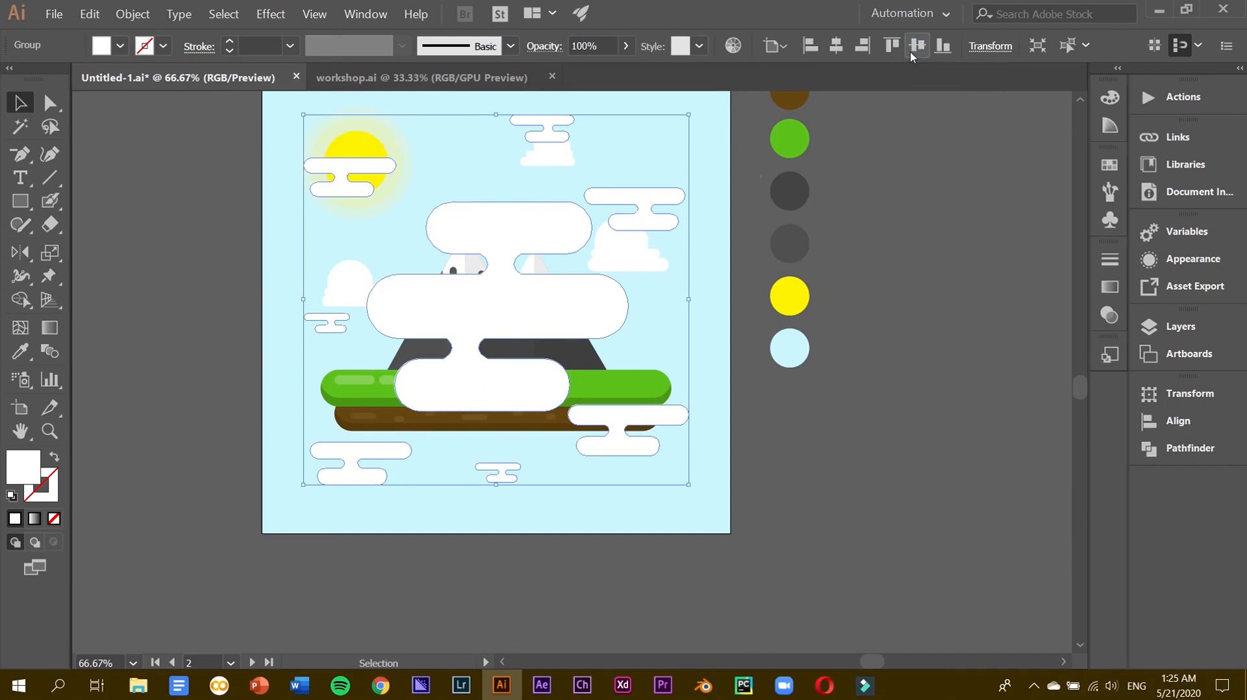
Rearrange the individual clouds across the sky inside the isolated cloud group.
{"action": "left_click_drag", "start_coordinate": [338, 190], "coordinate": [641, 195]}
{"action": "key", "text": "ctrl+z"}
{"action": "double_click", "coordinate": [336, 195]}
{"action": "left_click_drag", "start_coordinate": [557, 126], "coordinate": [531, 162]}
{"action": "left_click_drag", "start_coordinate": [642, 213], "coordinate": [649, 226]}
{"action": "left_click_drag", "start_coordinate": [641, 422], "coordinate": [645, 432]}
{"action": "left_click_drag", "start_coordinate": [393, 453], "coordinate": [390, 453]}
{"action": "left_click_drag", "start_coordinate": [319, 321], "coordinate": [320, 328]}
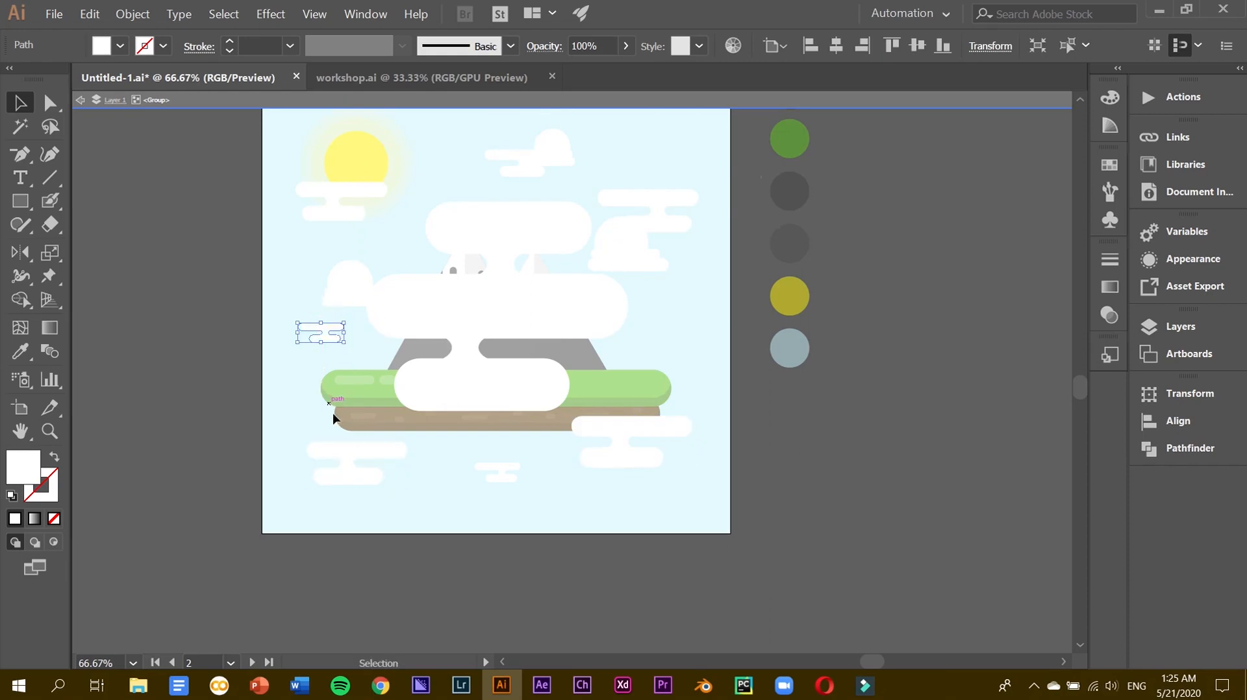
{"action": "double_click", "coordinate": [844, 457]}
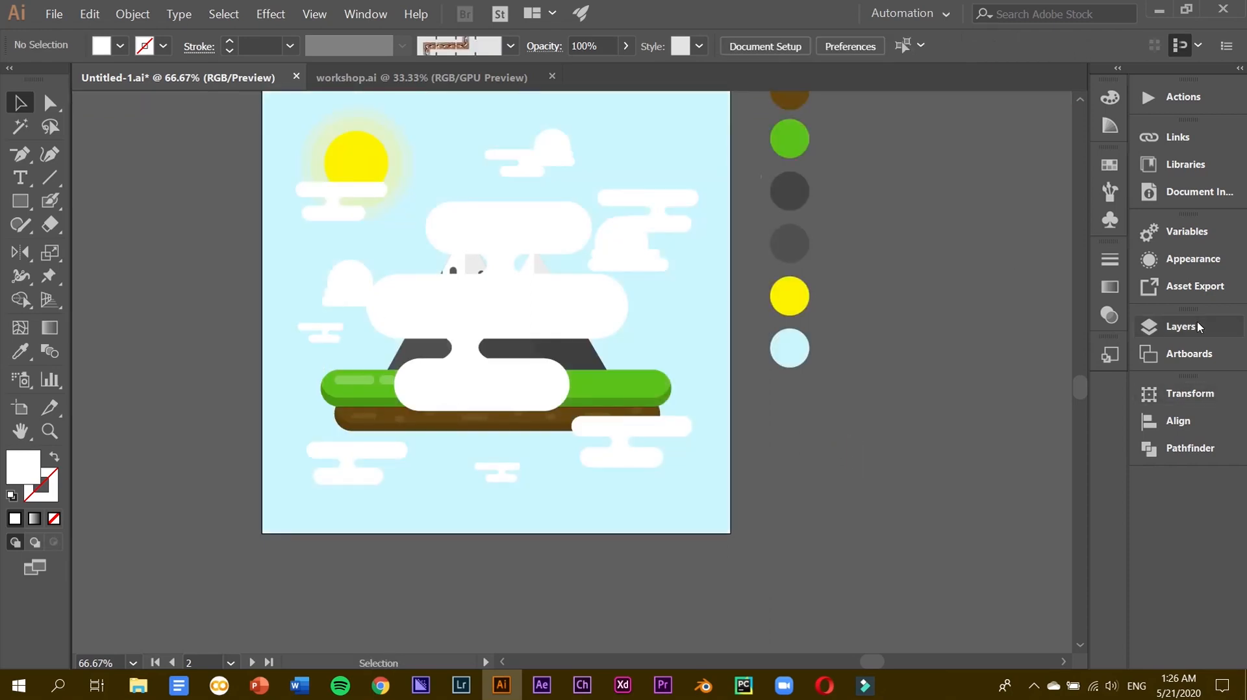
Move the cloud group down in Layers to sit just above the sky background.
{"action": "left_click", "coordinate": [1198, 327]}
{"action": "left_click", "coordinate": [493, 272]}
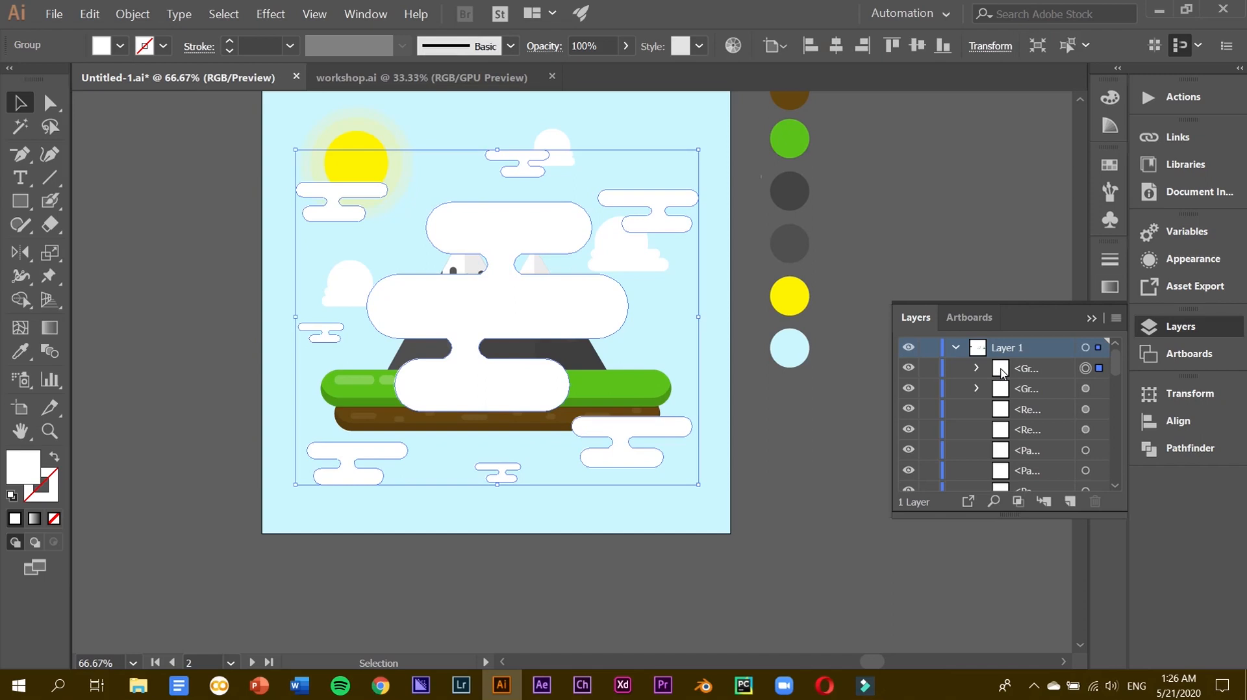
{"action": "left_click", "coordinate": [708, 288]}
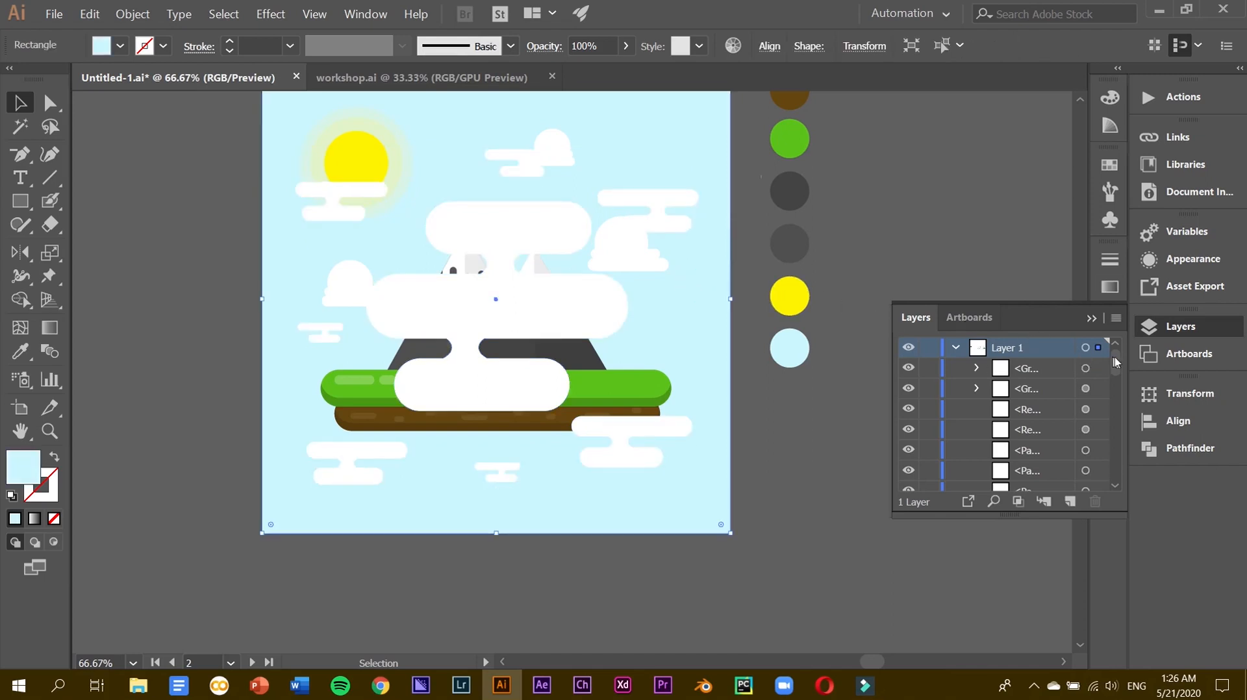
{"action": "left_click_drag", "start_coordinate": [1120, 362], "coordinate": [1055, 479]}
{"action": "left_click", "coordinate": [1085, 369]}
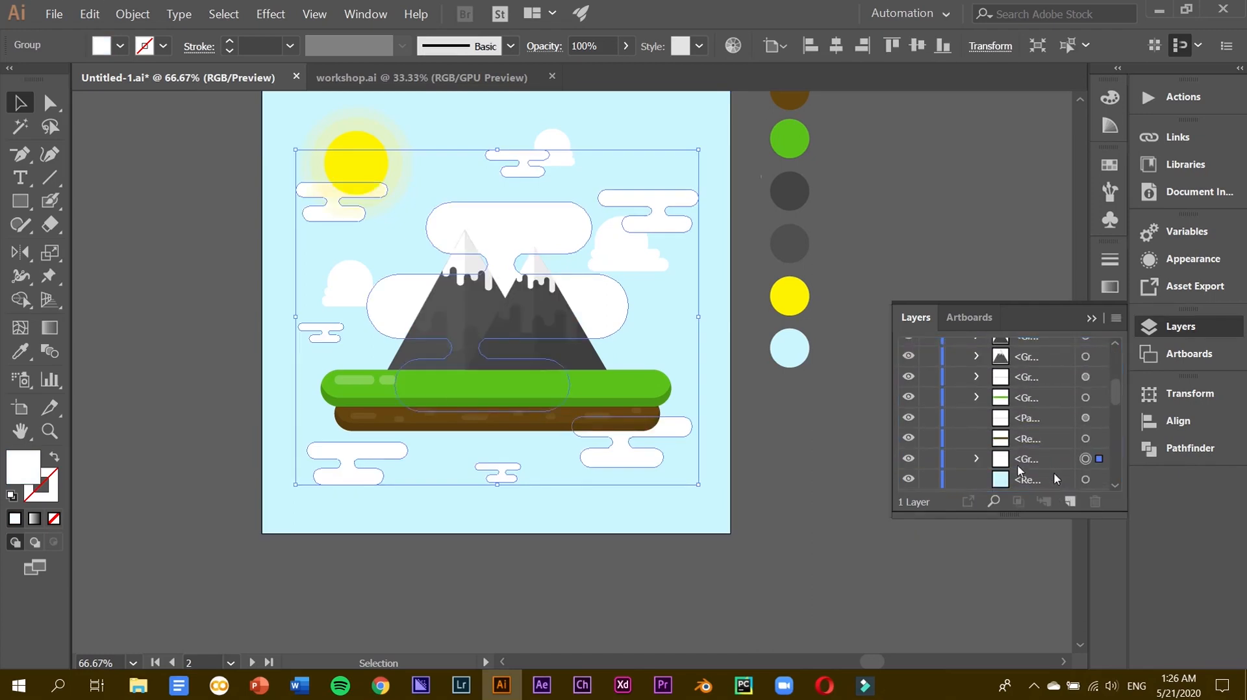
Set the cloud shapes inside the group to 4% opacity.
{"action": "double_click", "coordinate": [549, 224]}
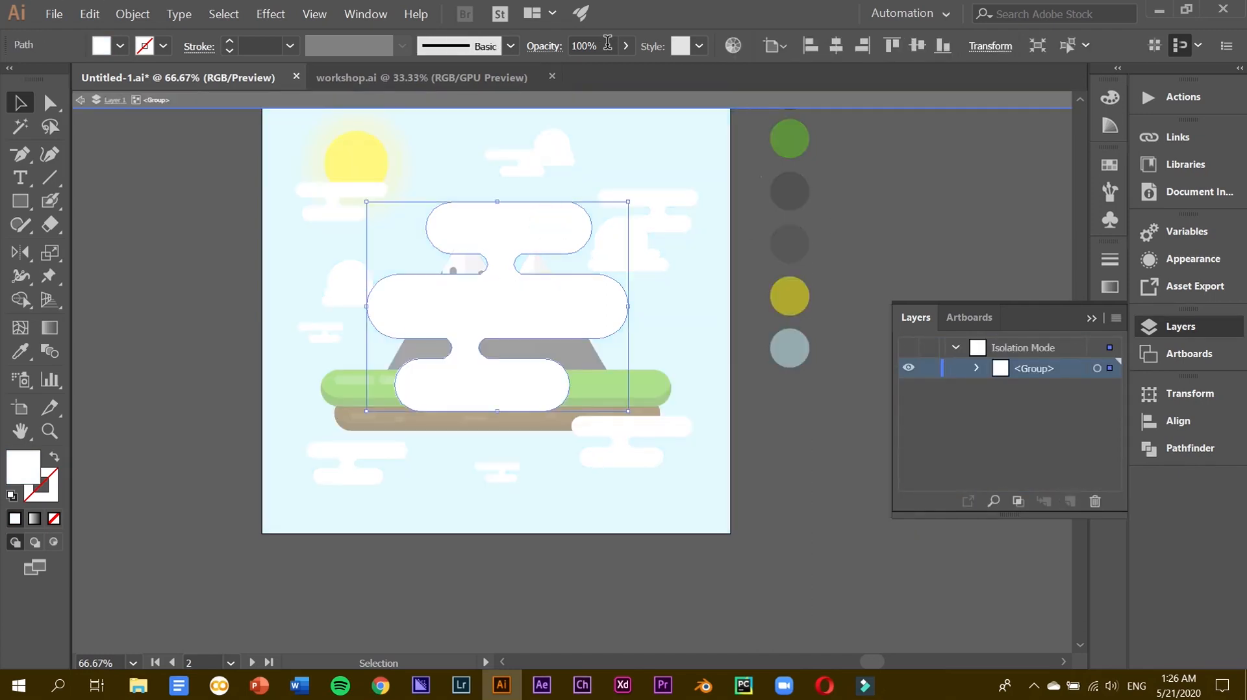
{"action": "left_click", "coordinate": [604, 48]}
{"action": "type", "text": "4"}
{"action": "key", "text": "Return"}
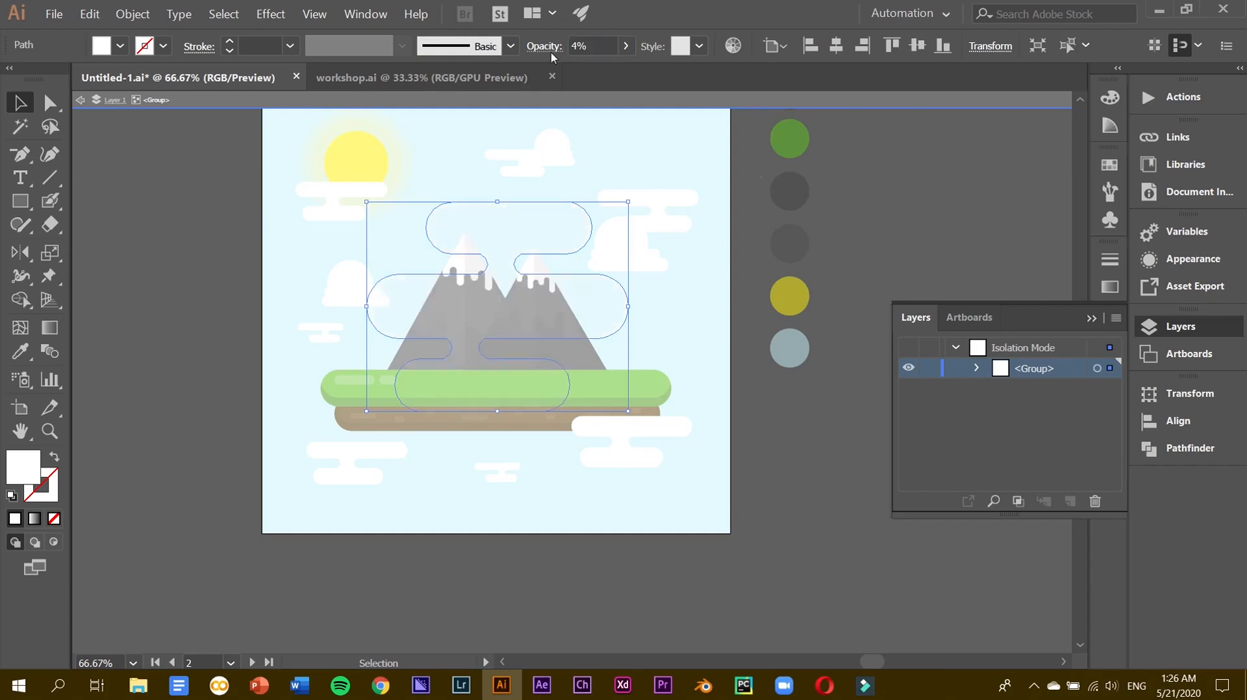
{"action": "double_click", "coordinate": [842, 314]}
Re-enter the cloud group and change the cloud shape's opacity to 20%.
{"action": "left_click", "coordinate": [496, 239]}
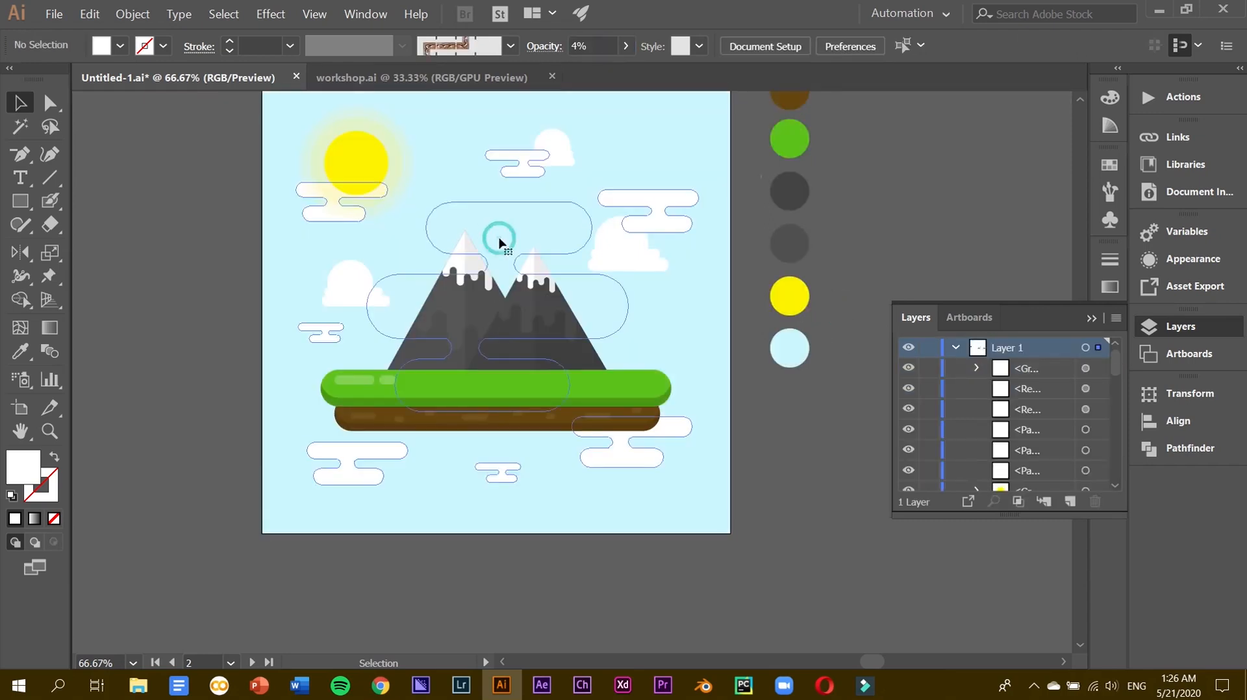
{"action": "double_click", "coordinate": [500, 226]}
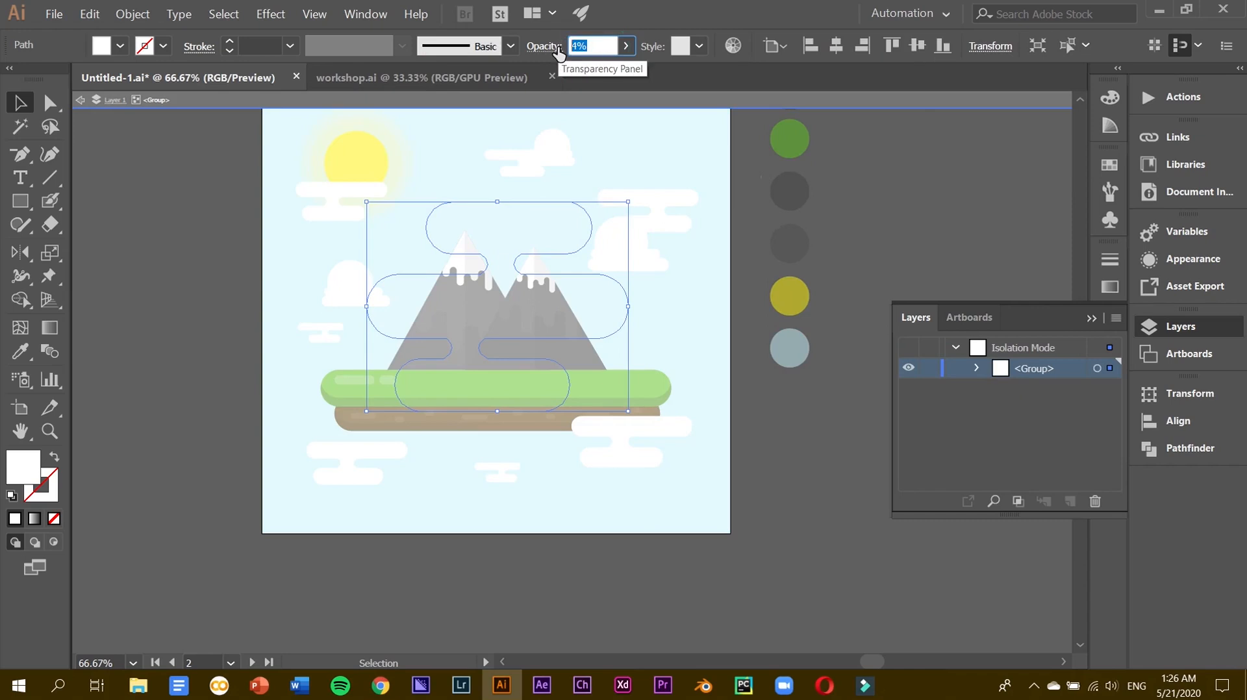
{"action": "double_click", "coordinate": [938, 279]}
{"action": "left_click", "coordinate": [560, 227]}
{"action": "double_click", "coordinate": [560, 224]}
{"action": "left_click_drag", "start_coordinate": [600, 47], "coordinate": [530, 47]}
{"action": "type", "text": "20"}
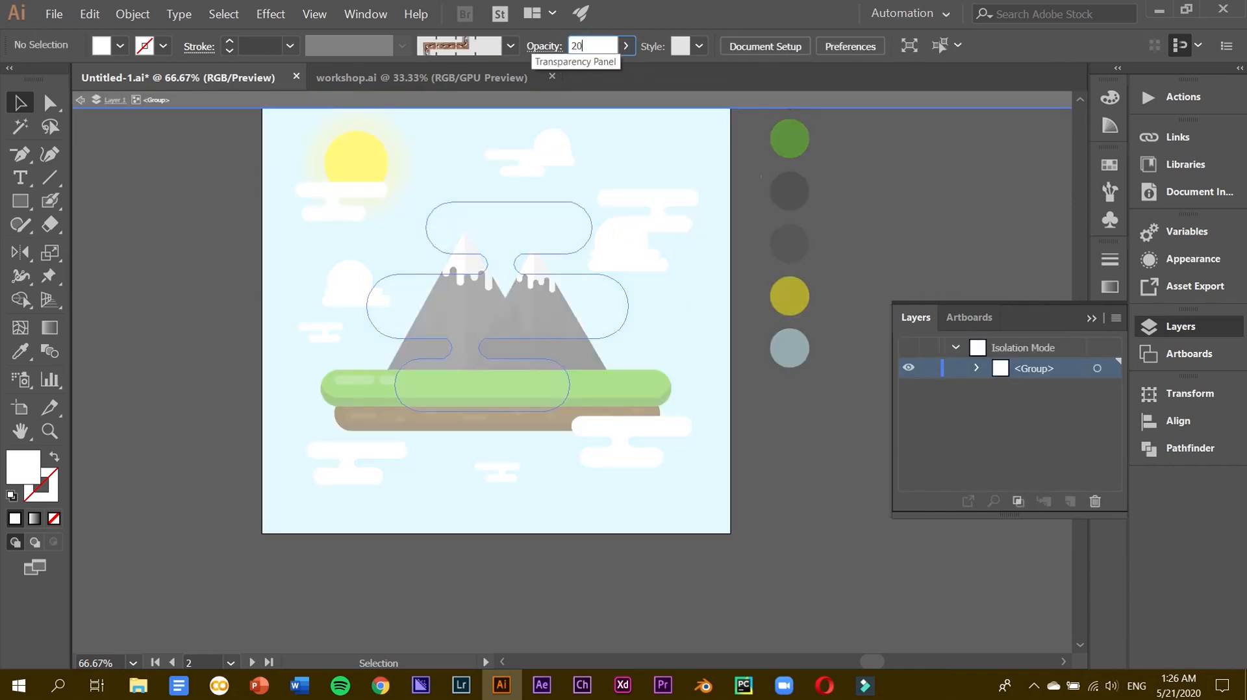
{"action": "key", "text": "Return"}
{"action": "double_click", "coordinate": [949, 175]}
Raise one cloud pill to 30%, then fade the large cloud shapes to 10% opacity.
{"action": "double_click", "coordinate": [539, 221]}
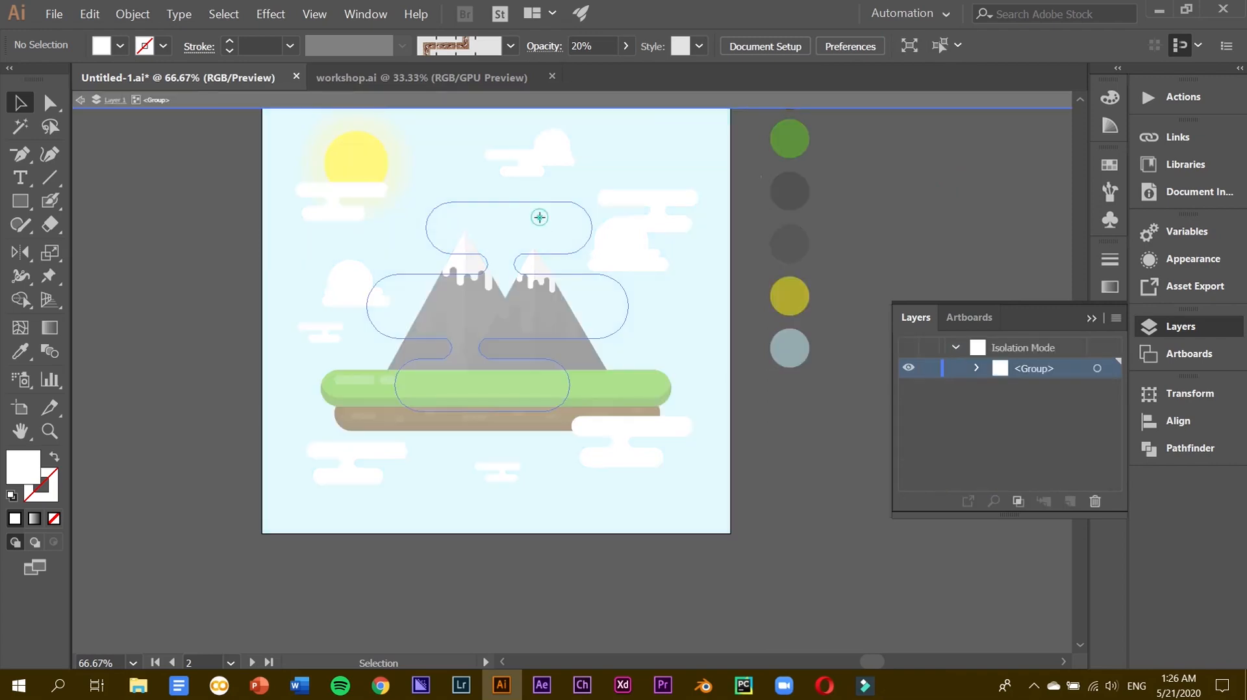
{"action": "left_click", "coordinate": [539, 221]}
{"action": "left_click_drag", "start_coordinate": [604, 40], "coordinate": [548, 46]}
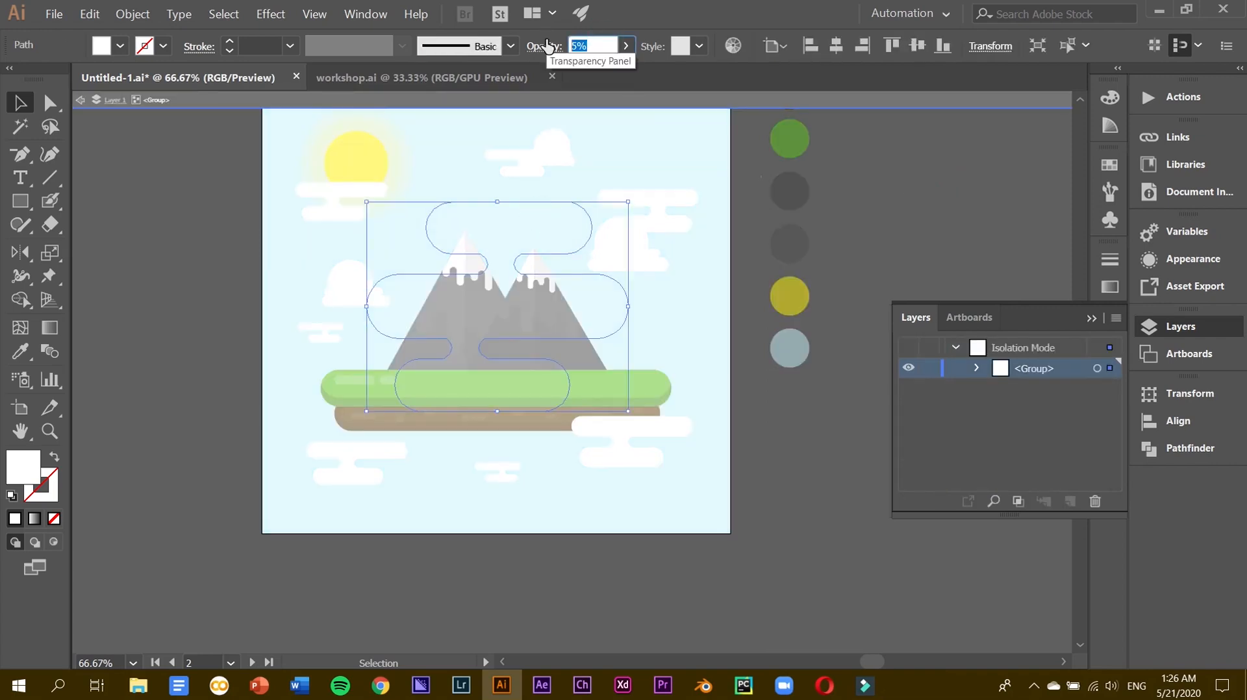
{"action": "type", "text": "30"}
{"action": "key", "text": "Return"}
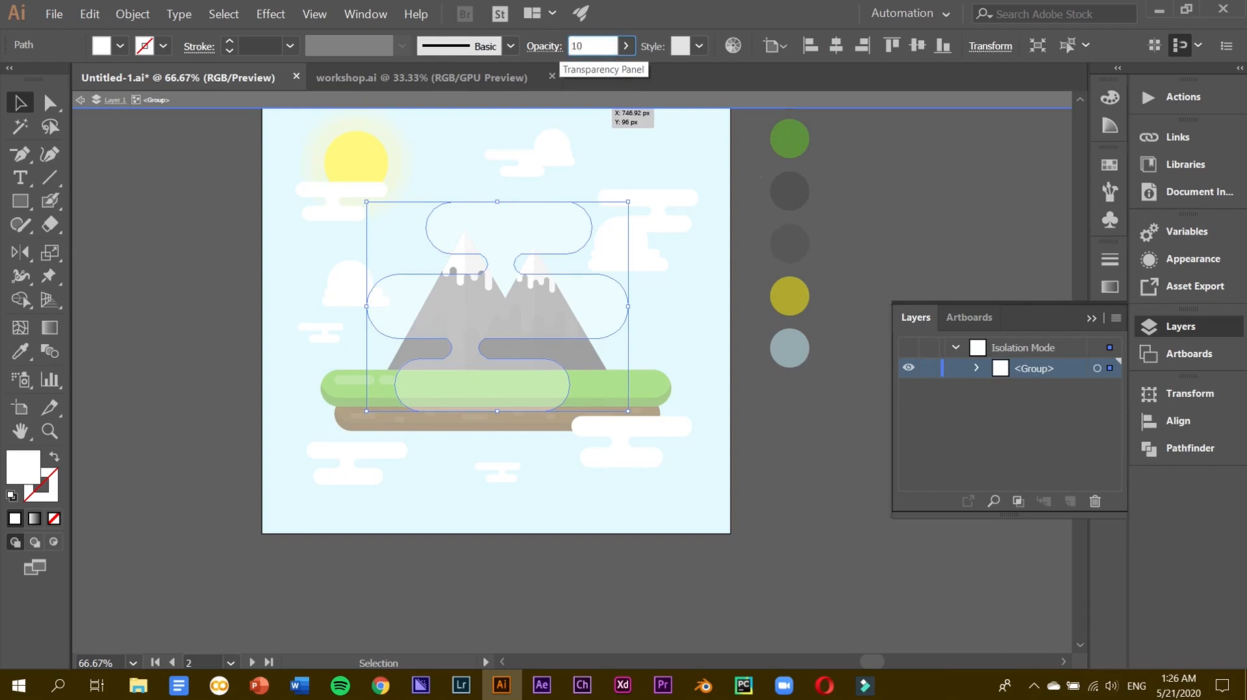
{"action": "type", "text": "10"}
{"action": "key", "text": "Return"}
Select the seven scattered clouds and set them to 20% opacity.
{"action": "left_click", "coordinate": [539, 165]}
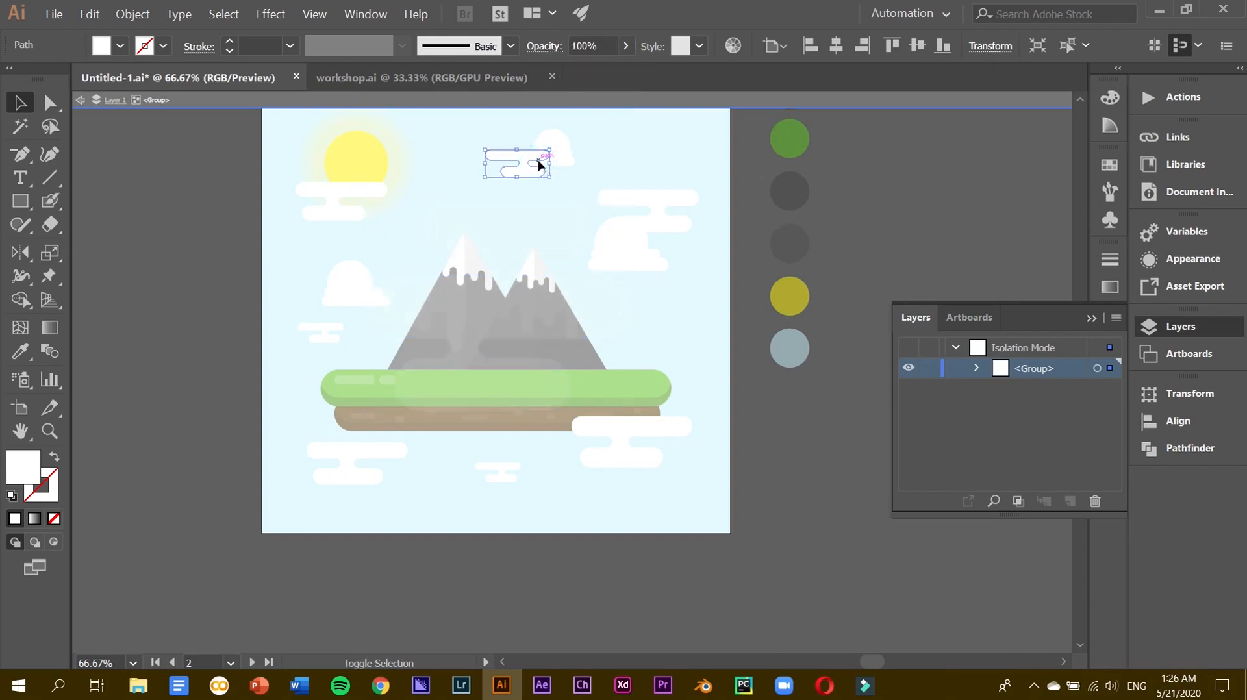
{"action": "left_click", "coordinate": [375, 198], "text": "shift"}
{"action": "left_click", "coordinate": [341, 338], "text": "shift"}
{"action": "left_click", "coordinate": [352, 450], "text": "shift"}
{"action": "left_click", "coordinate": [499, 469], "text": "shift"}
{"action": "left_click", "coordinate": [618, 437], "text": "shift"}
{"action": "left_click", "coordinate": [655, 206], "text": "shift"}
{"action": "left_click", "coordinate": [597, 46]}
{"action": "key", "text": "Return"}
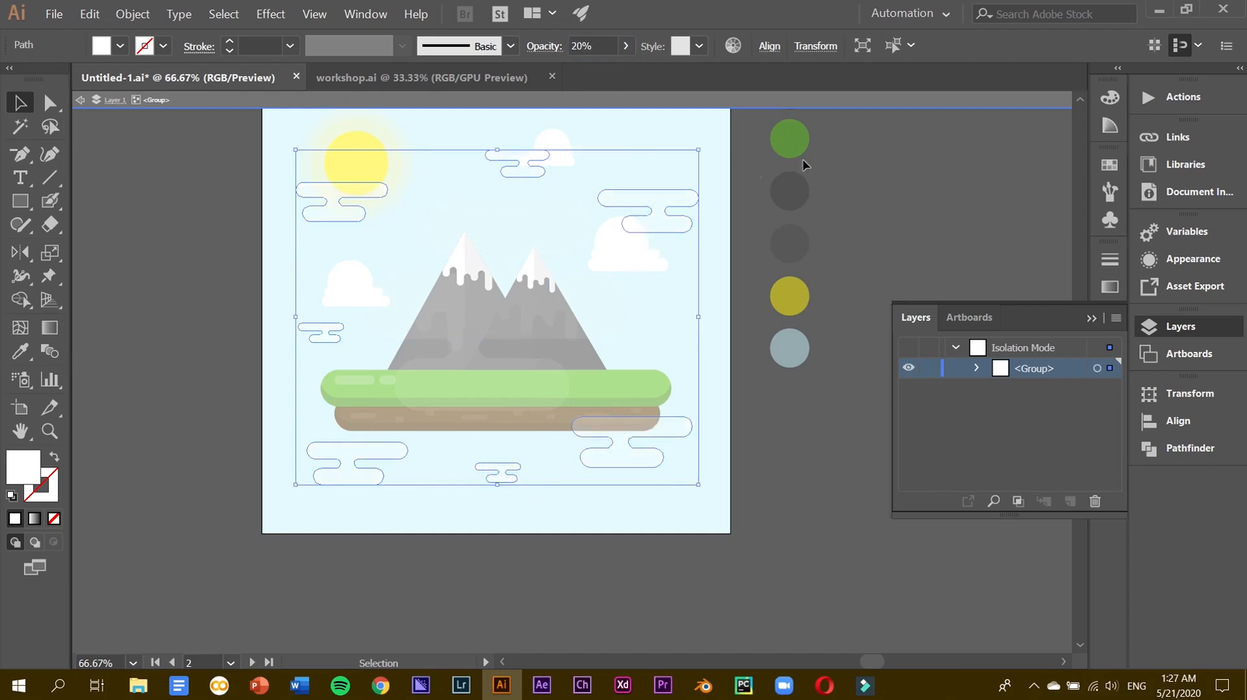
Select five clouds inside the group and set them to 40% opacity.
{"action": "double_click", "coordinate": [836, 166]}
{"action": "left_click", "coordinate": [646, 209]}
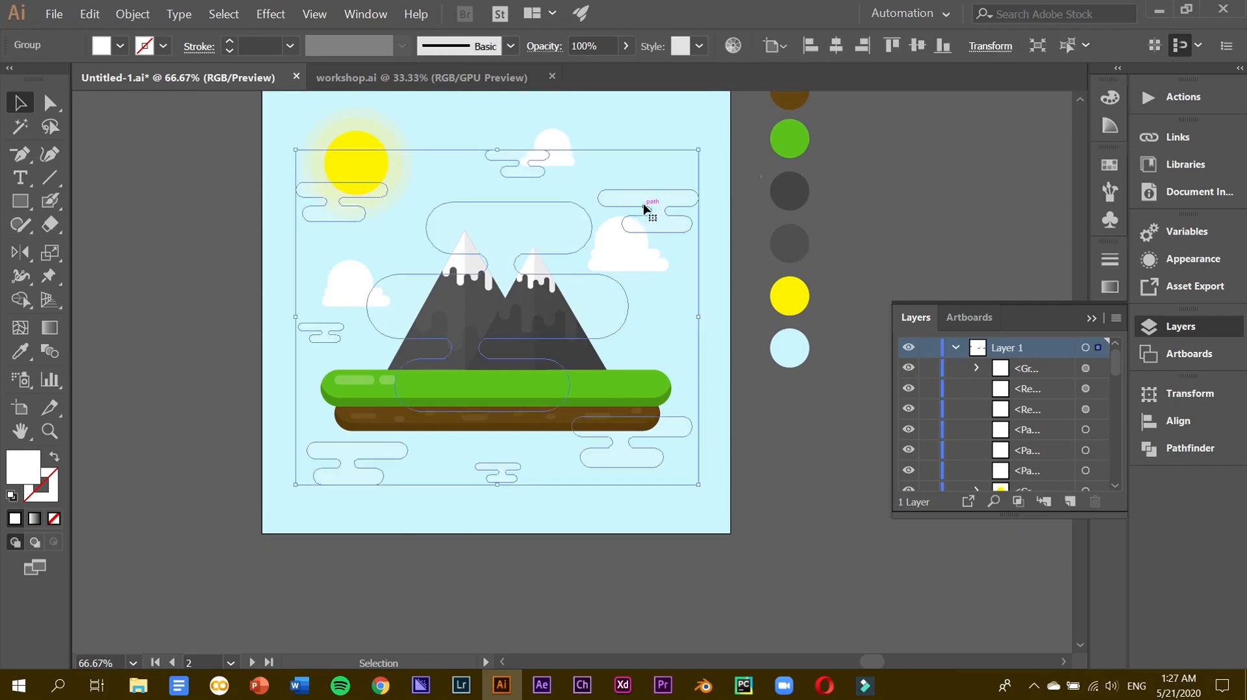
{"action": "double_click", "coordinate": [645, 207]}
{"action": "left_click", "coordinate": [531, 161], "text": "shift"}
{"action": "left_click", "coordinate": [327, 192], "text": "shift"}
{"action": "left_click", "coordinate": [341, 333], "text": "shift"}
{"action": "left_click", "coordinate": [358, 455], "text": "shift"}
{"action": "left_click", "coordinate": [622, 449], "text": "shift"}
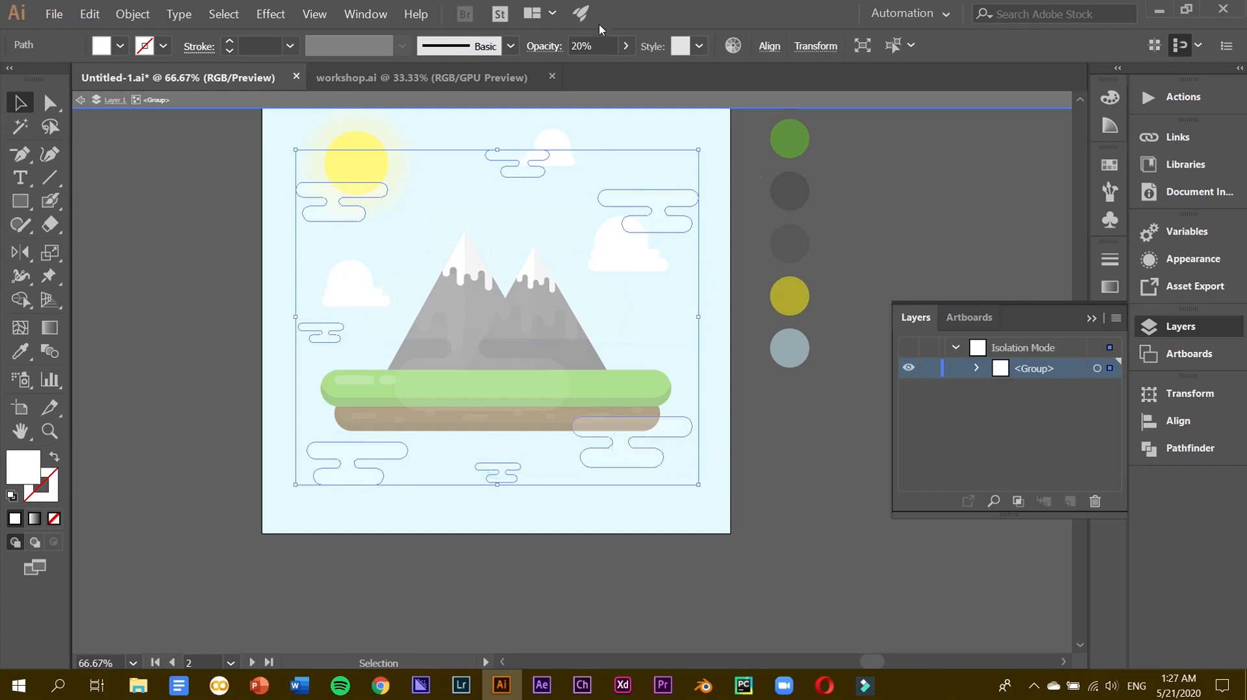
{"action": "left_click", "coordinate": [604, 46]}
{"action": "key", "text": "Return"}
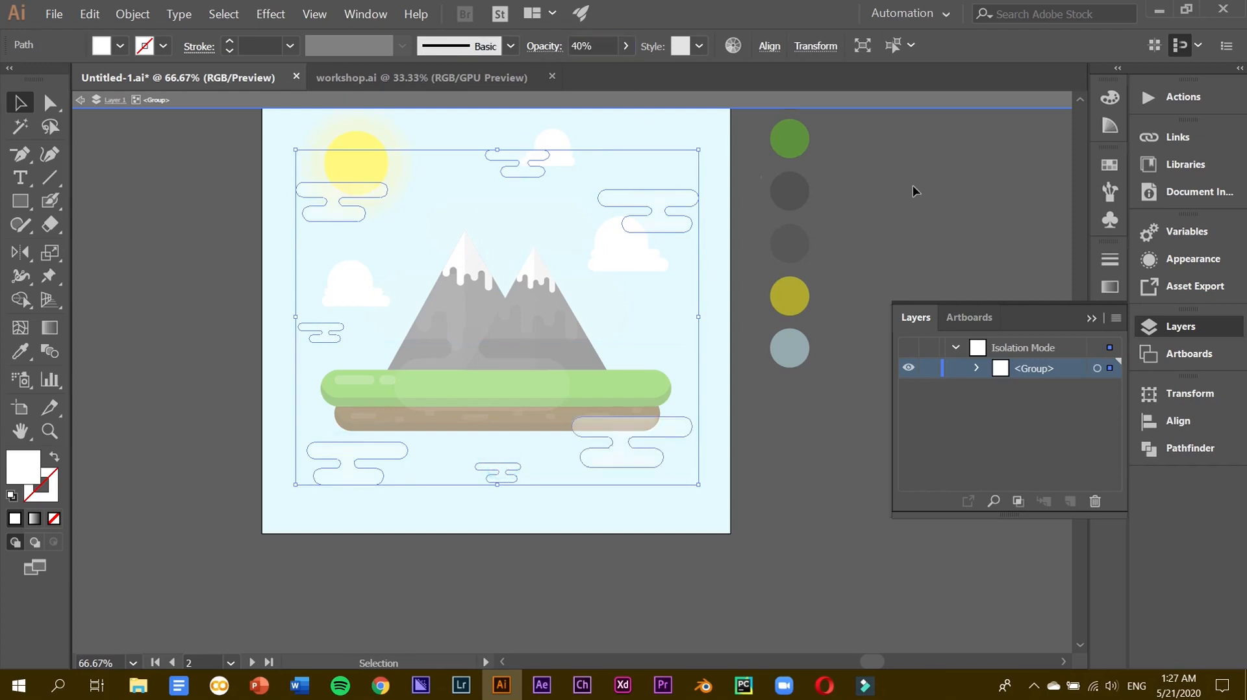
Set the large cloud pill to 40% opacity.
{"action": "double_click", "coordinate": [912, 190]}
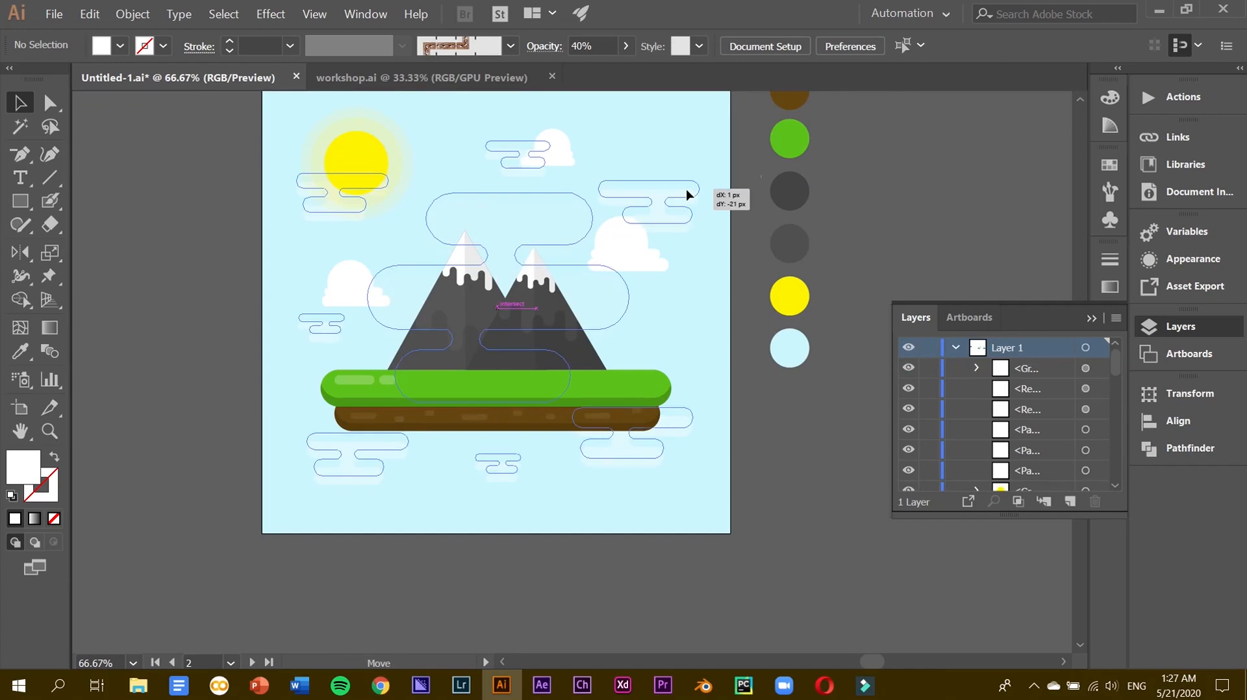
{"action": "left_click", "coordinate": [688, 198]}
{"action": "double_click", "coordinate": [559, 202]}
{"action": "left_click", "coordinate": [560, 200]}
{"action": "left_click", "coordinate": [593, 45]}
{"action": "type", "text": "40"}
{"action": "key", "text": "Return"}
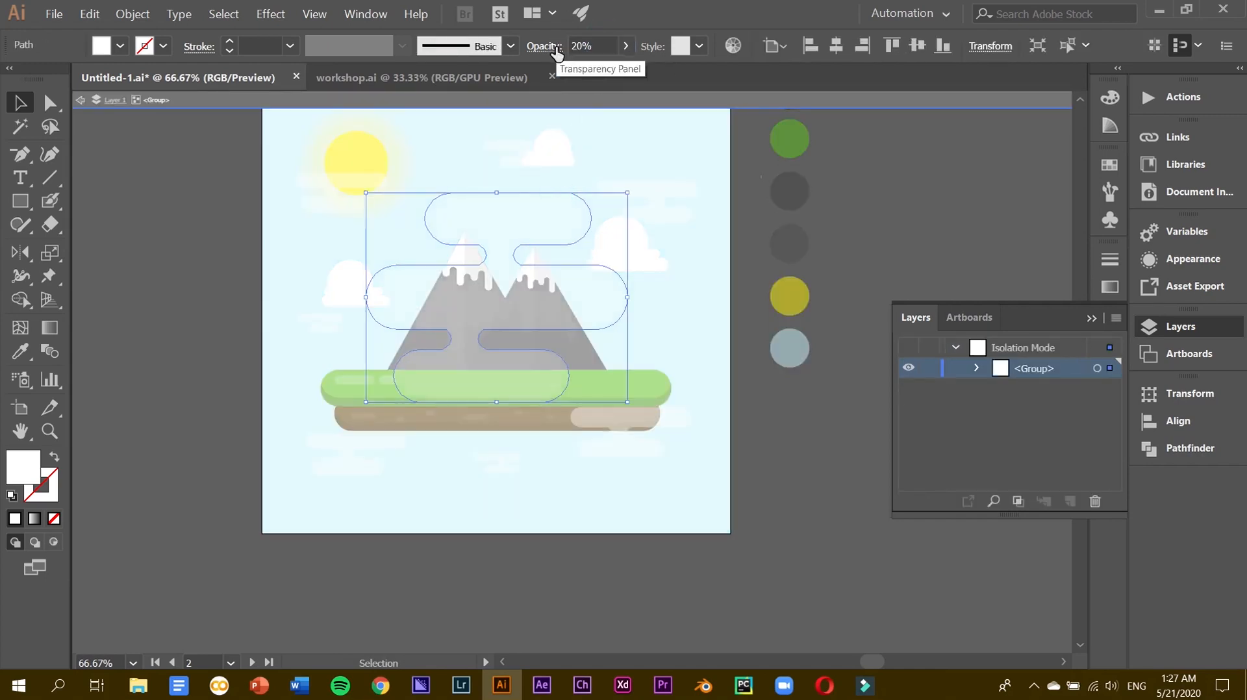
Marquee-select all cloud pills, group them, and set them to 30% opacity.
{"action": "left_click", "coordinate": [528, 153]}
{"action": "left_click_drag", "start_coordinate": [192, 179], "coordinate": [824, 531]}
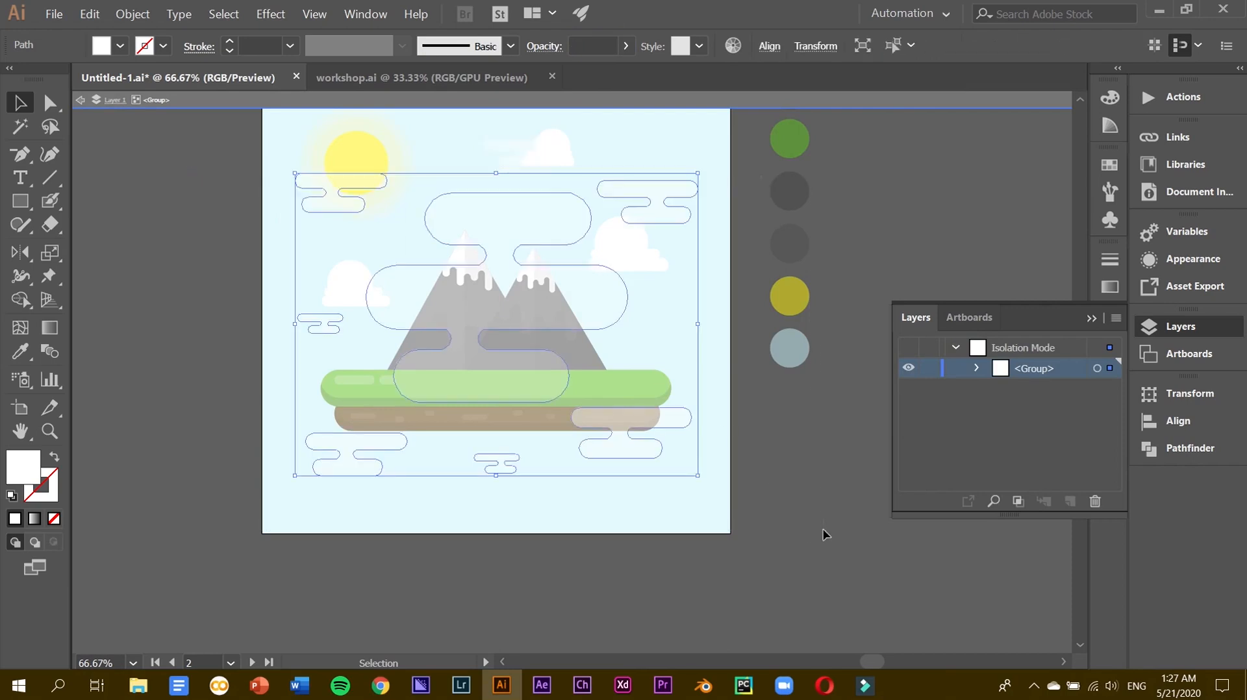
{"action": "left_click", "coordinate": [531, 165], "text": "ctrl"}
{"action": "left_click_drag", "start_coordinate": [232, 155], "coordinate": [782, 525]}
{"action": "key", "text": "ctrl+g"}
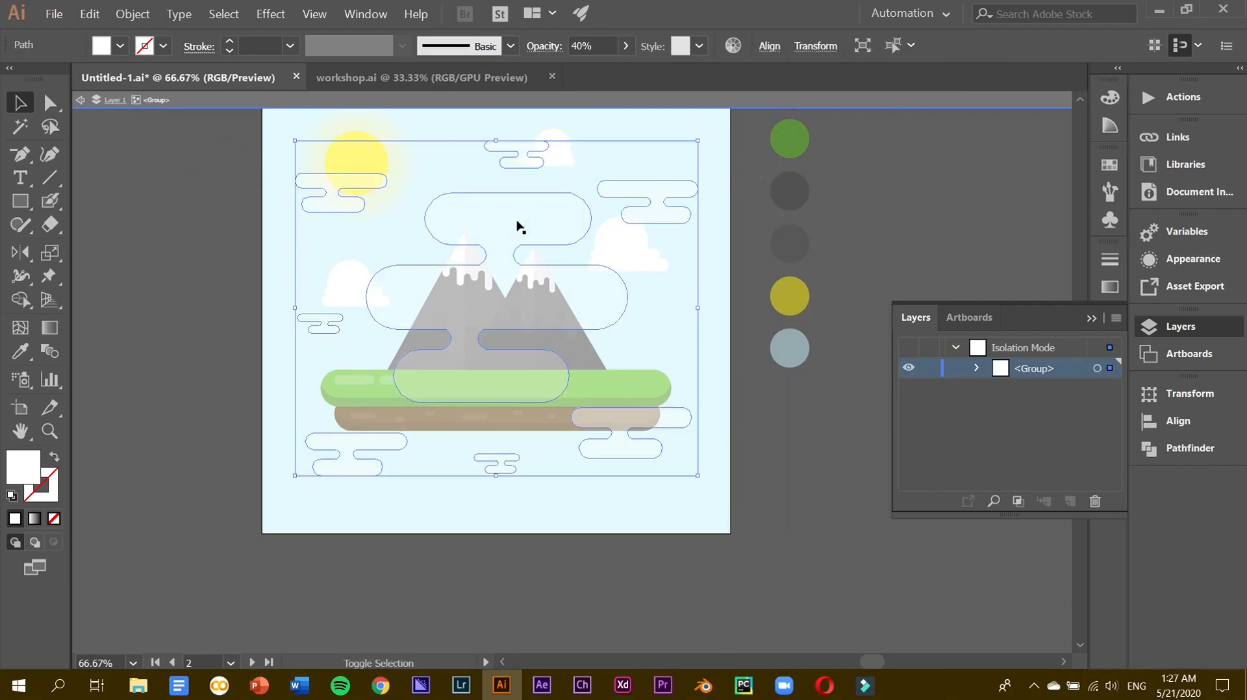
{"action": "left_click", "coordinate": [598, 45]}
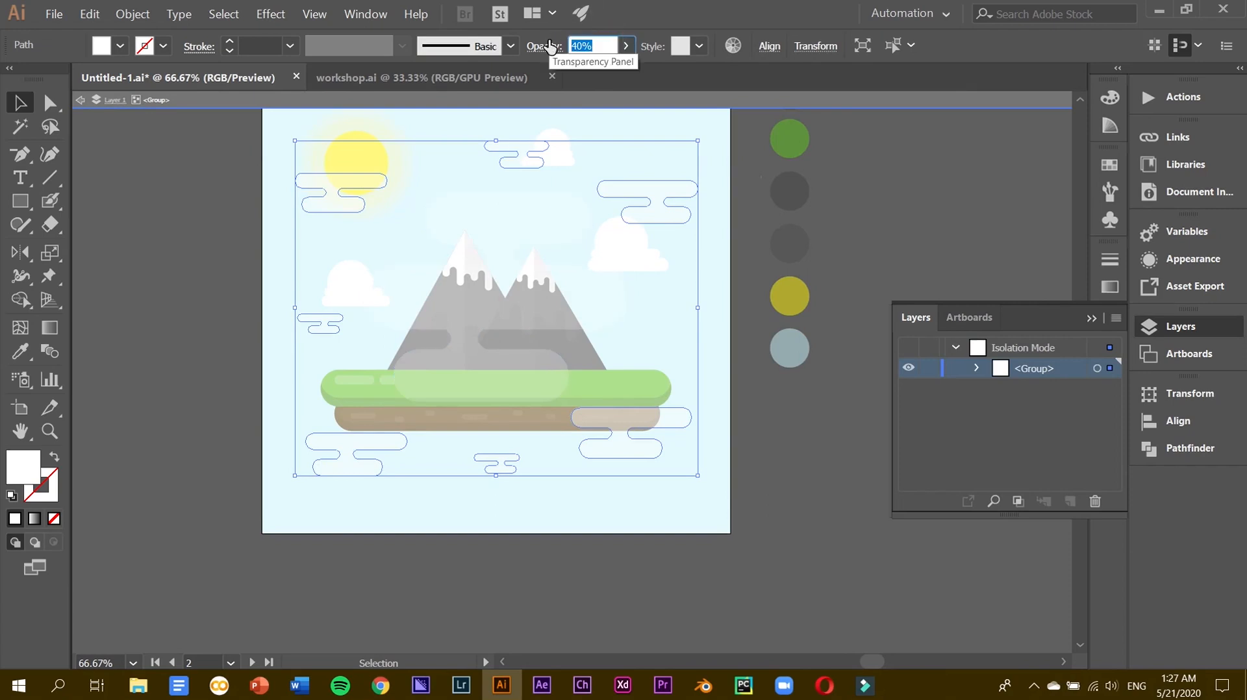
{"action": "type", "text": "30"}
{"action": "key", "text": "Return"}
{"action": "double_click", "coordinate": [194, 291]}
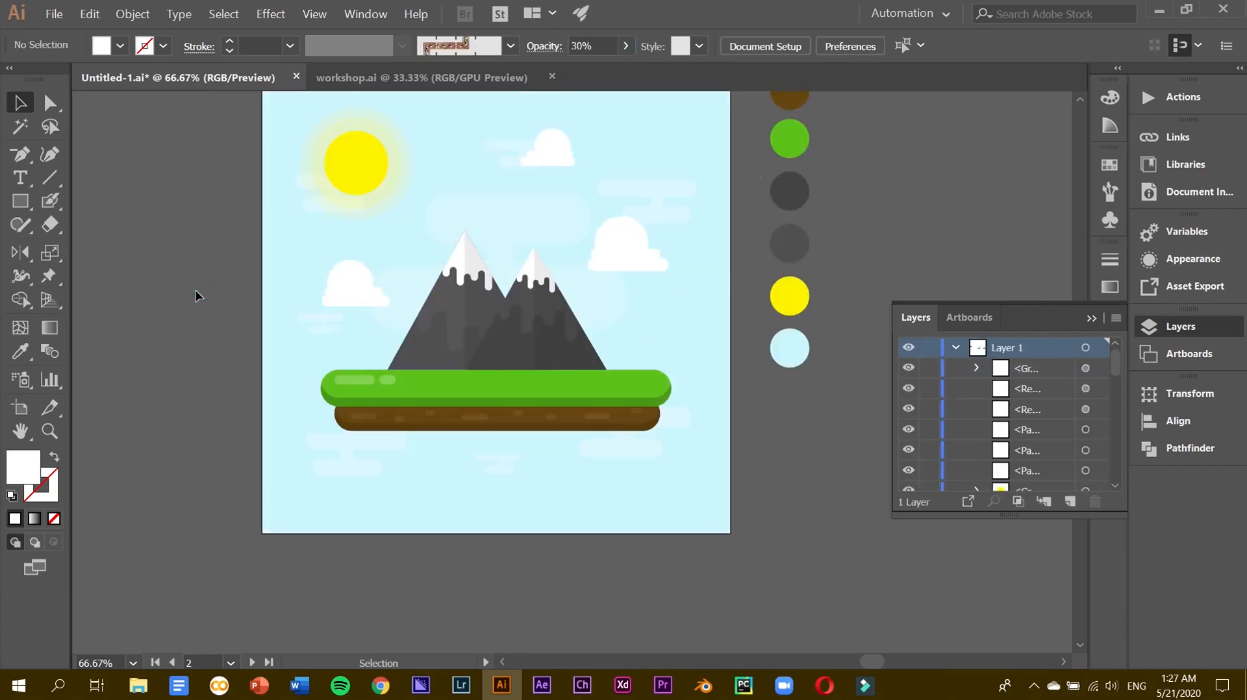
Move one cloud pill to the bottom-left below the island and nudge the sun up-right.
{"action": "key", "text": "ctrl+minus"}
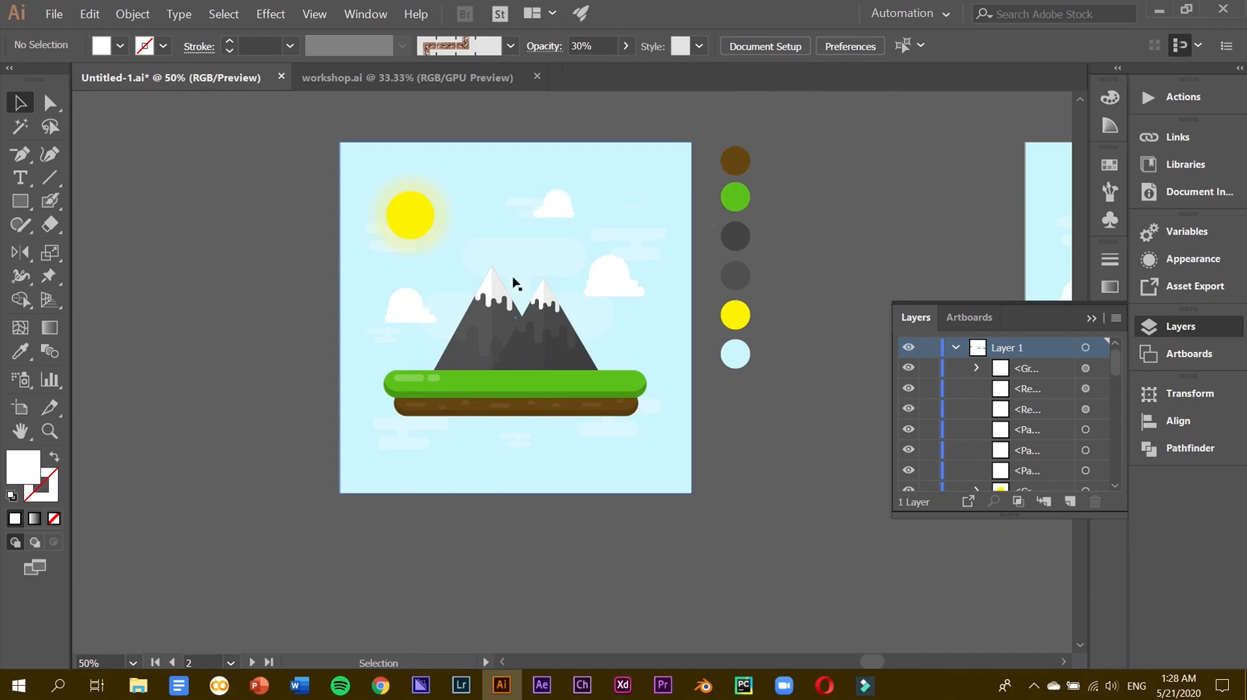
{"action": "left_click_drag", "start_coordinate": [557, 201], "coordinate": [614, 285]}
{"action": "left_click", "coordinate": [614, 285]}
{"action": "key", "text": "ctrl+plus"}
{"action": "key", "text": "ctrl+plus"}
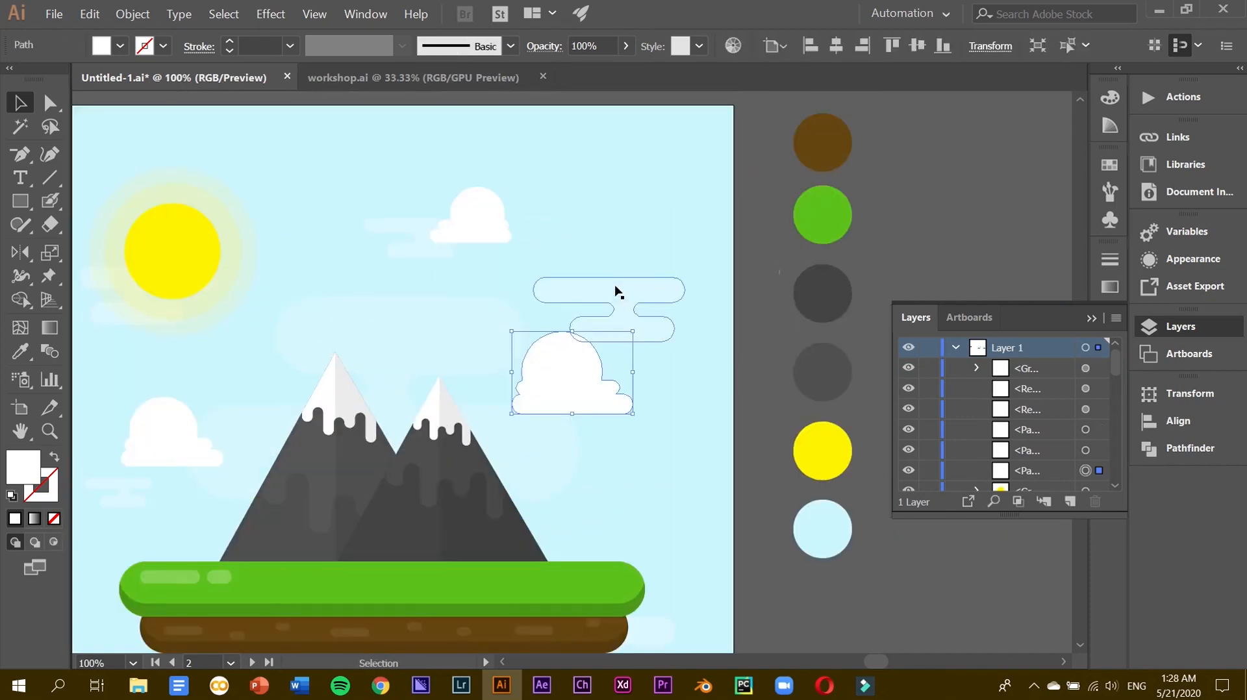
{"action": "scroll", "coordinate": [640, 515], "scroll_direction": "down", "scroll_amount": 3}
{"action": "double_click", "coordinate": [642, 531]}
{"action": "left_click_drag", "start_coordinate": [642, 531], "coordinate": [173, 593]}
{"action": "double_click", "coordinate": [838, 581]}
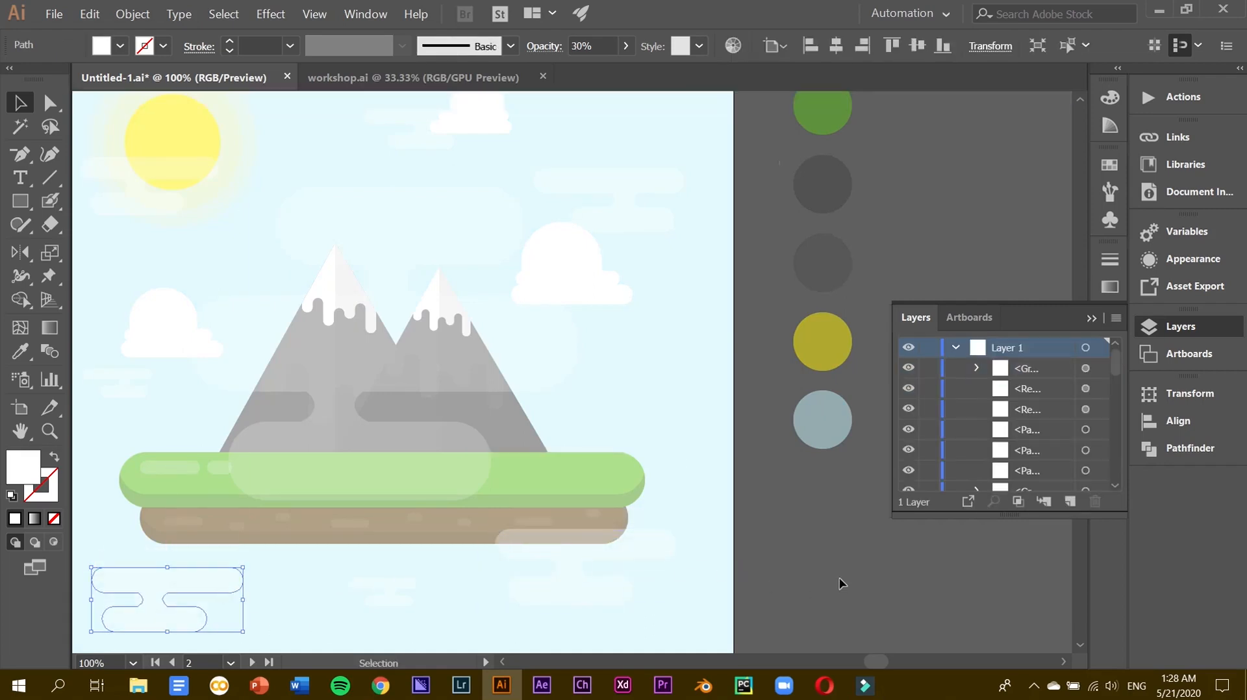
{"action": "key", "text": "ctrl+minus"}
{"action": "left_click_drag", "start_coordinate": [302, 235], "coordinate": [313, 227]}
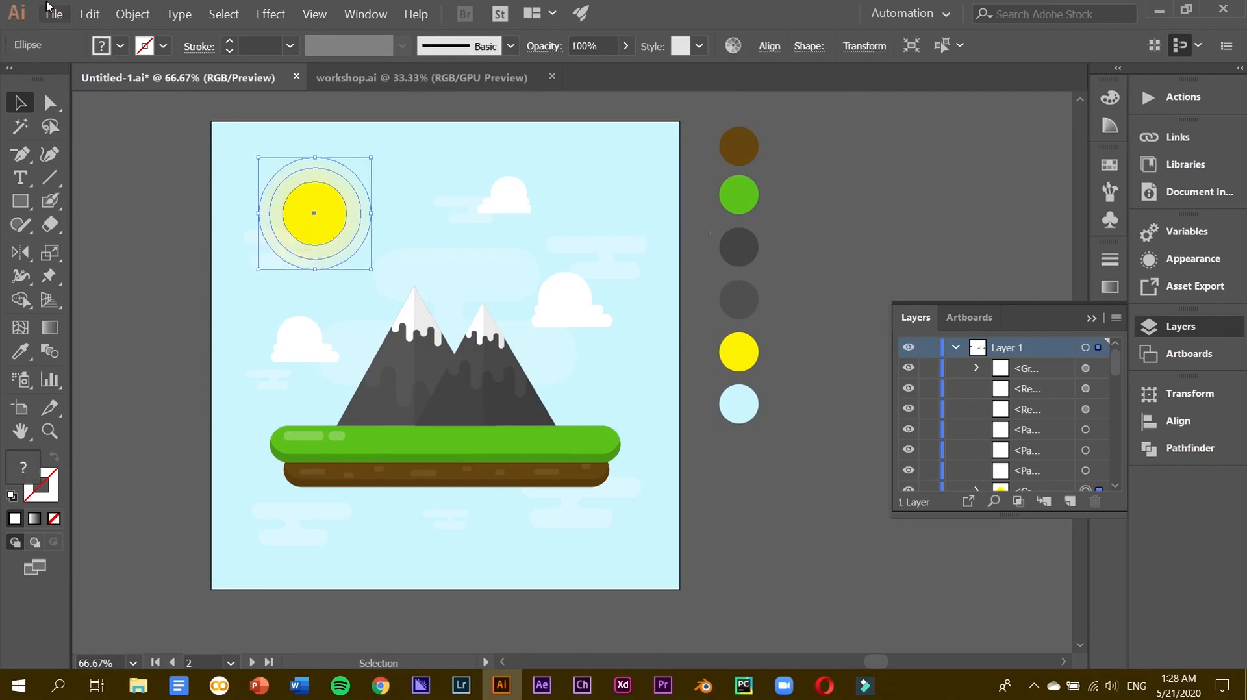